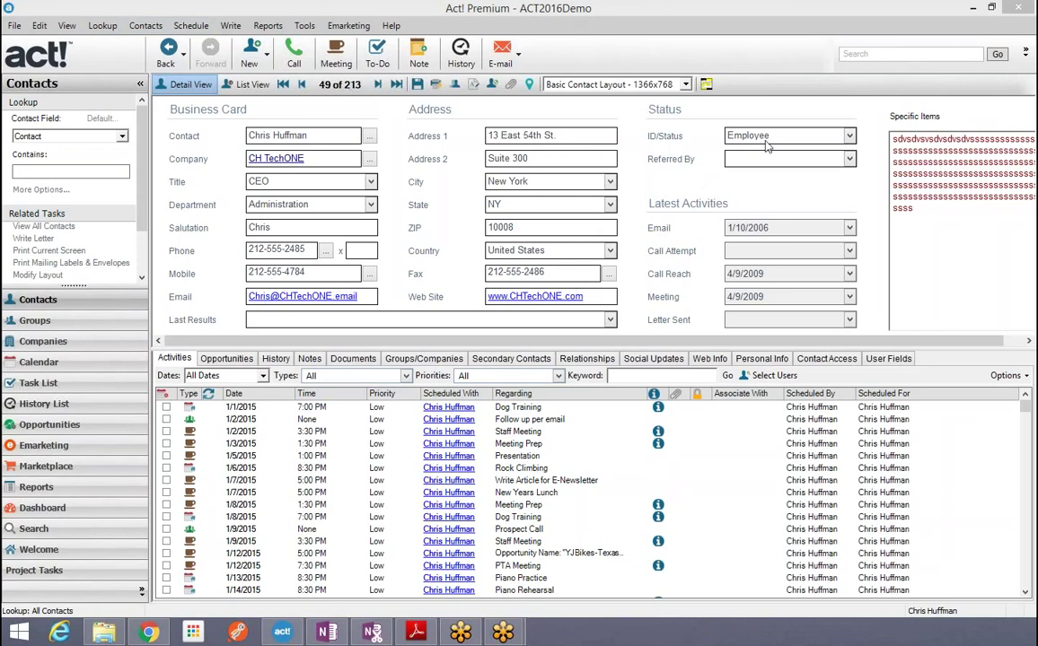
Step: Page forward through the contact records from record 49 to 58, examining their company, address and ID/Status details
click(380, 84)
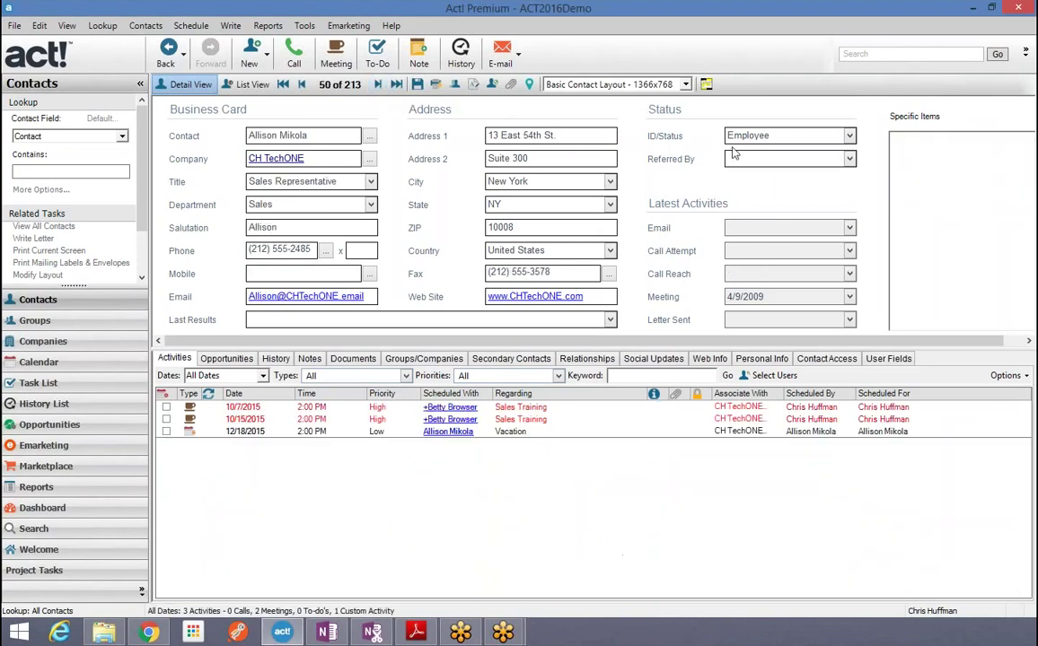
click(378, 84)
click(378, 84)
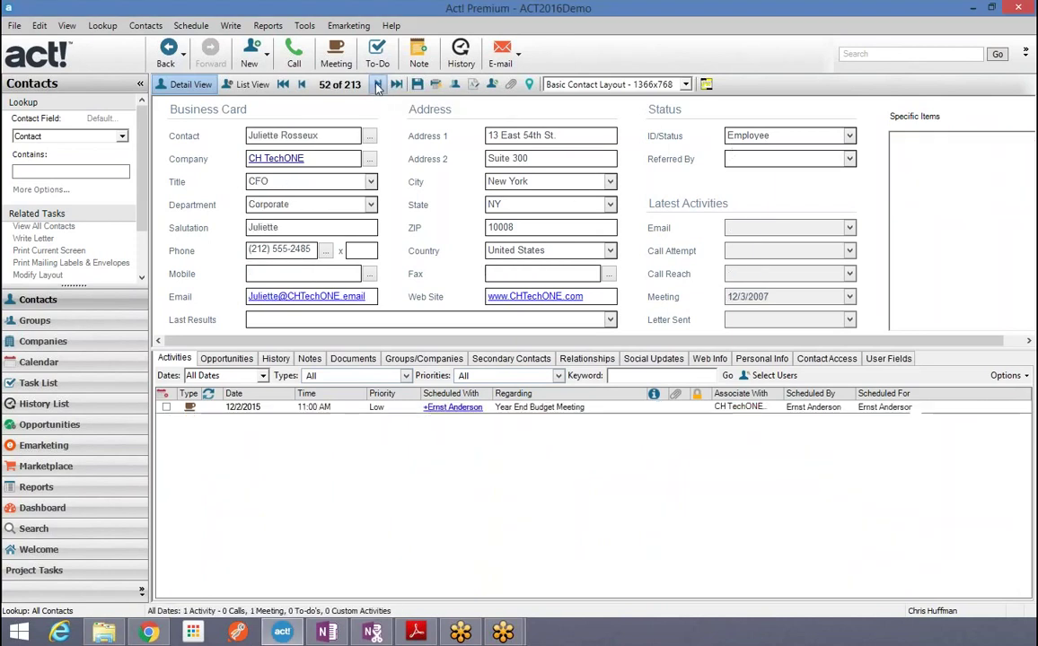
click(378, 84)
click(378, 84)
click(378, 84)
click(378, 84)
click(378, 84)
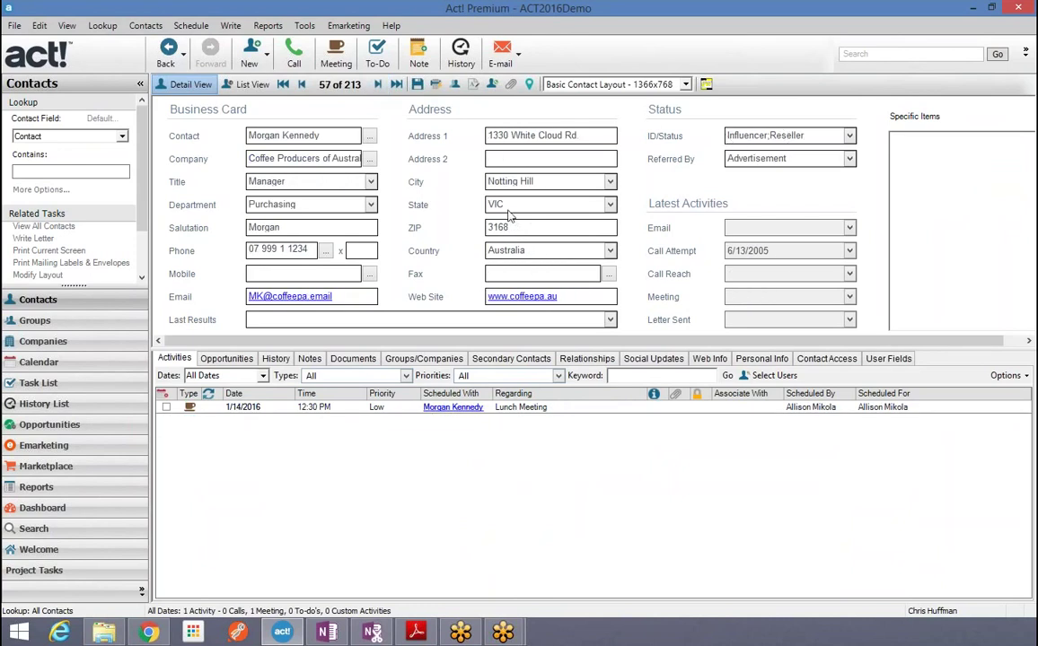
click(377, 85)
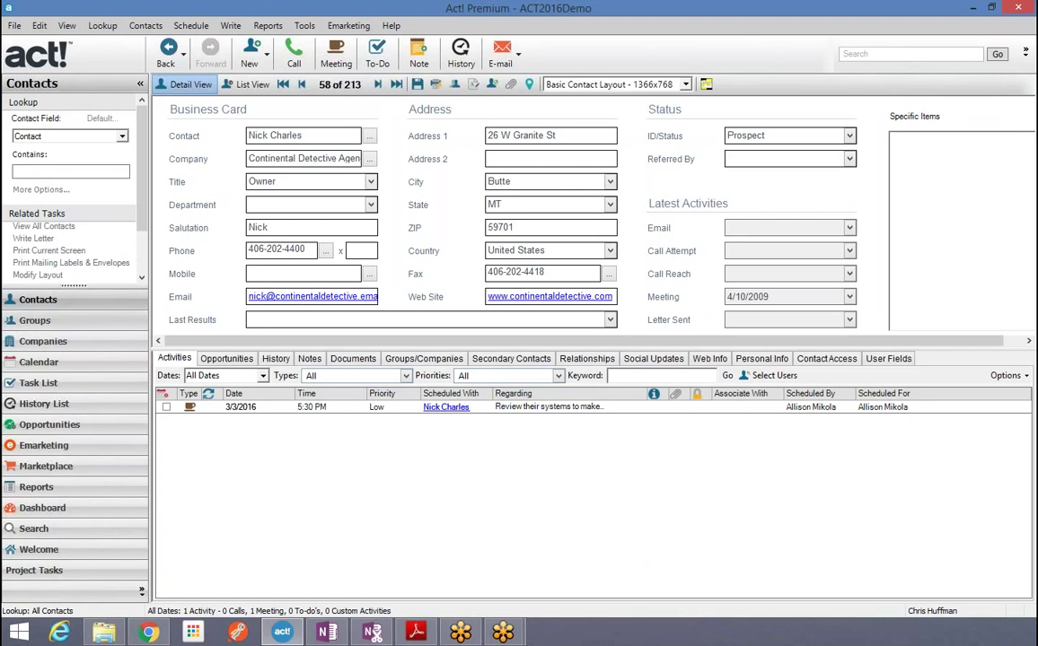
Step: Create a group named "My 2016 Target Accounts", enlarge the group details area and save the group
click(36, 325)
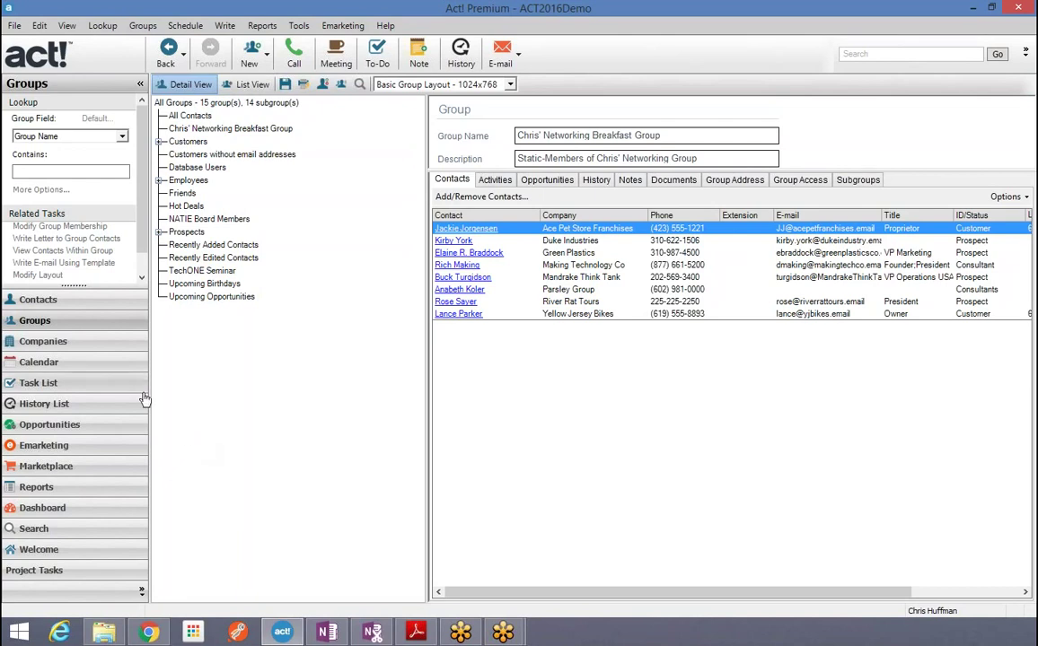
click(252, 58)
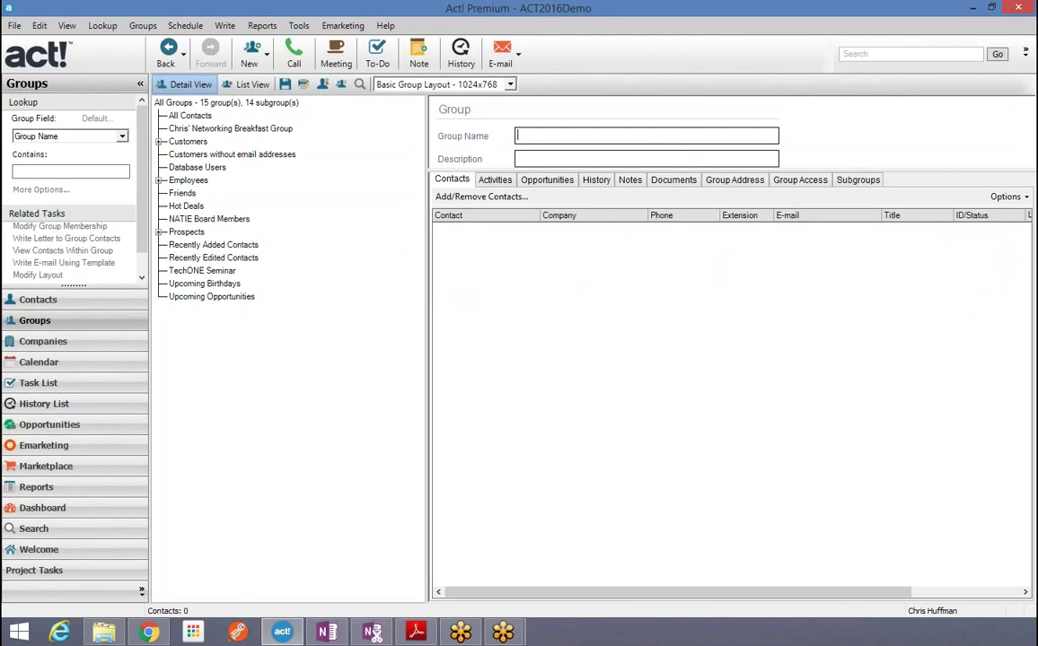
text(My 2016 Target Accounts)
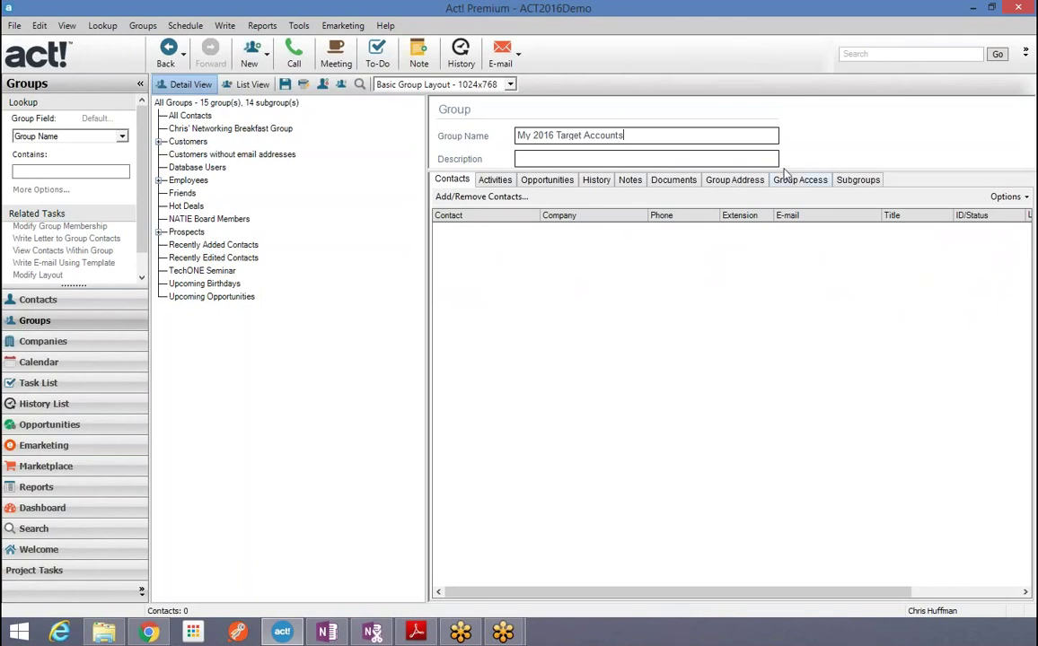
drag(781, 170, 785, 231)
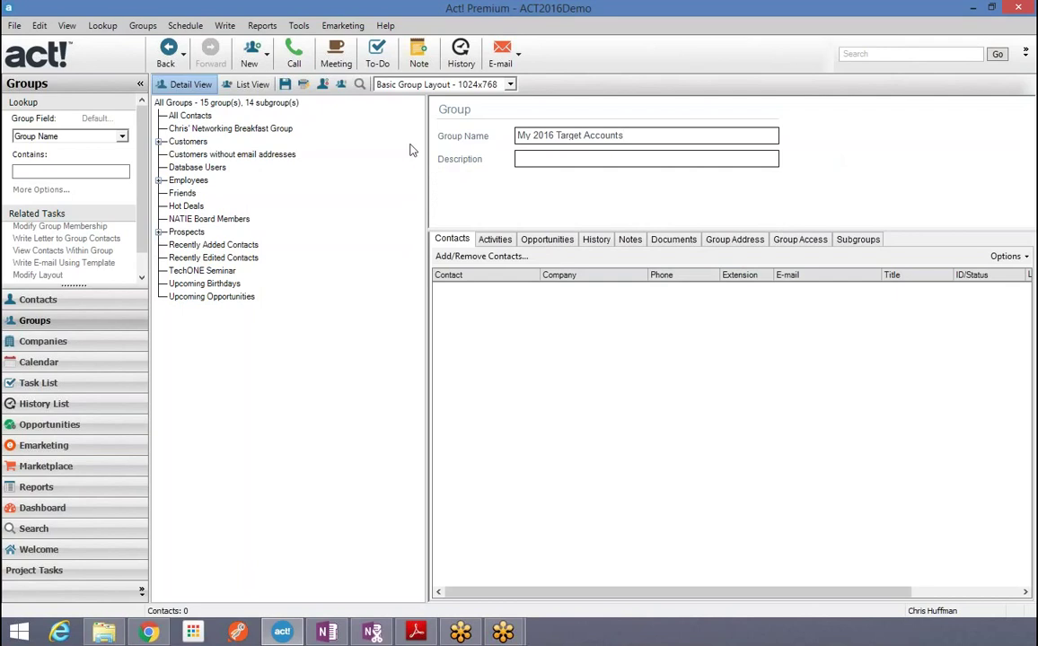
click(284, 85)
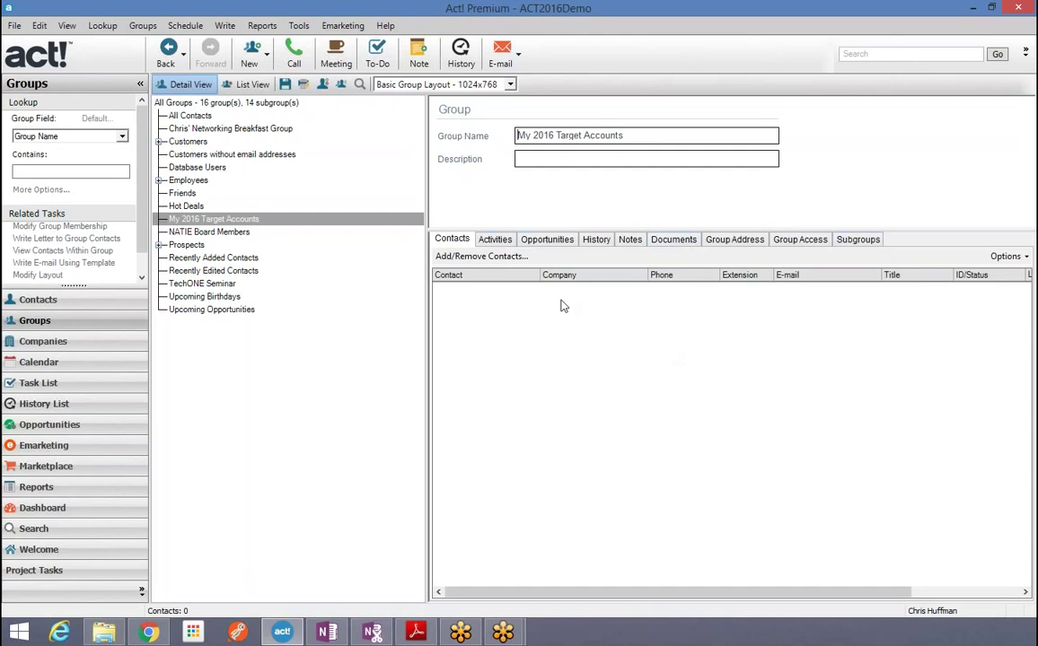
Step: Open the new group's static member selection and add the first listed contact and the Elongated Horse Studios contact
click(453, 258)
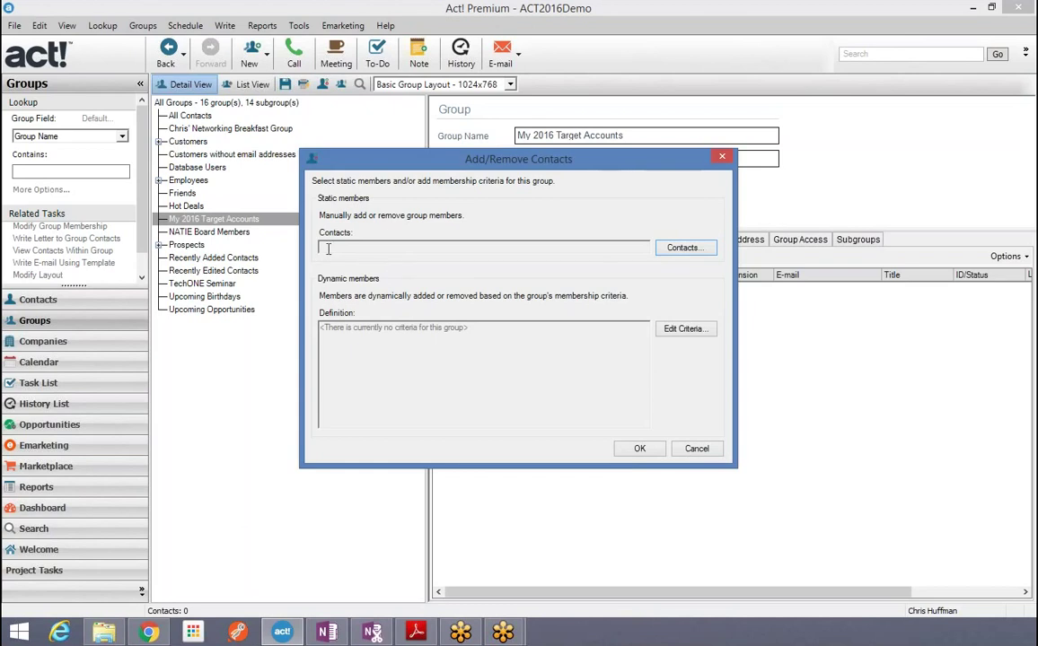
click(683, 249)
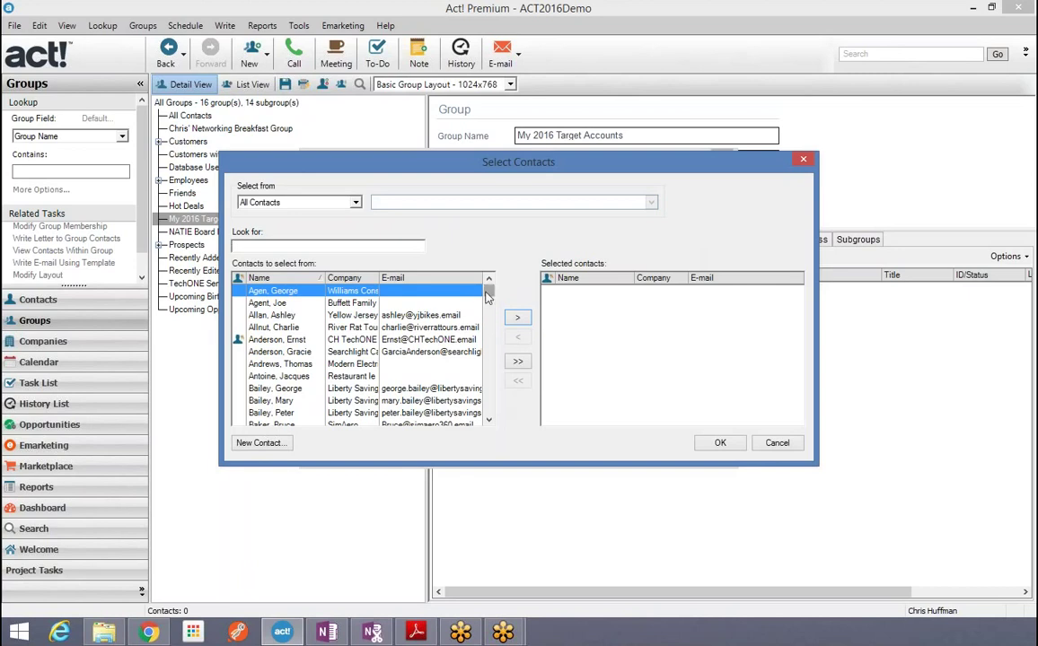
drag(487, 294, 628, 296)
click(520, 318)
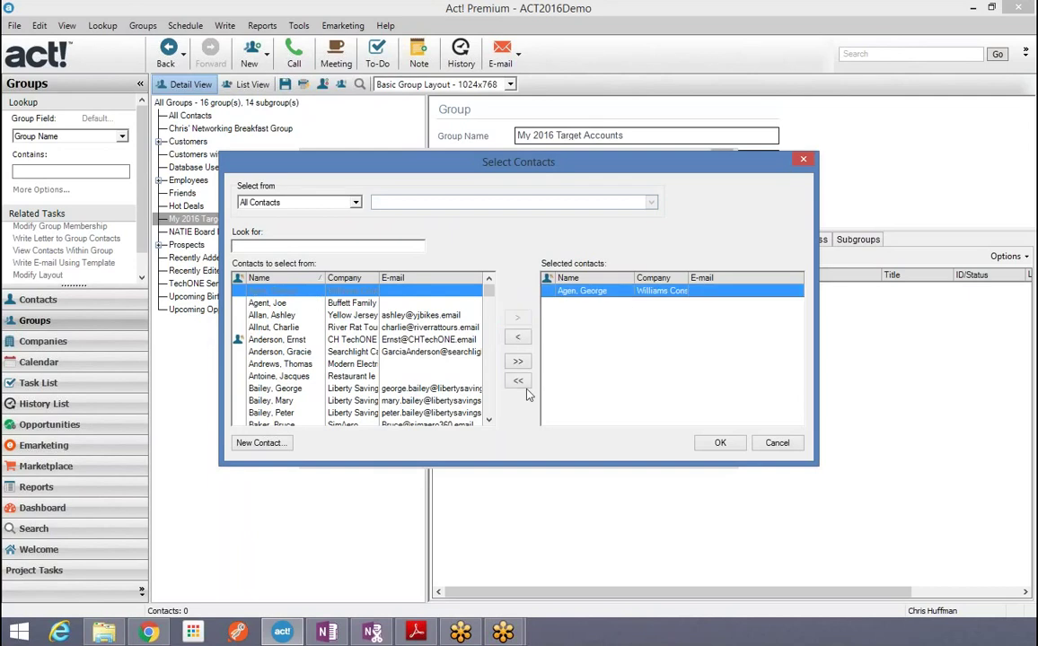
scroll(444, 289, down, 7)
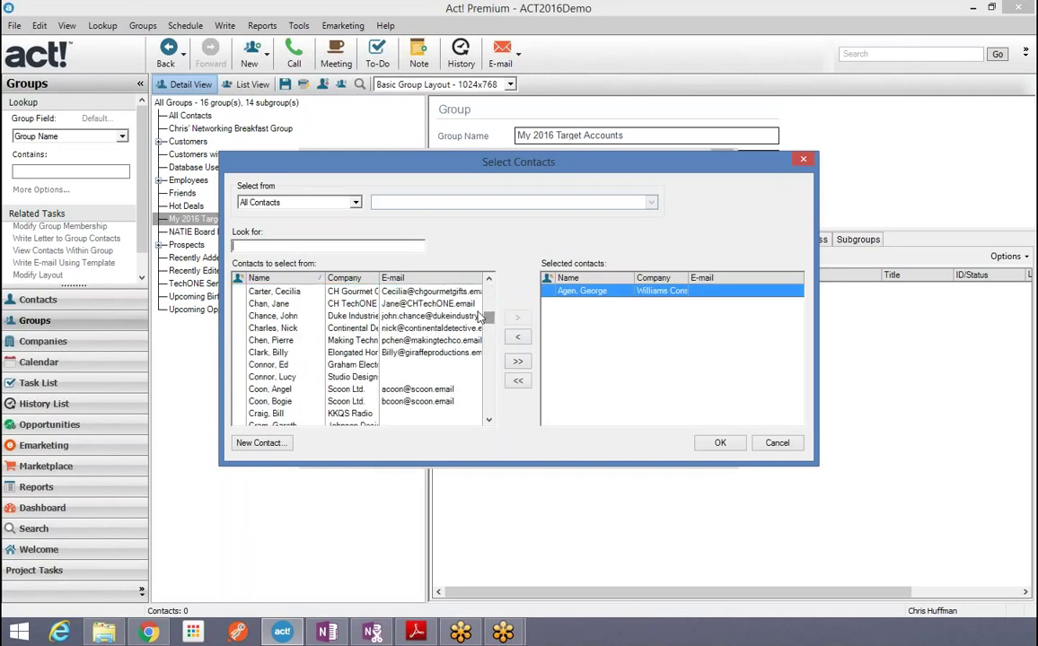
click(281, 355)
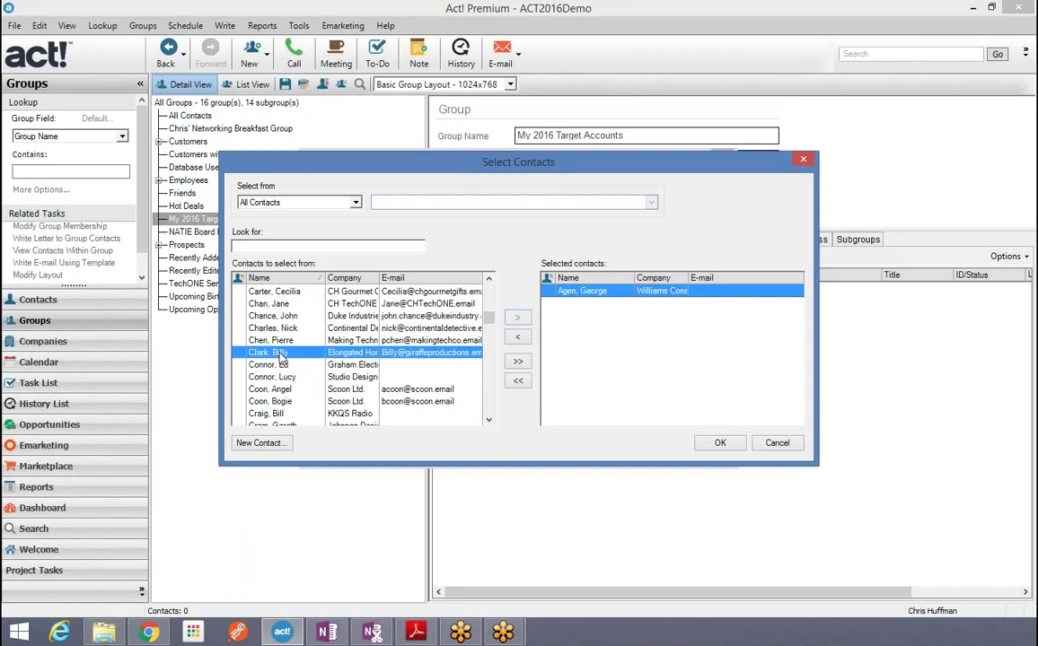
click(519, 320)
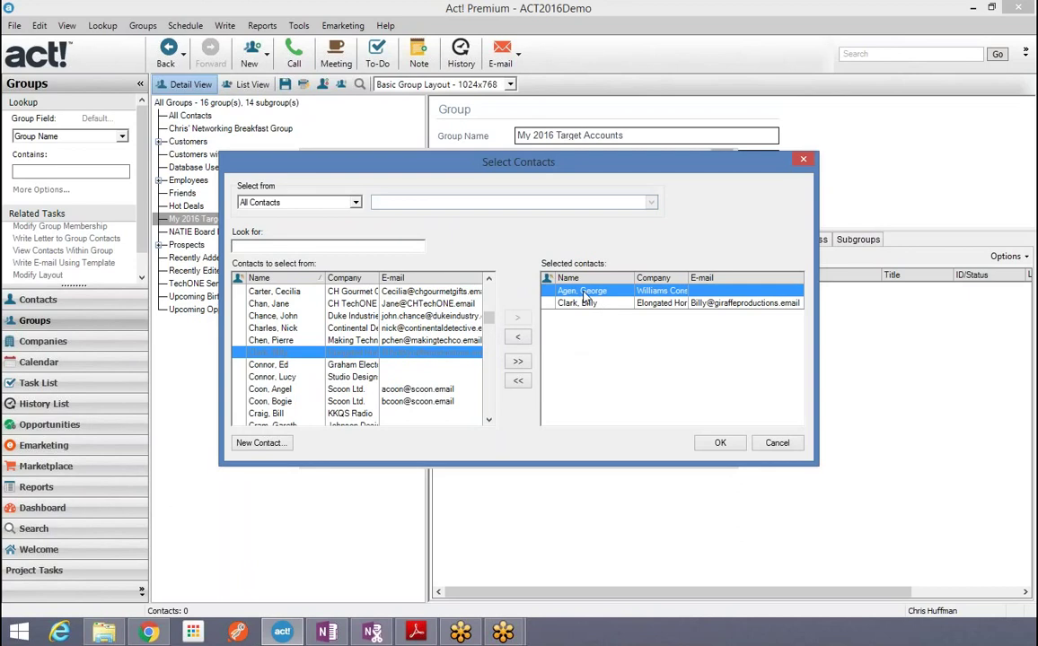
Step: Remove the first selected contact from the member selection and add the Studio Designs contact instead
click(517, 339)
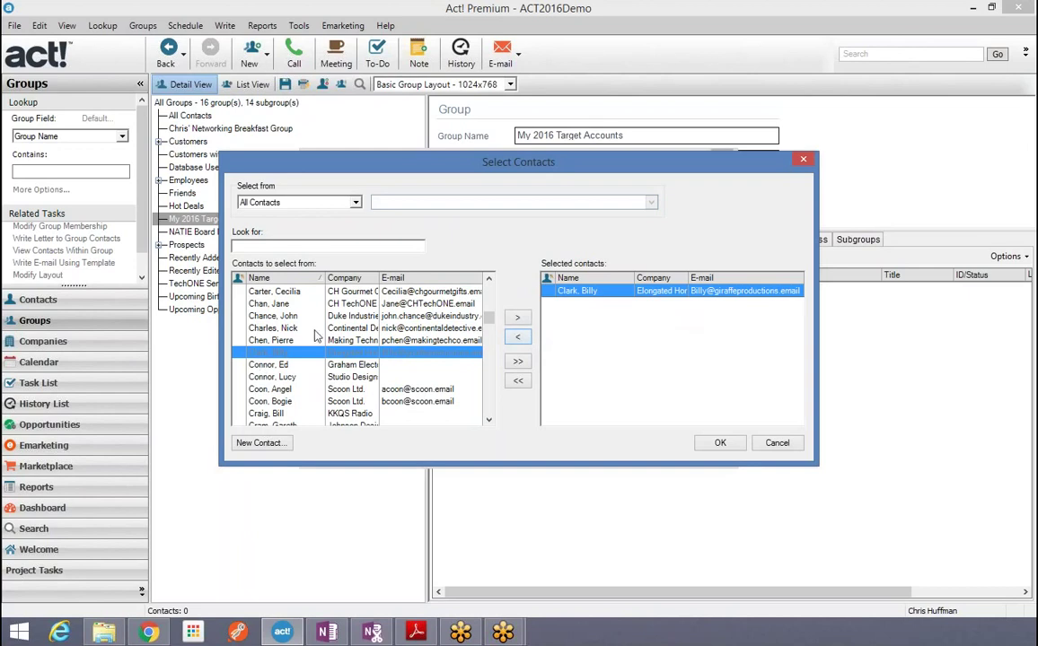
click(269, 377)
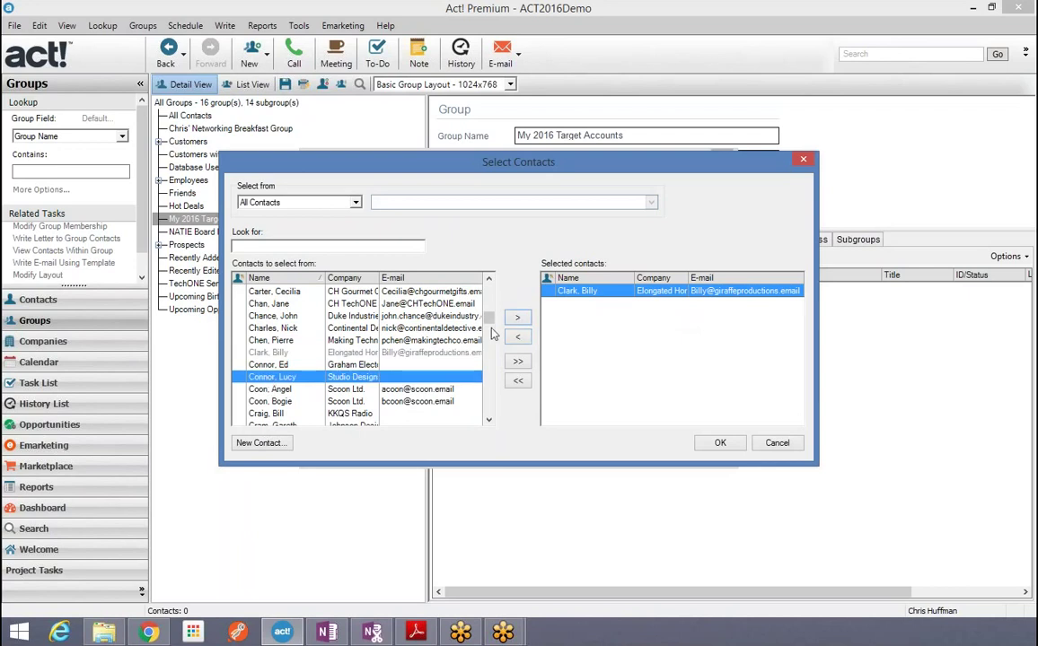
click(517, 317)
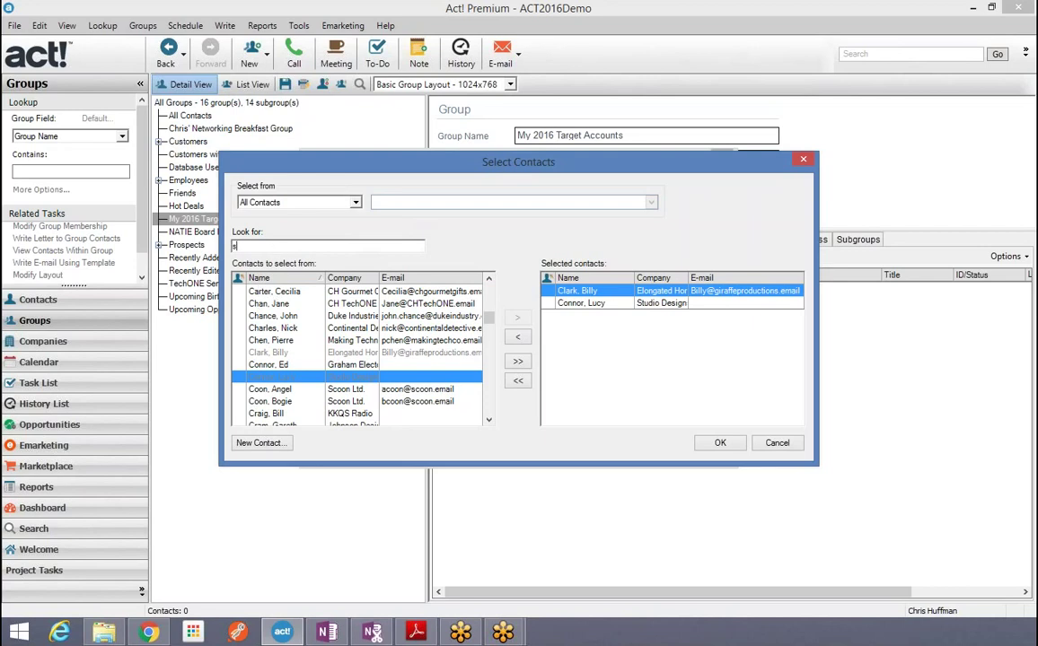
Step: Look up contacts by last name and add the ones from Griping International, Green Plastics and Making Technology Co to the selection
text(mi)
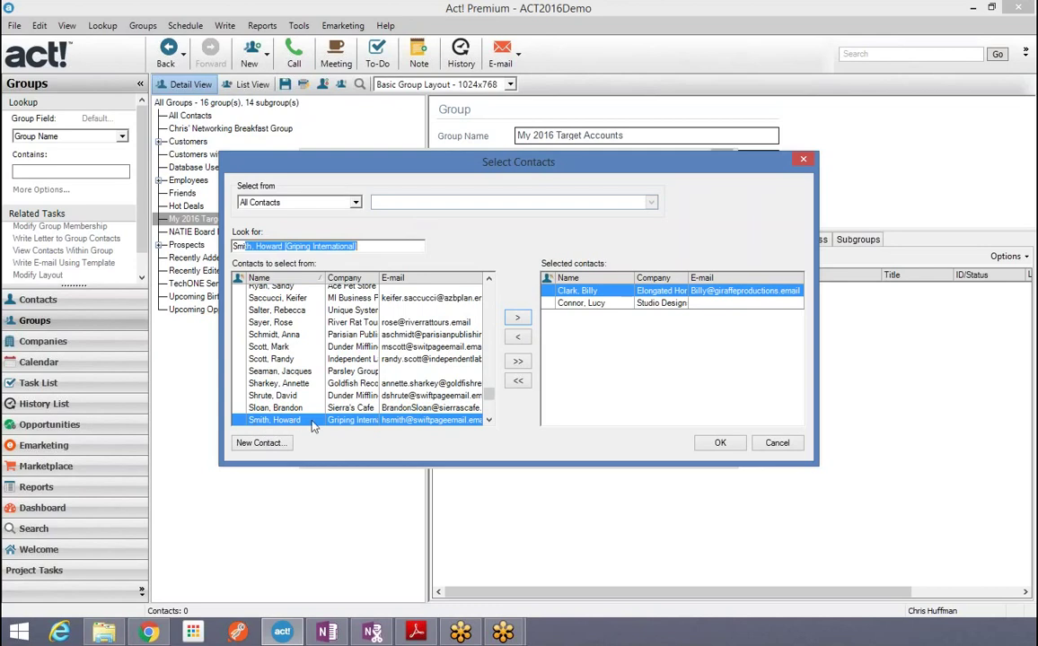
click(517, 318)
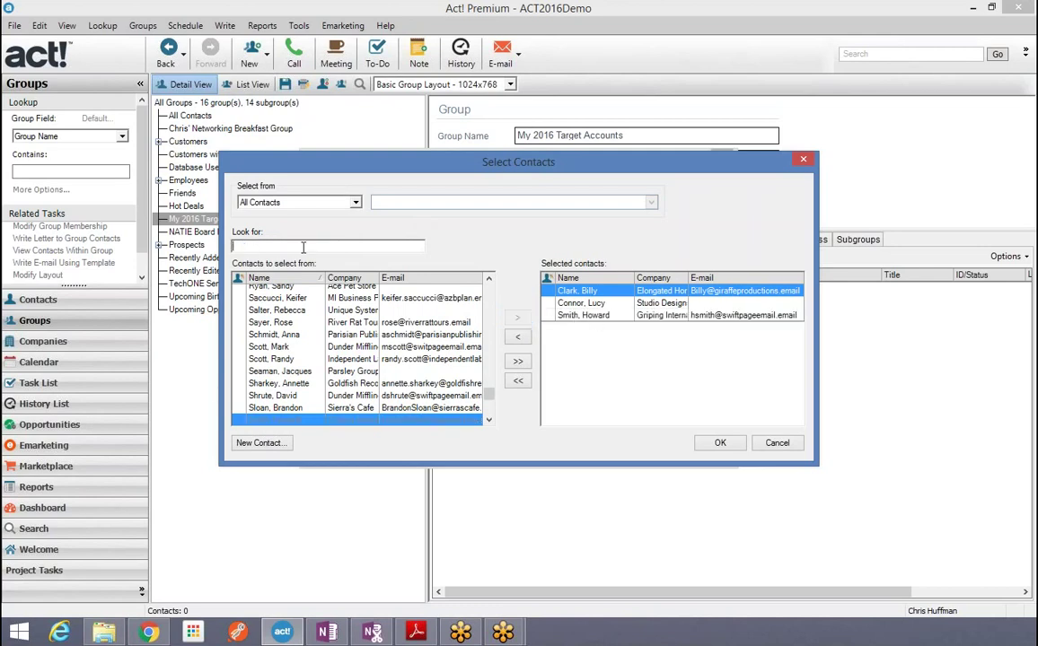
text(Johnson, Eric (Green Plastics)
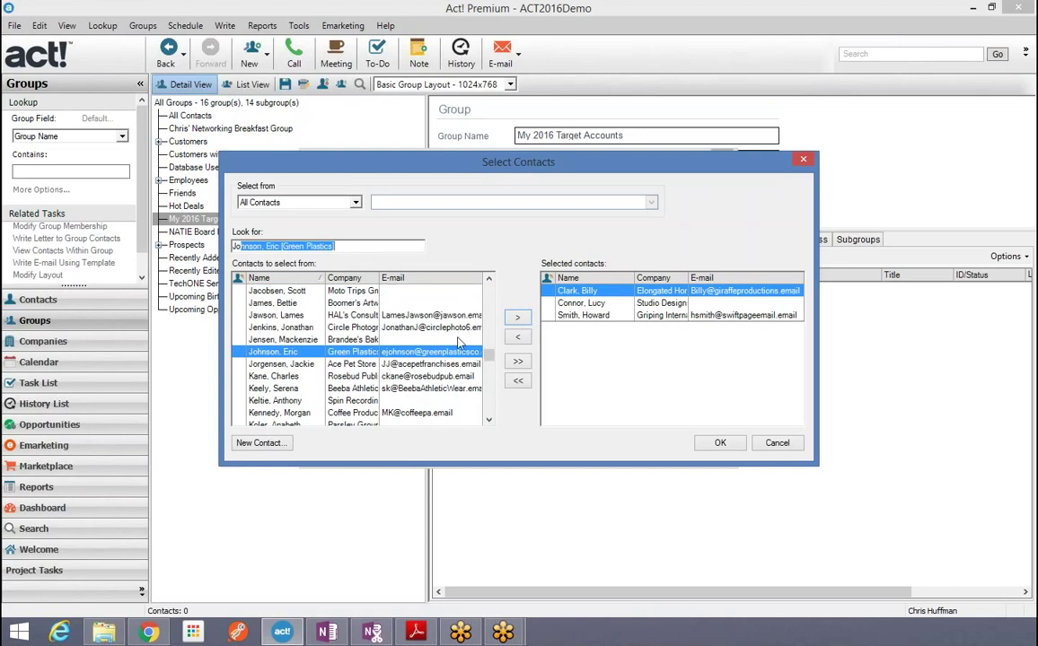
click(517, 318)
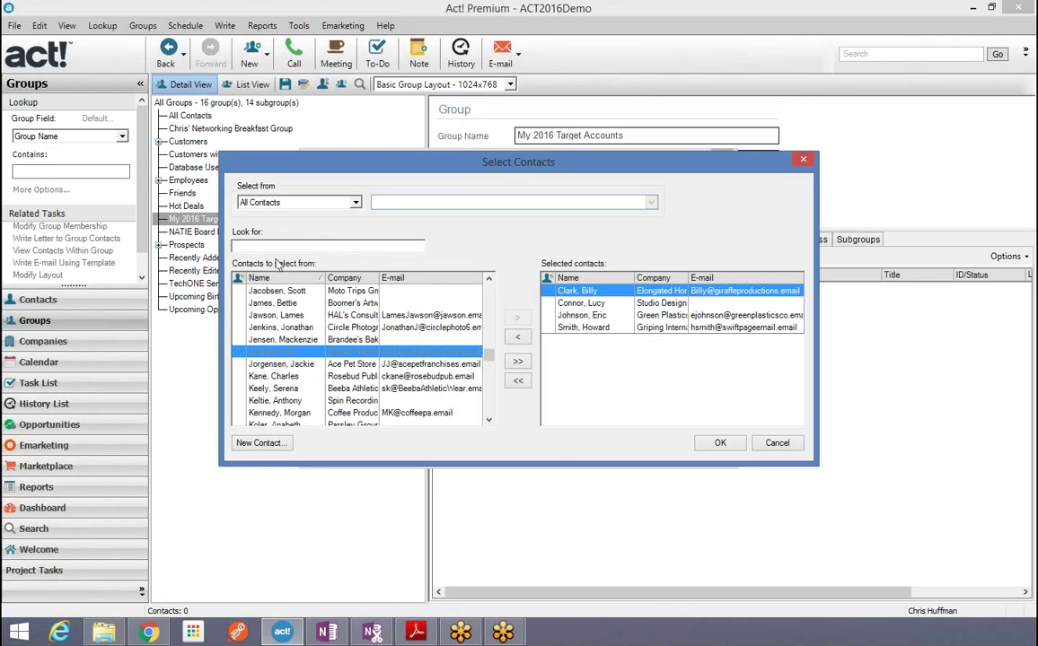
text(Q)
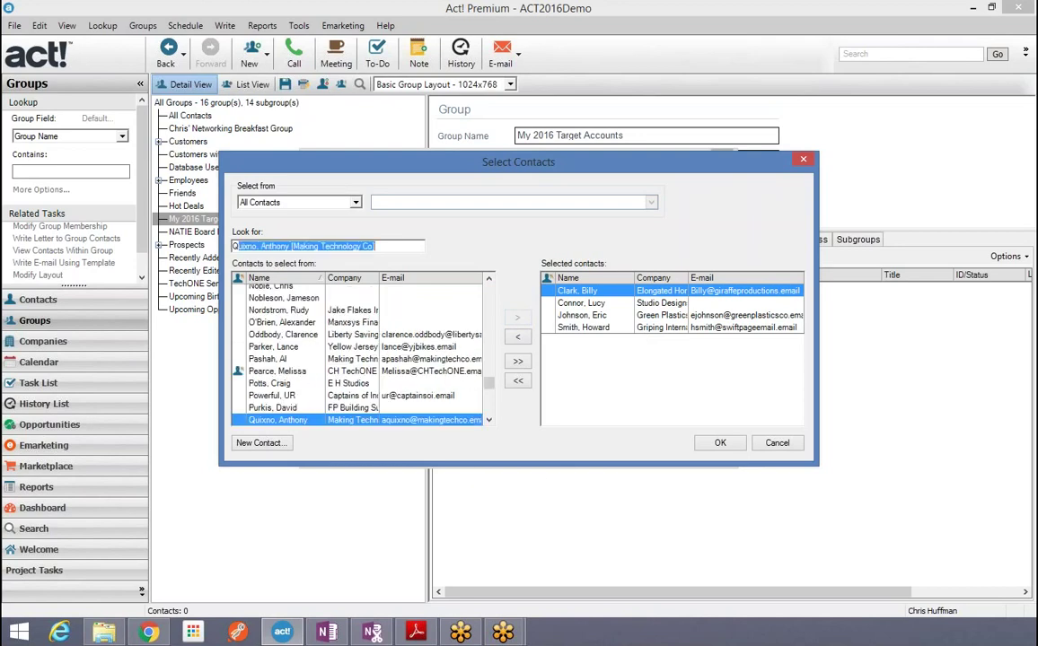
click(292, 422)
click(517, 318)
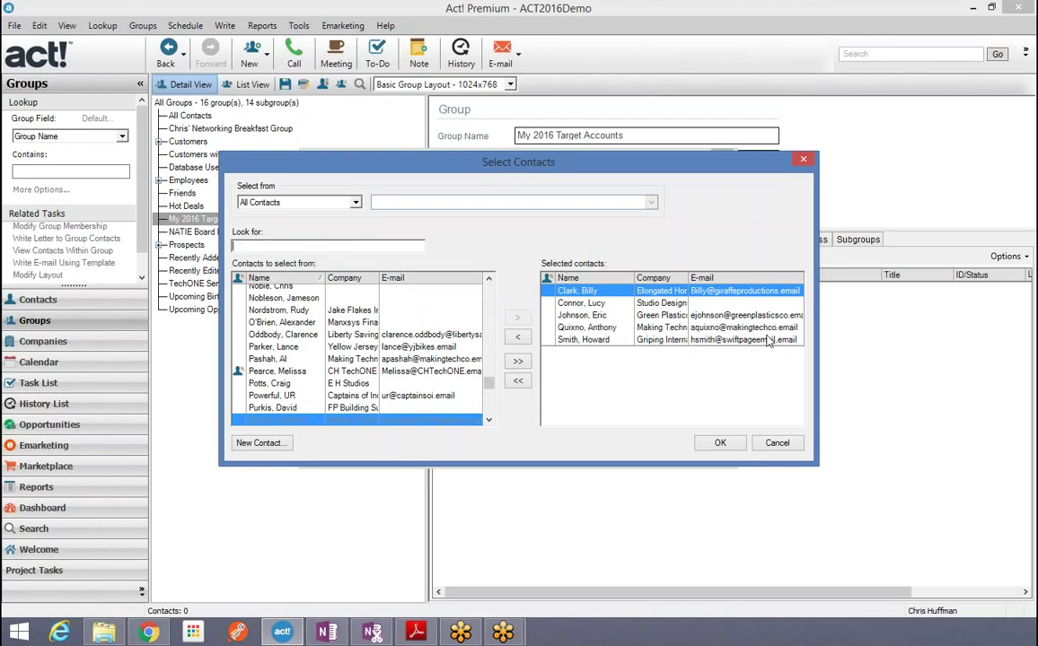
Step: Sort the available contacts by company and add the A1 Services contact to the selected members
click(348, 278)
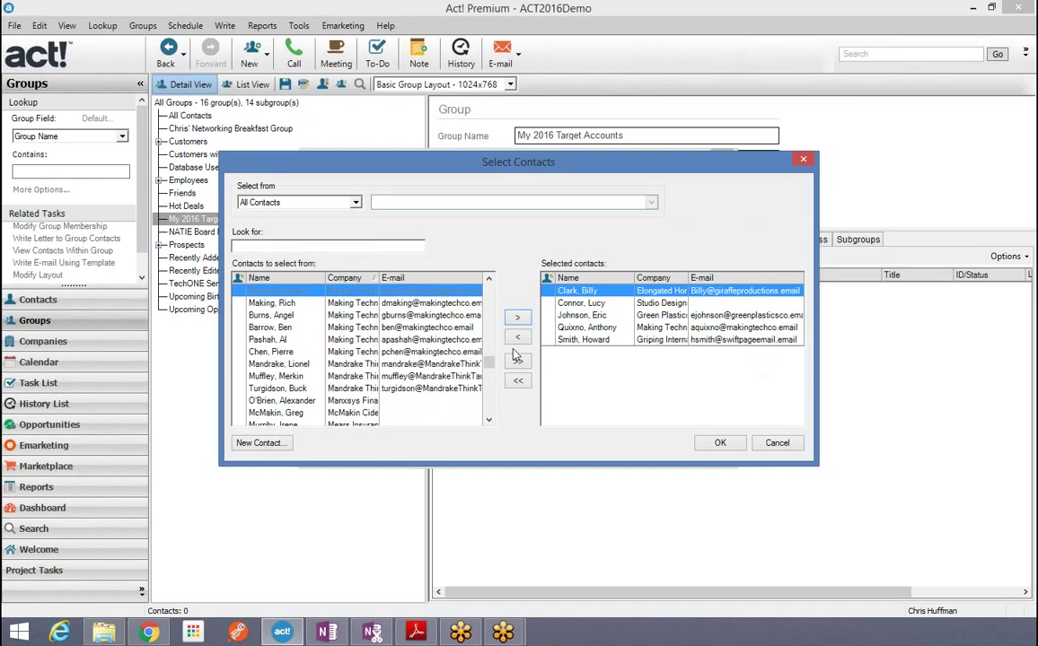
drag(487, 363, 488, 285)
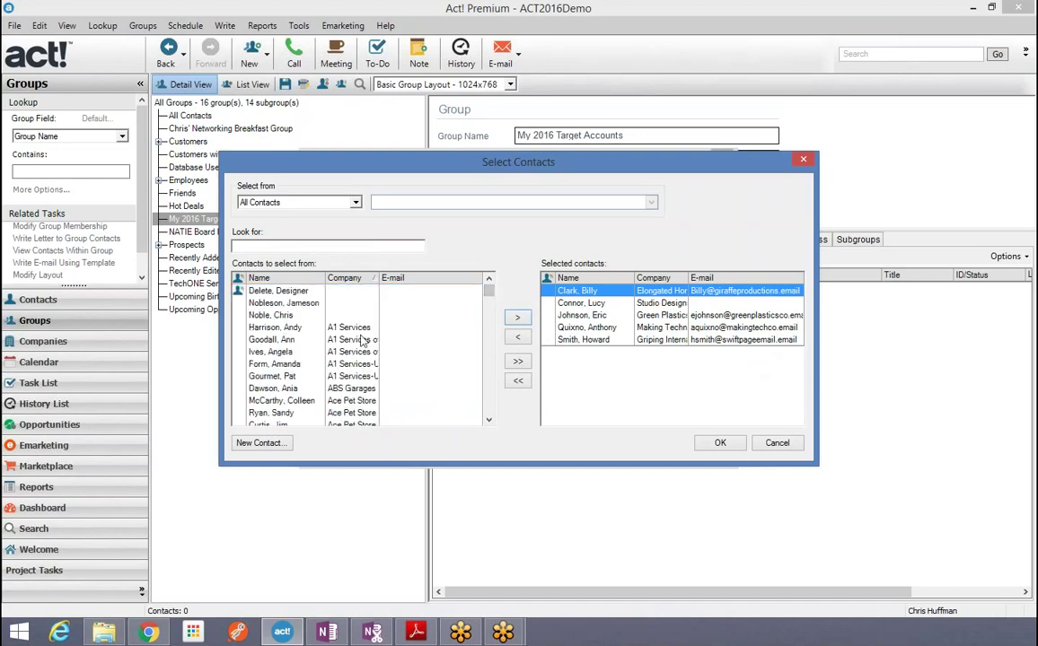
scroll(359, 328, down, 1)
scroll(355, 328, up, 1)
click(351, 327)
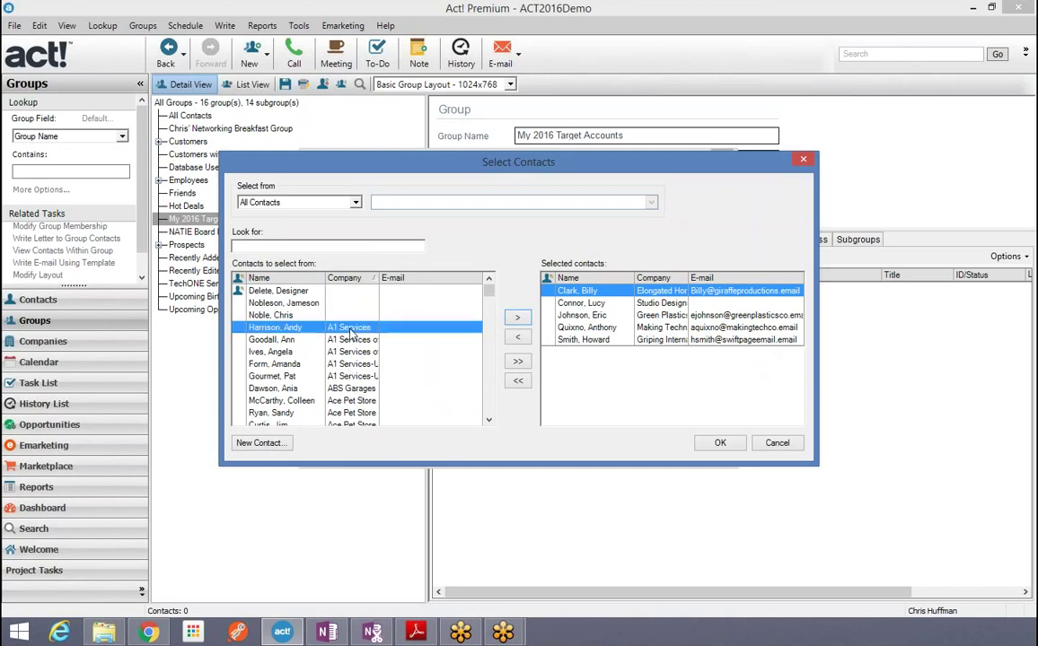
click(515, 322)
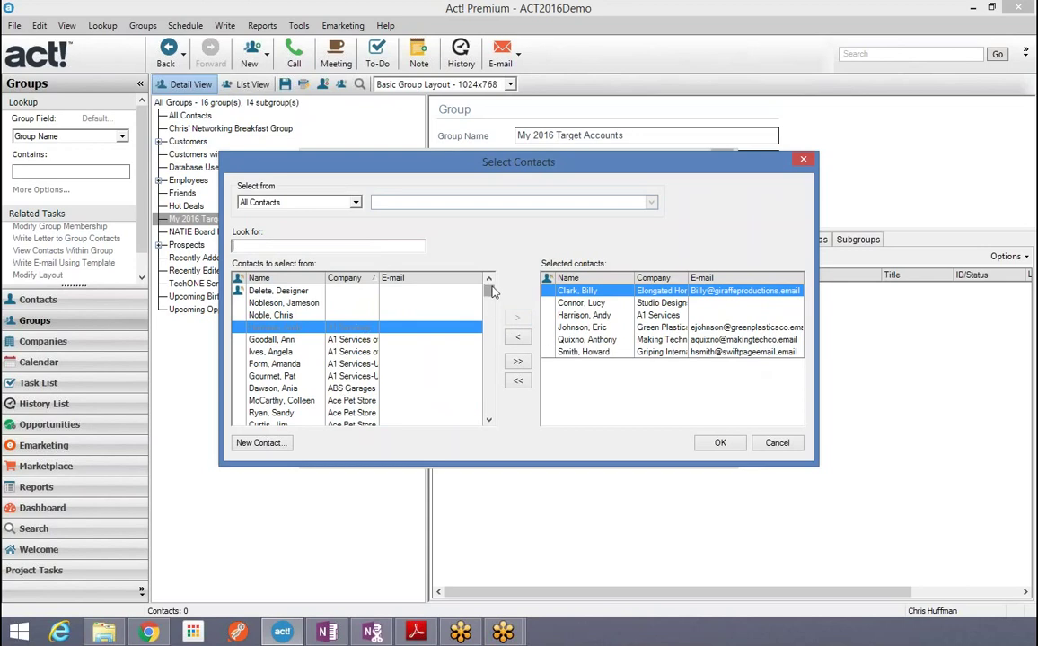
Step: Accept the selected contacts as static members of the My 2016 Target Accounts group
scroll(310, 380, down, 5)
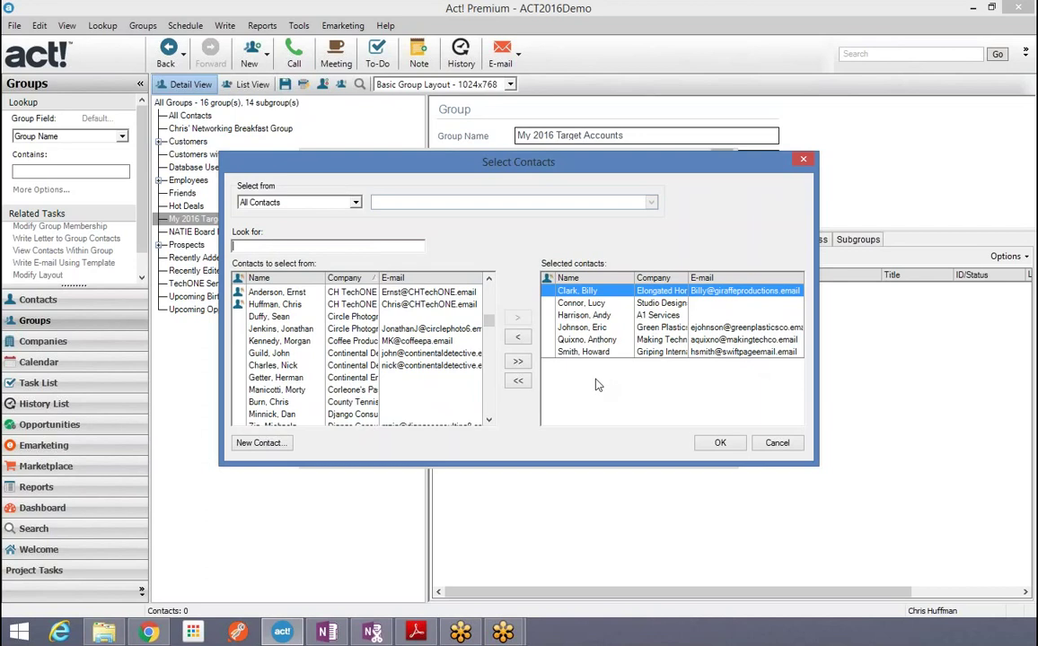
click(720, 444)
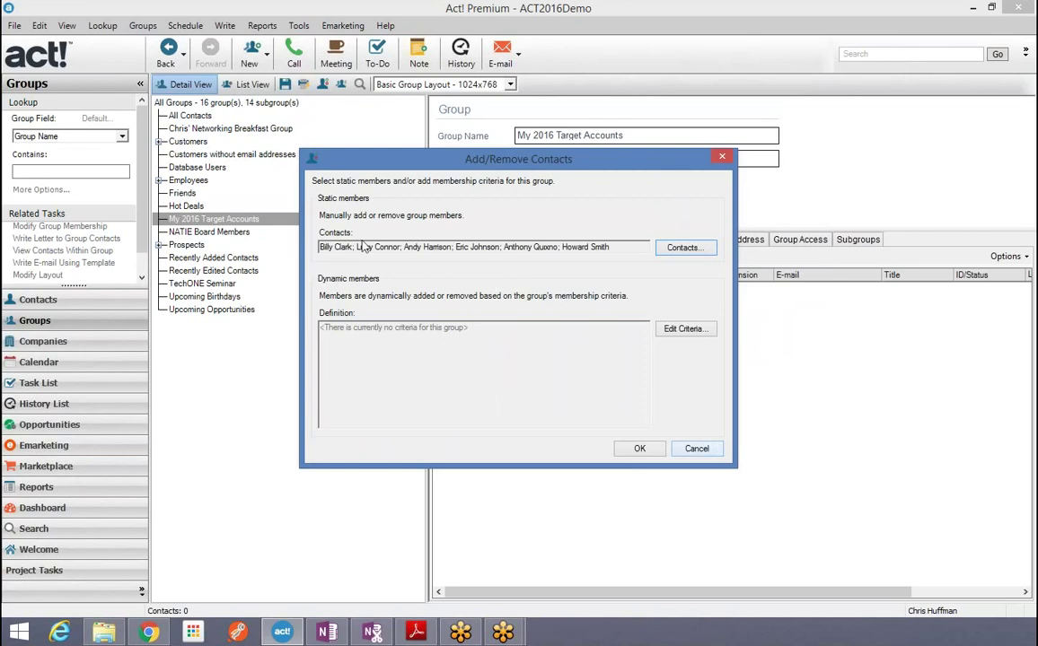
click(638, 448)
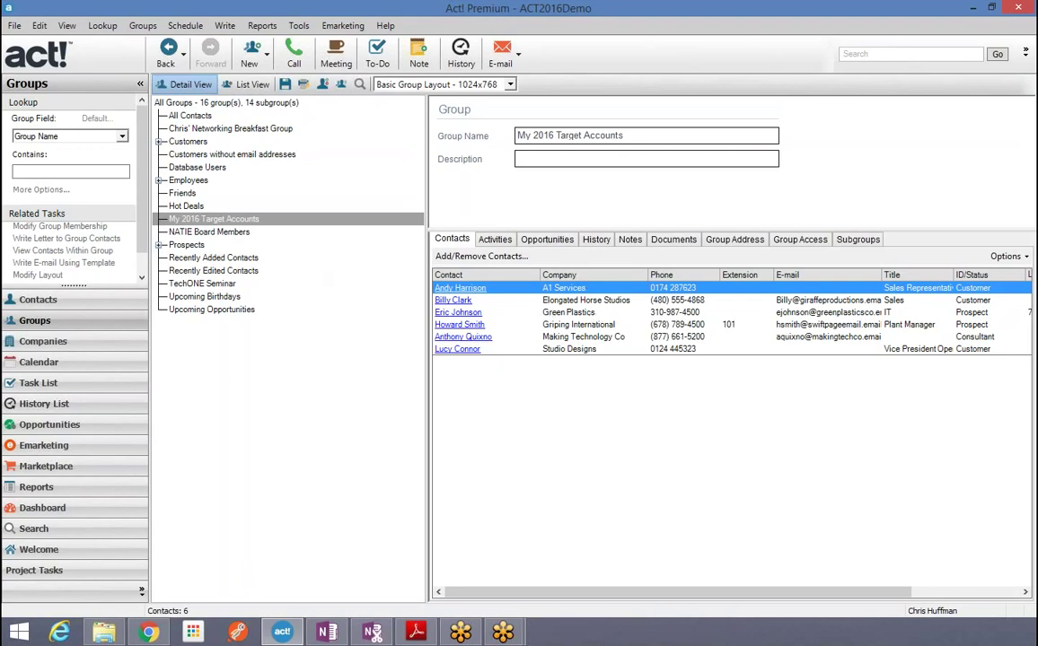
Step: Return to the contact records, look up the Duke Industries contact by name and show the contact's group memberships
click(62, 300)
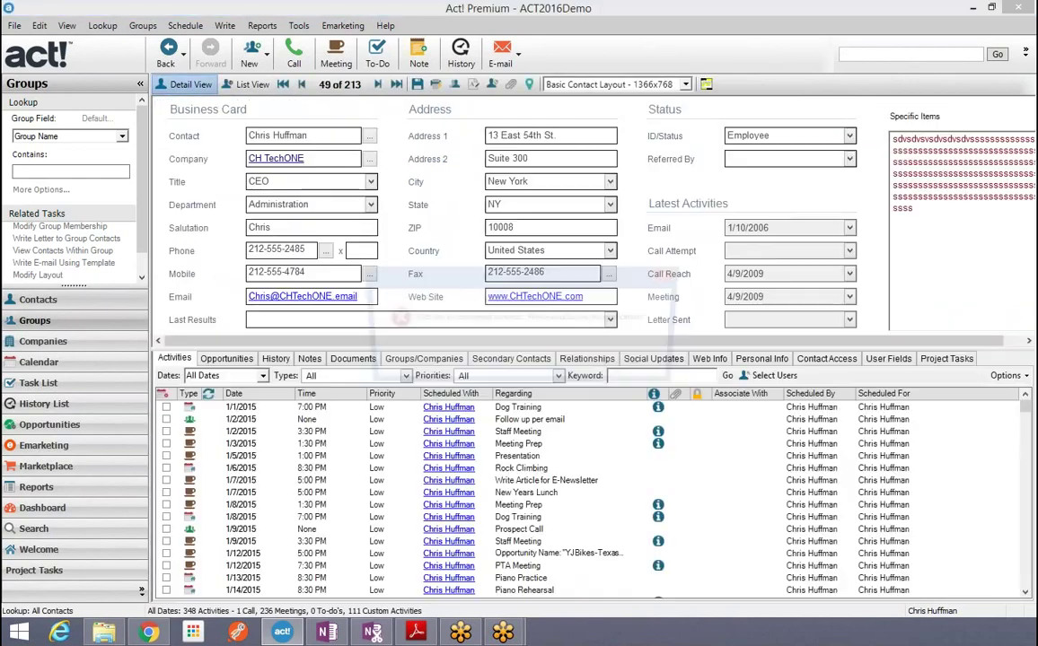
click(658, 364)
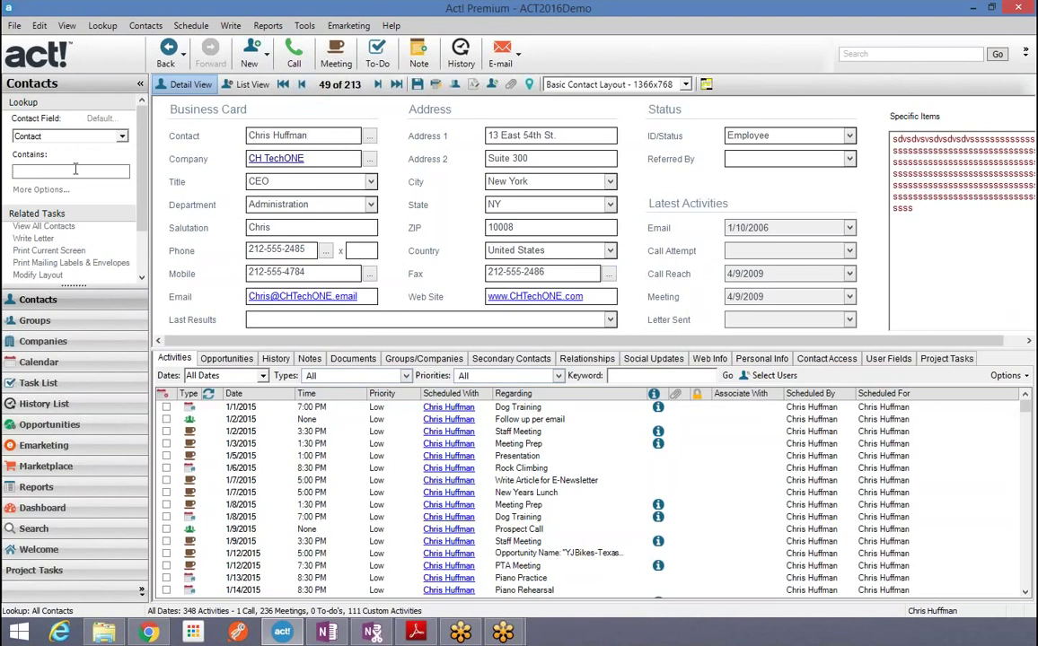
key(Return)
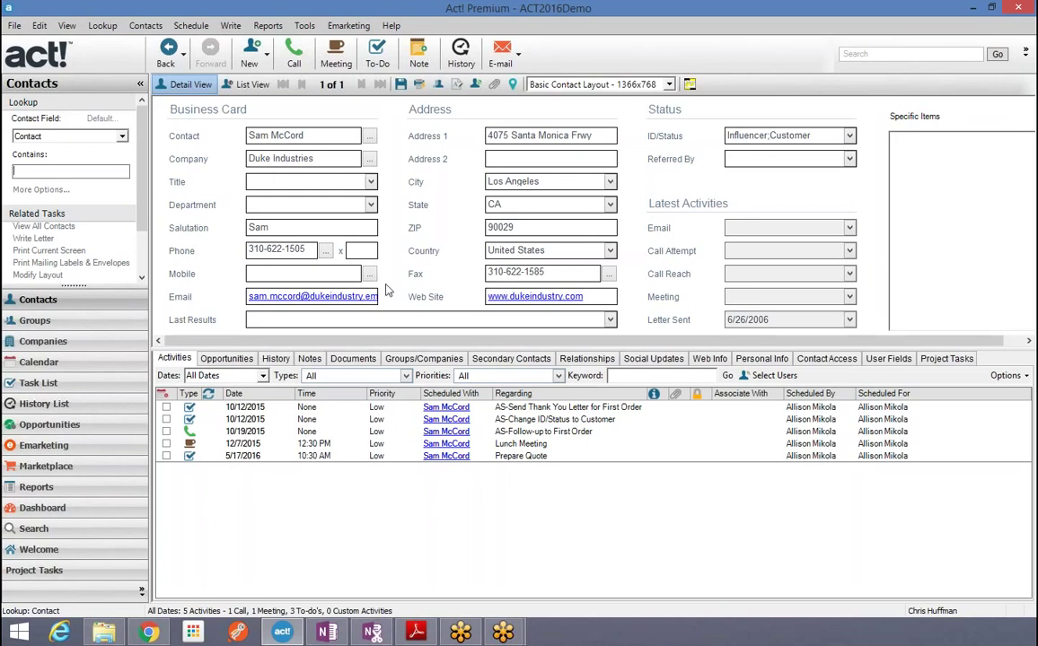
click(435, 360)
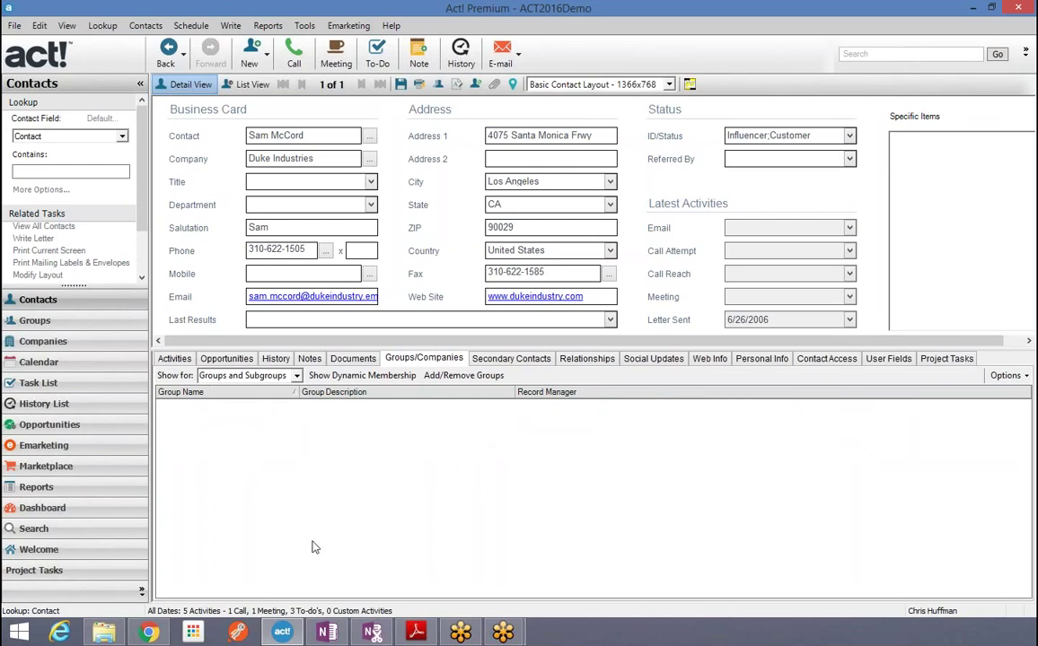
Step: Add the Duke Industries contact to the My 2016 Target Accounts and NATIE Board Members groups, and open the My 2016 Target Accounts group
click(466, 380)
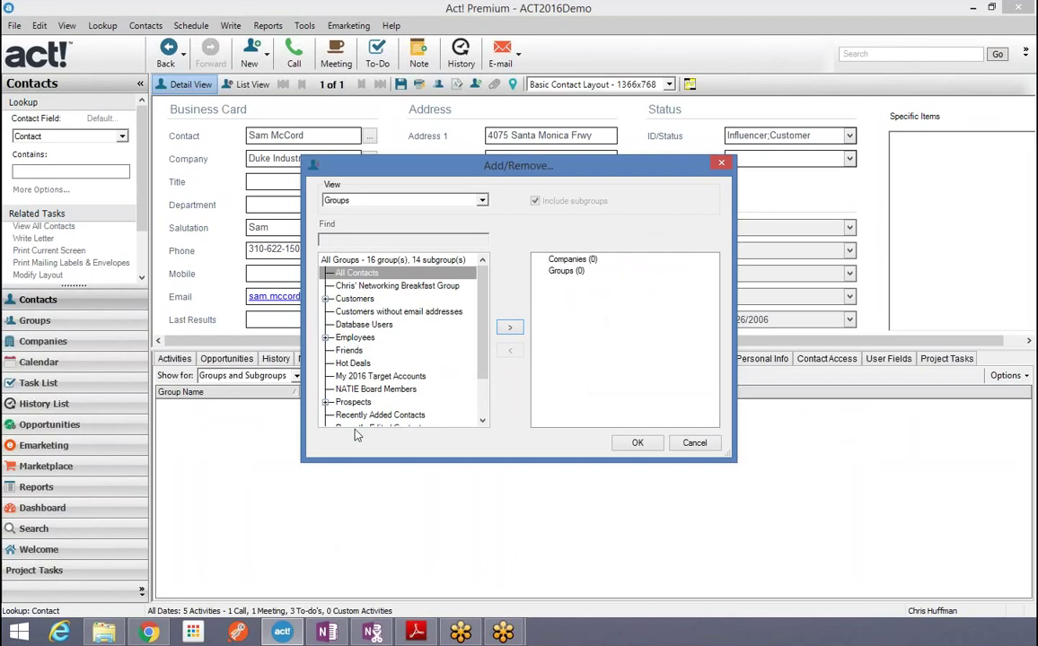
click(358, 381)
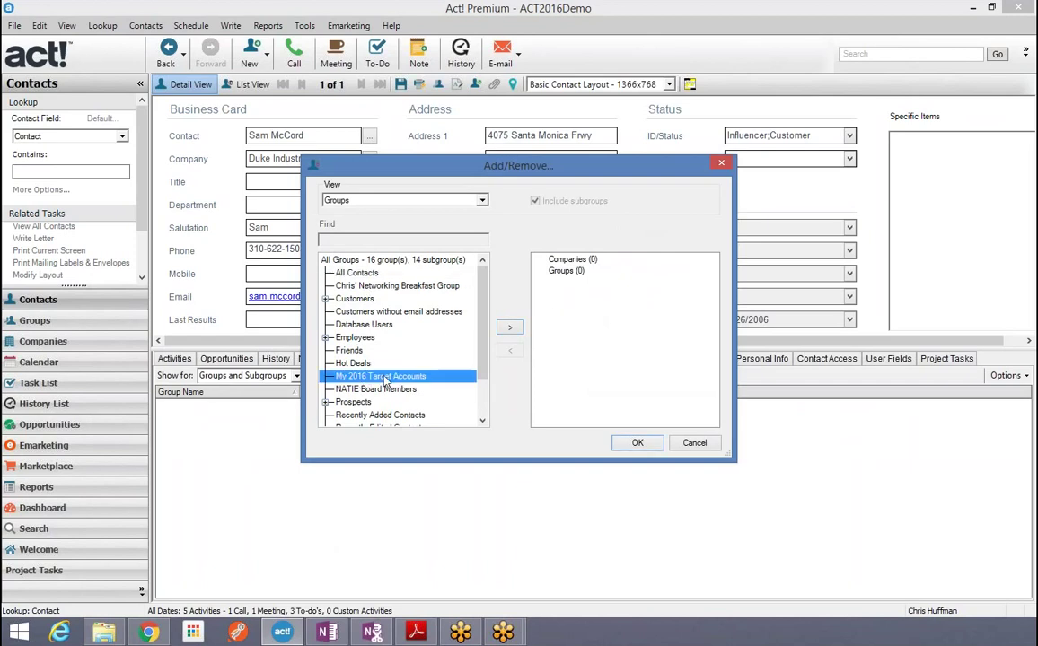
click(511, 329)
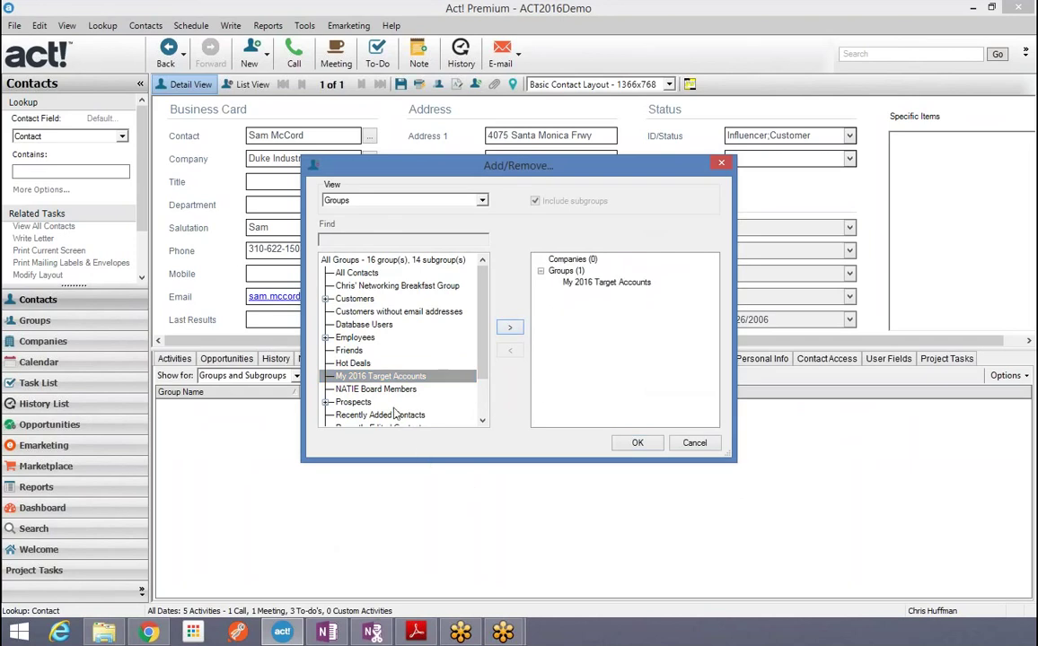
click(370, 392)
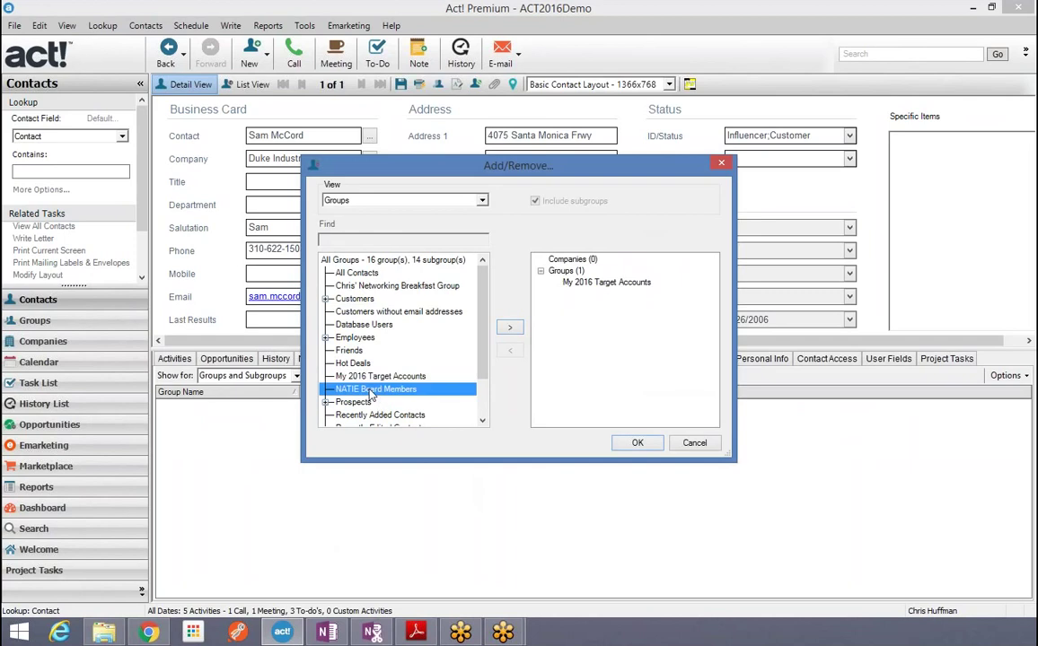
click(510, 328)
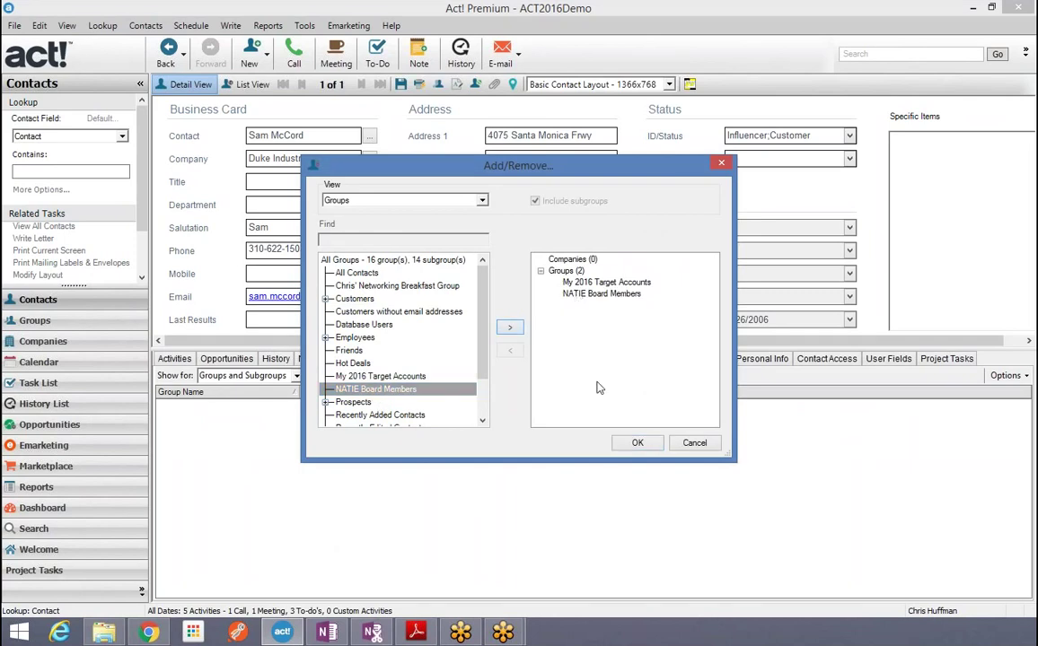
click(638, 444)
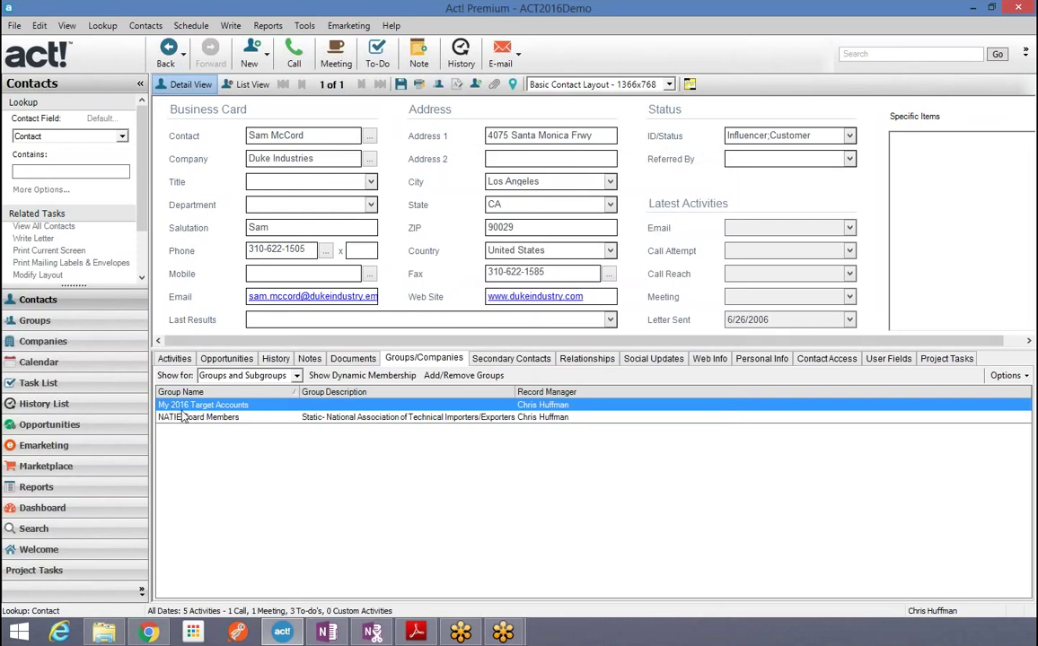
double_click(221, 406)
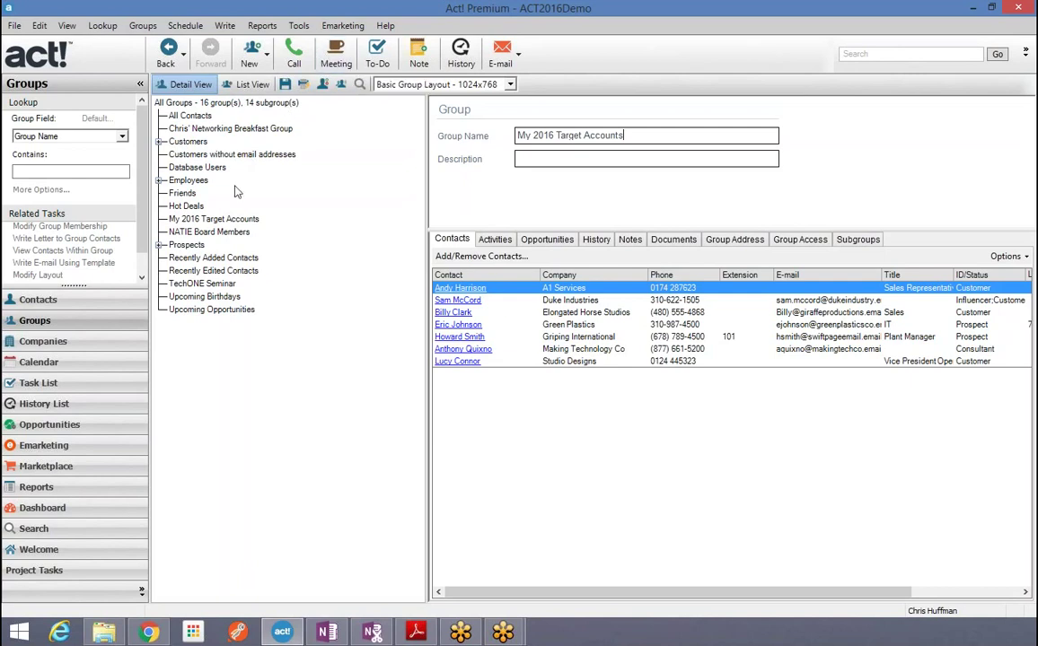
Step: Create a new group named "Customers Feb 23" and save it
click(254, 54)
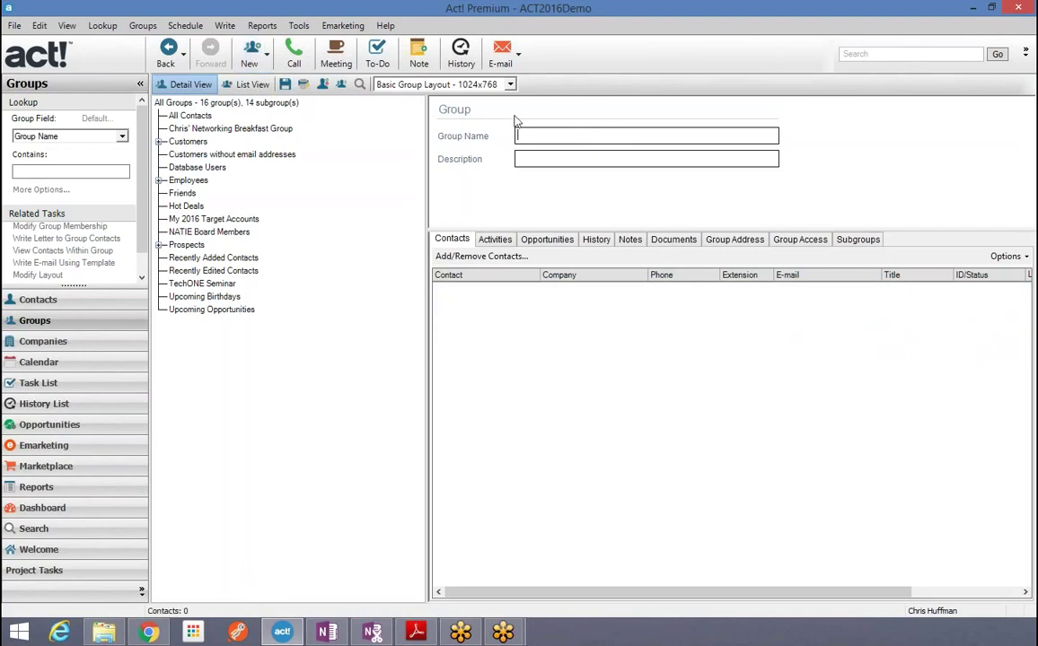
text(Customers)
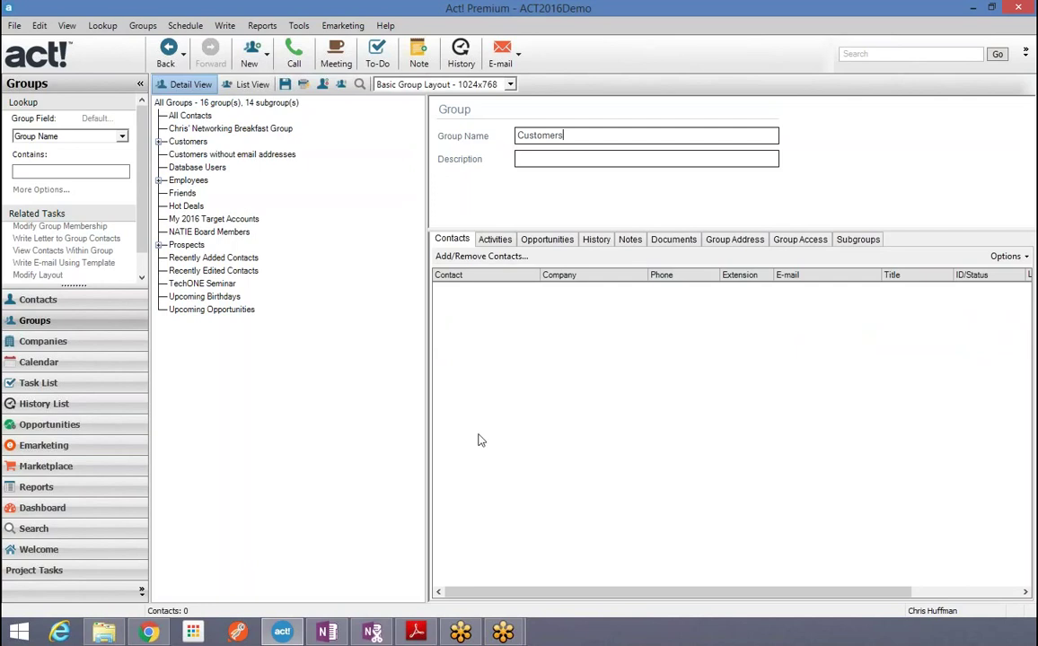
click(491, 263)
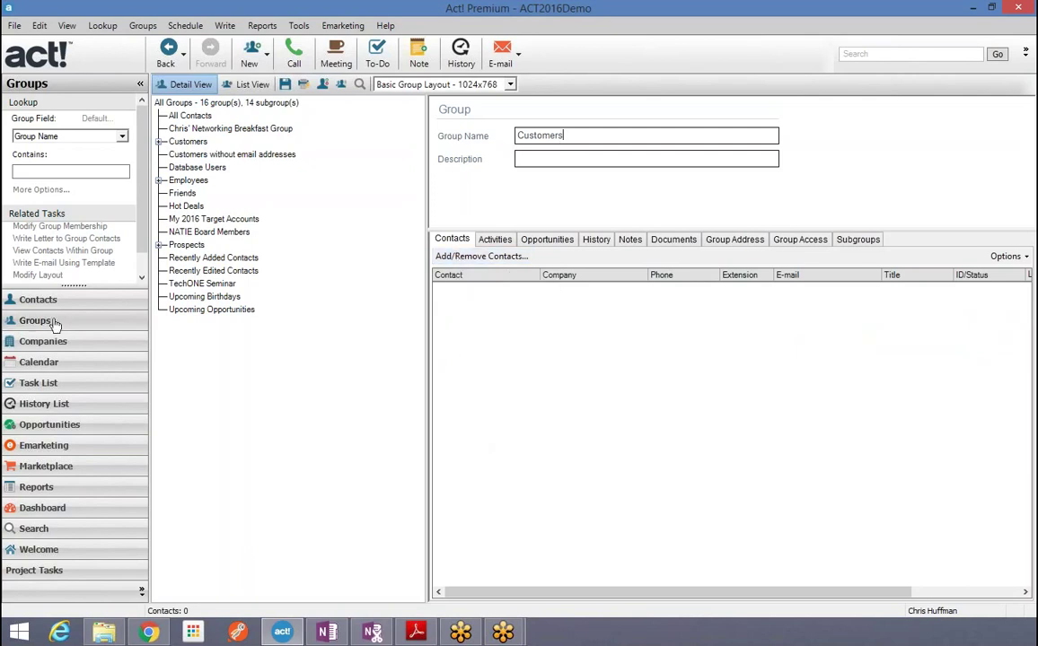
click(284, 84)
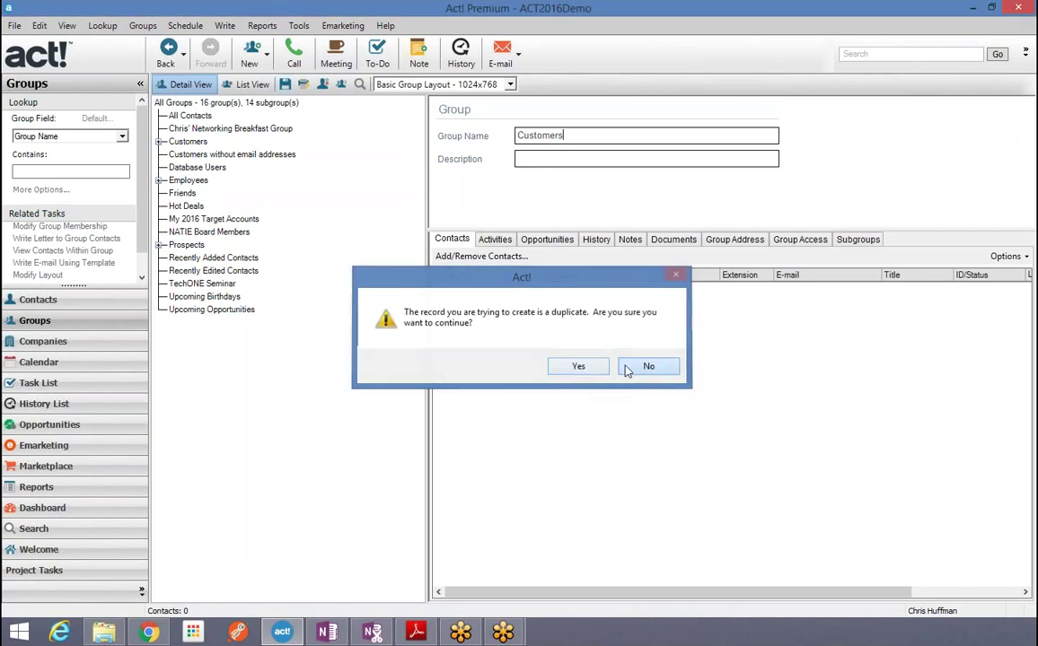
click(630, 369)
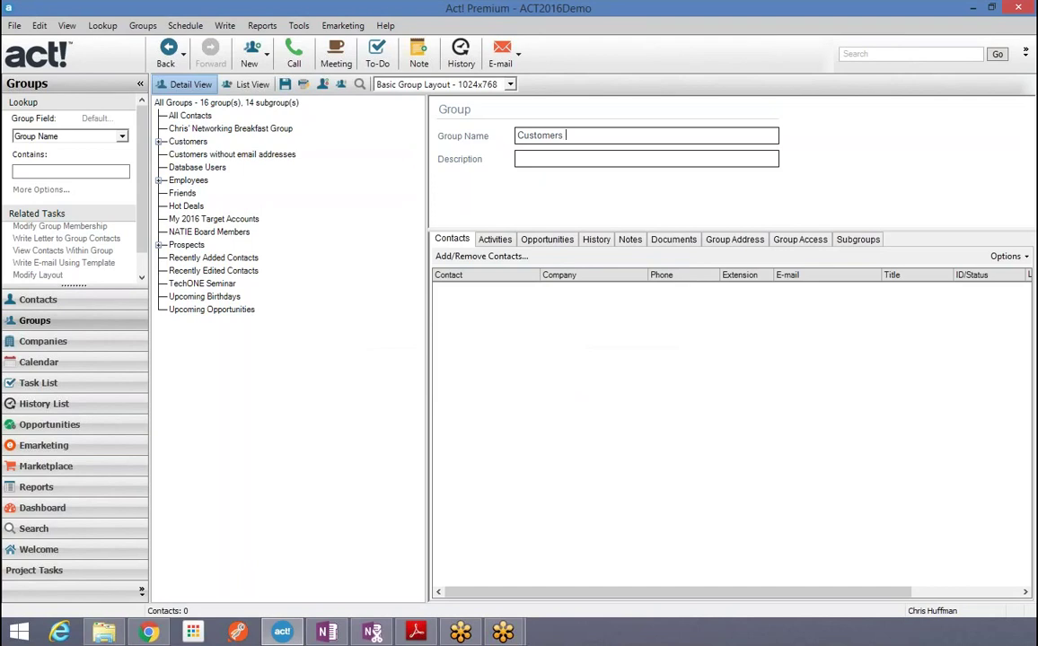
text(Feb 23)
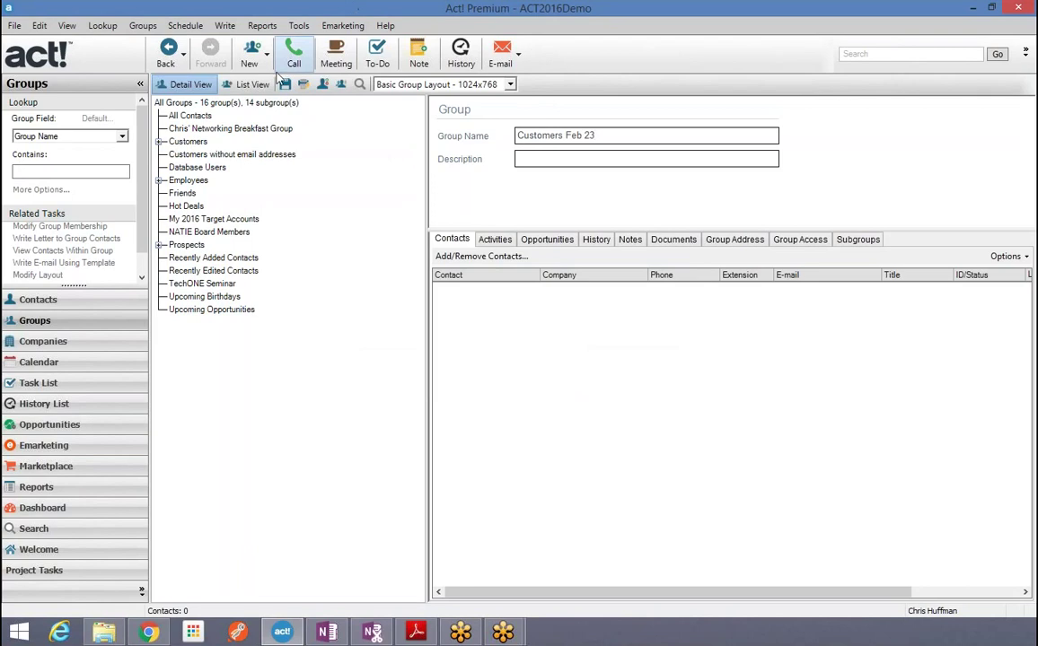
click(285, 85)
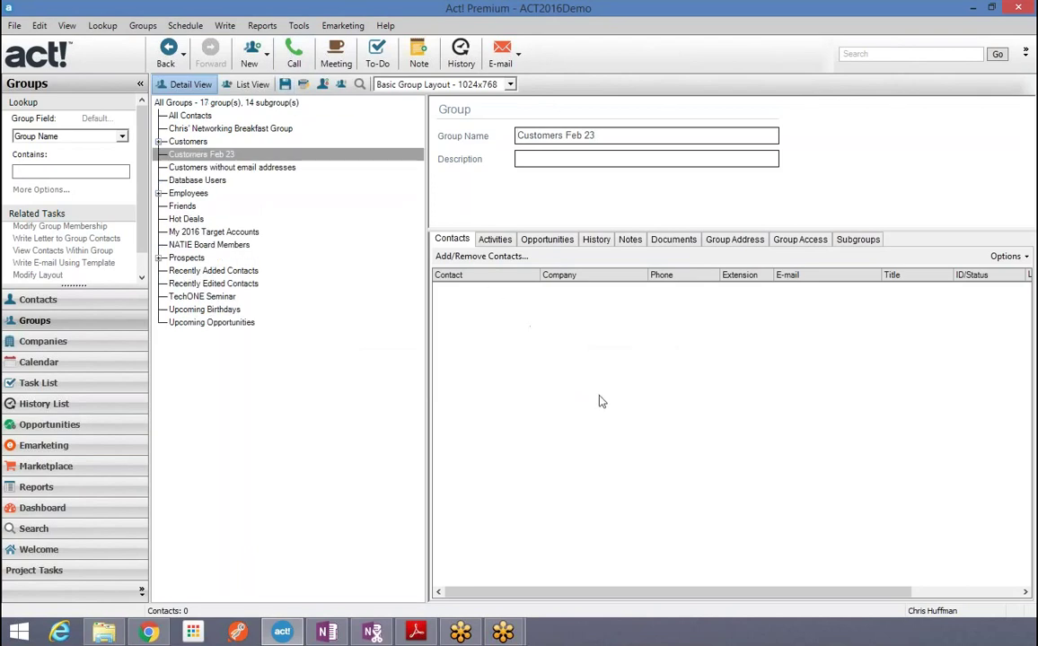
Step: Check the ID/Status field on the Duke Industries contact record and return to the groups
click(40, 300)
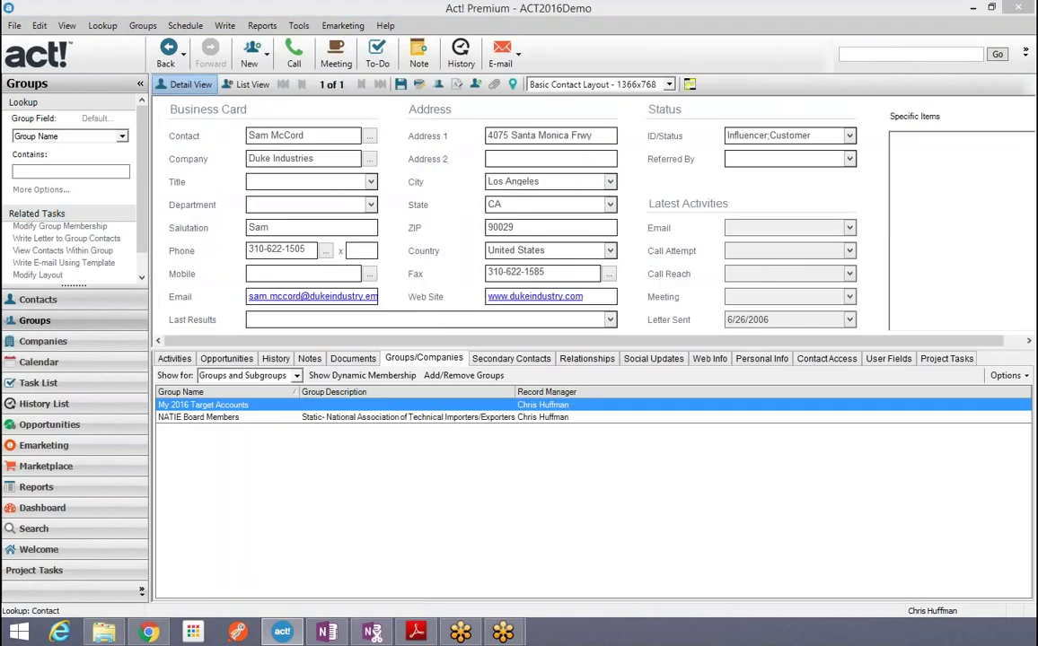
click(650, 368)
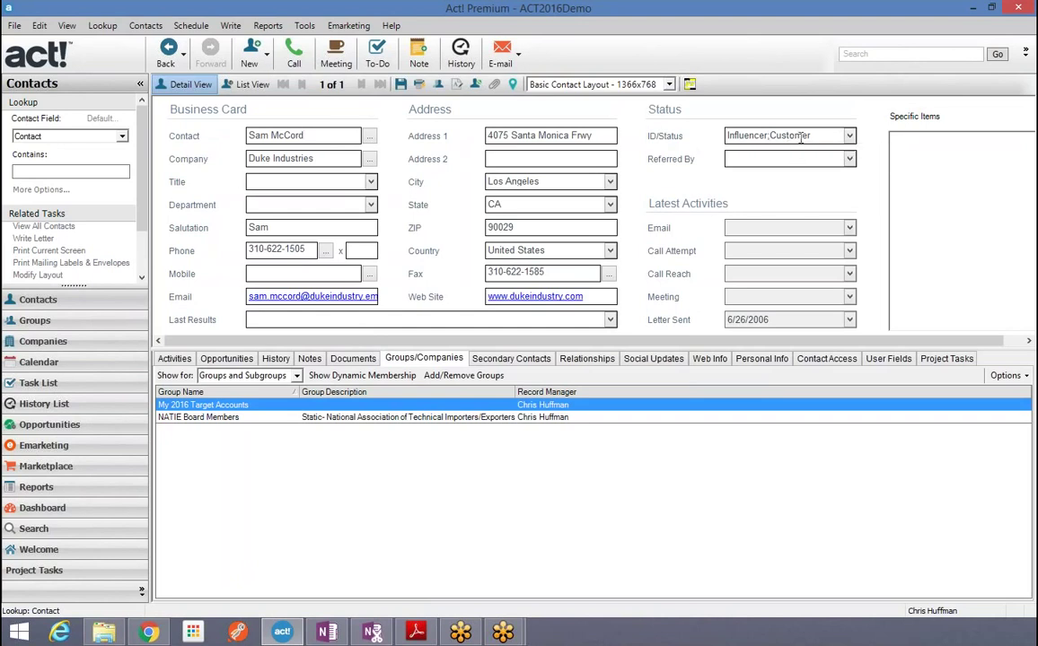
click(64, 323)
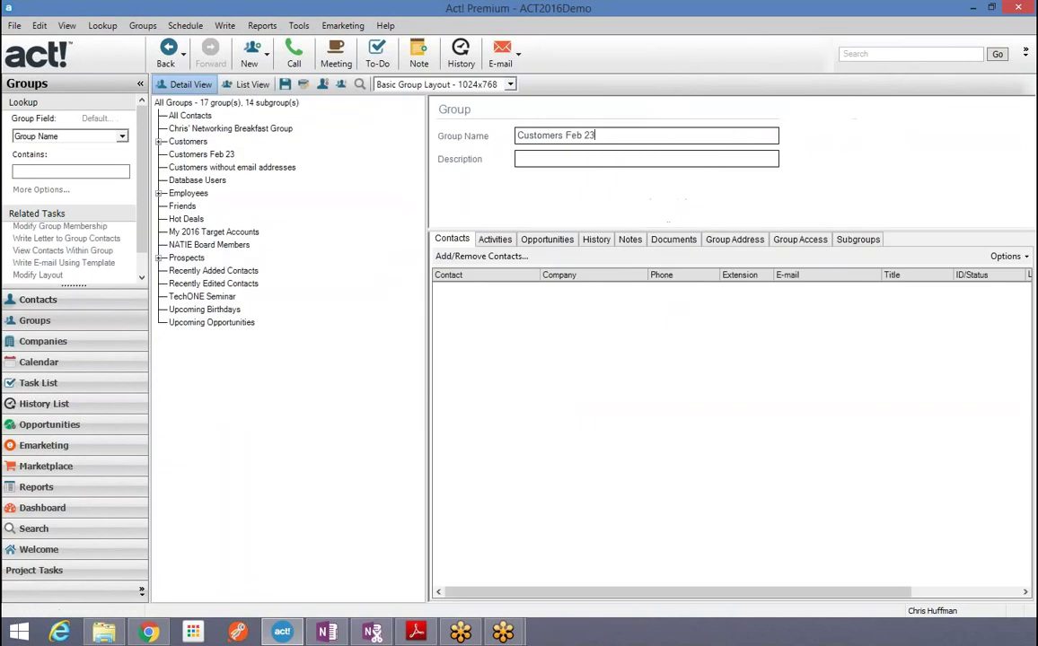
Step: Open the dynamic membership criteria for the Customers Feb 23 group and choose the contact field ID/Status for the criterion
click(471, 259)
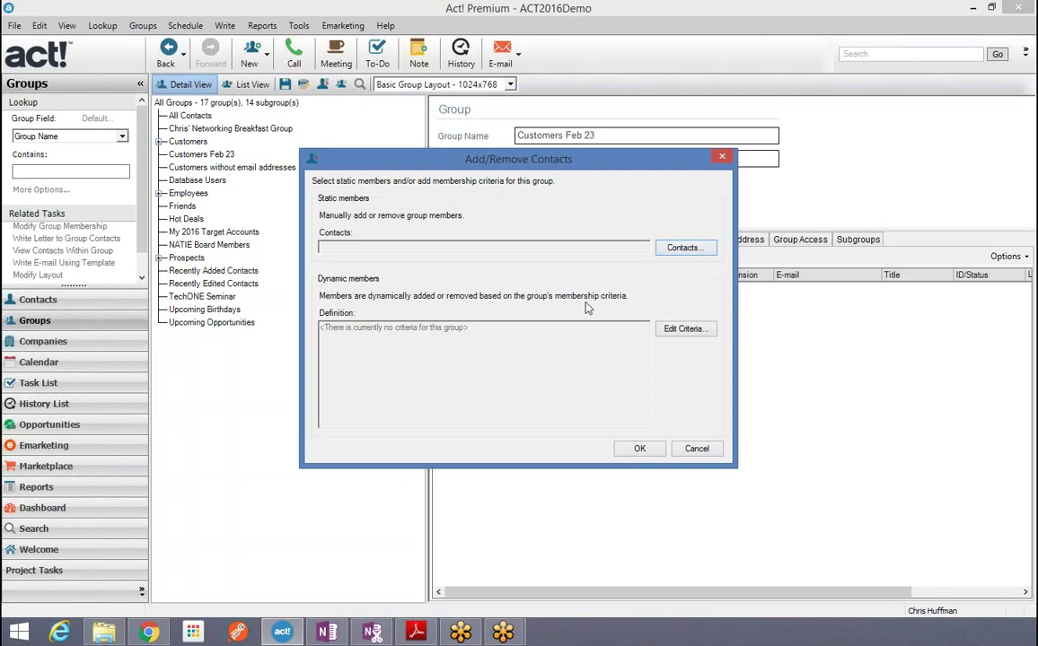
click(686, 330)
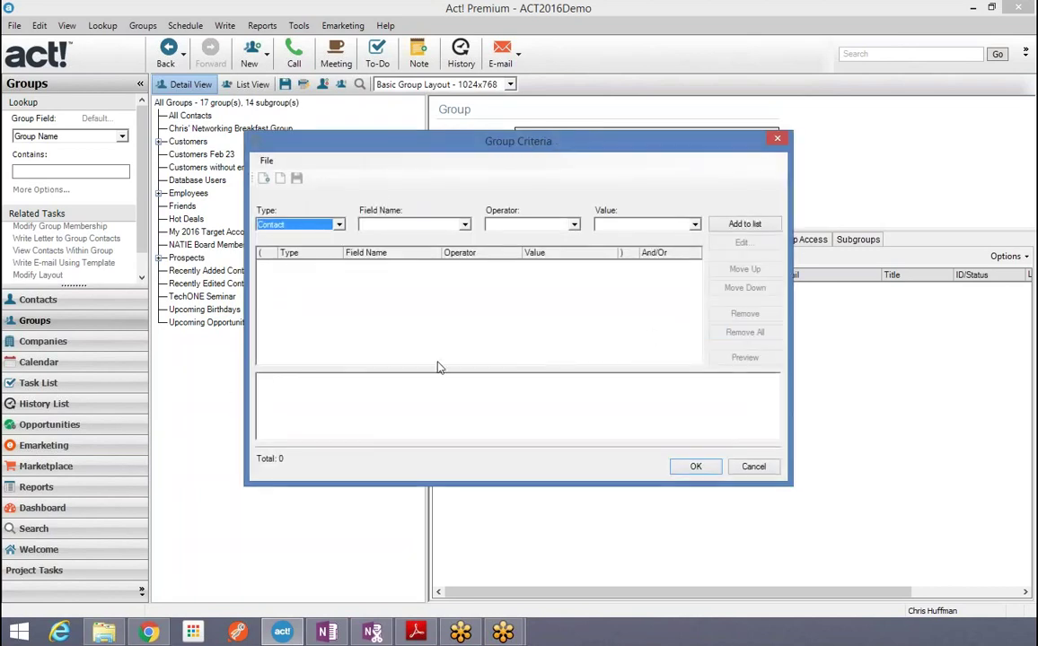
click(463, 224)
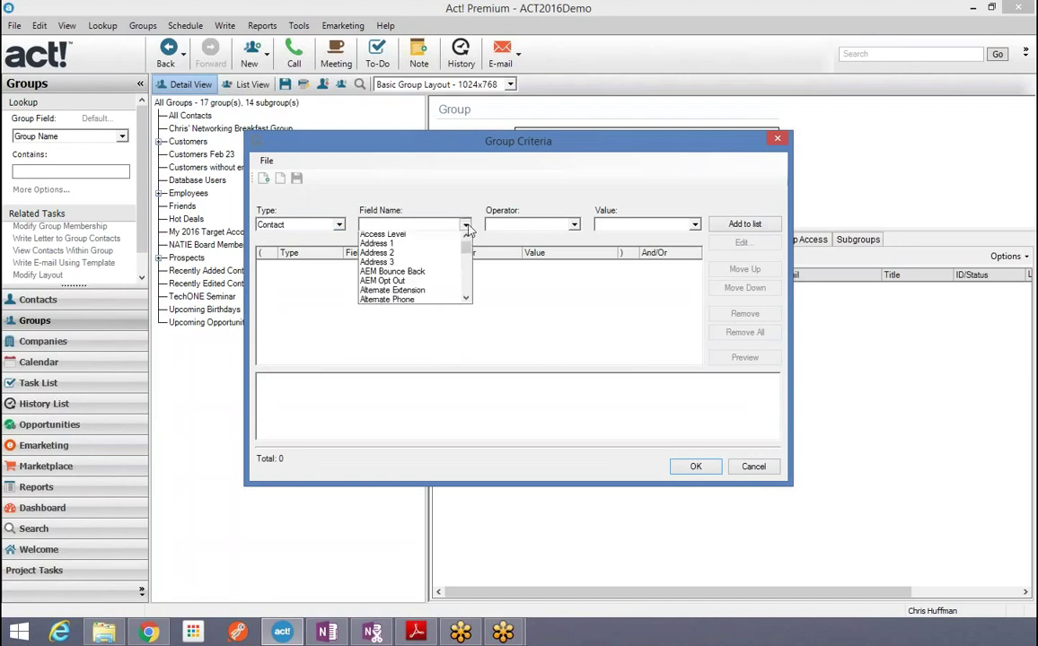
scroll(466, 289, down, 4)
scroll(465, 289, down, 10)
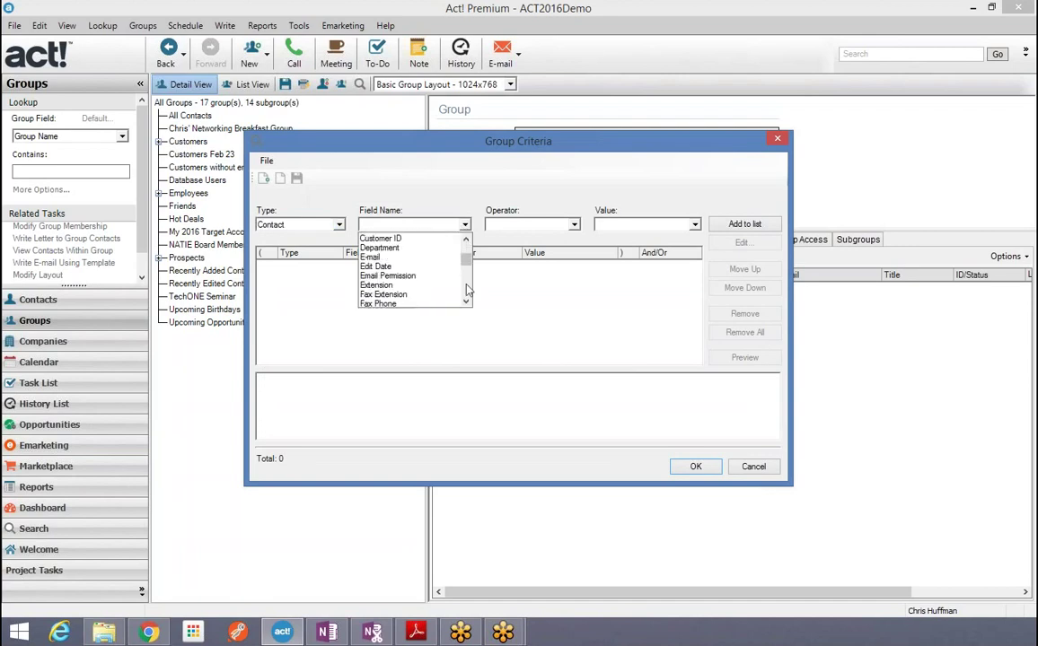
scroll(466, 289, down, 2)
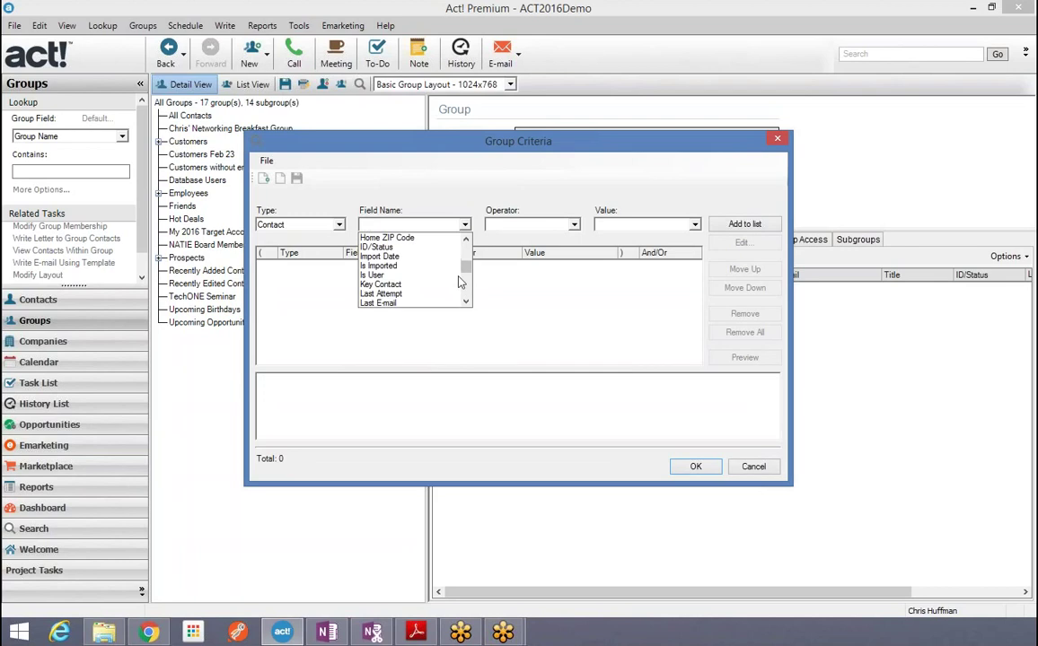
click(395, 247)
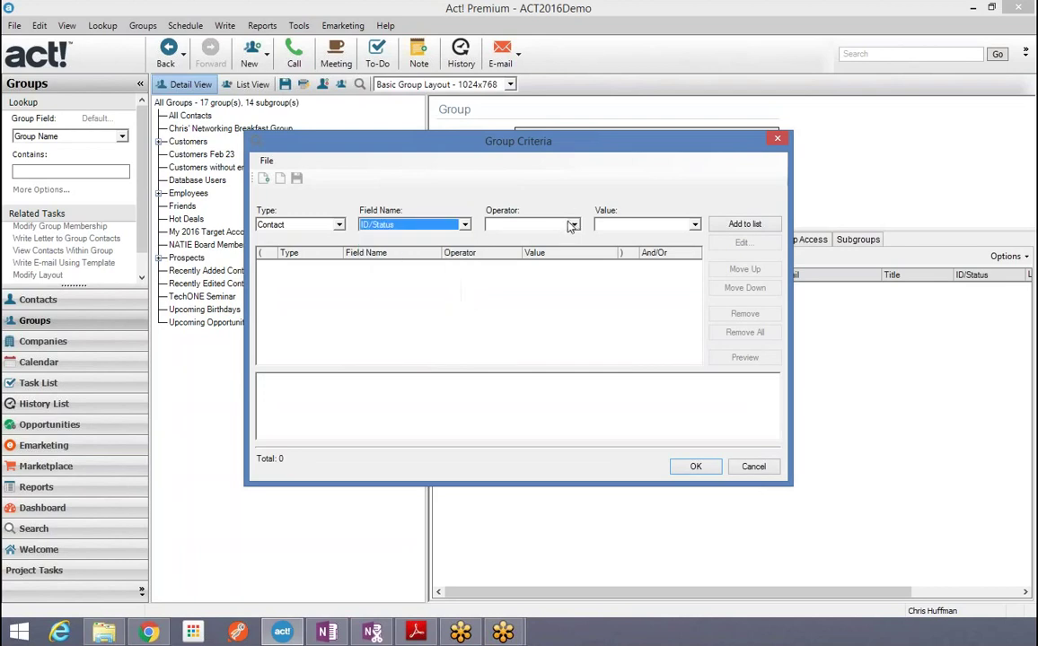
Step: Complete the ID/Status criterion with the operator Contains and value Customer, add it to the list and preview the matching contacts
click(575, 226)
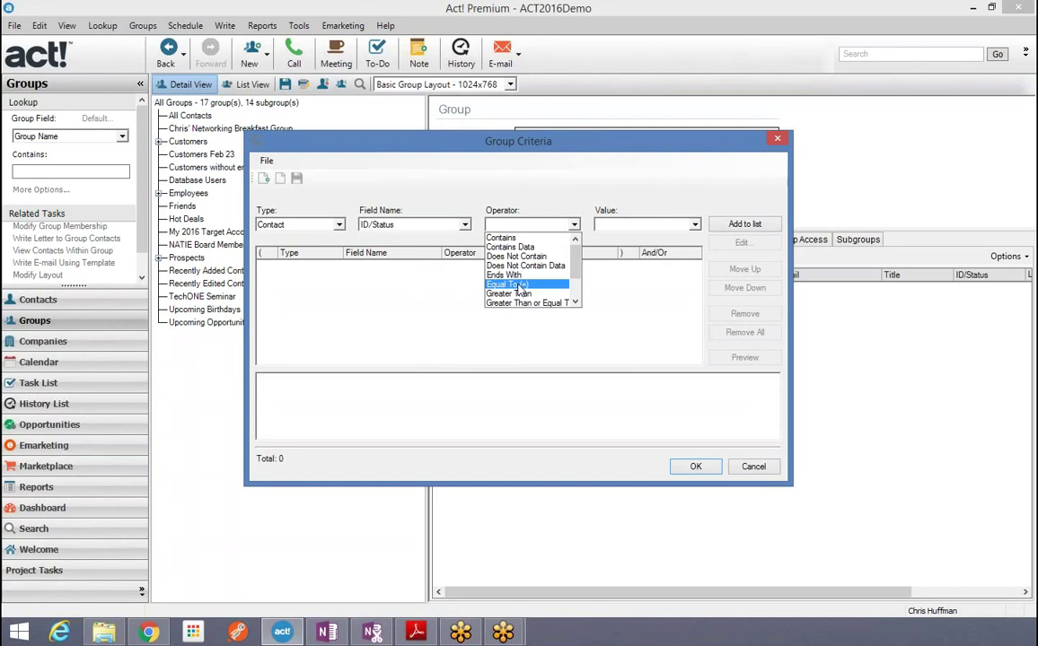
click(517, 239)
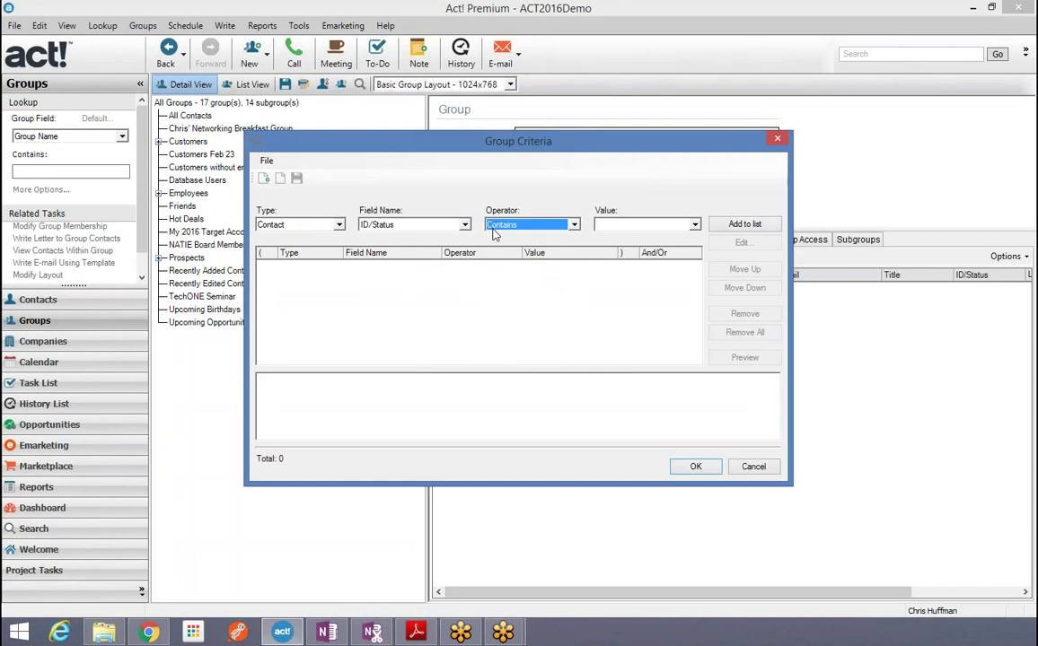
click(692, 224)
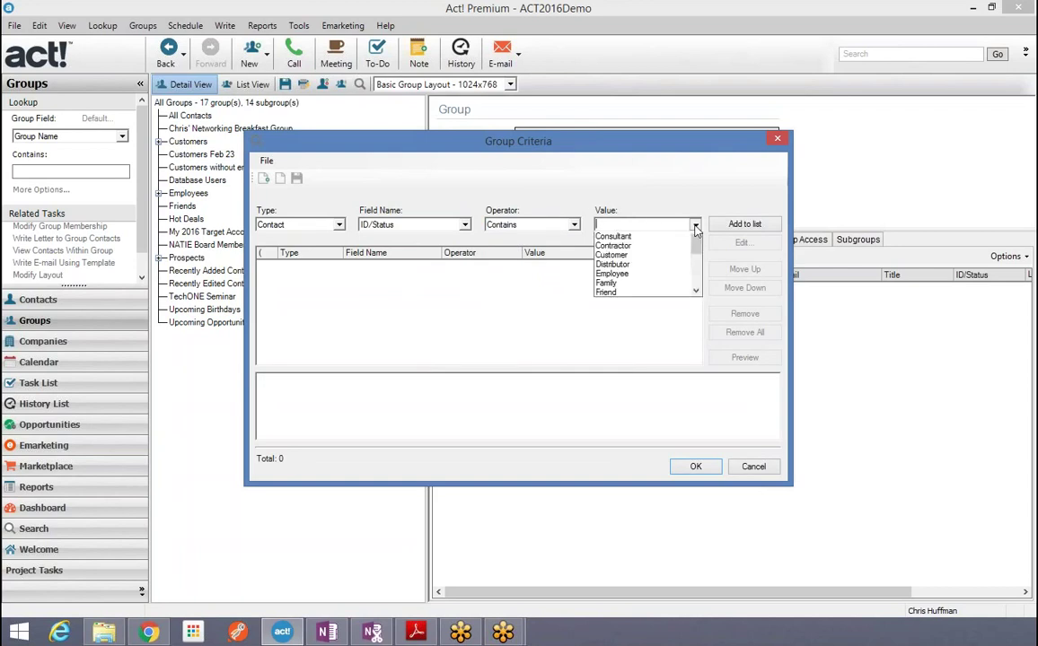
click(628, 267)
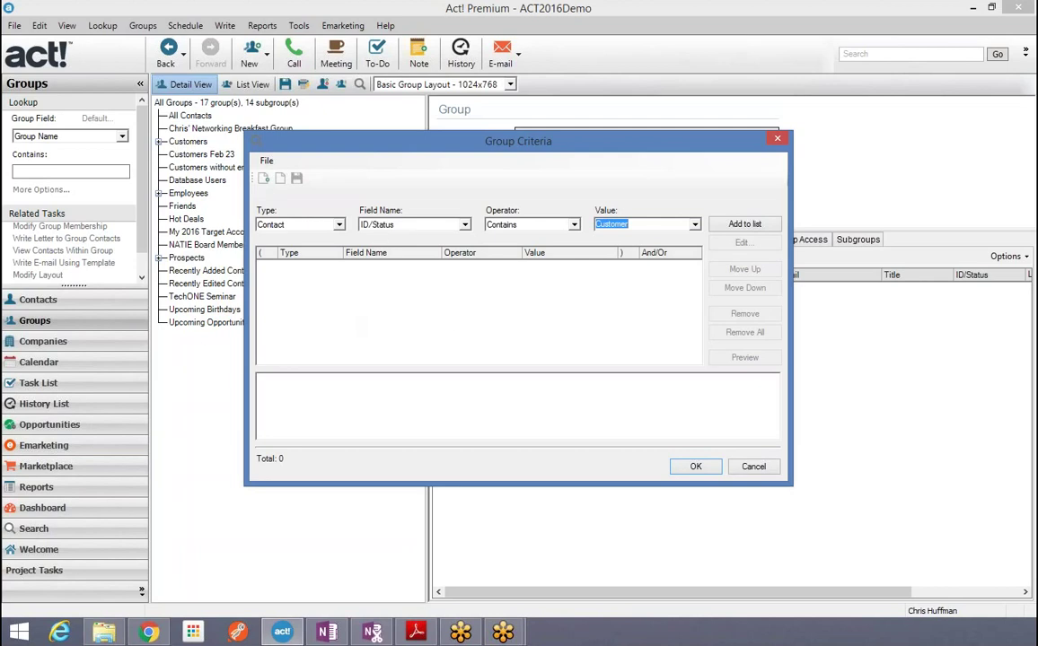
click(744, 226)
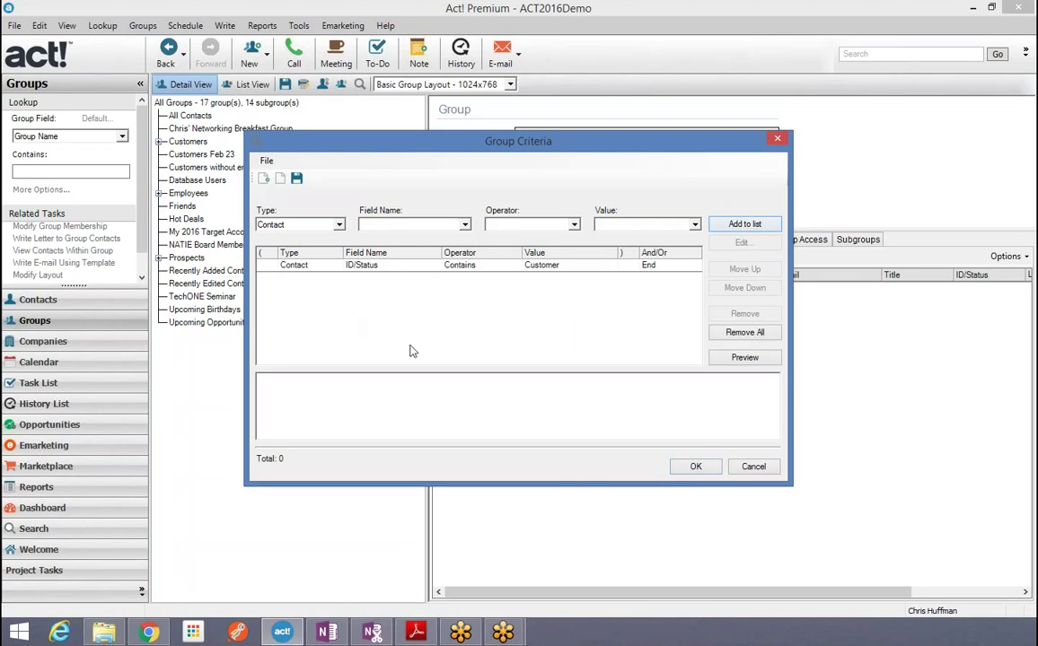
click(751, 358)
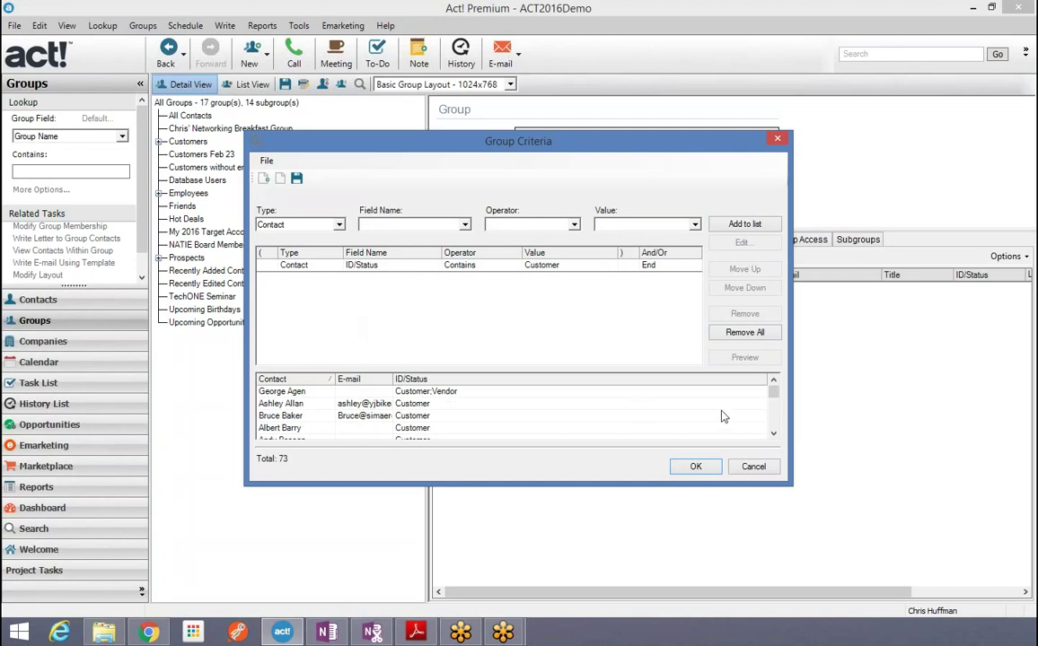
scroll(773, 433, down, 2)
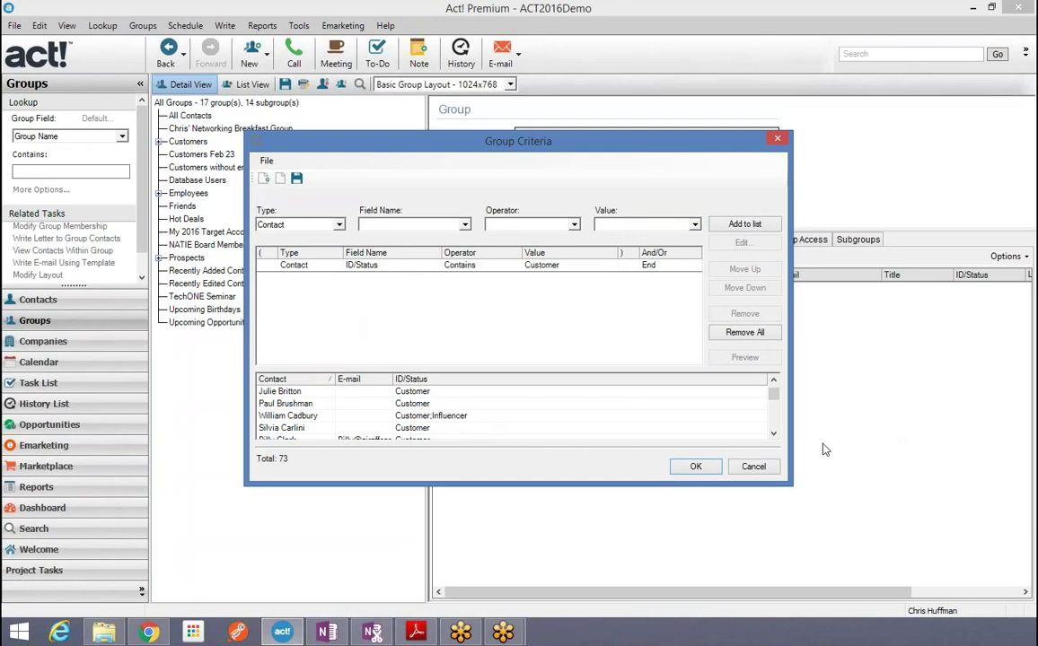
Step: Edit the ID/Status criterion to use the operator Equal To (=) with the value Customer
click(459, 267)
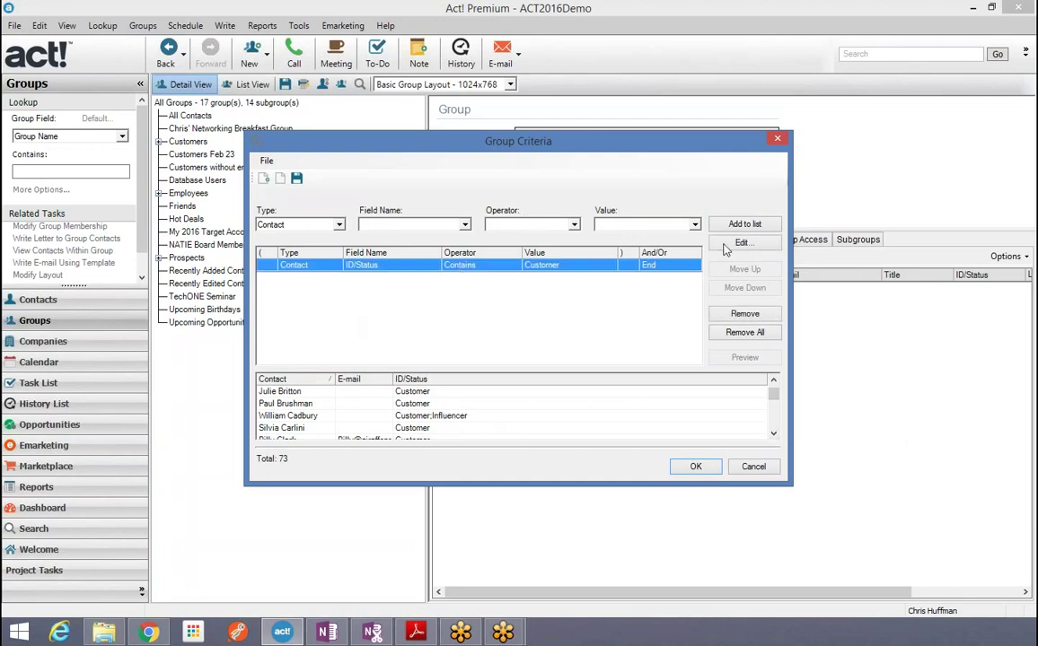
click(741, 243)
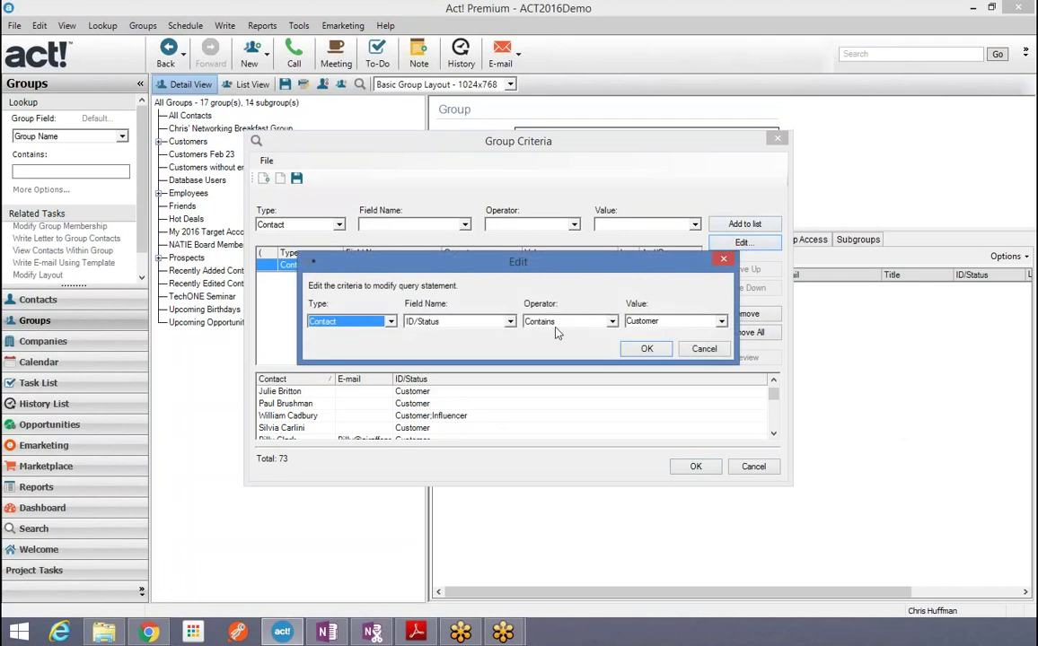
click(561, 321)
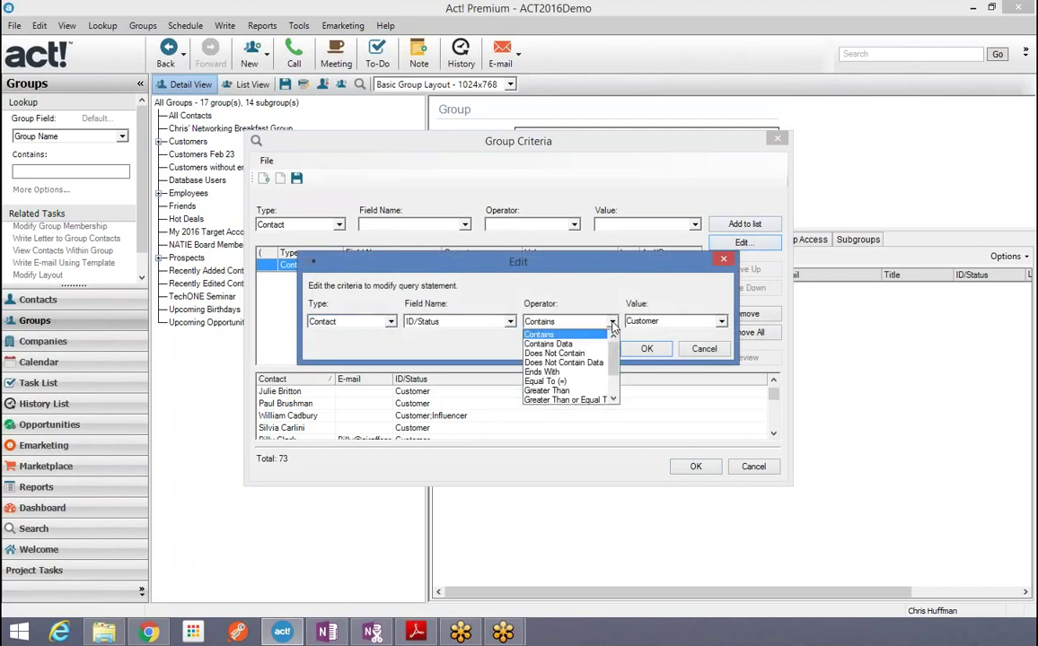
click(577, 383)
click(642, 321)
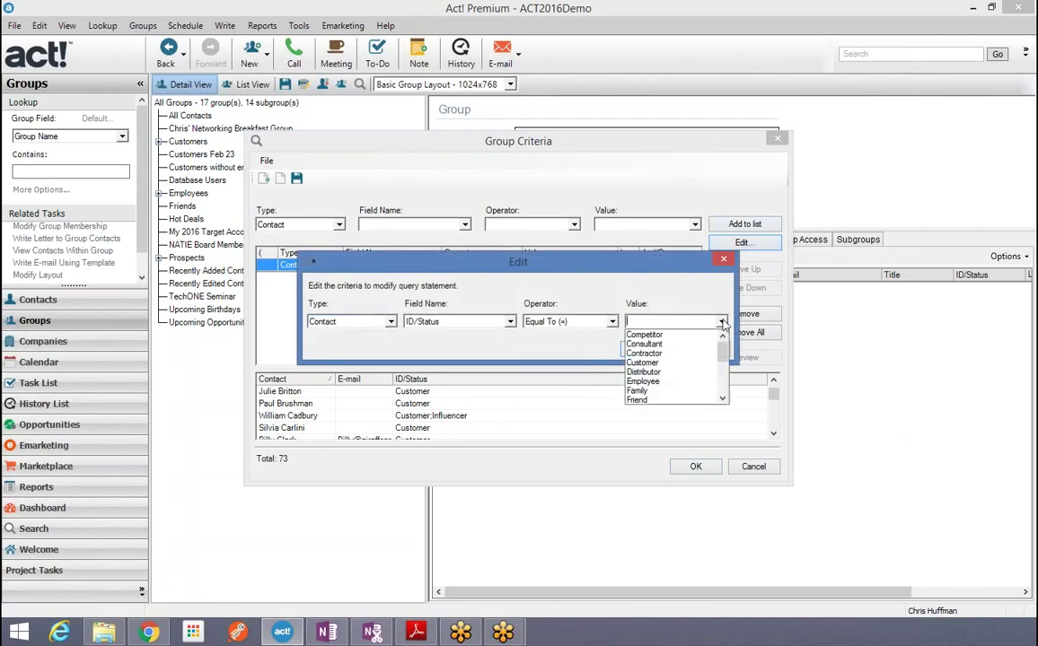
click(643, 363)
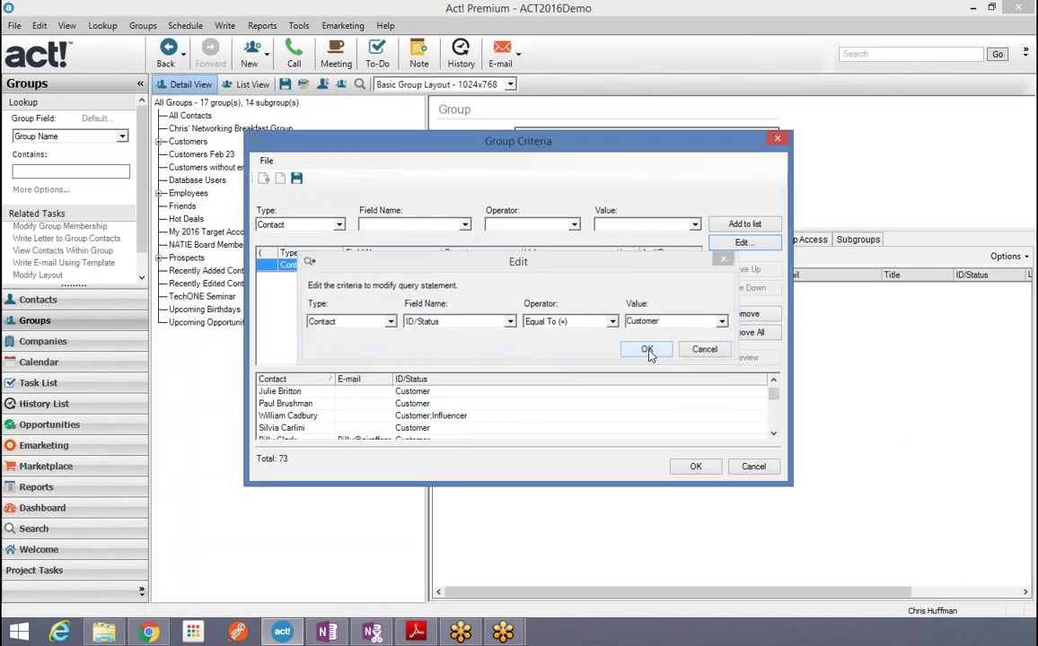
Step: Apply the edited Equal To (=) criterion and preview the contacts that match it
click(646, 349)
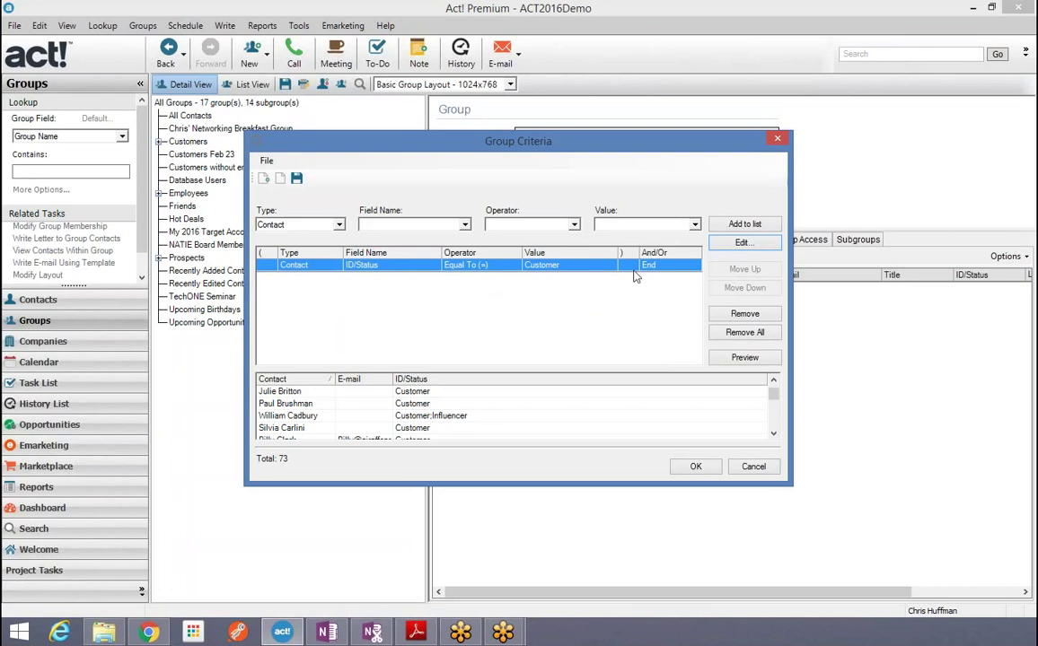
click(741, 358)
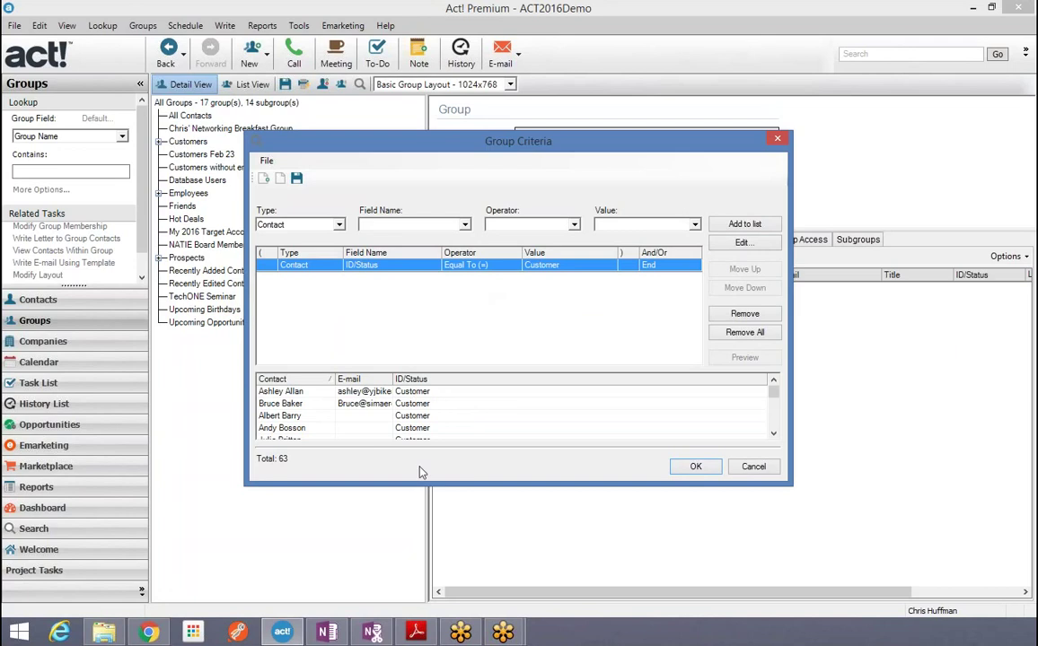
Step: Set the ID/Status criterion's operator to Contains and its value to Customer
double_click(467, 266)
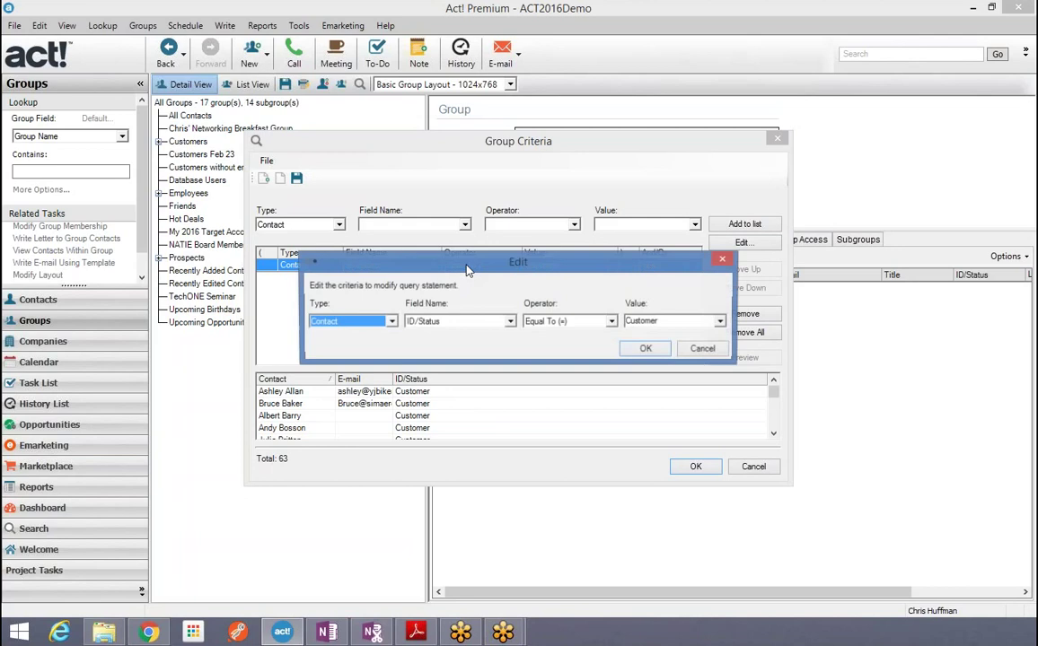
click(610, 323)
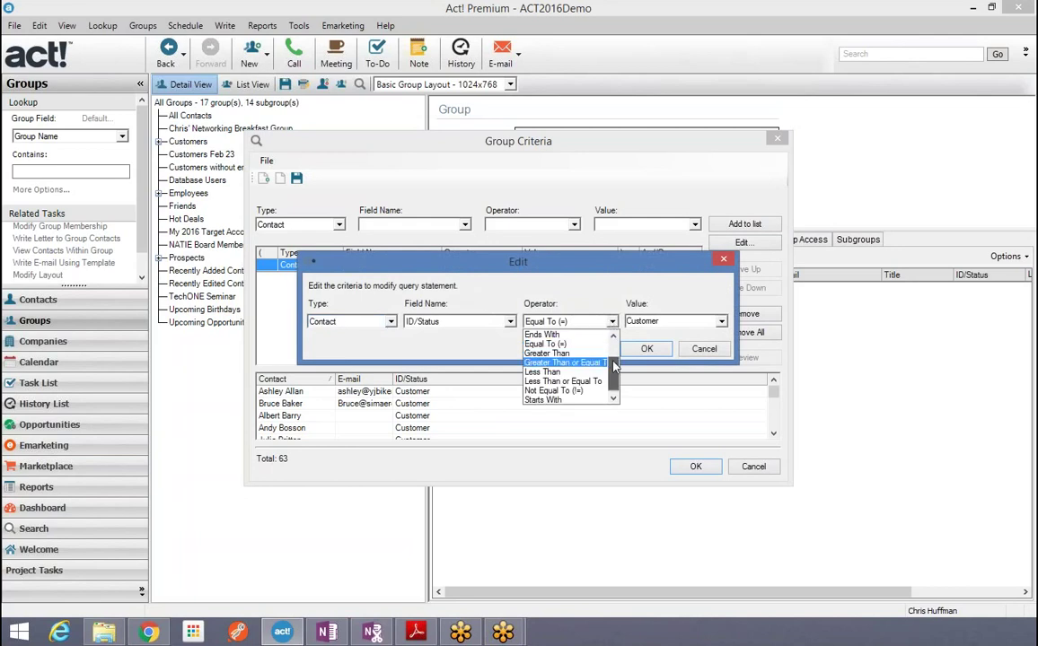
scroll(614, 337, up, 2)
click(550, 334)
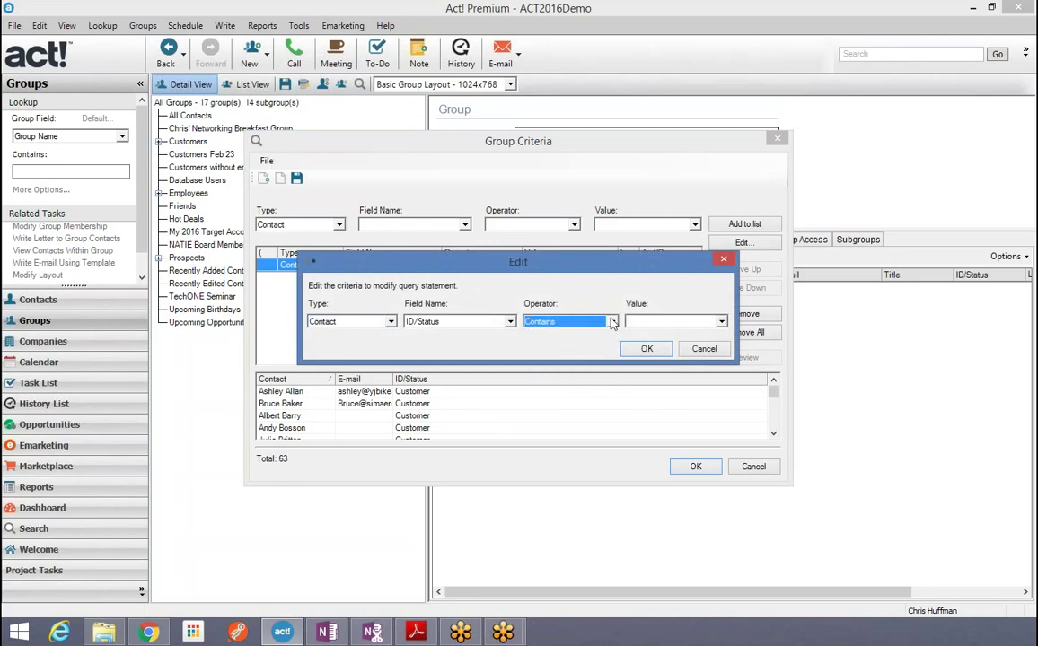
click(721, 321)
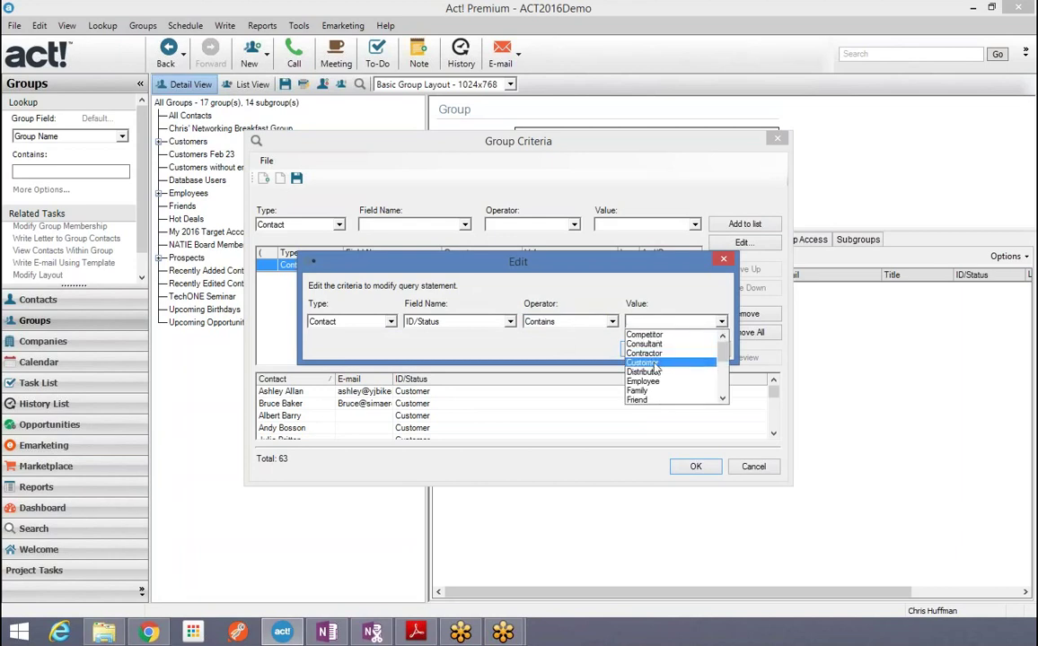
click(654, 363)
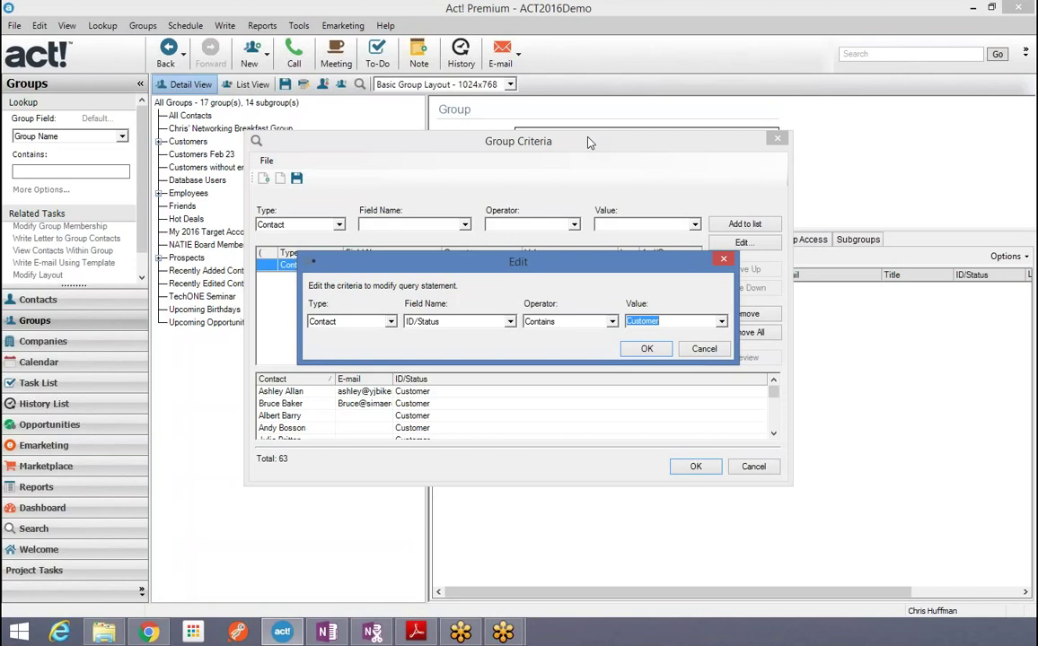
click(647, 350)
click(644, 350)
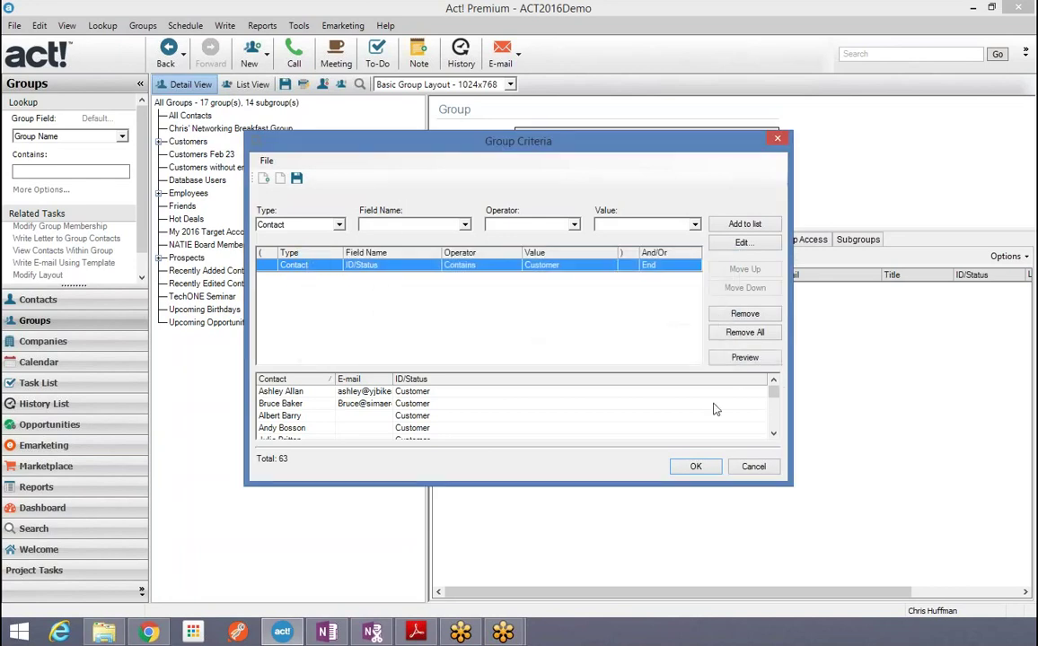
Step: Preview the contacts matching the Contains criterion, look through them, and save the dynamic membership of the Customers Feb 23 group
click(744, 357)
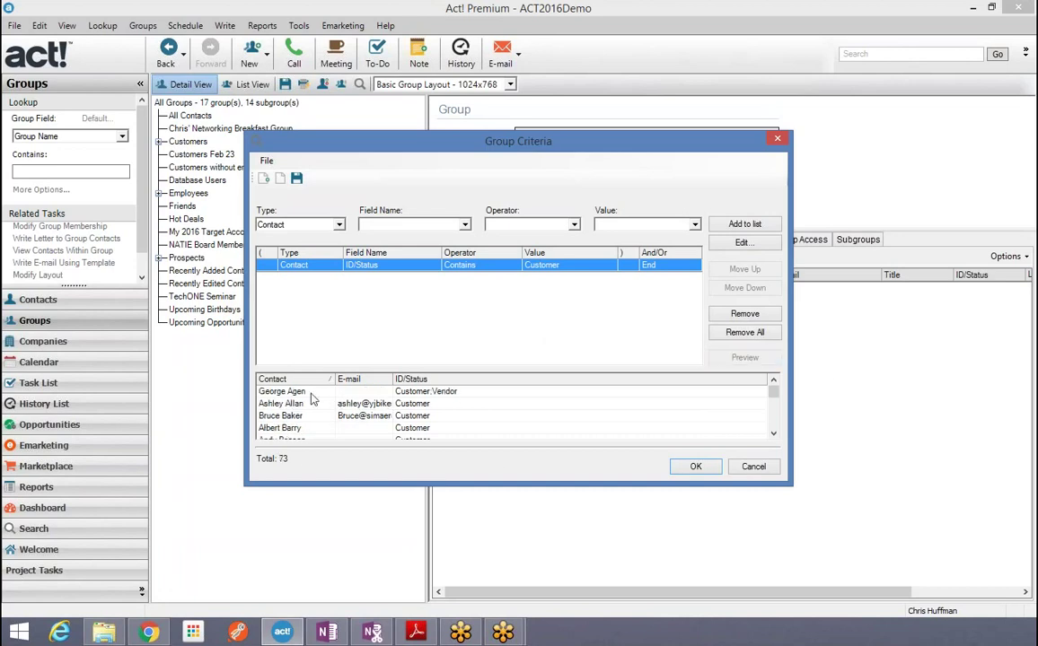
scroll(343, 411, down, 12)
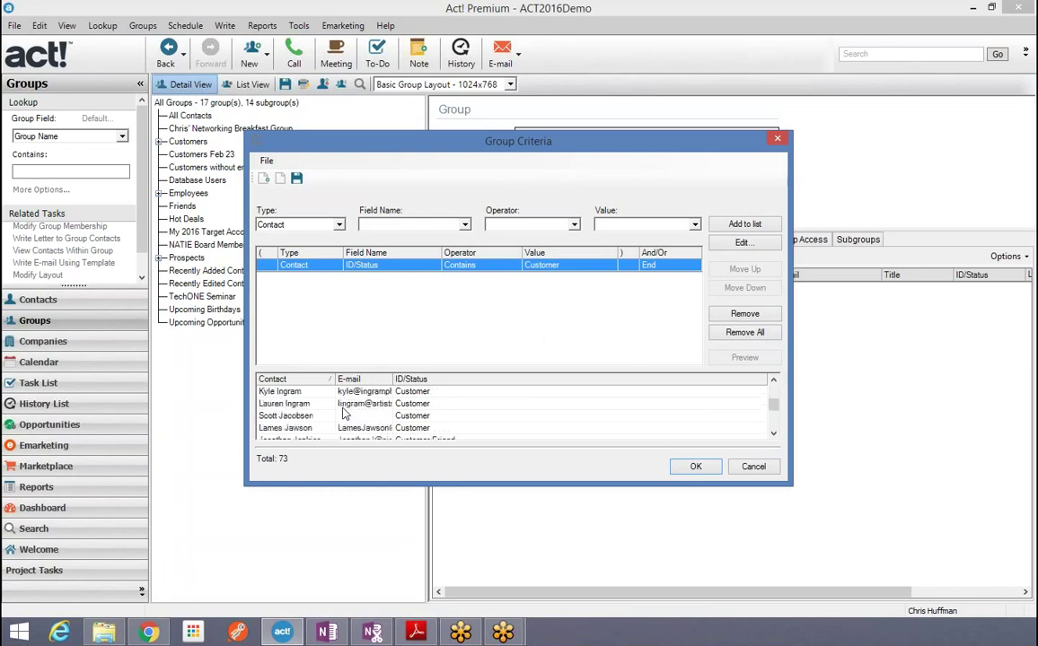
scroll(341, 400, up, 12)
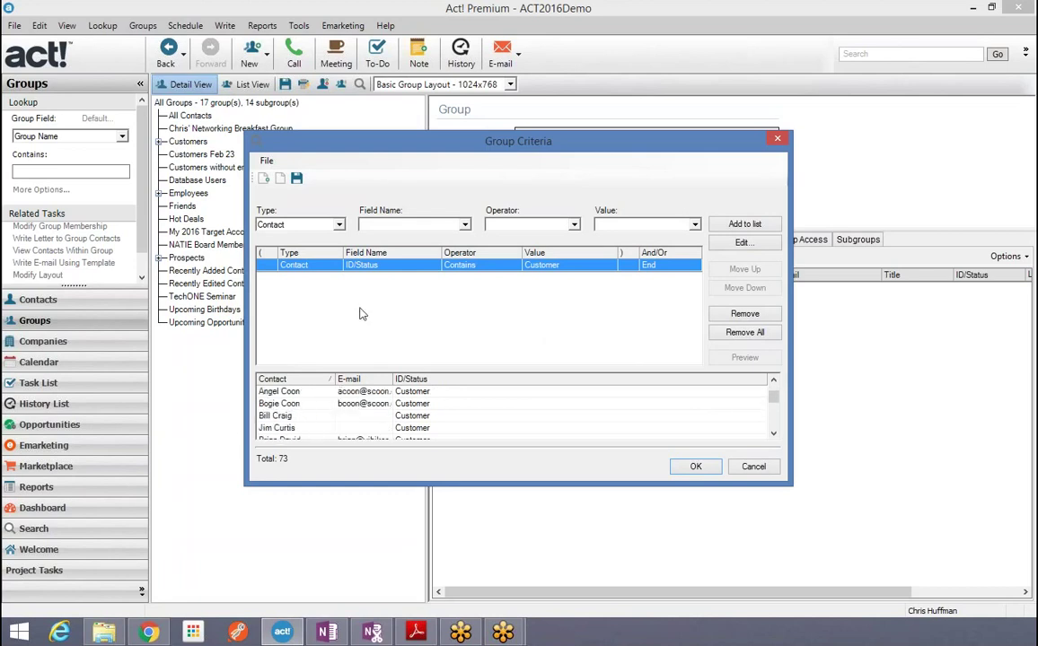
scroll(632, 413, up, 3)
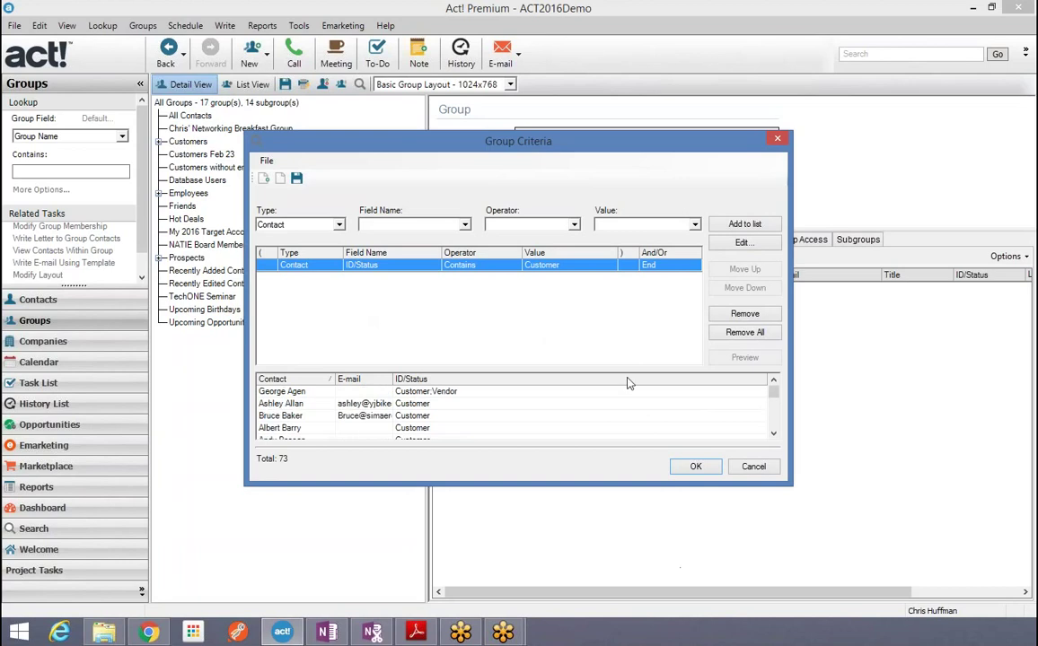
click(704, 469)
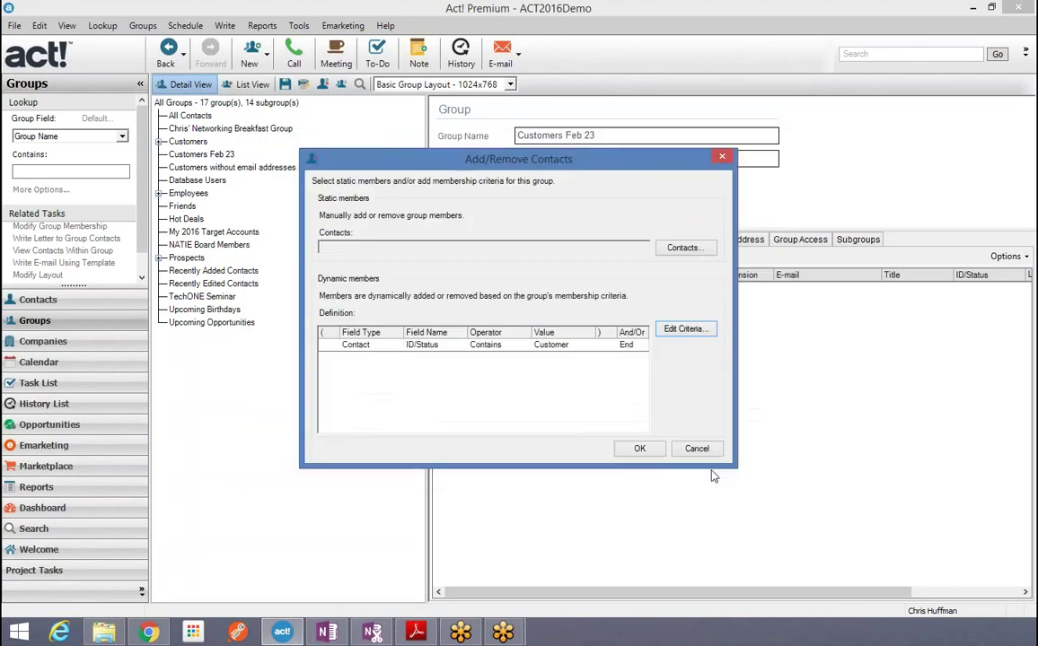
click(641, 450)
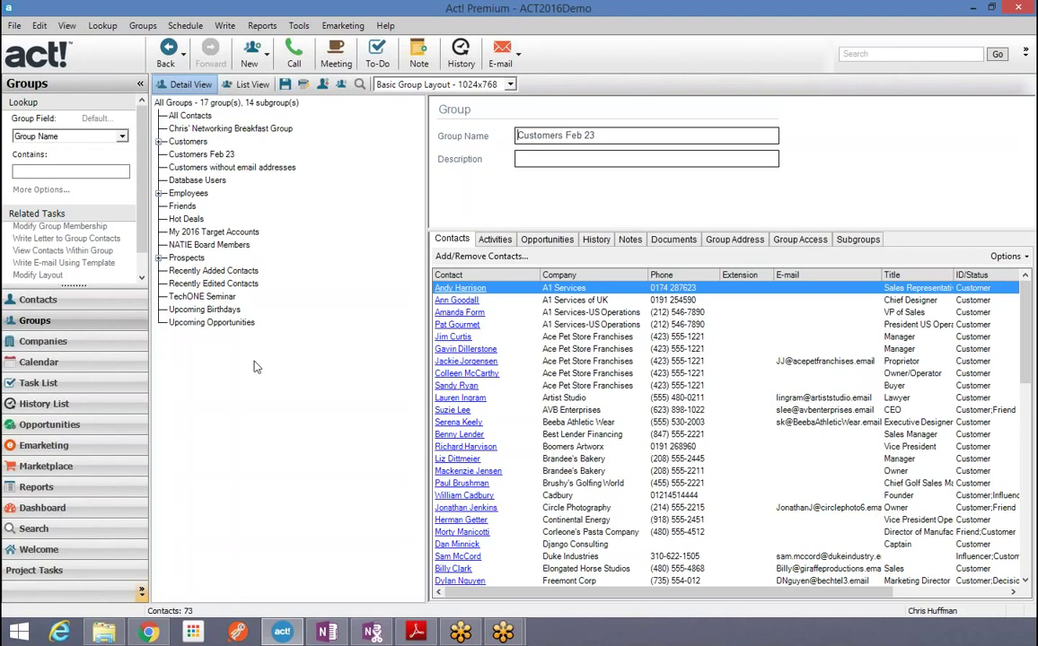
Step: Return to the contacts, dismiss the error, and look up all contacts in the list view
click(52, 299)
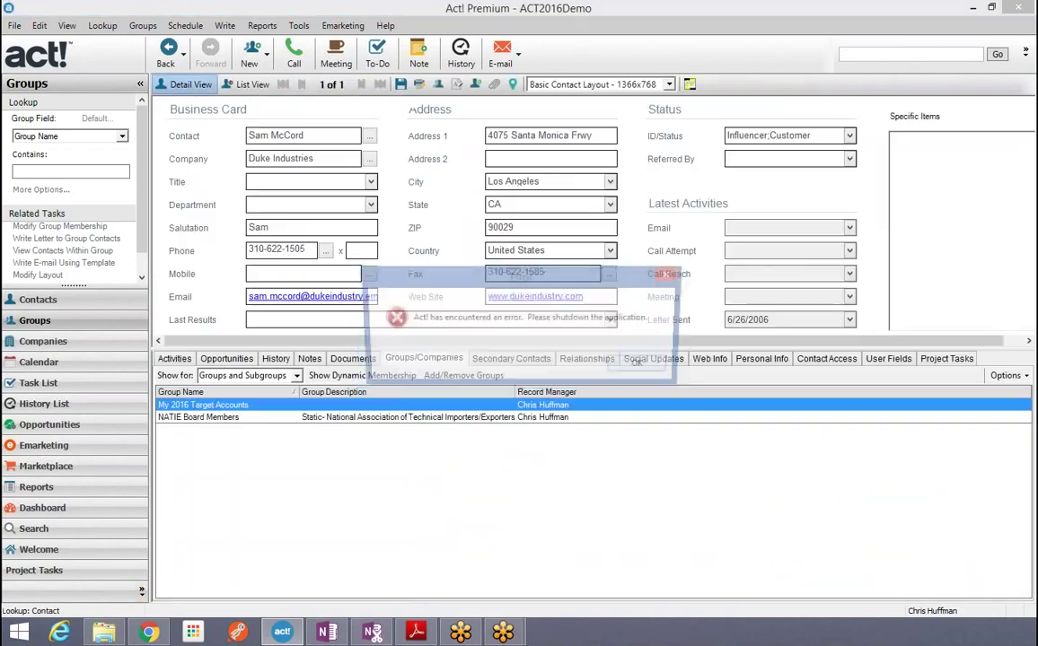
click(643, 365)
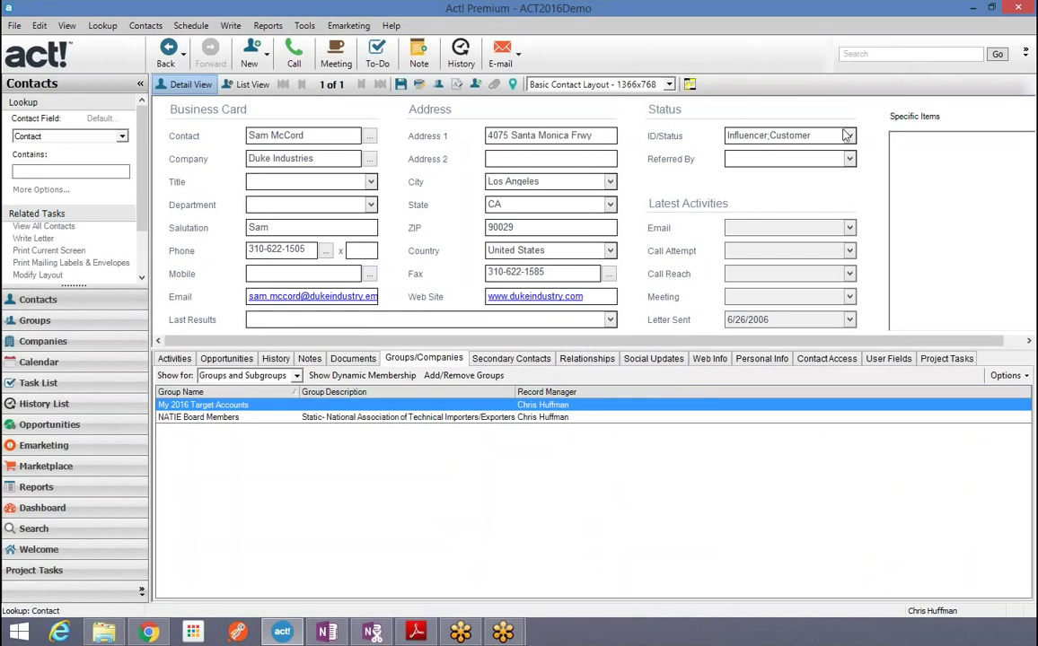
click(252, 84)
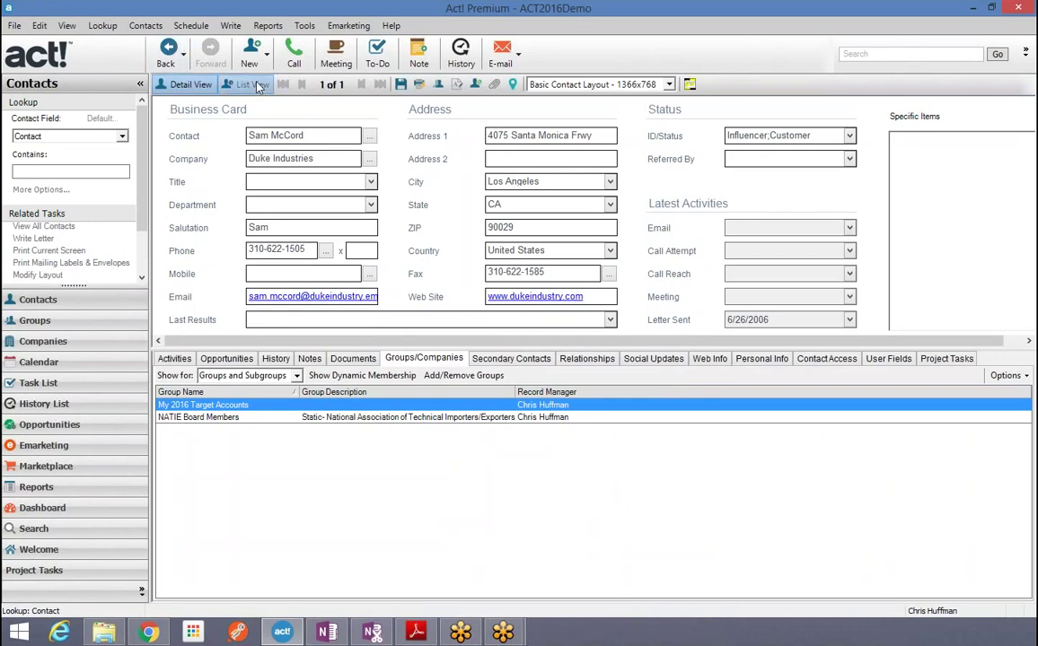
click(102, 25)
click(130, 58)
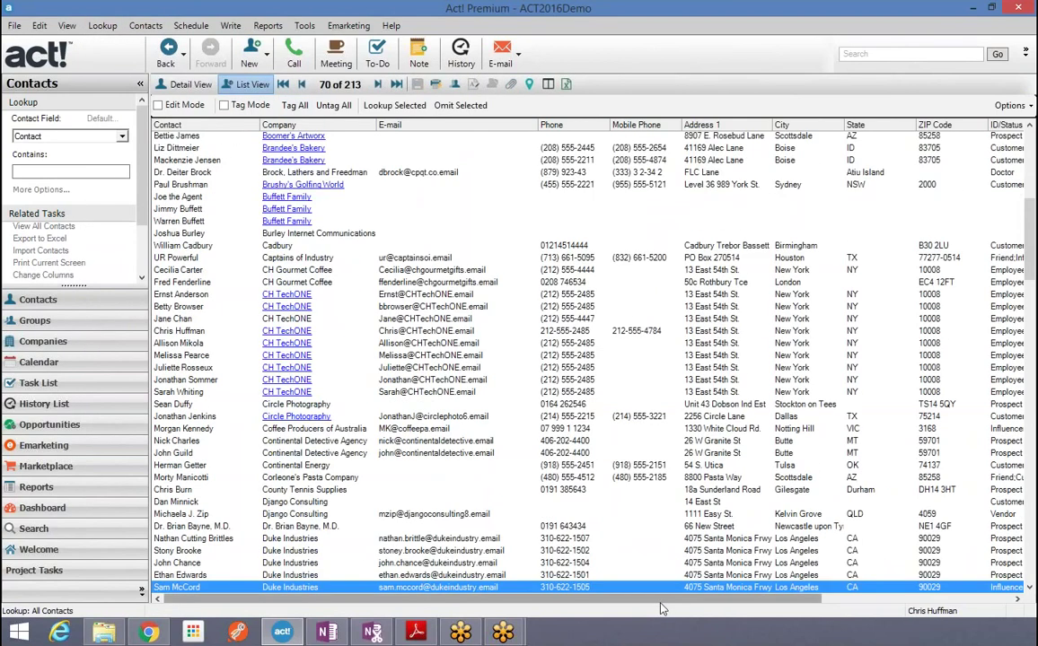
Step: Find a Continental Detective Agency contact with the ID/Status Prospect and open the contact's detail record
drag(661, 604, 850, 604)
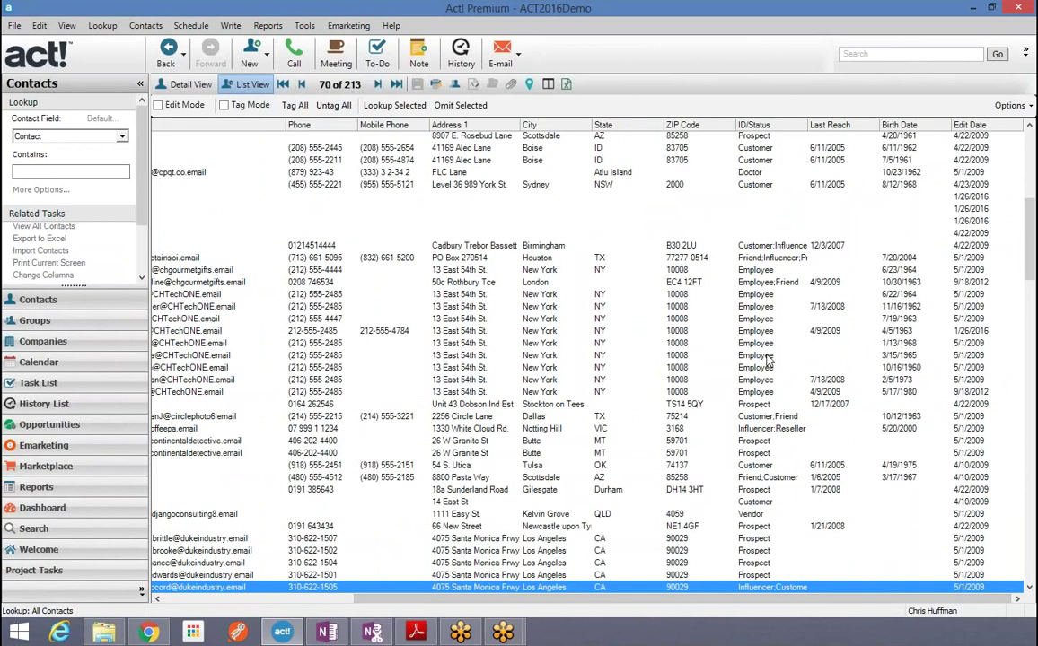
click(754, 441)
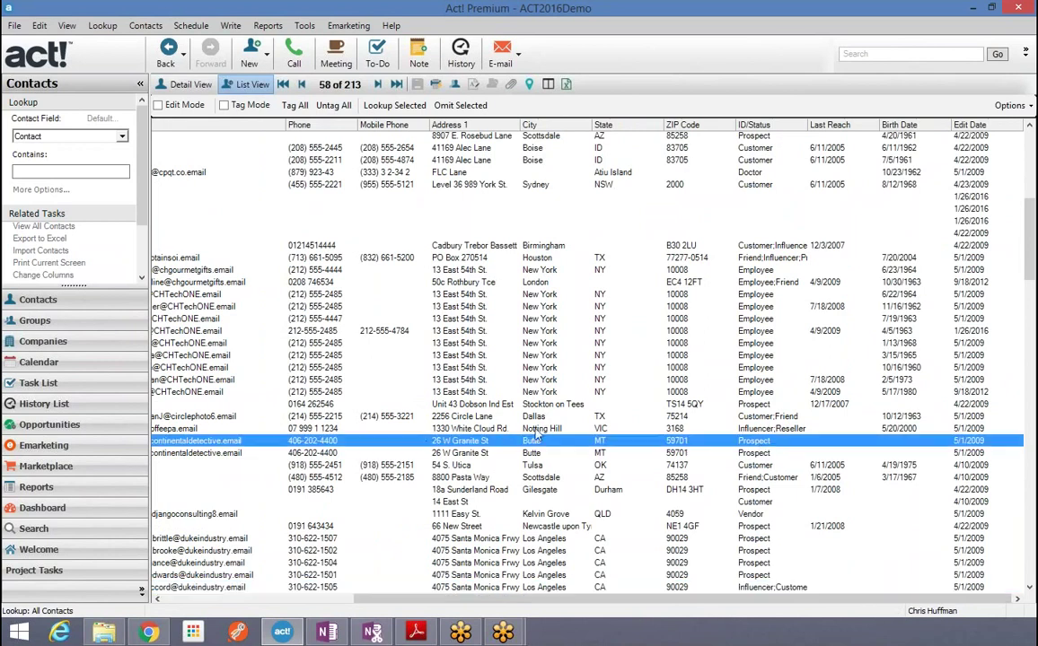
double_click(759, 449)
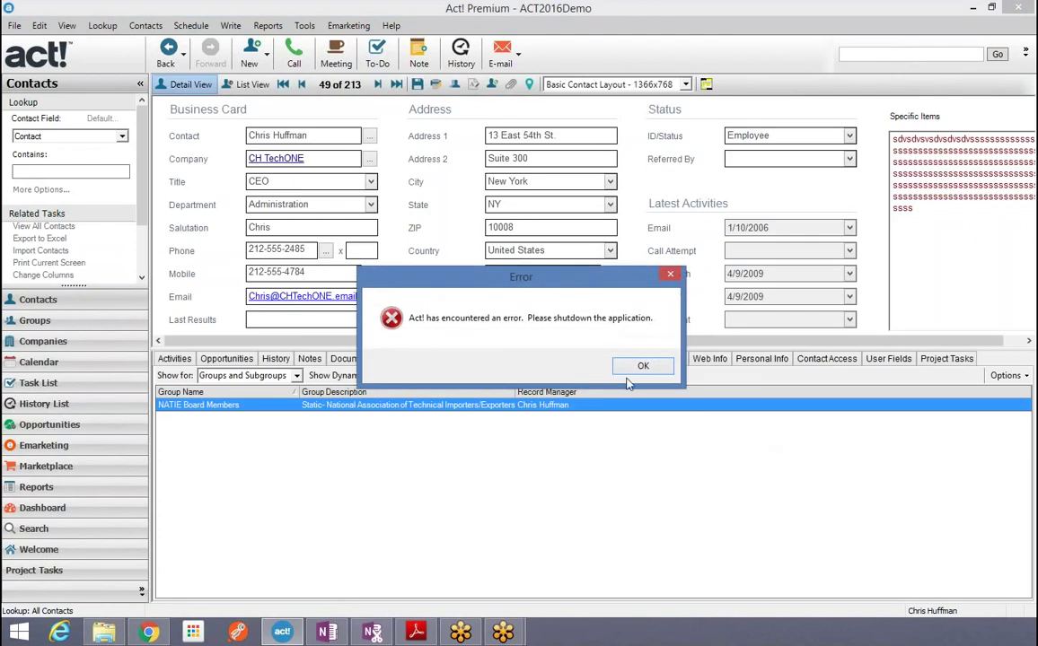
click(642, 366)
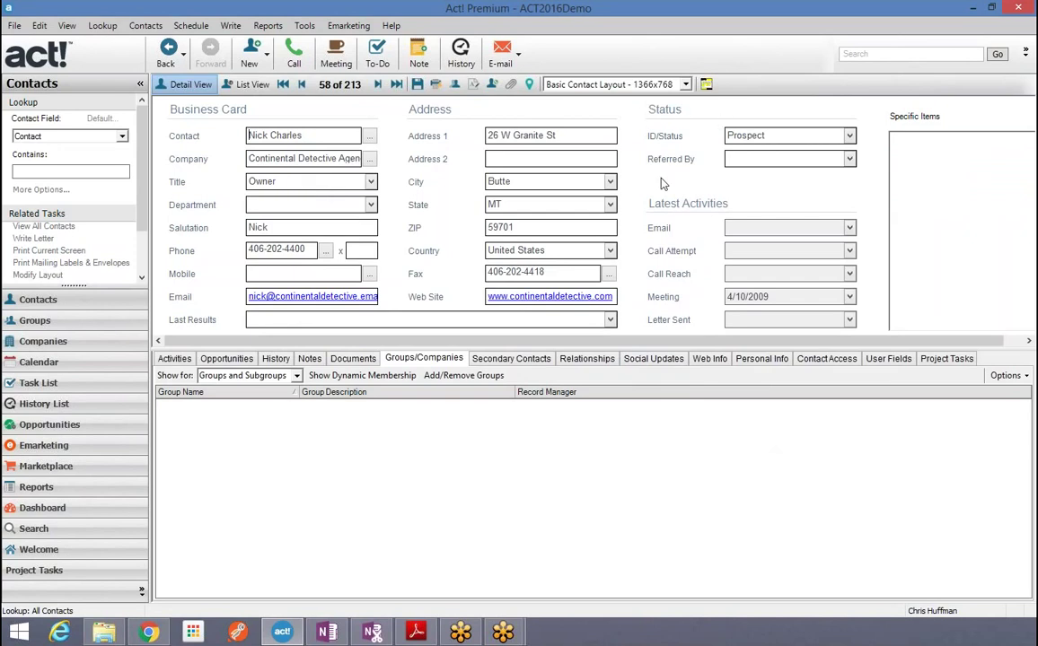
Step: Set the Continental Detective Agency contact's ID/Status to Customer only, save the record and go to the groups, dismissing the errors
click(849, 137)
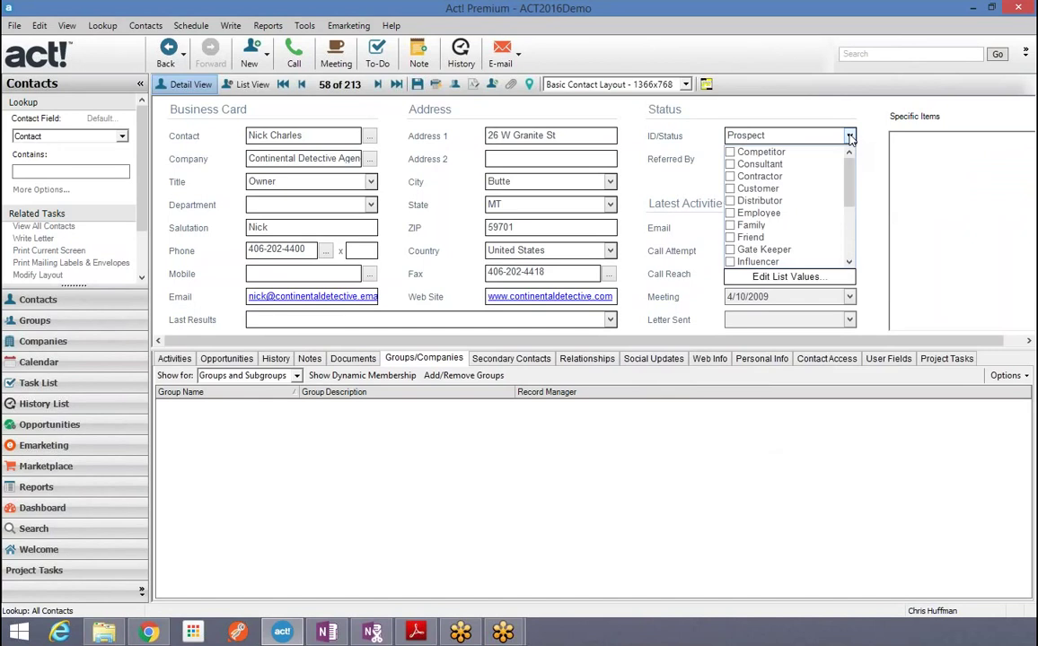
scroll(786, 225, down, 3)
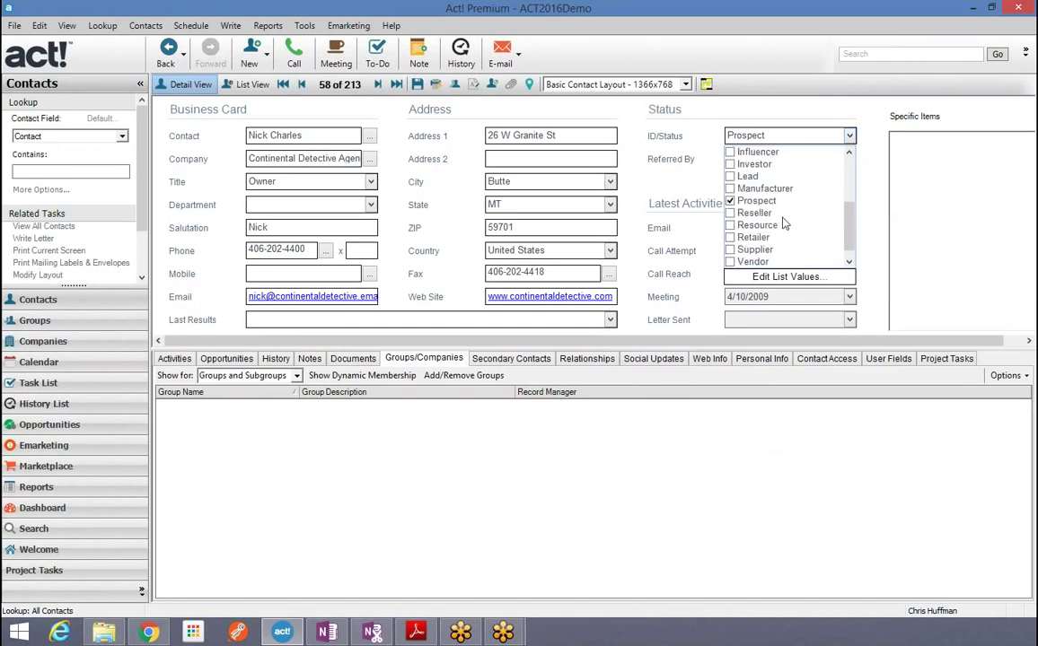
click(730, 201)
scroll(733, 205, up, 3)
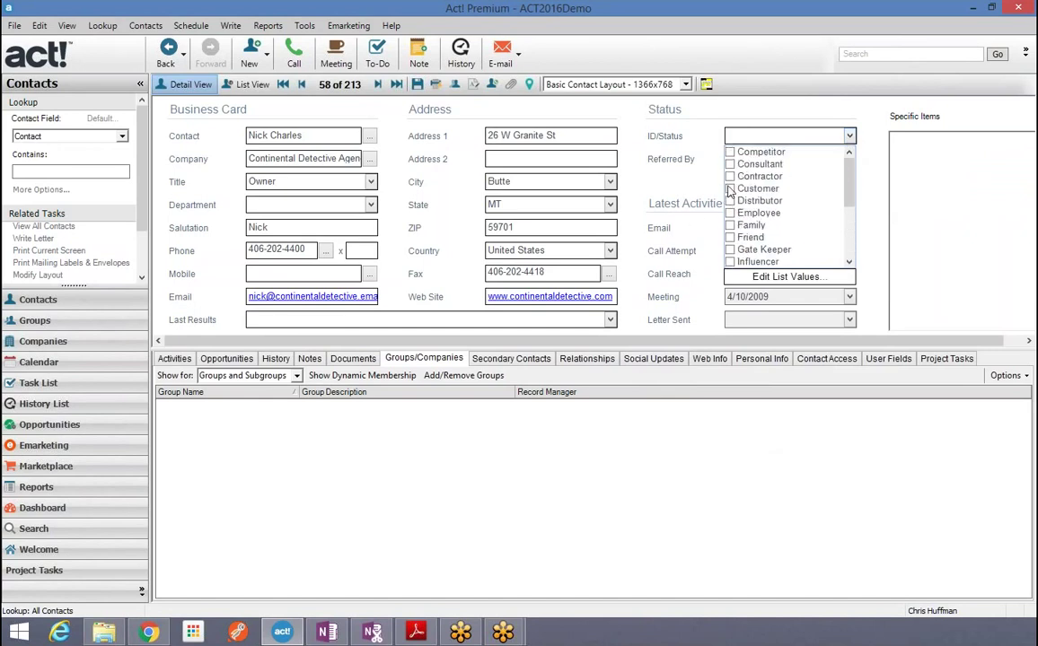
click(731, 189)
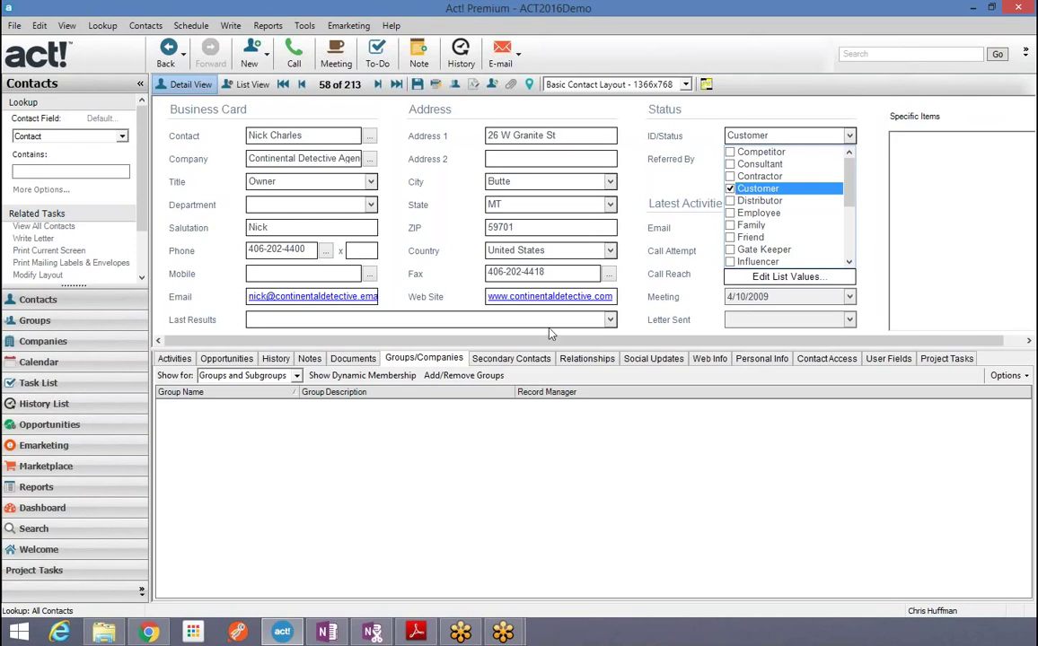
click(419, 85)
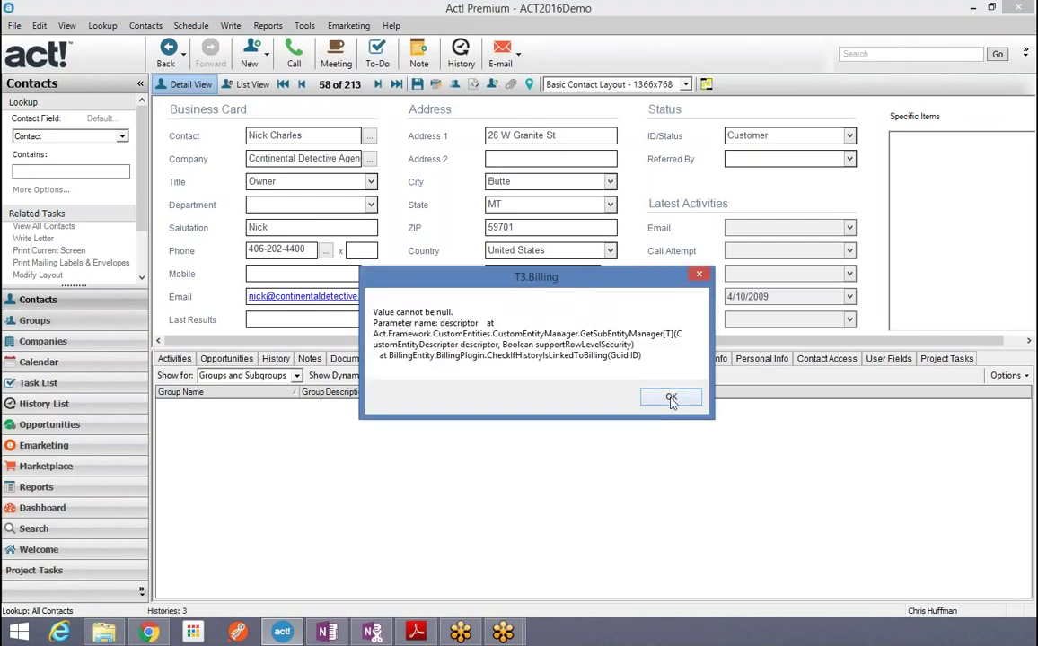
click(671, 398)
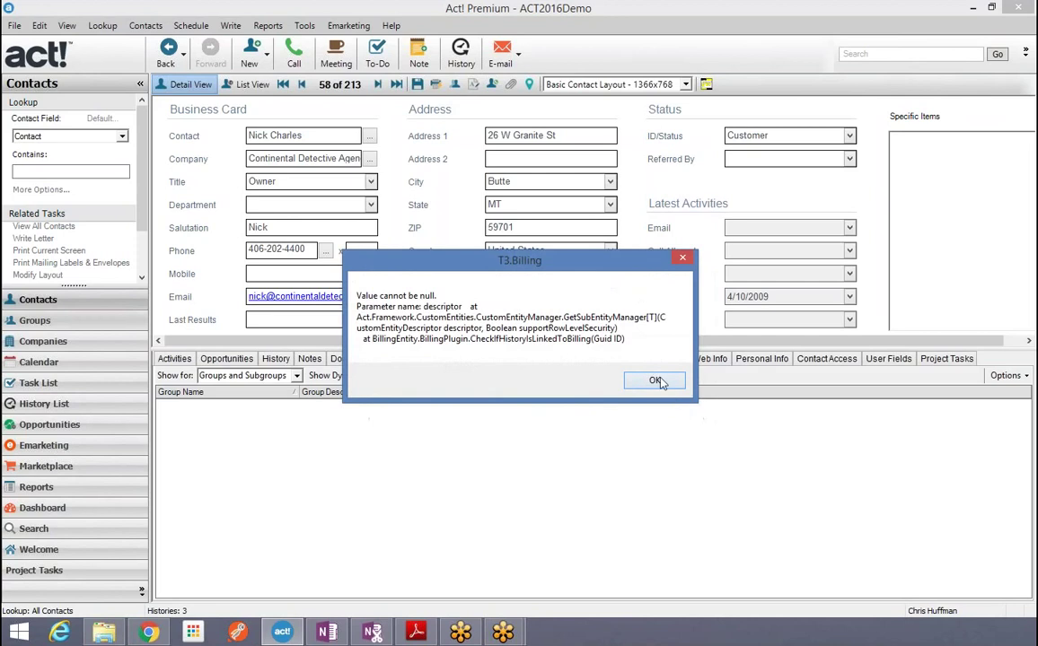
click(661, 383)
click(660, 382)
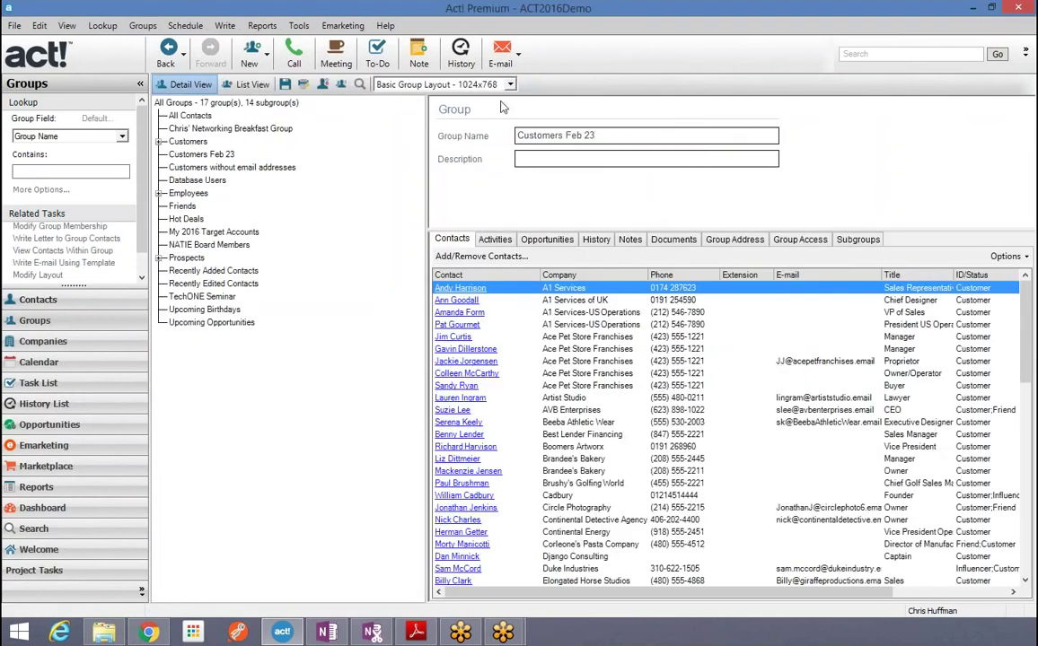
Step: Sort the Customers Feb 23 members by contact, locate the Continental Detective Agency contact, and check the Prospects group for the same contact
click(468, 276)
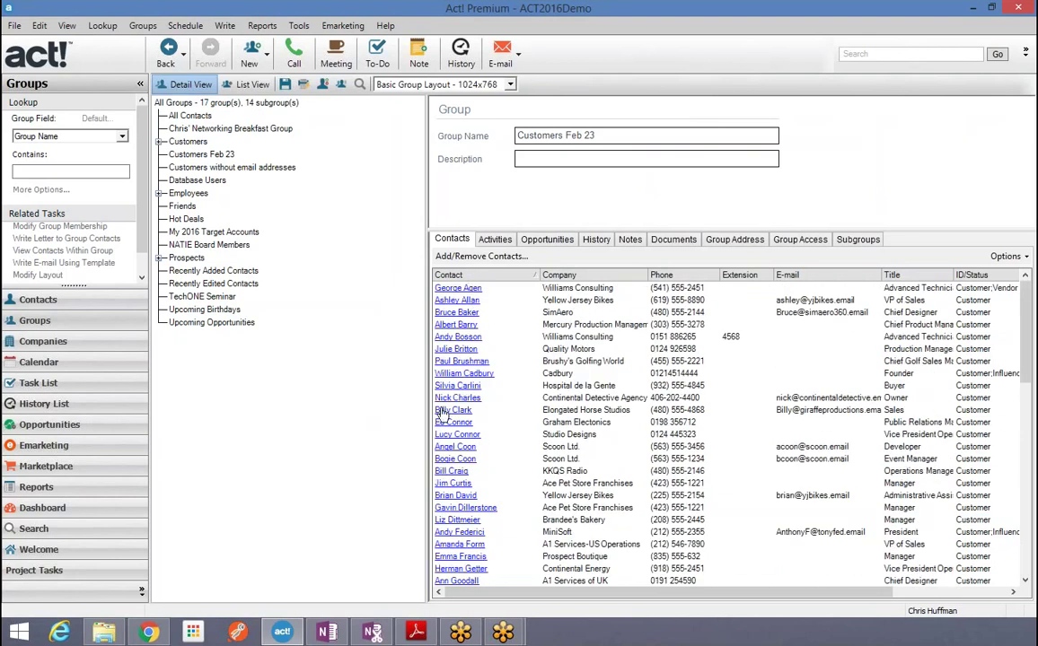
click(566, 398)
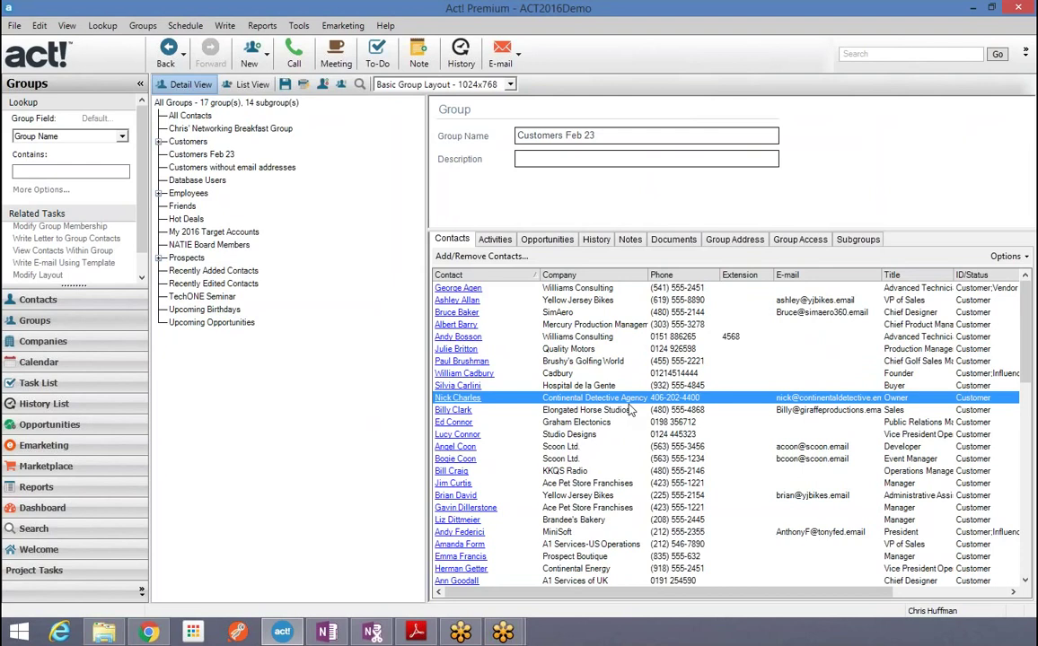
click(188, 260)
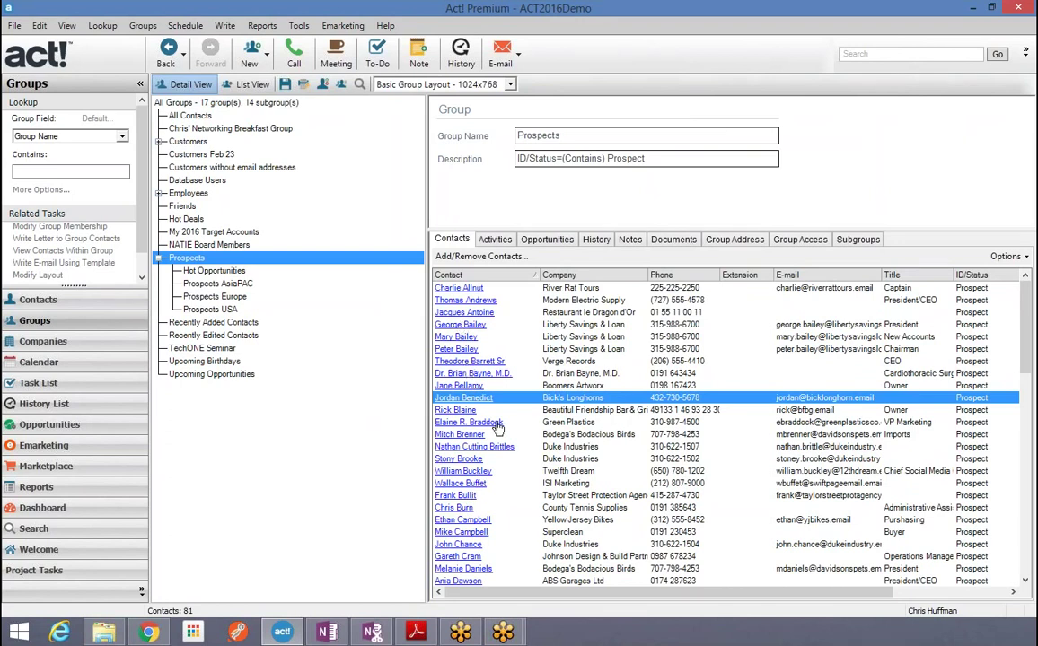
click(192, 156)
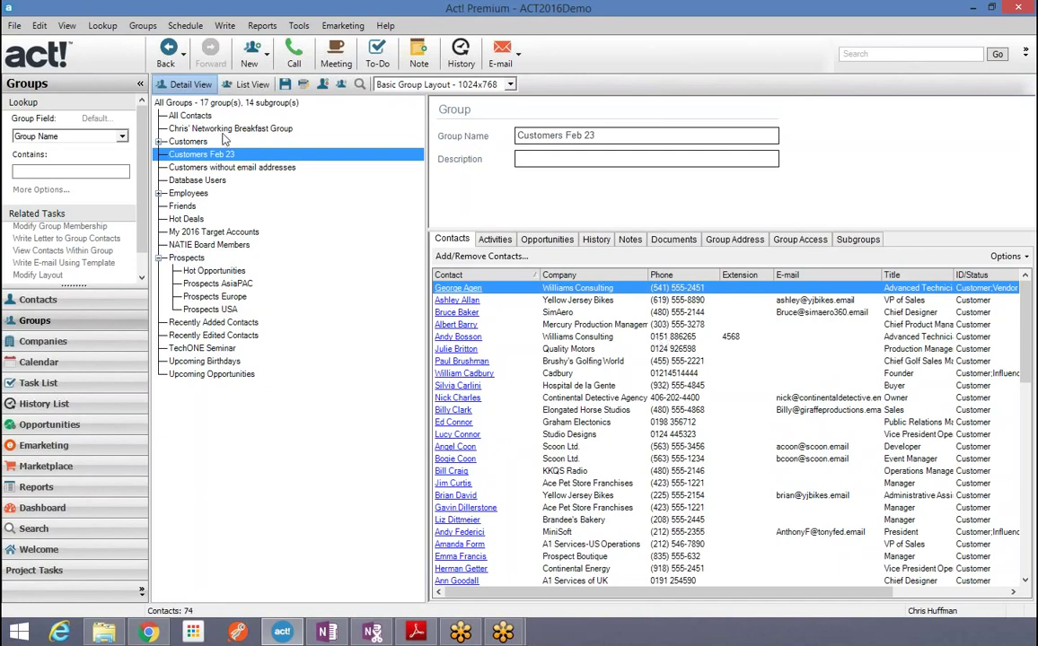
Step: Check the members of the My 2016 Target Accounts group and return to the contacts, dismissing the error
click(193, 231)
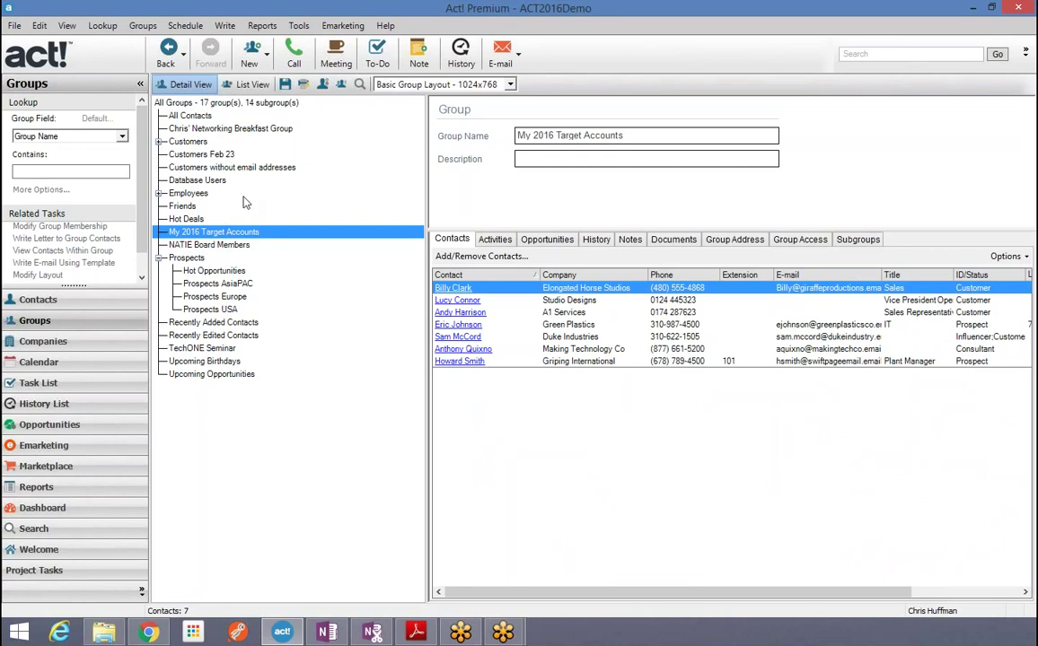
click(46, 303)
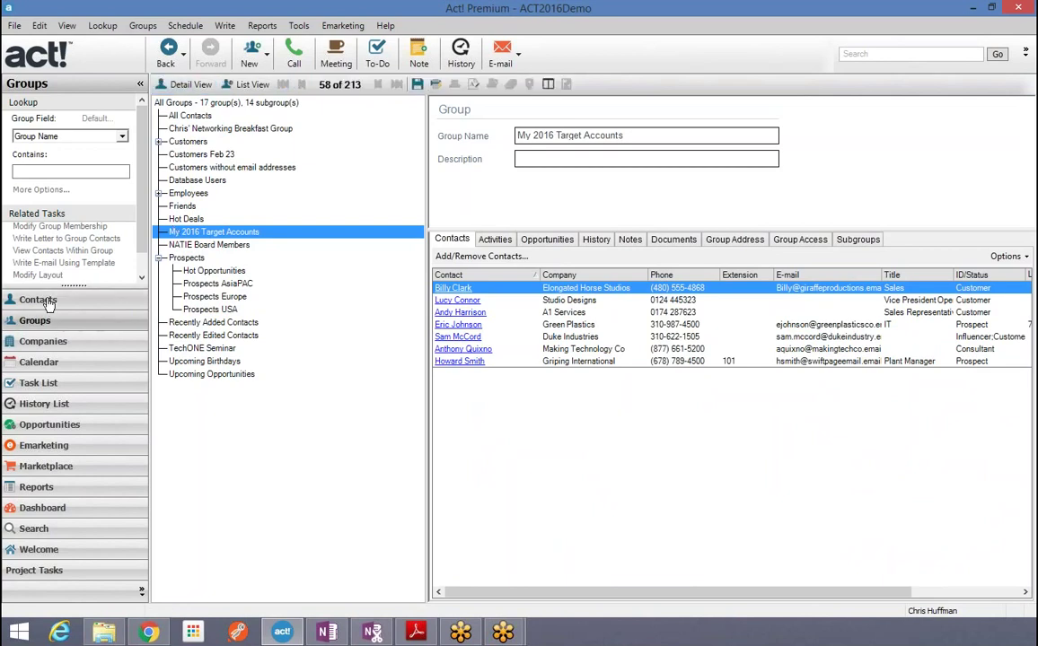
double_click(212, 441)
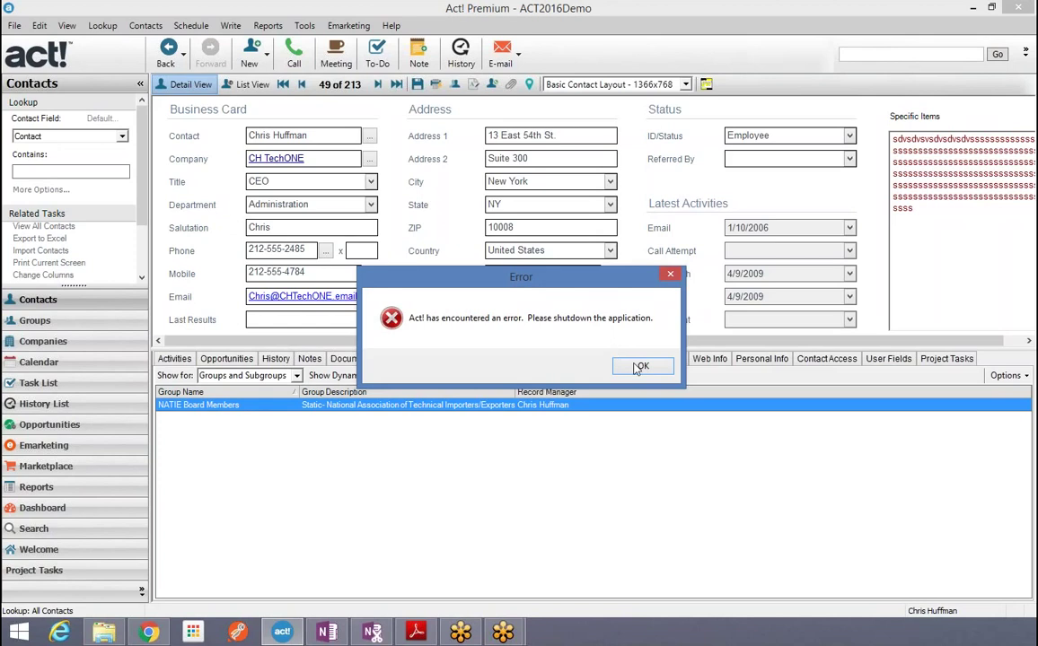
click(640, 368)
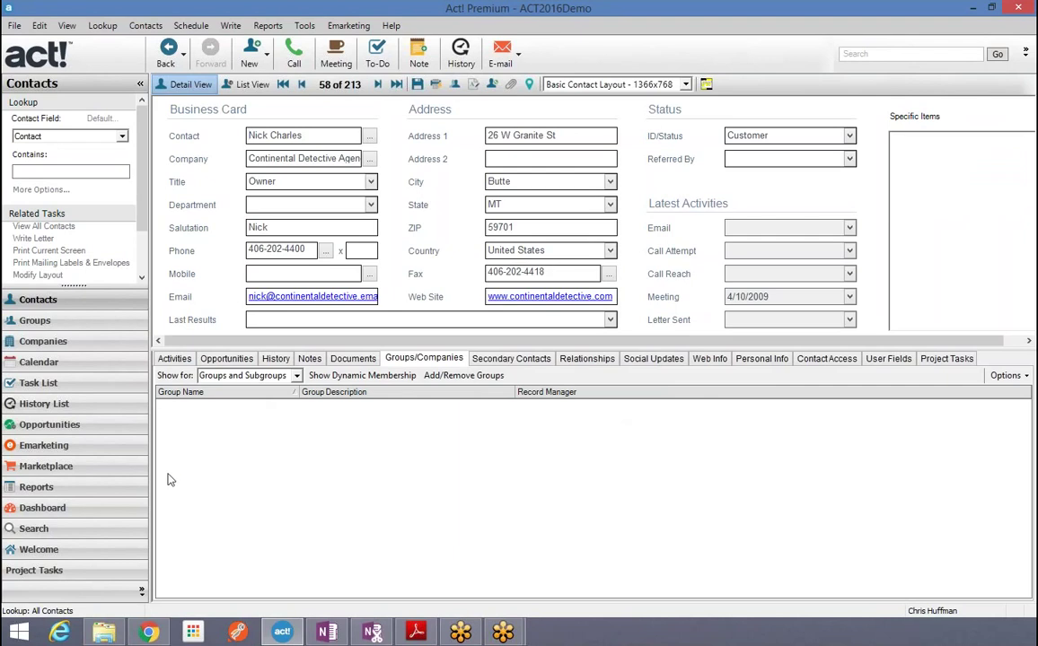
Step: Review the Continental Detective Agency contact's dynamic group memberships and close the membership list
click(363, 376)
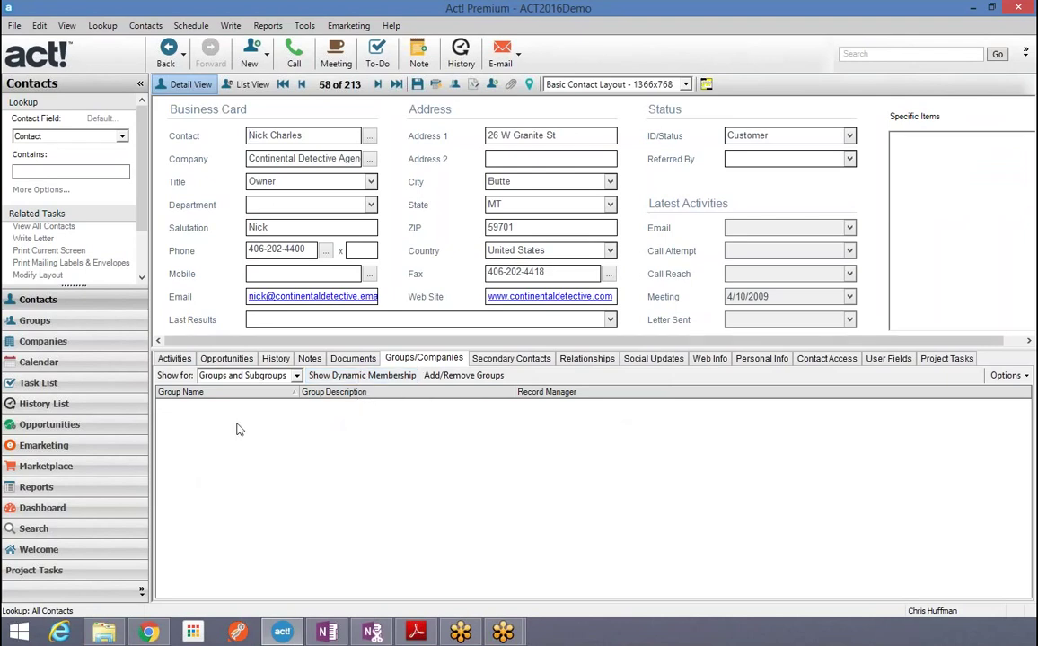
click(351, 378)
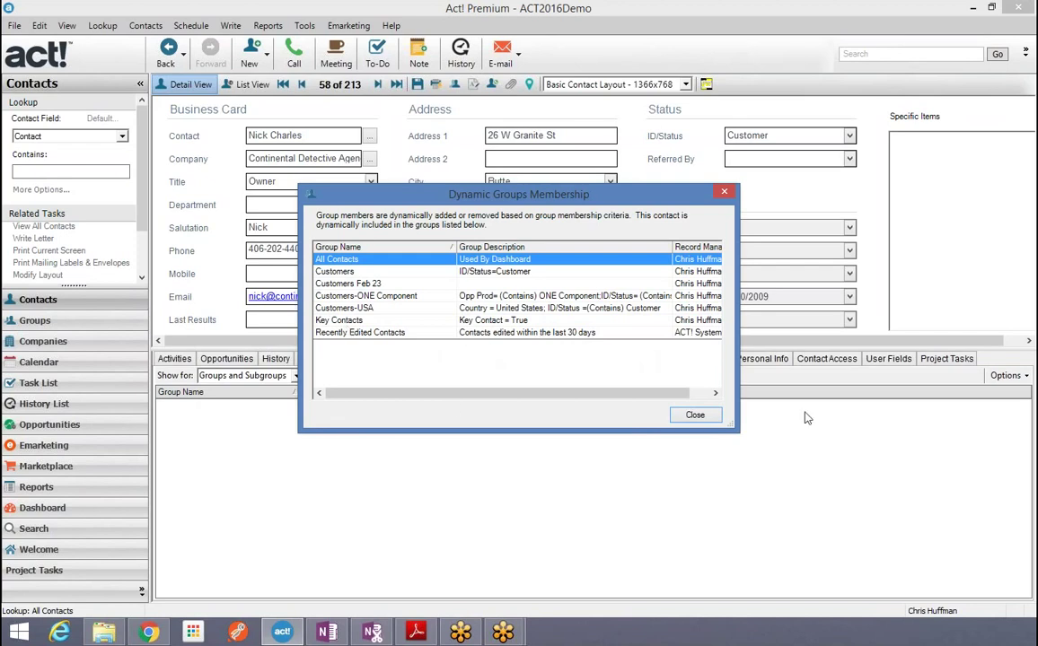
click(706, 419)
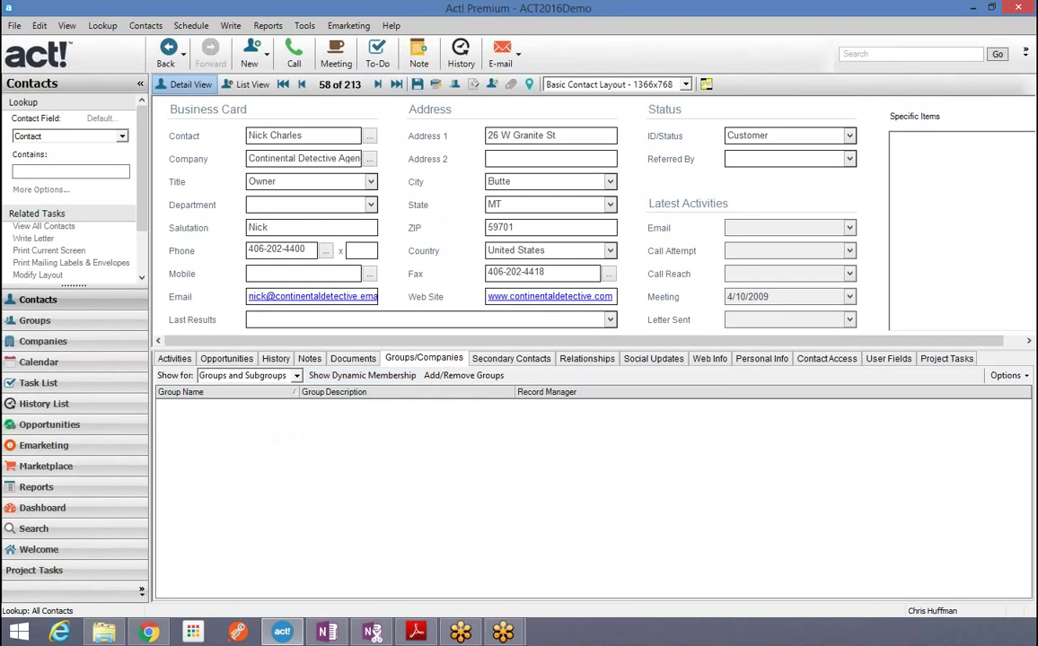
Step: In the Customers group, add the first Williams Consulting contact and the Restaurant le Dragon d'Or contact as static members
click(90, 321)
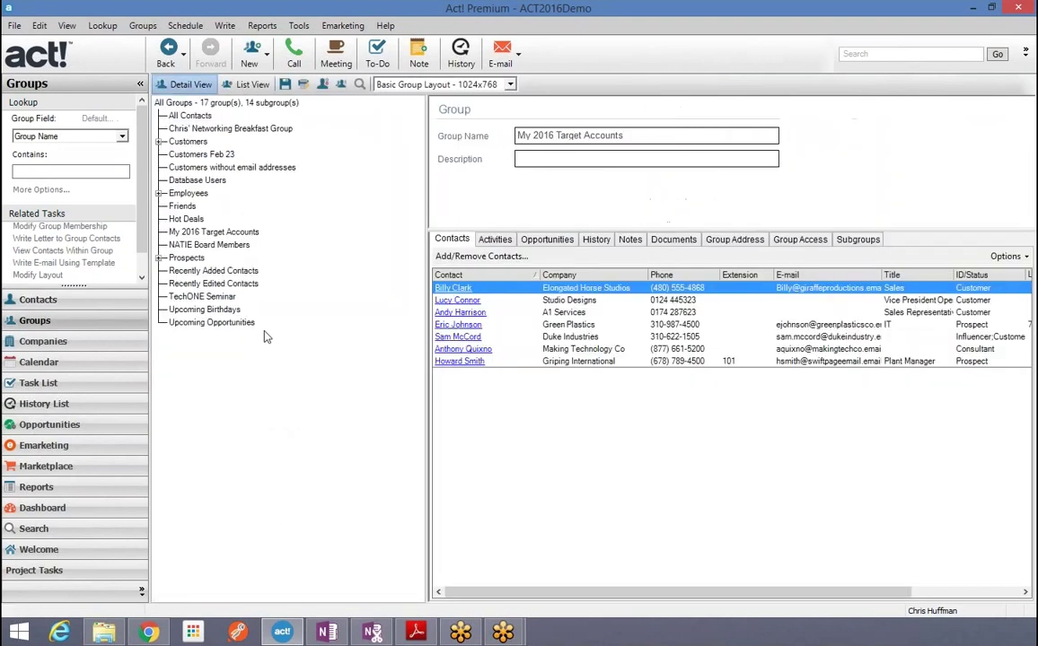
click(193, 142)
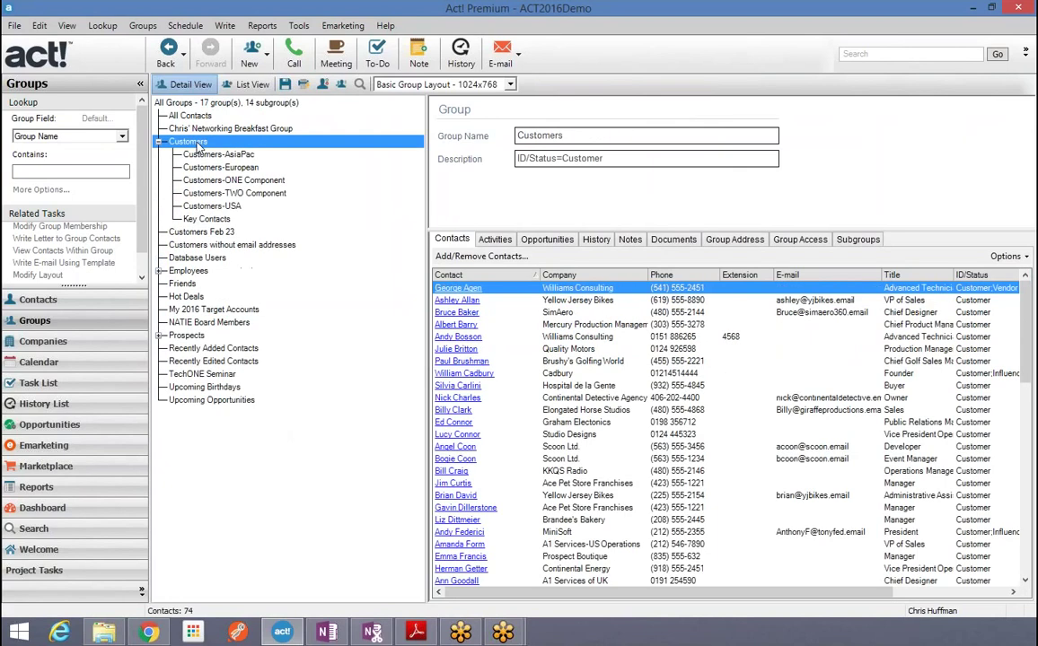
click(482, 256)
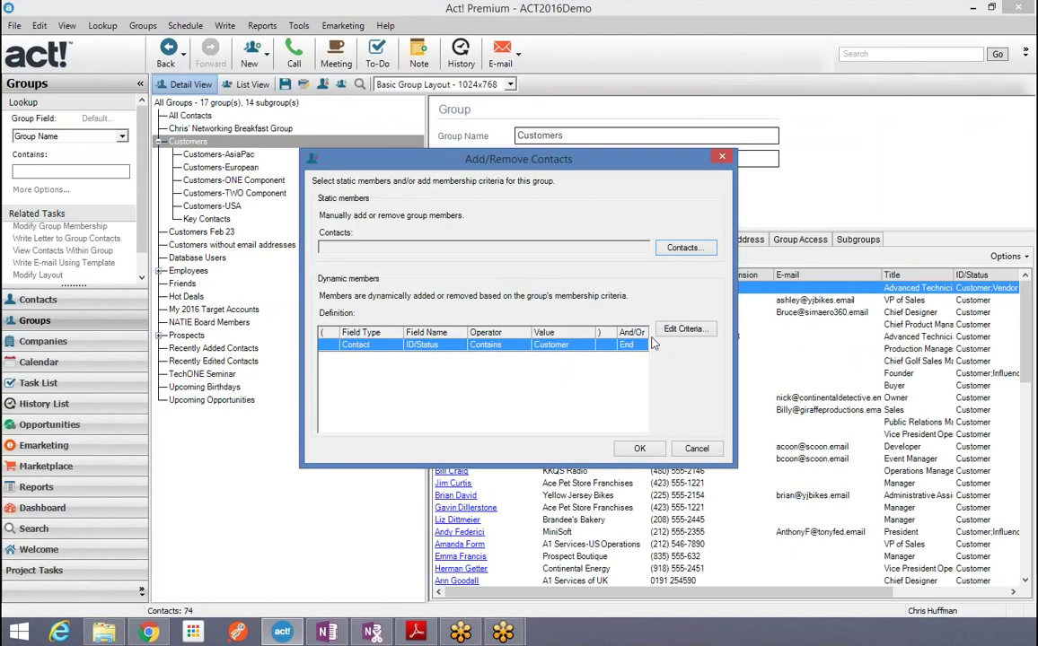
click(682, 248)
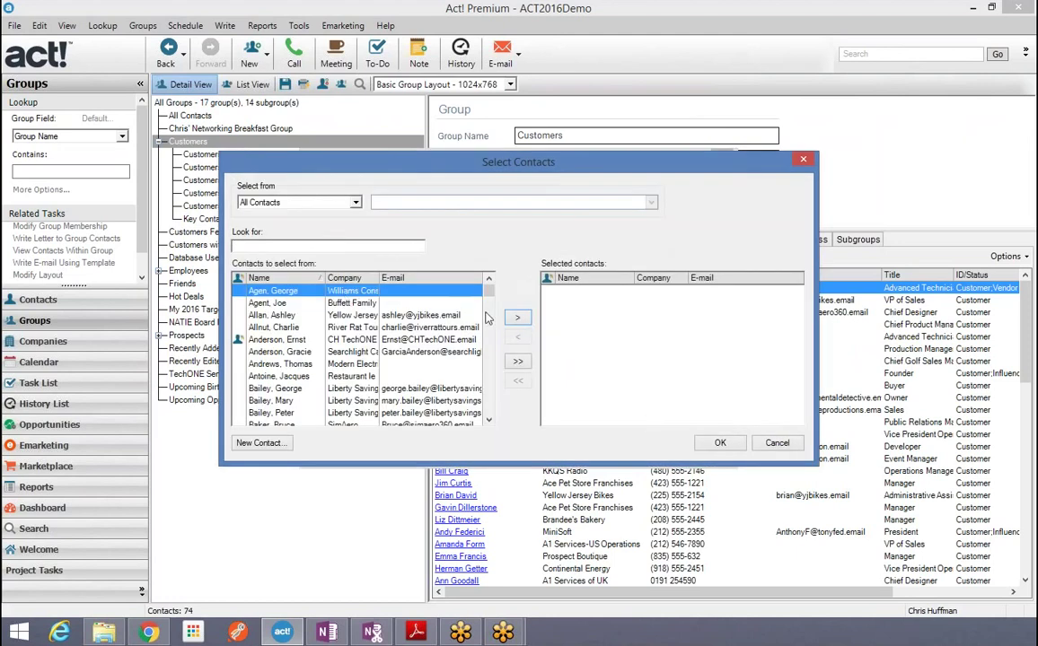
click(517, 317)
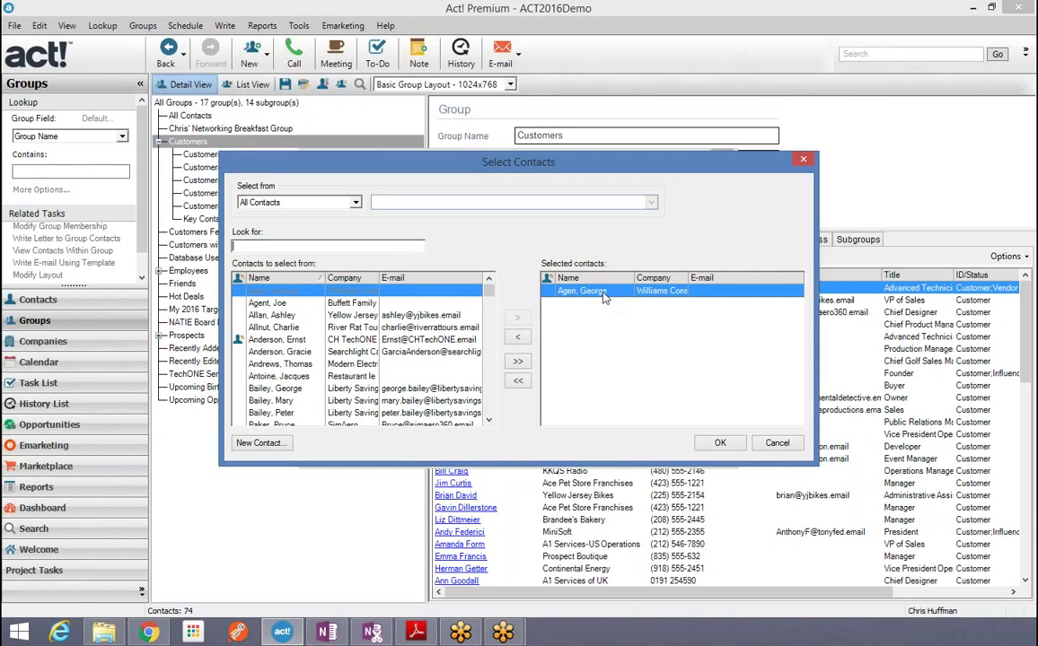
click(289, 378)
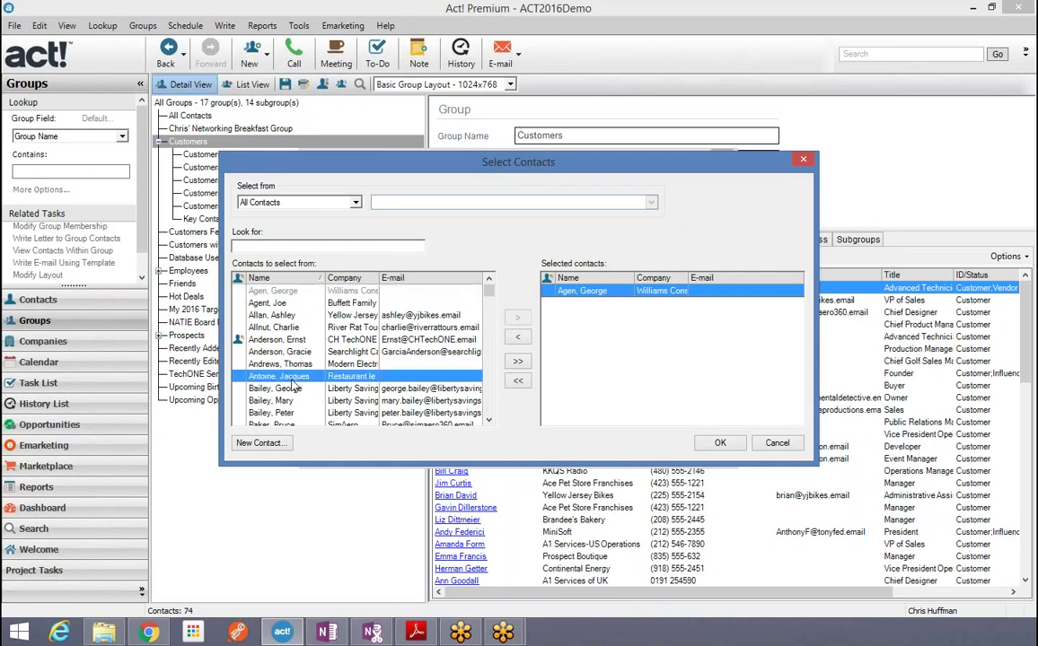
click(514, 320)
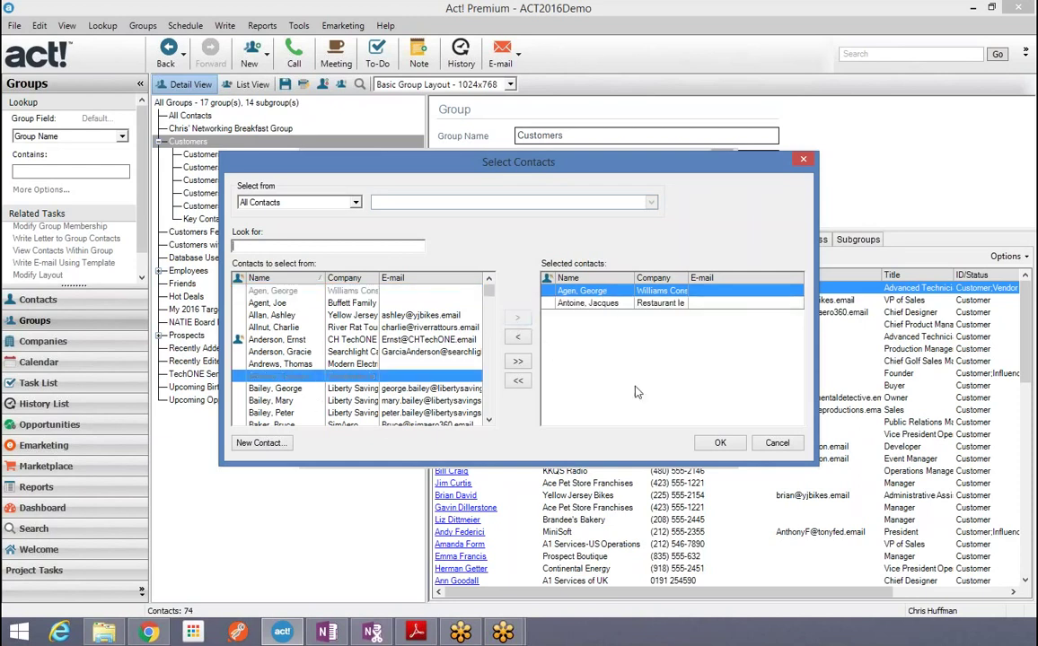
click(720, 443)
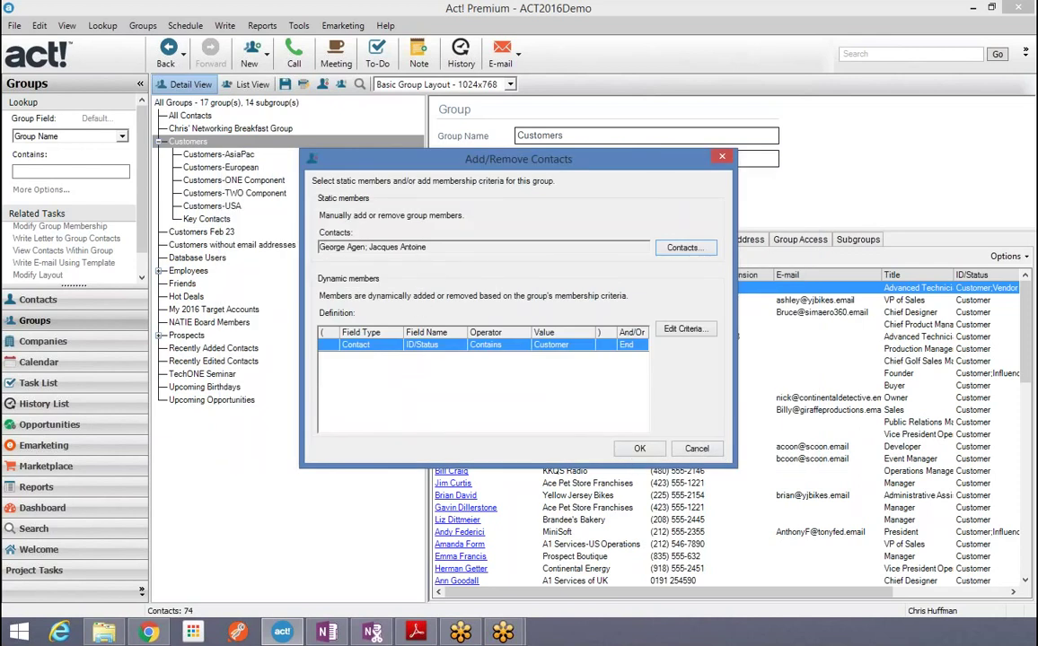
click(639, 450)
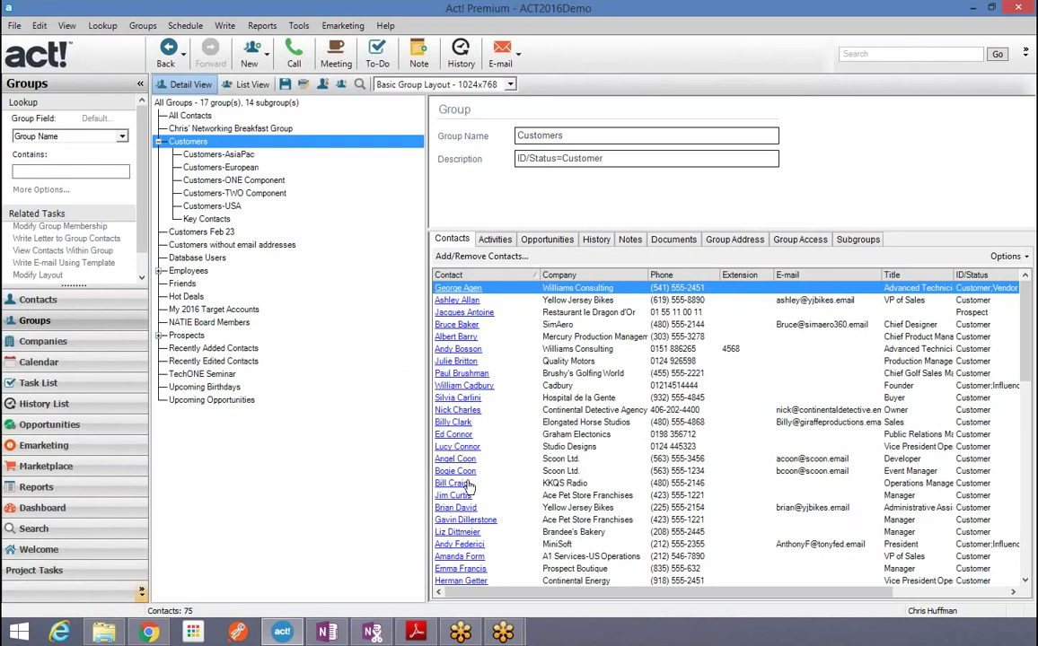
Step: Collapse the Customers subgroups and rename the Customers Feb 23 group as Customers Feb 23 w Email
click(574, 497)
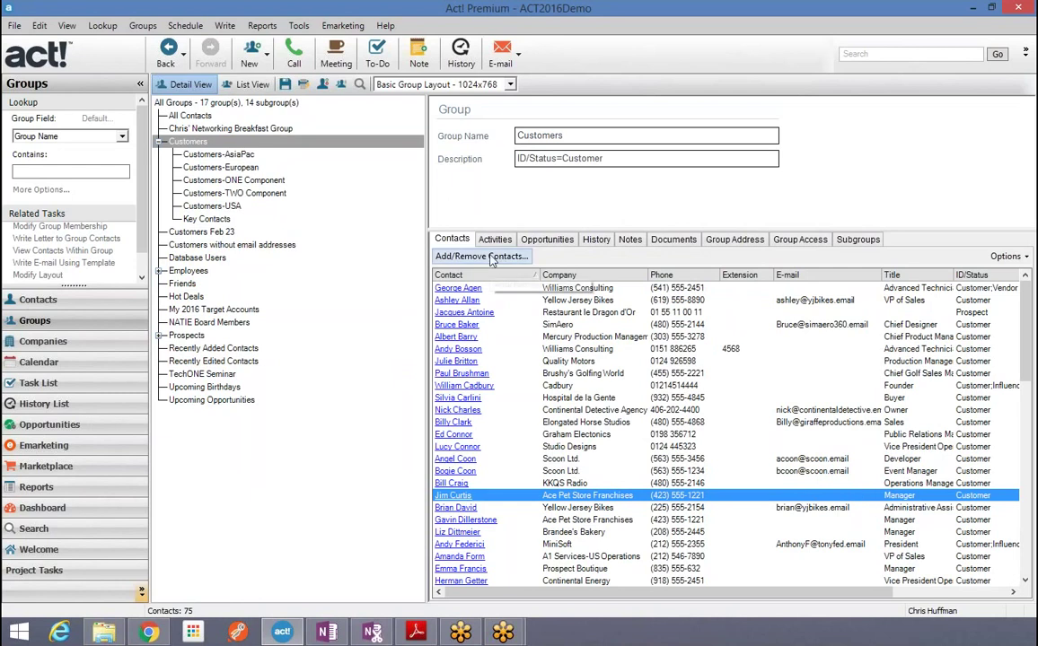
click(570, 137)
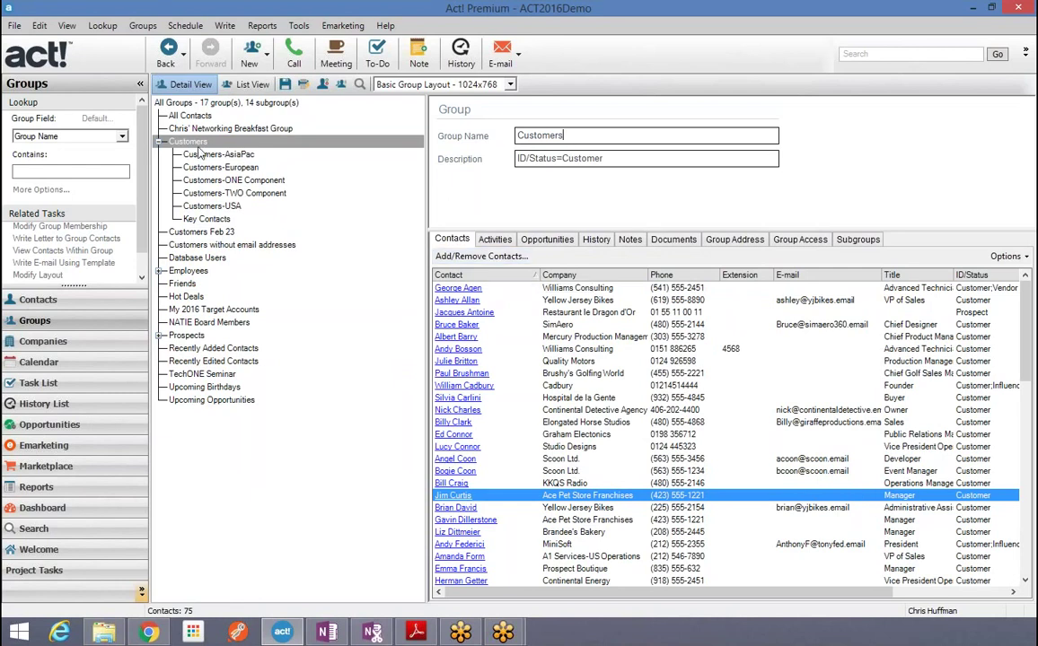
click(158, 141)
click(189, 154)
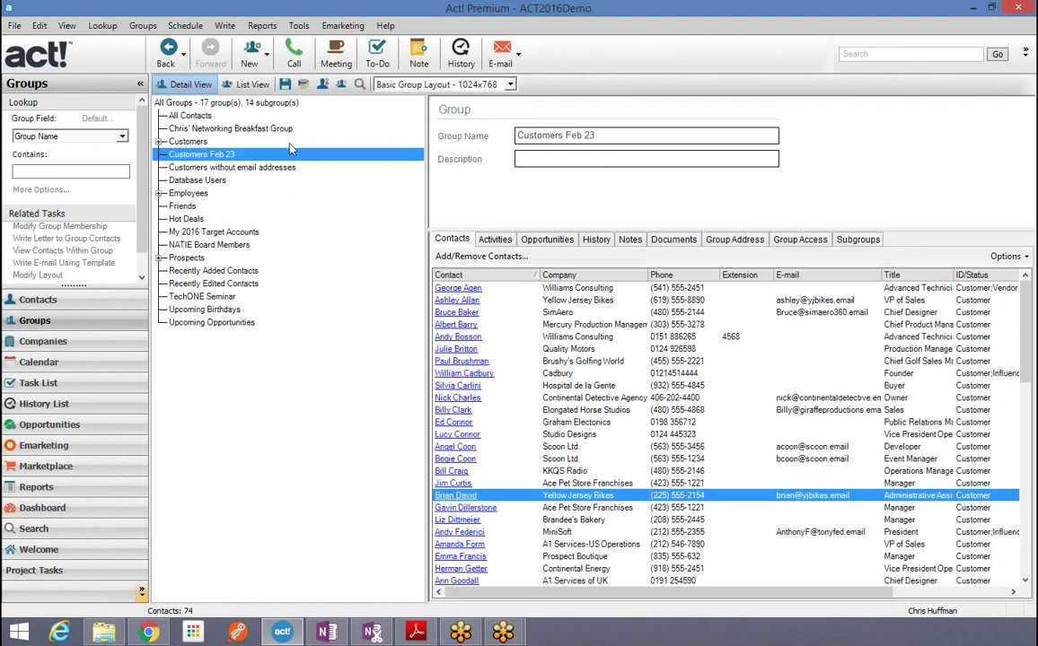
click(633, 135)
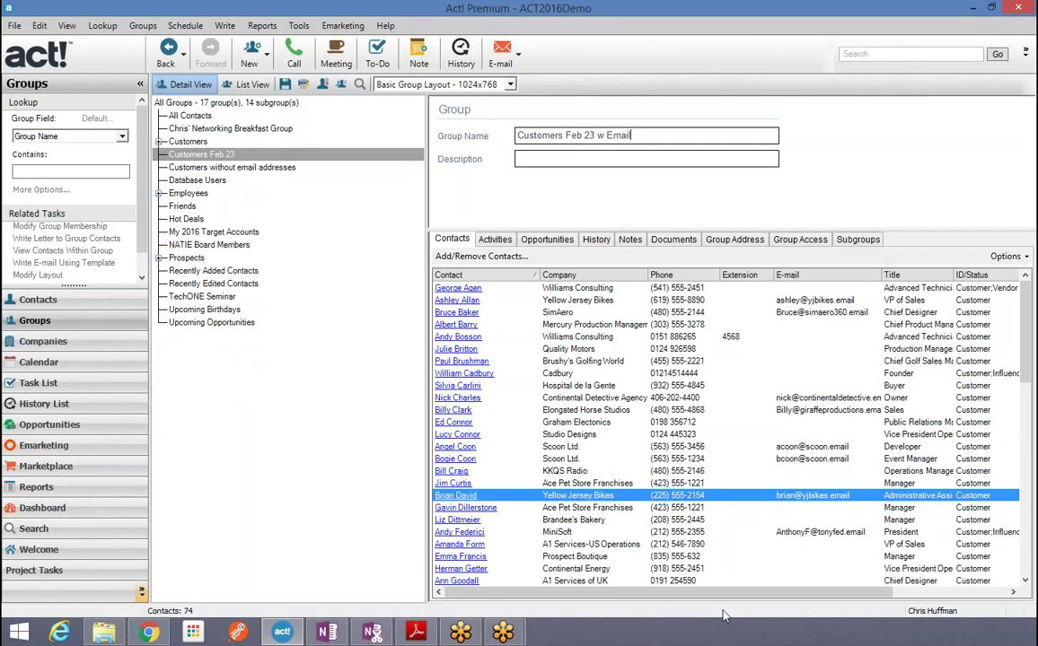
Step: Add a second dynamic criterion to the Customers Feb 23 w Email group: Contact field E-mail with the operator Contains Data
click(473, 257)
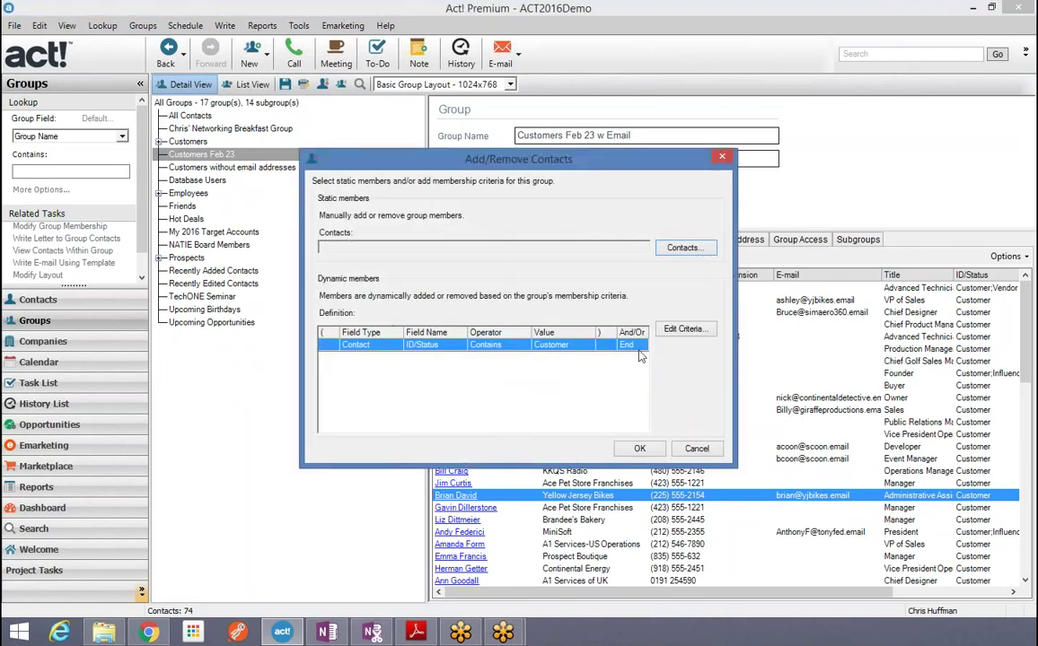
click(684, 328)
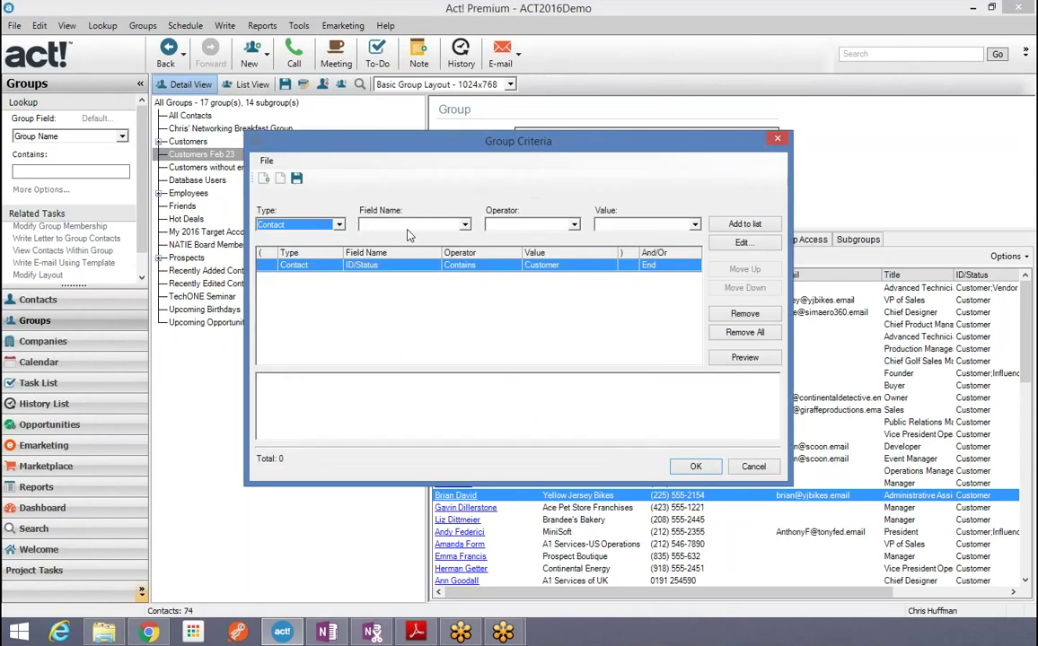
click(458, 224)
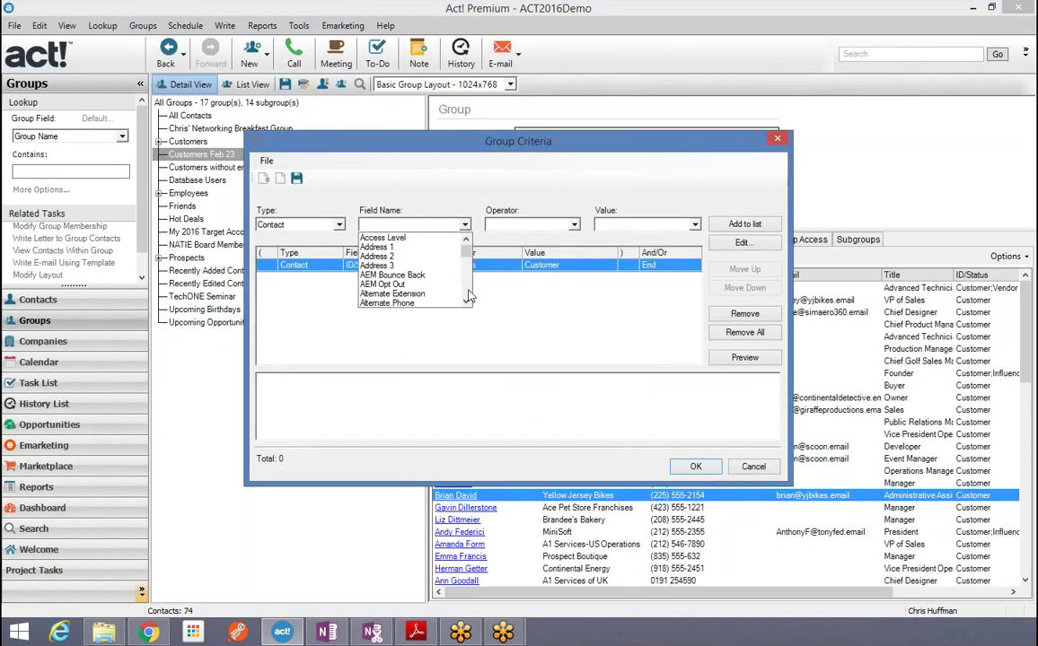
scroll(468, 269, down, 7)
scroll(468, 296, down, 2)
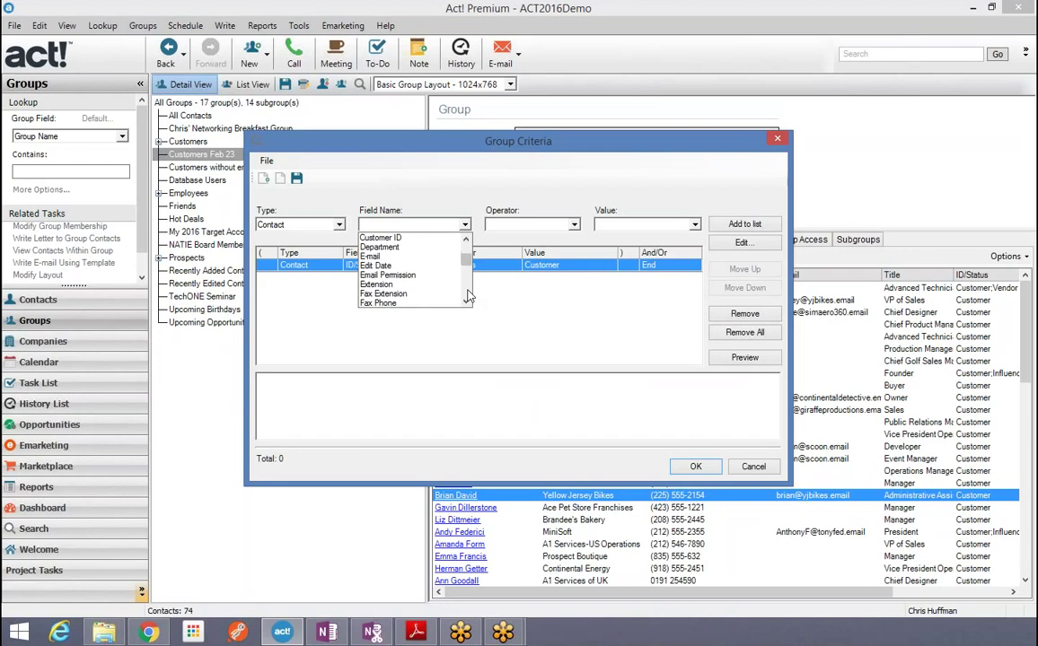
click(381, 257)
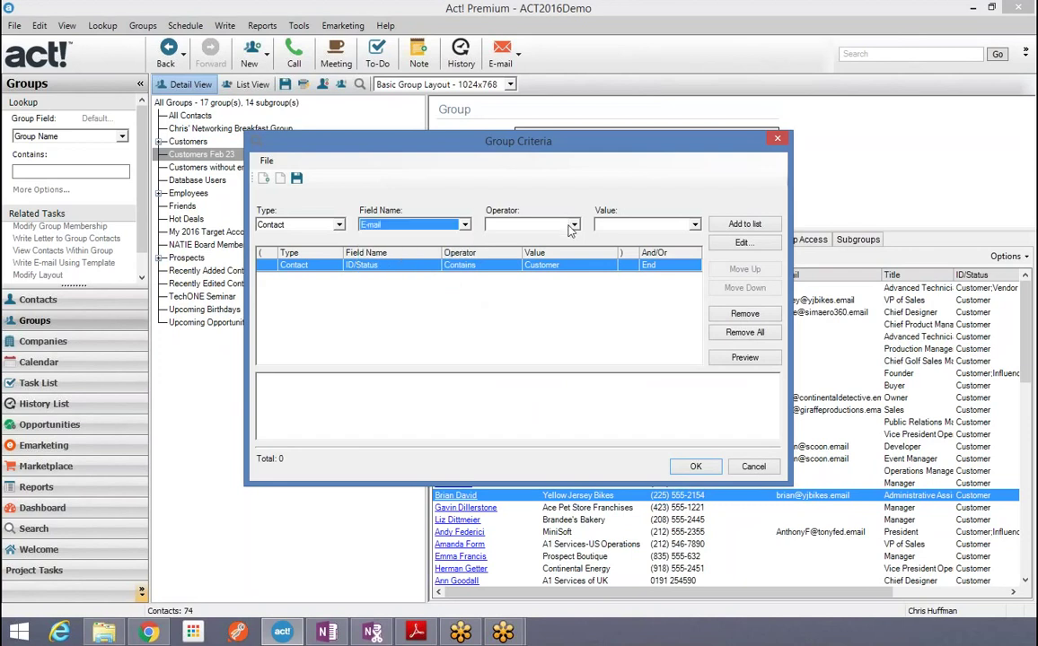
click(571, 225)
click(531, 241)
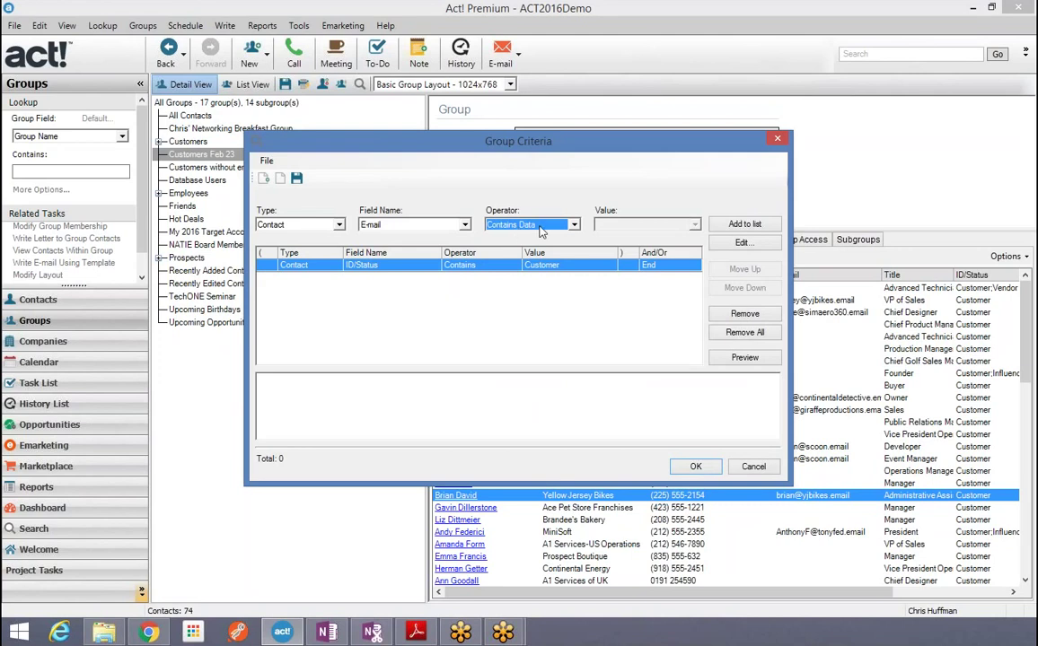
click(744, 223)
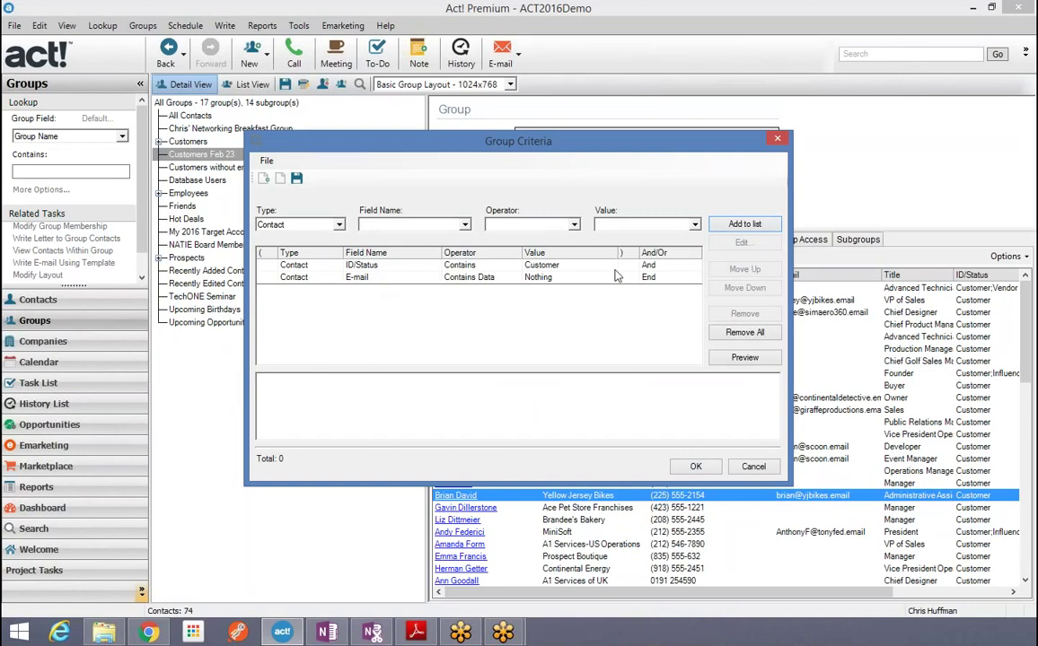
Step: Preview the matching contacts, apply the criteria to the Customers Feb 23 w Email group, and look through its members
click(744, 358)
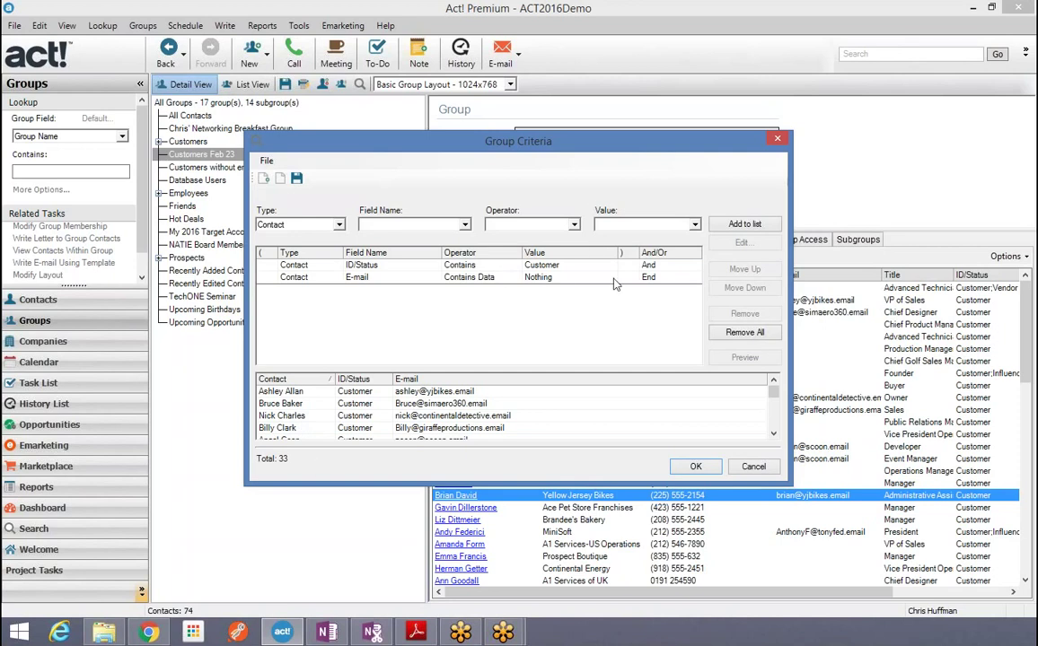
click(697, 466)
click(635, 448)
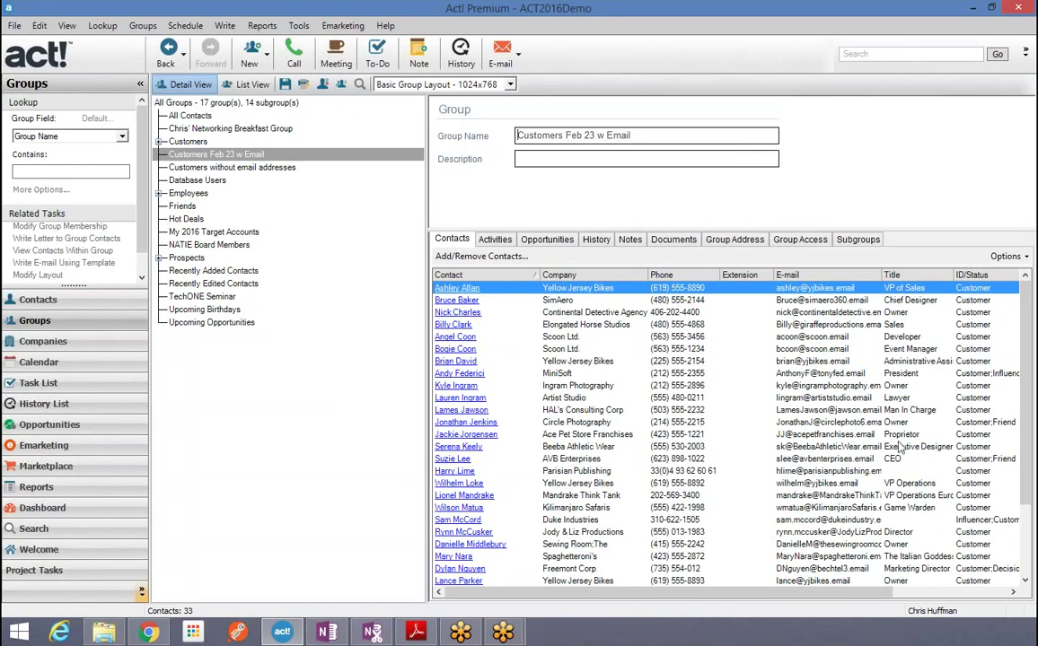
scroll(1028, 382, down, 3)
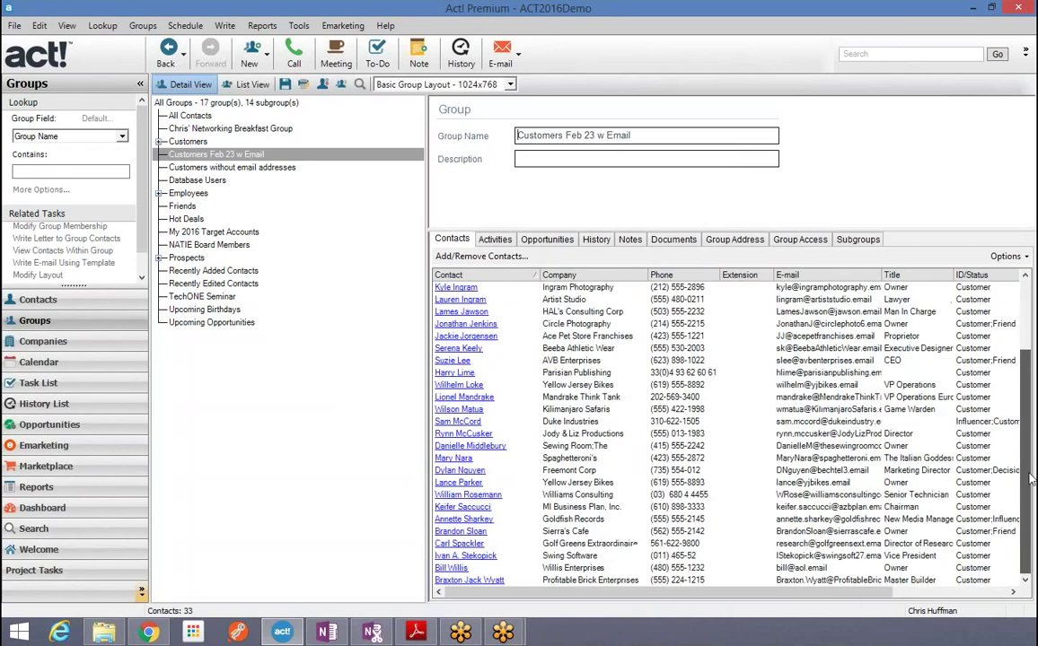
scroll(608, 527, up, 3)
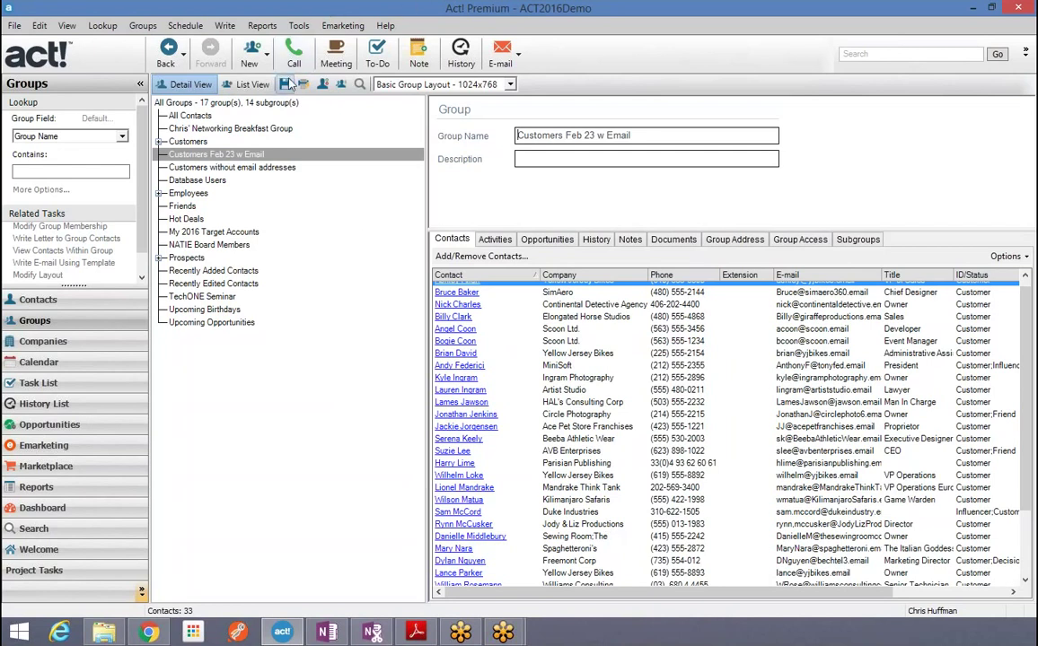
Step: Create a new group named New England Territory
click(250, 52)
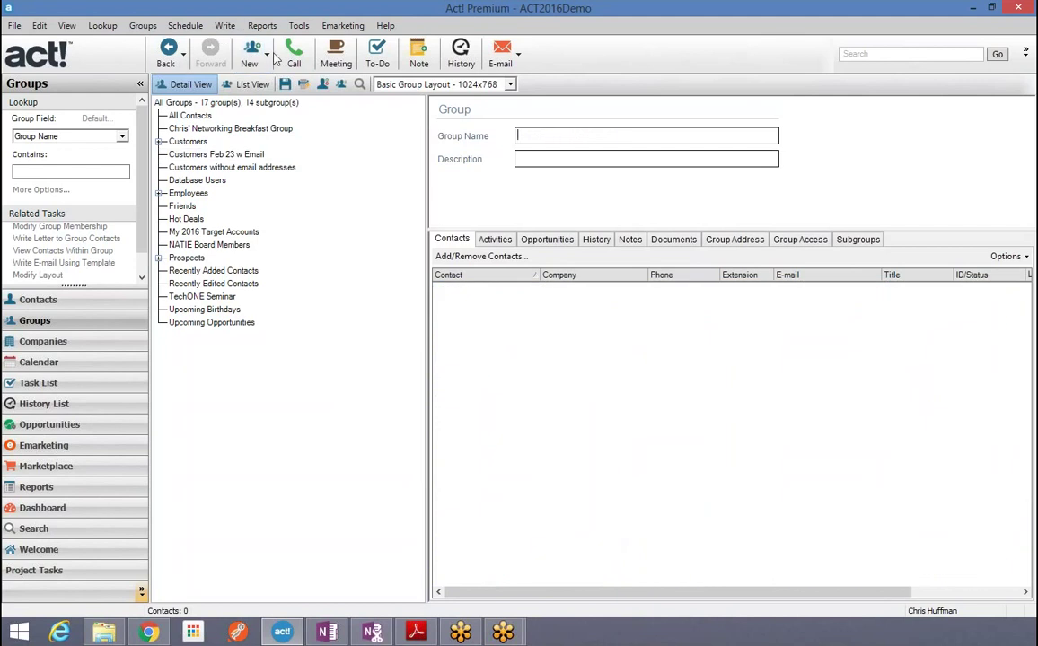
text(New England Terri)
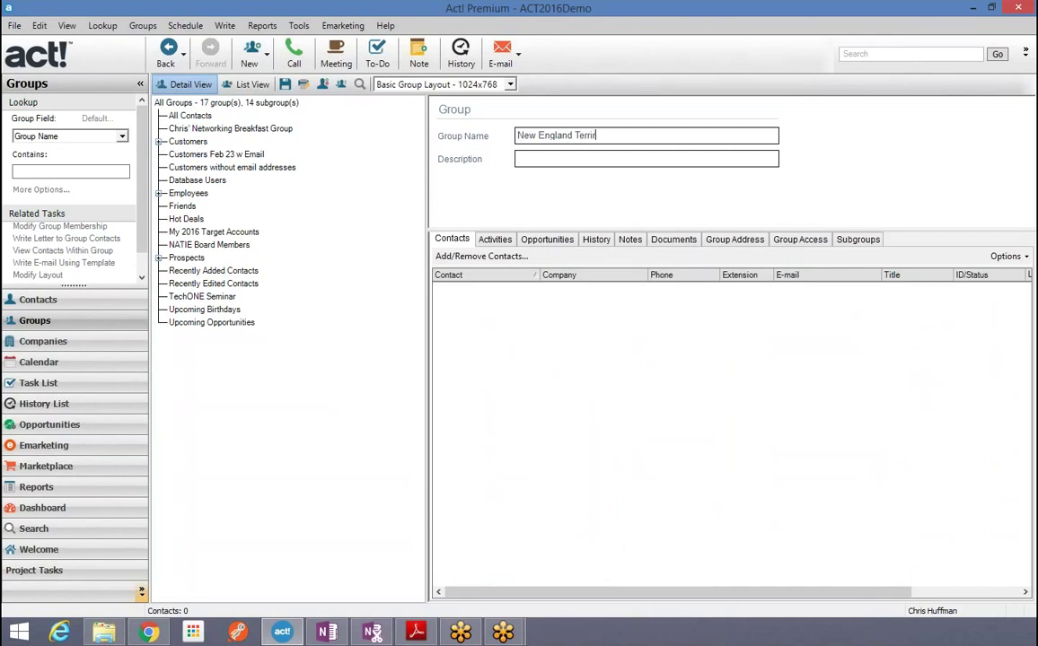
text(rotryyu)
Step: Add a first dynamic criterion to the New England Territory group: Contact field State Equal To (=) ME
click(473, 259)
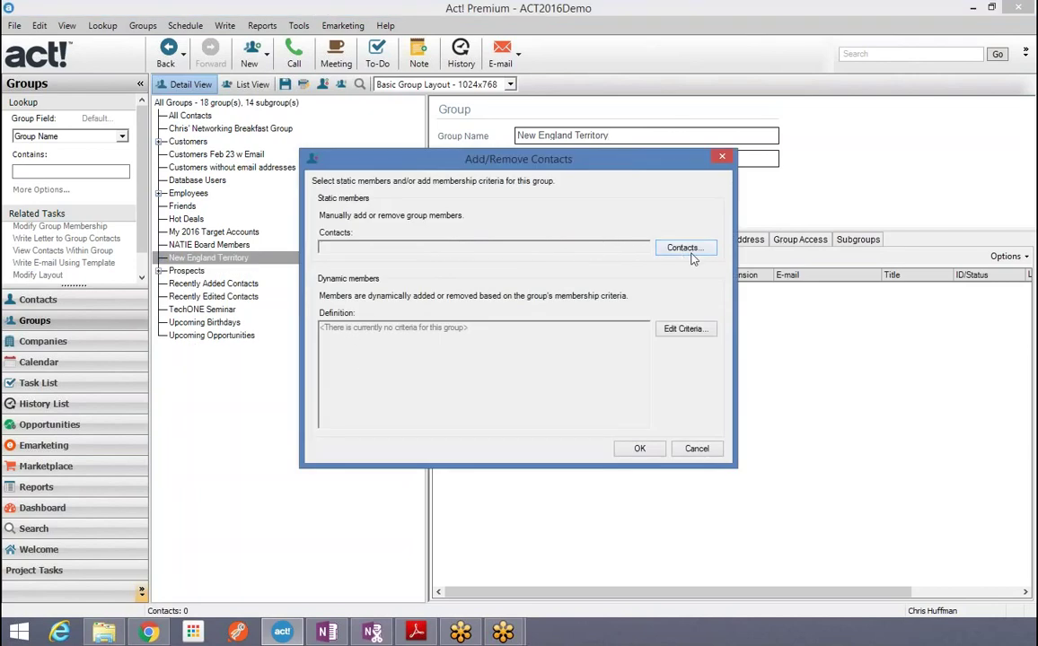
click(685, 330)
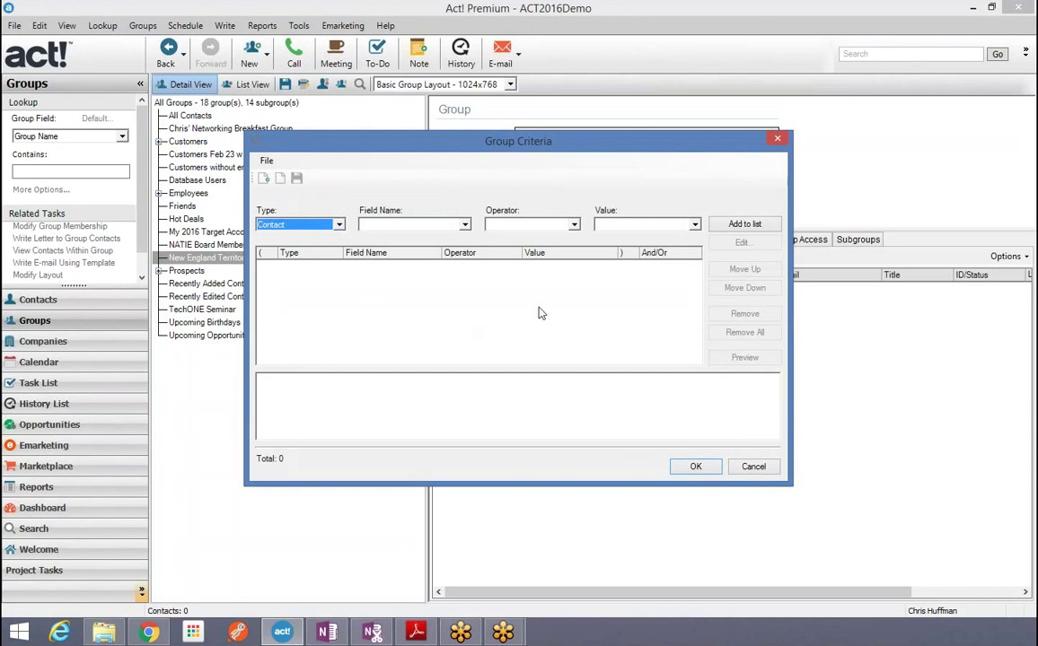
click(464, 225)
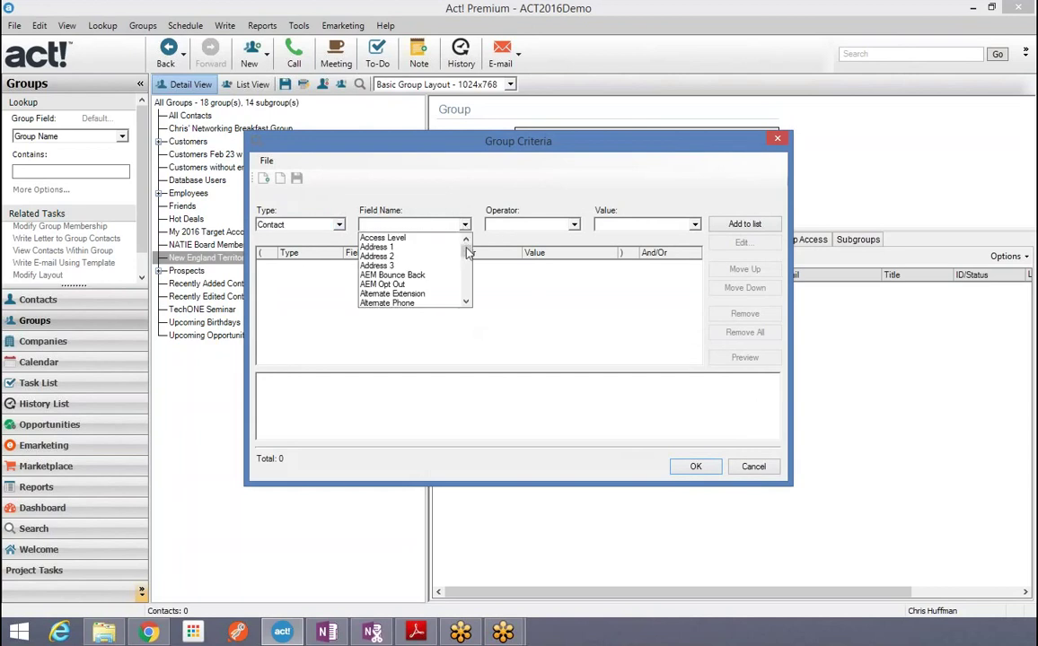
key(s)
scroll(467, 254, down, 6)
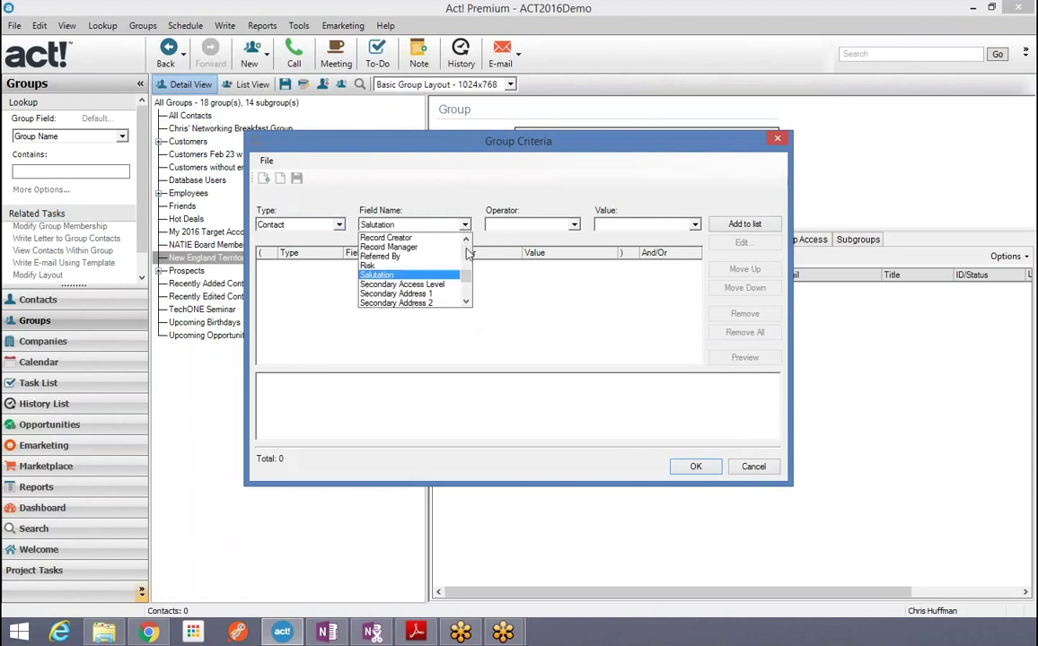
scroll(466, 254, down, 6)
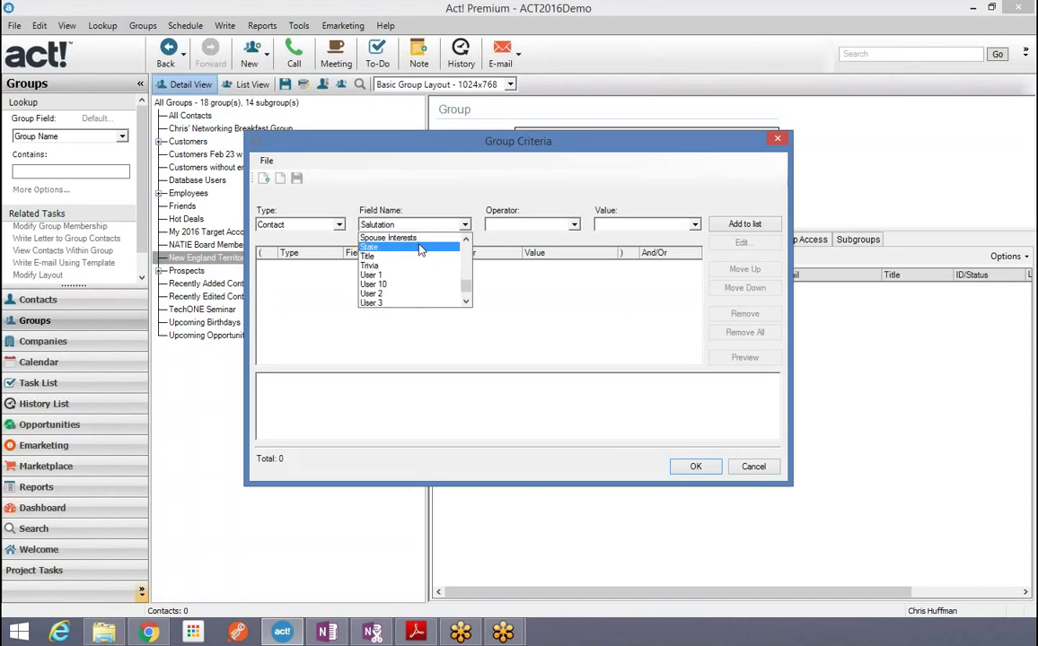
click(386, 249)
click(574, 225)
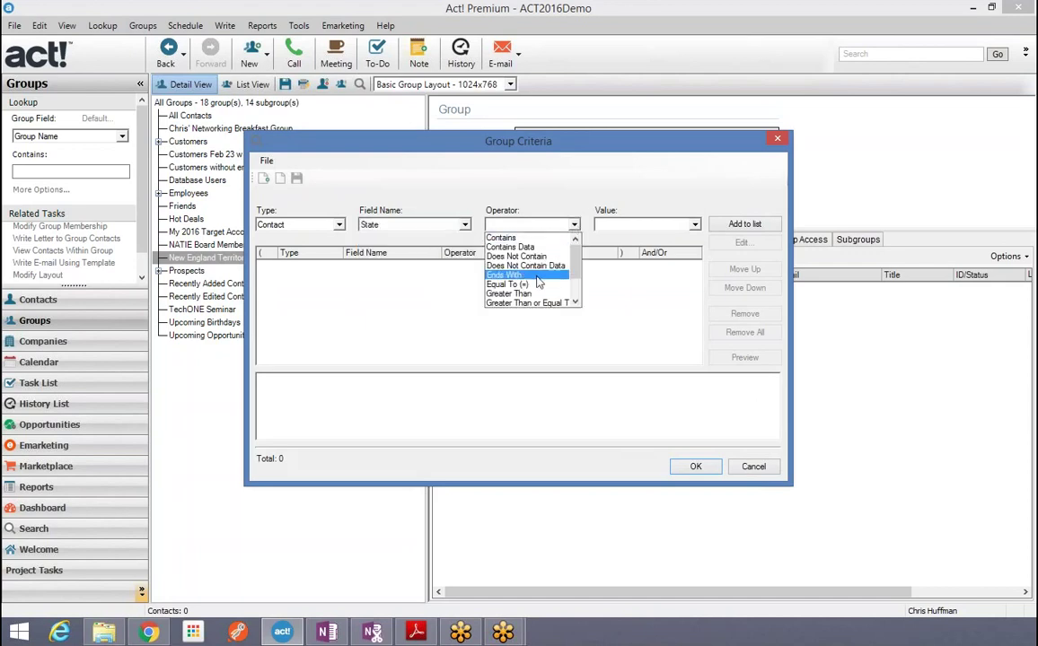
click(507, 284)
click(649, 225)
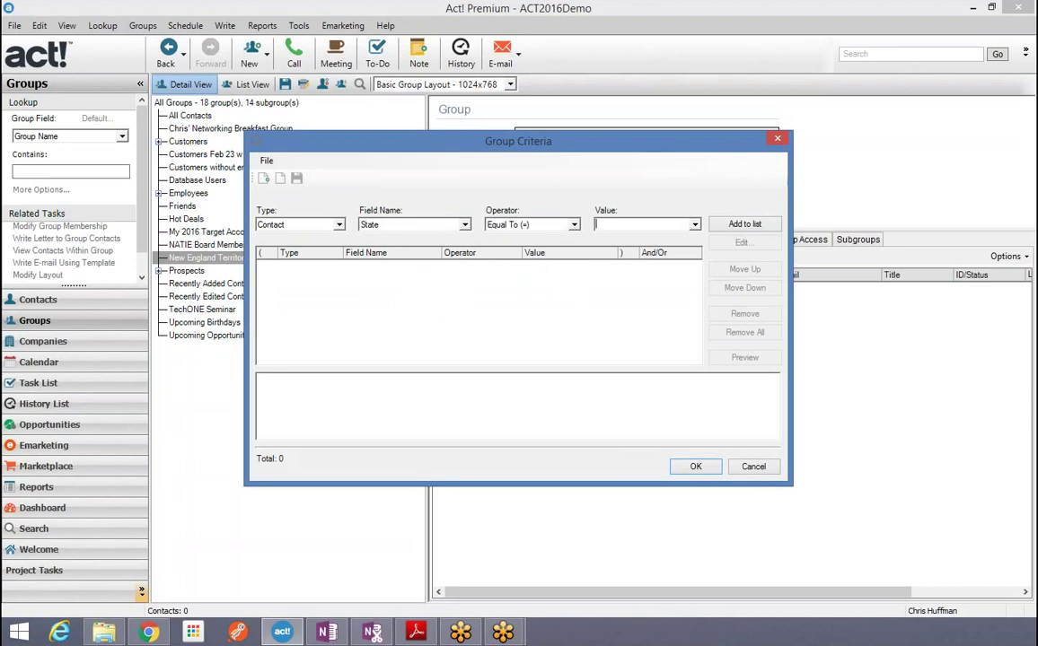
click(744, 224)
Step: Add a second criterion to the group: Contact field State Equal To (=) MA
click(386, 226)
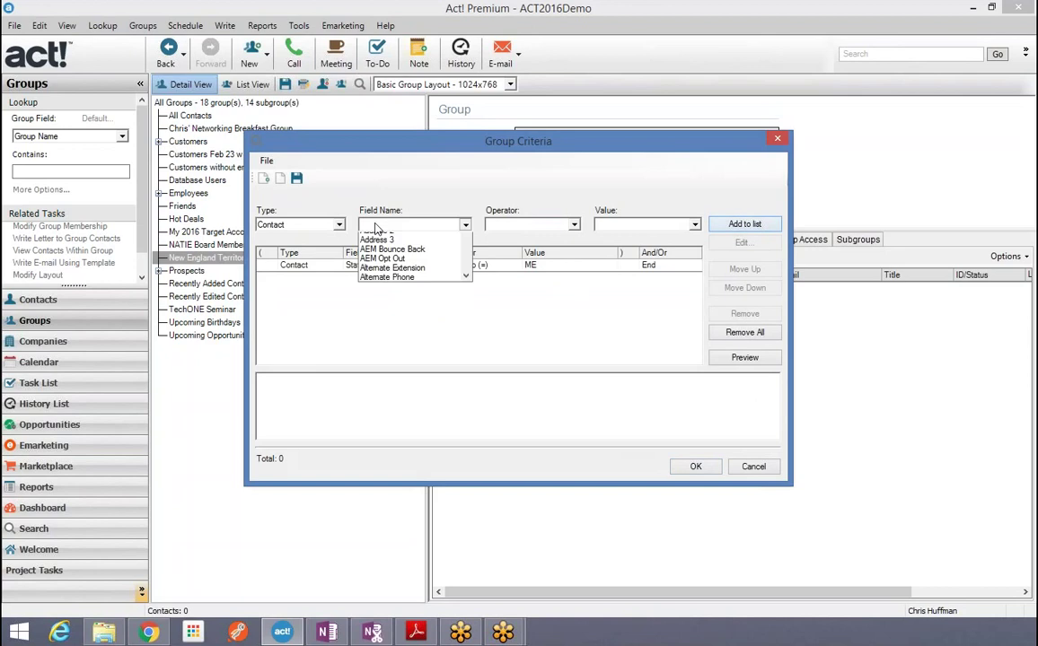
key(s)
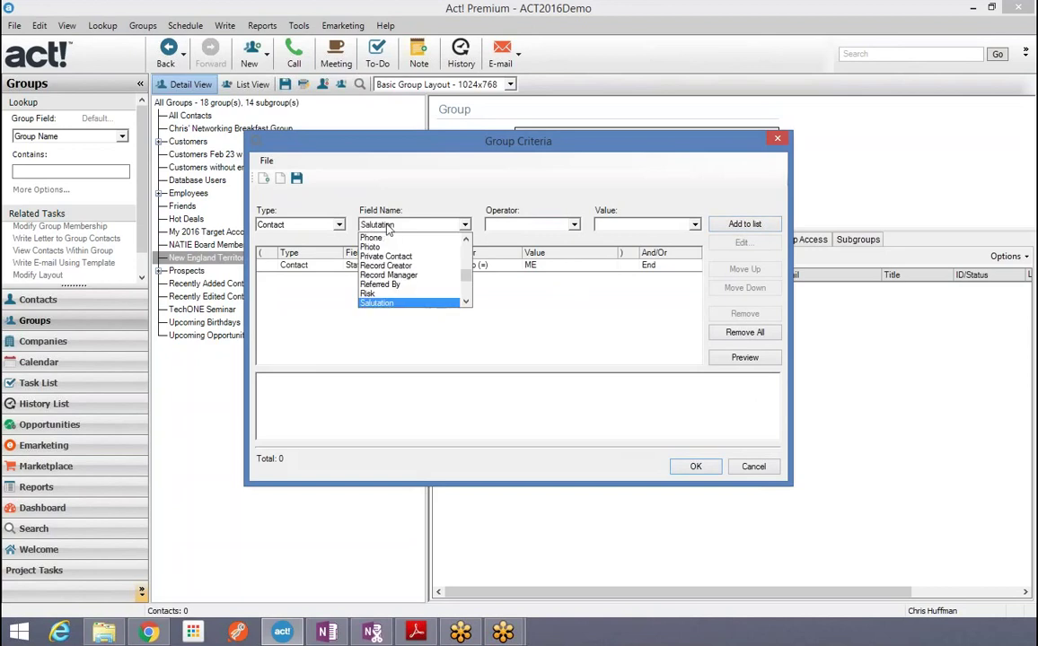
scroll(387, 230, down, 8)
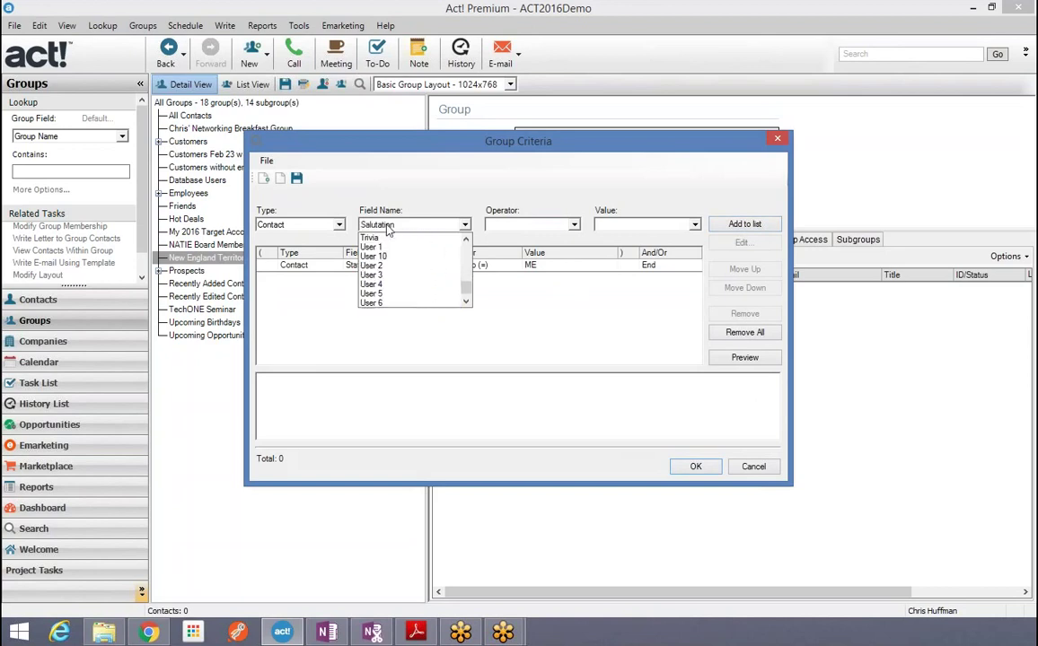
scroll(387, 230, up, 2)
click(375, 277)
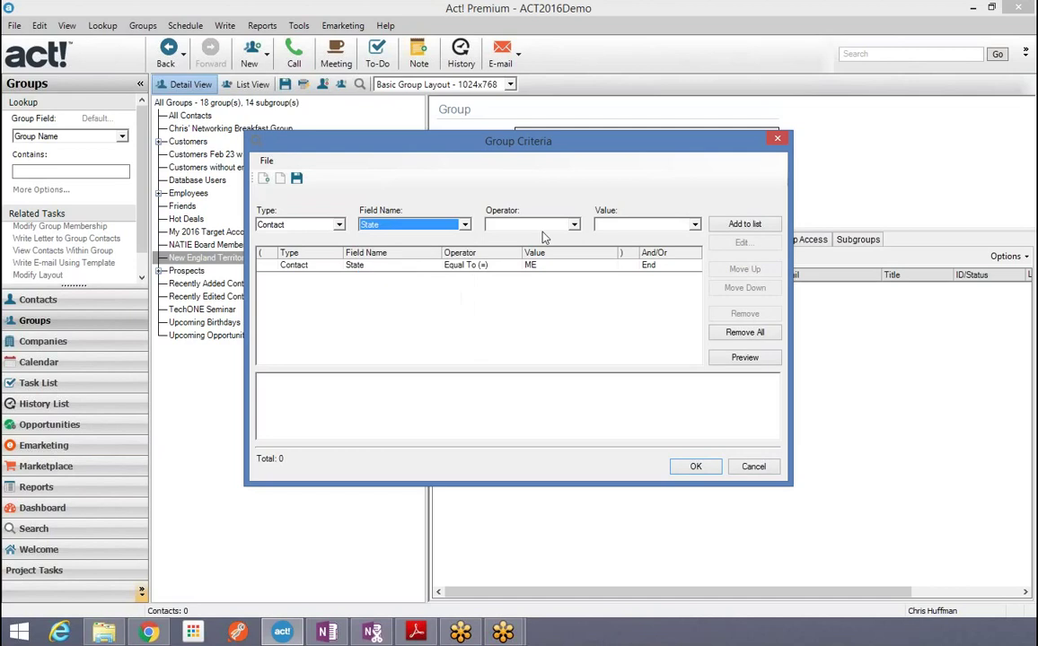
click(573, 228)
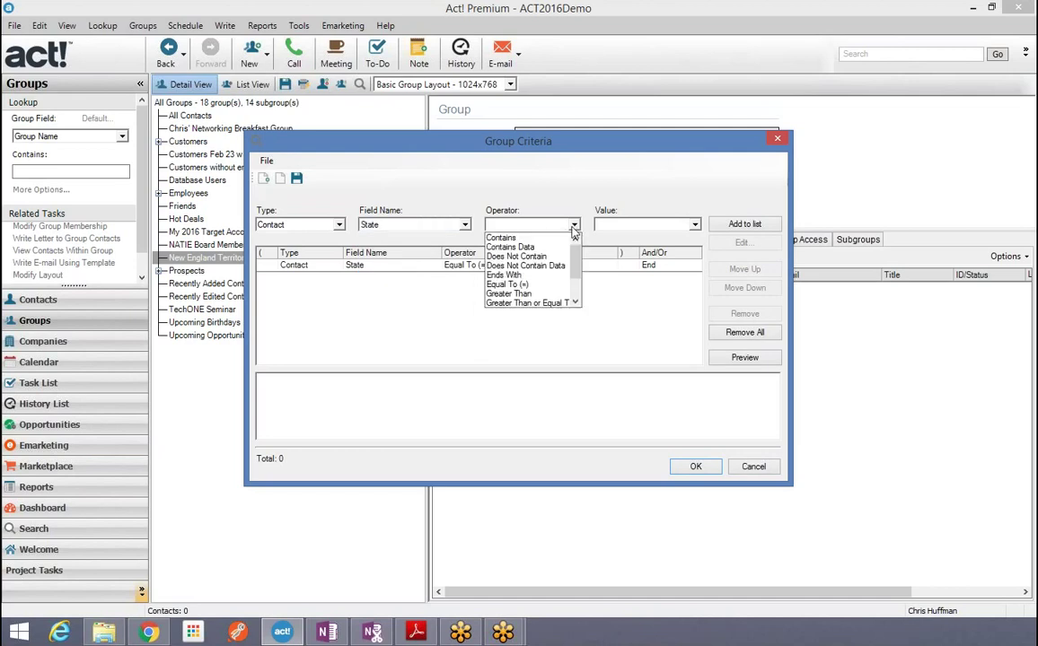
click(527, 285)
click(655, 227)
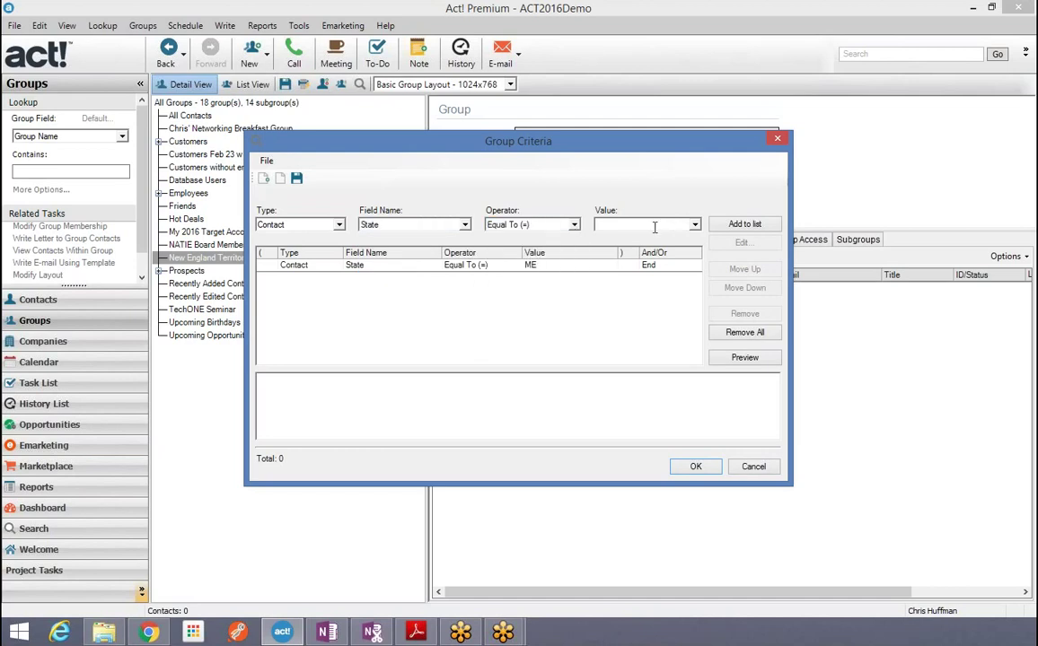
click(744, 224)
Step: Add a third criterion, Contact field State Equal To (=) CT, and preview the matching contacts
click(465, 225)
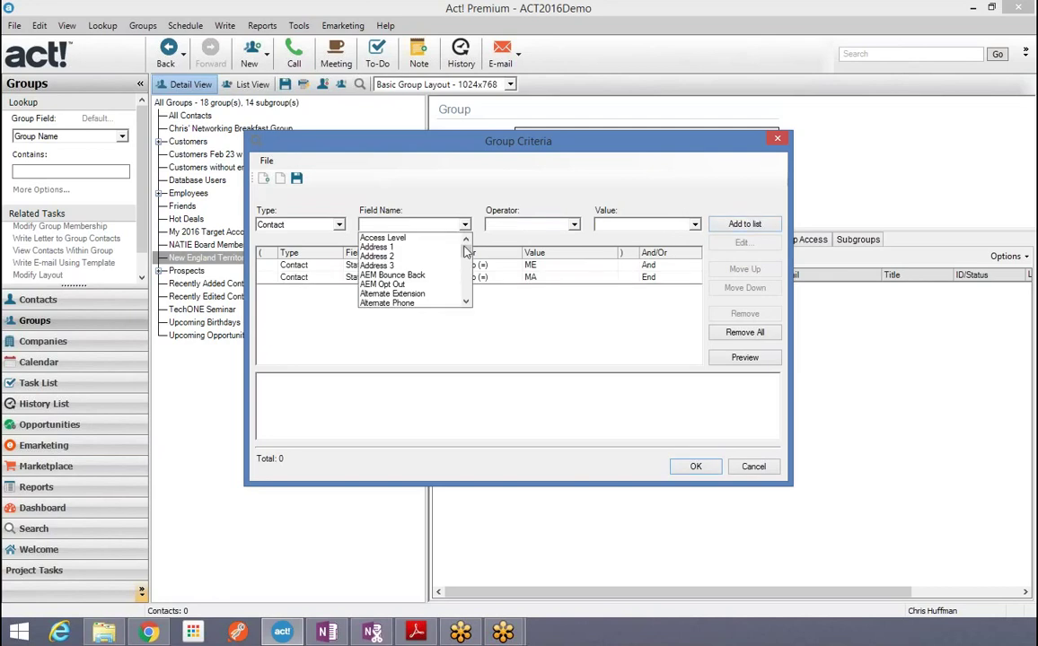
key(s)
scroll(413, 269, down, 7)
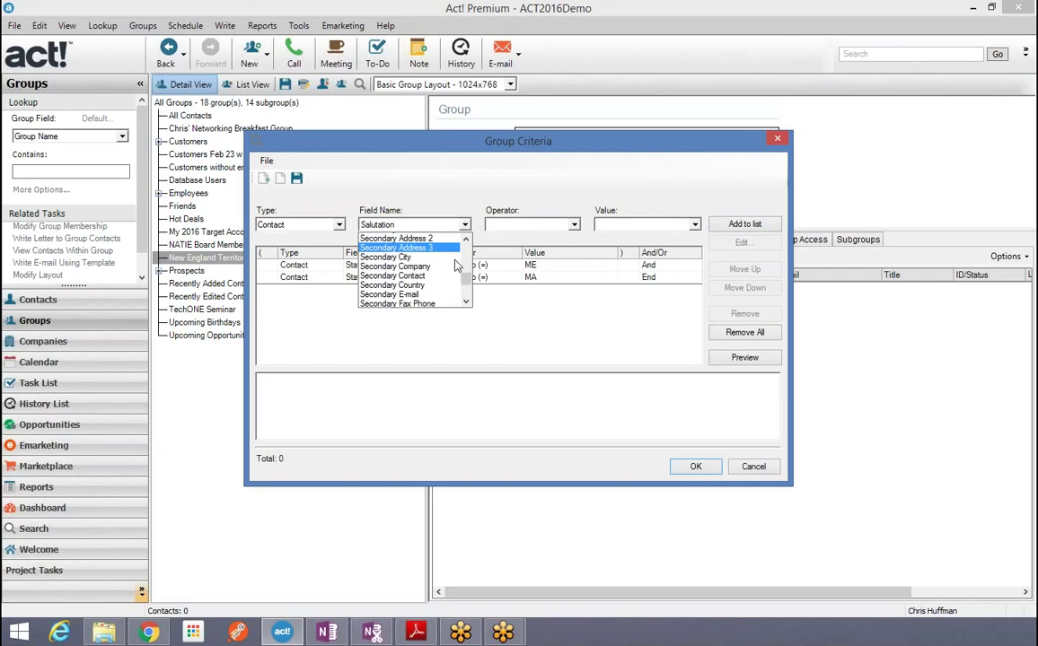
scroll(381, 289, down, 2)
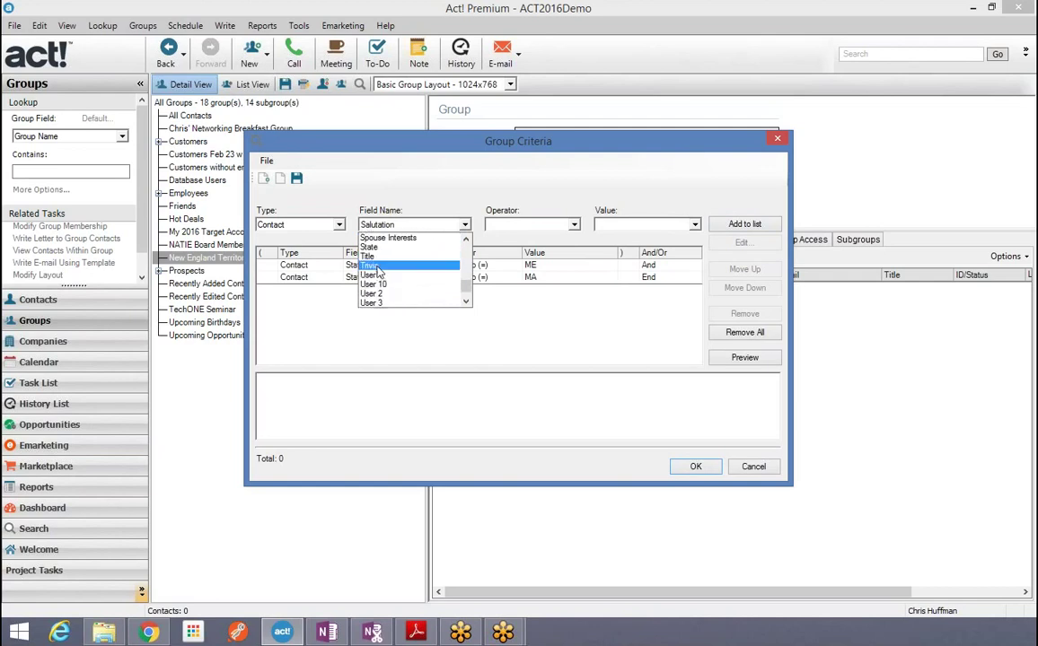
click(372, 244)
click(574, 227)
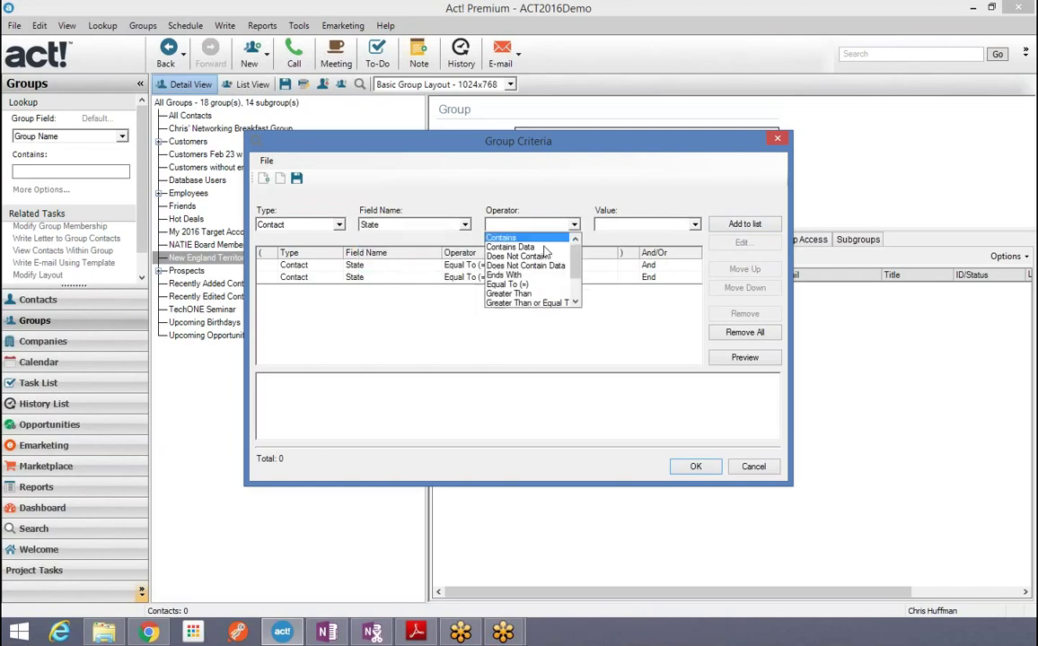
click(521, 282)
key(Tab)
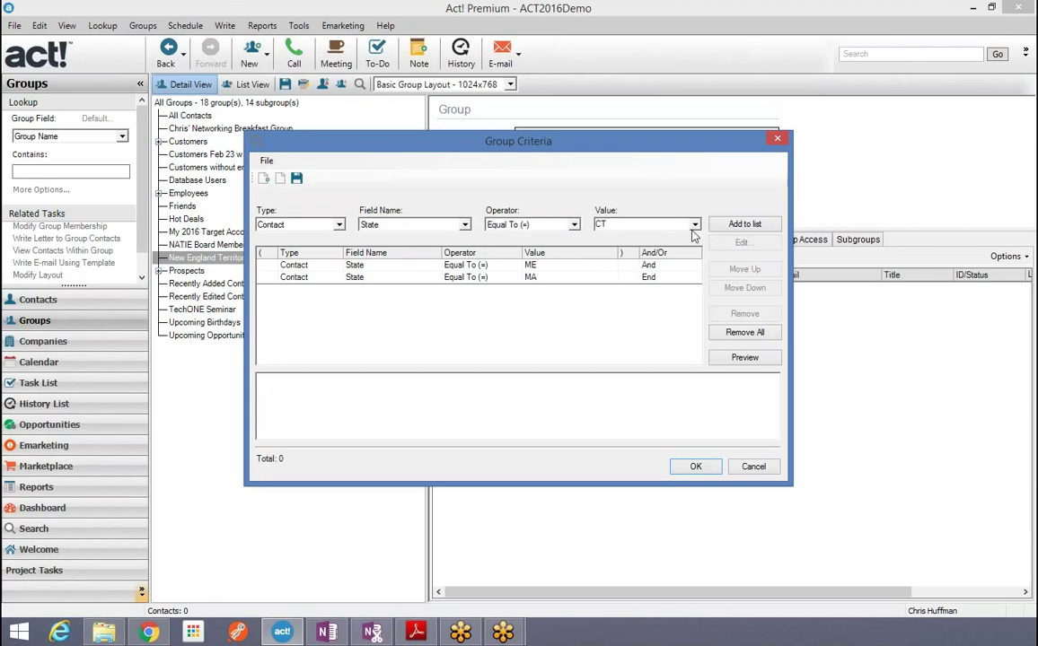
click(744, 223)
click(744, 357)
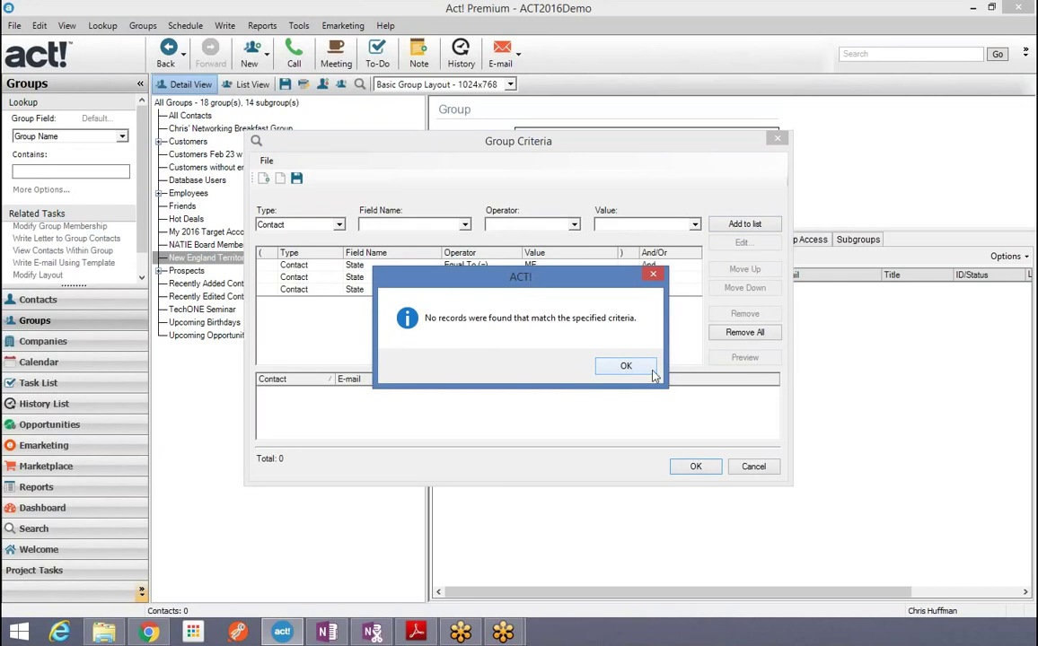
click(625, 368)
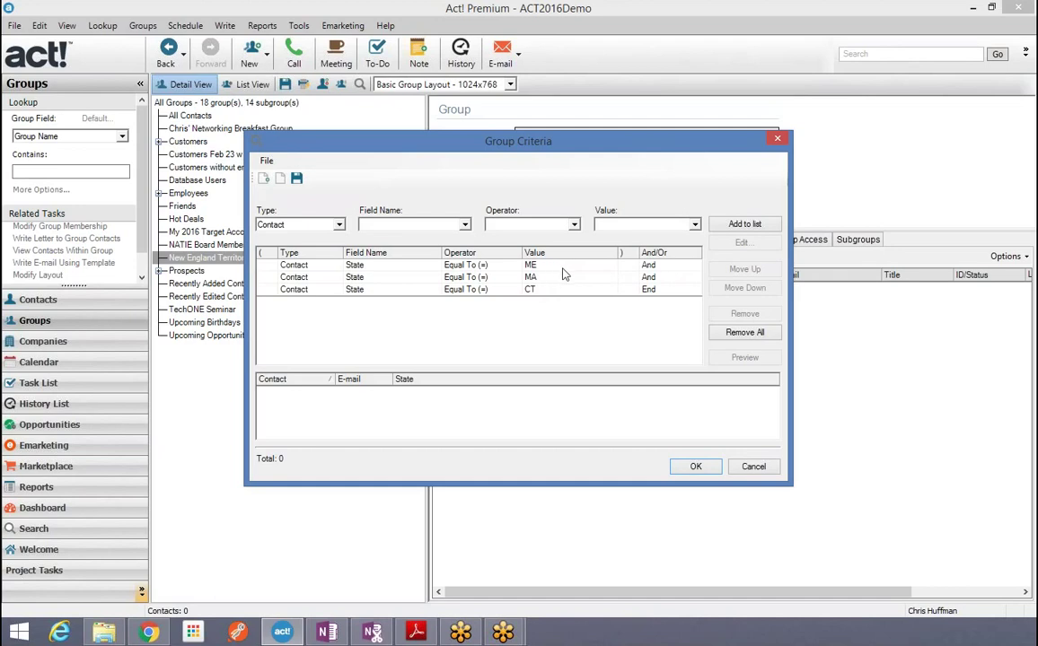
Step: Change the And/Or connector of the ME and MA criteria to Or and preview the matching contacts again
click(648, 266)
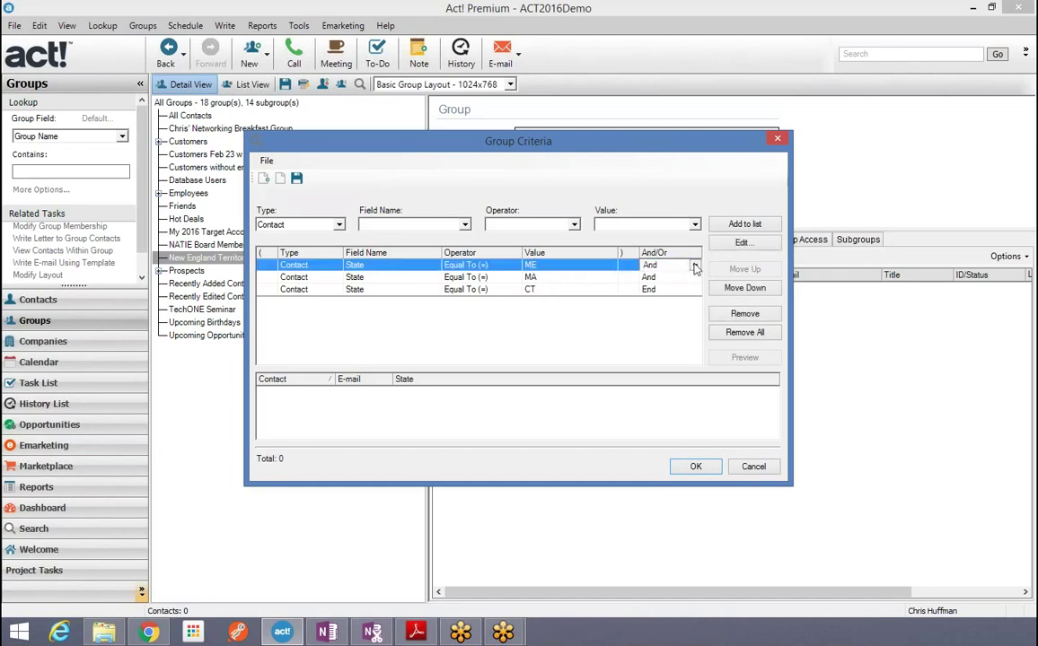
click(693, 266)
click(655, 286)
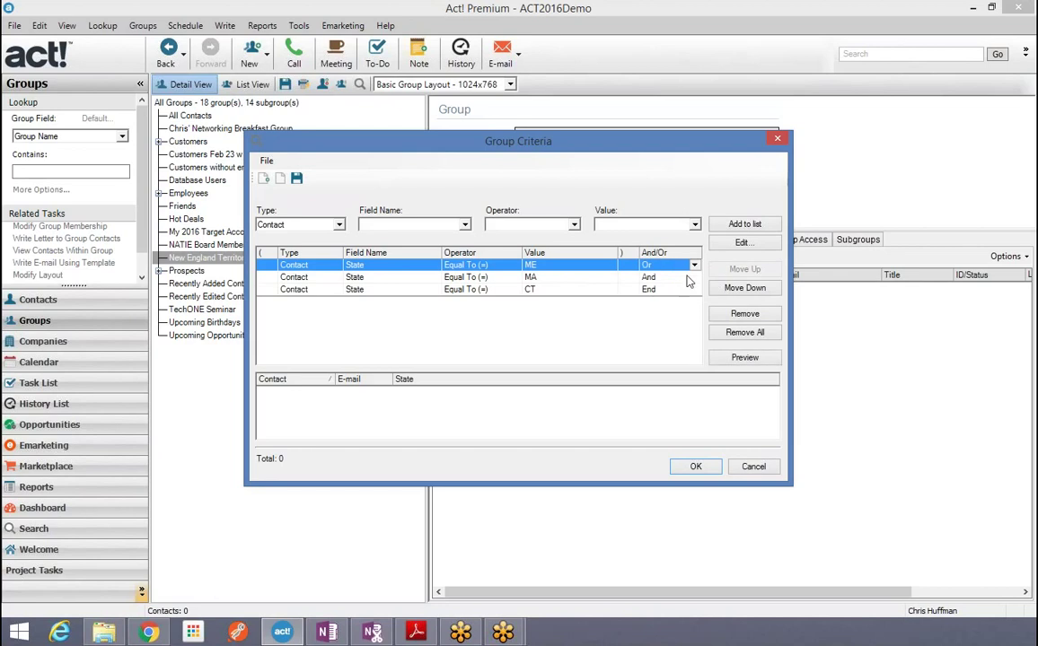
click(687, 277)
click(694, 278)
click(666, 293)
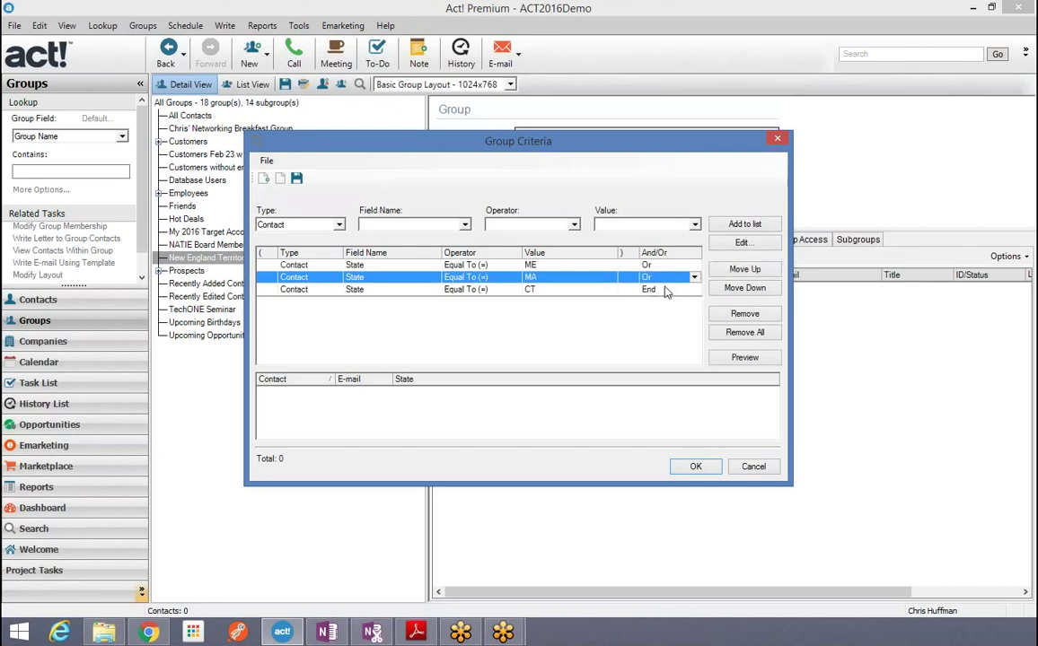
click(744, 357)
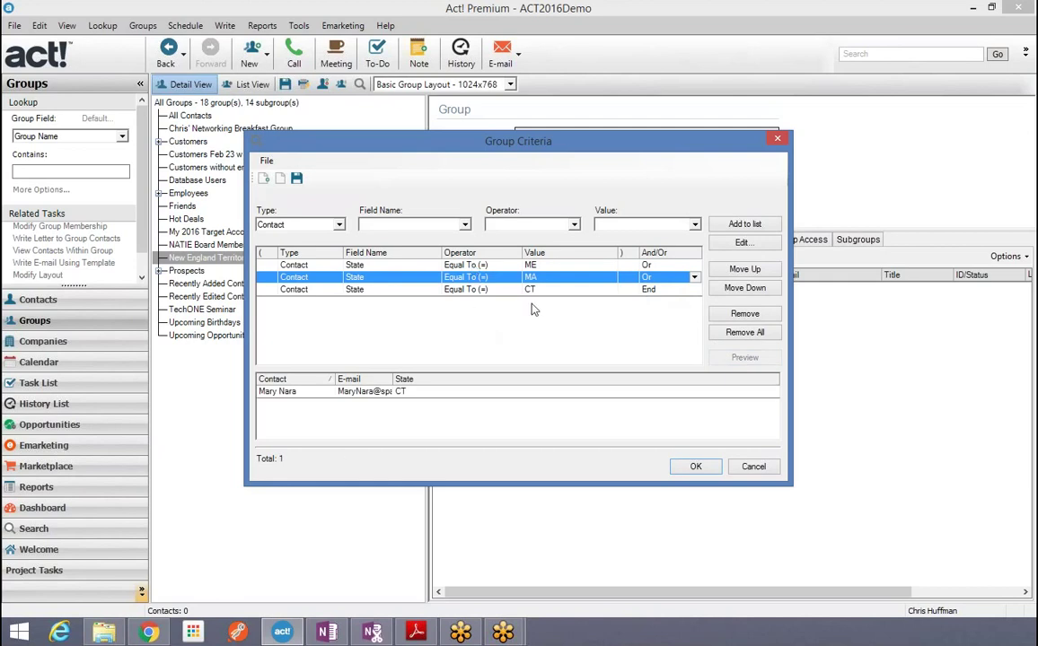
Step: Add a fourth criterion to the group: Contact field State Equal To (=) CA
click(465, 226)
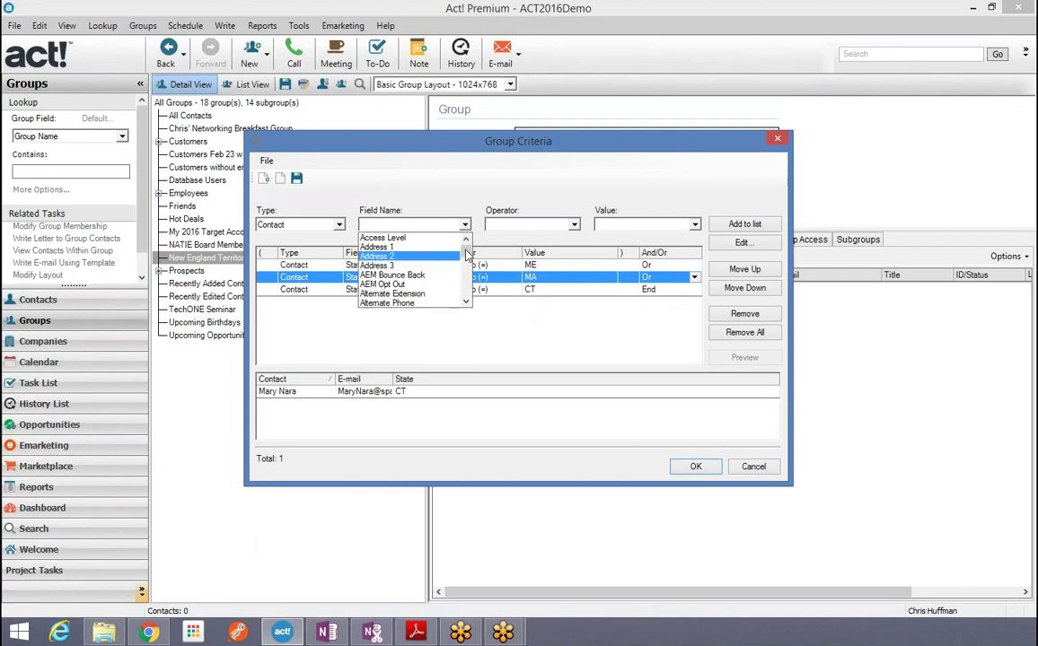
drag(466, 245, 418, 286)
click(415, 255)
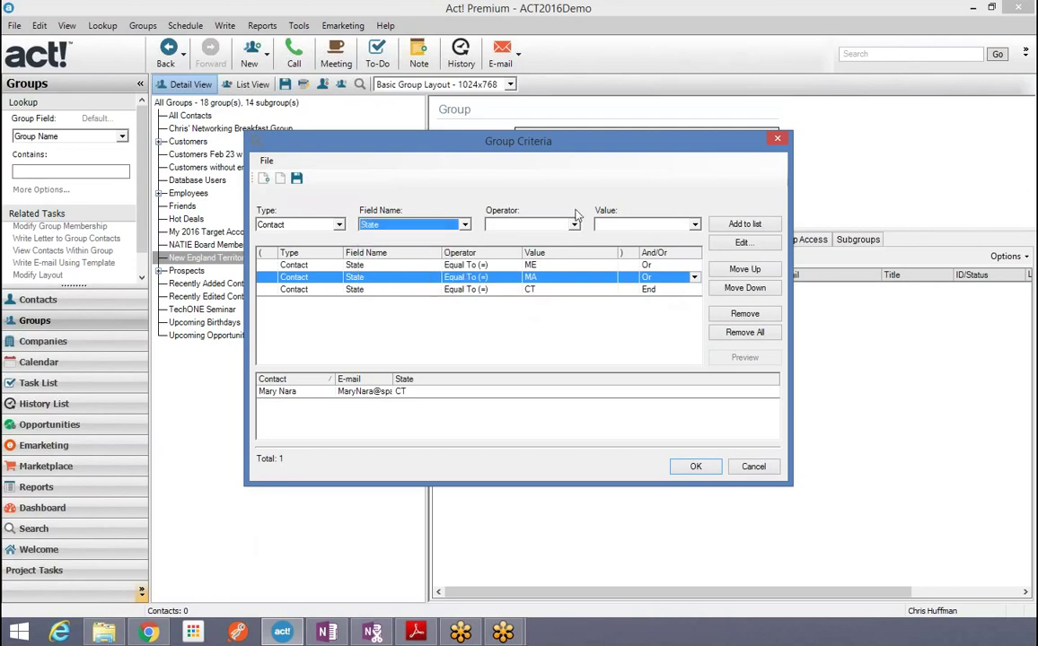
click(573, 225)
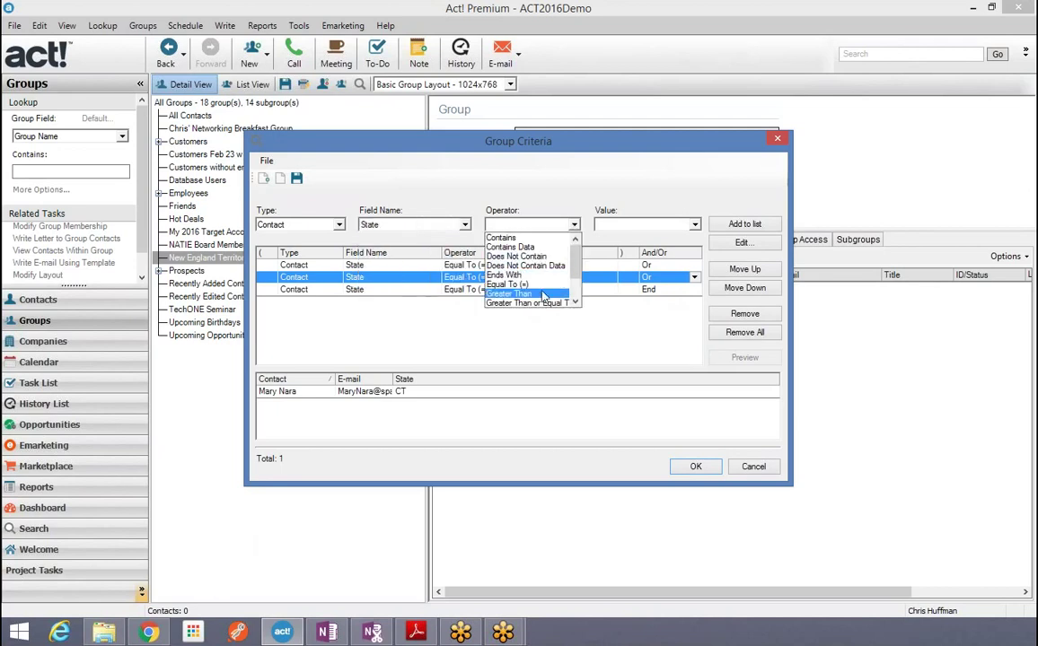
click(542, 285)
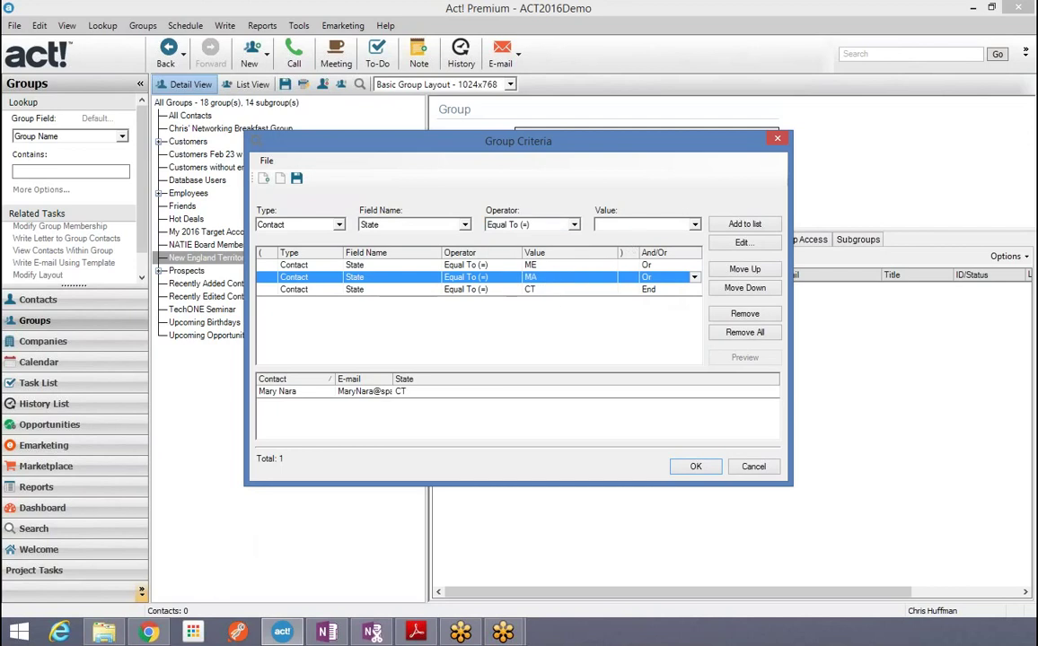
click(744, 224)
Step: Set the CT criterion's connector to Or, preview the matching contacts, and look through the preview list
click(692, 289)
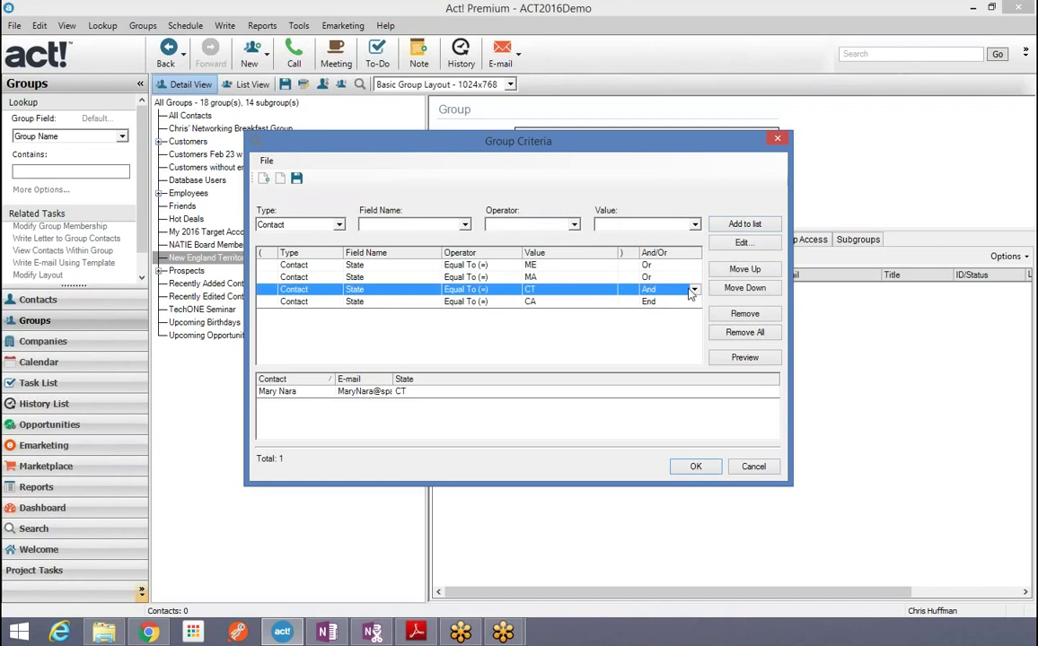
click(694, 290)
click(658, 318)
click(728, 355)
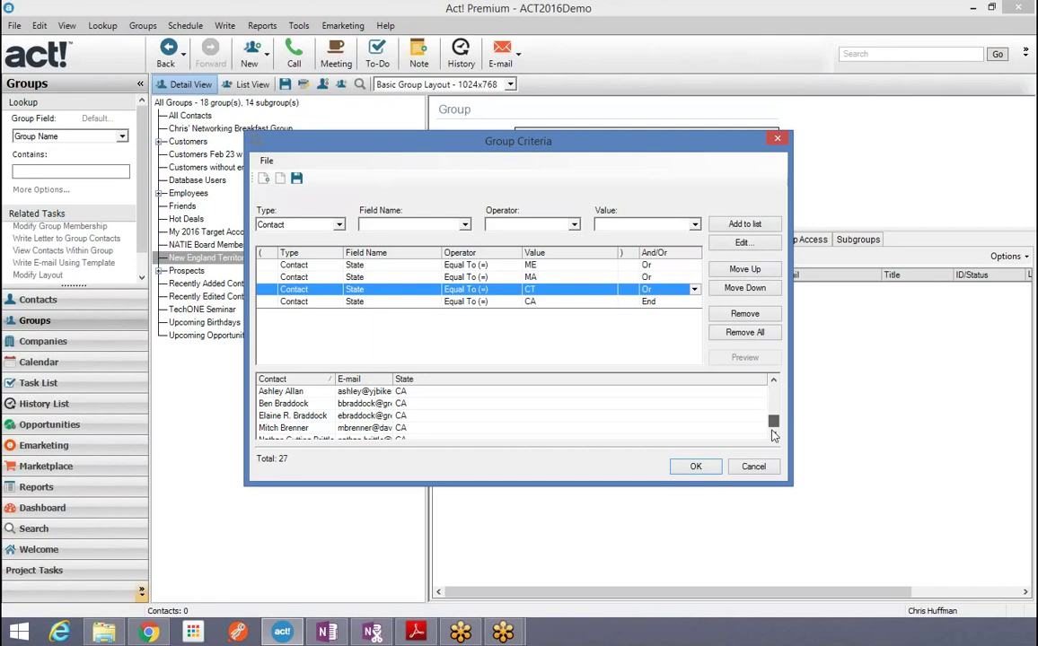
scroll(530, 416, down, 5)
scroll(529, 416, up, 3)
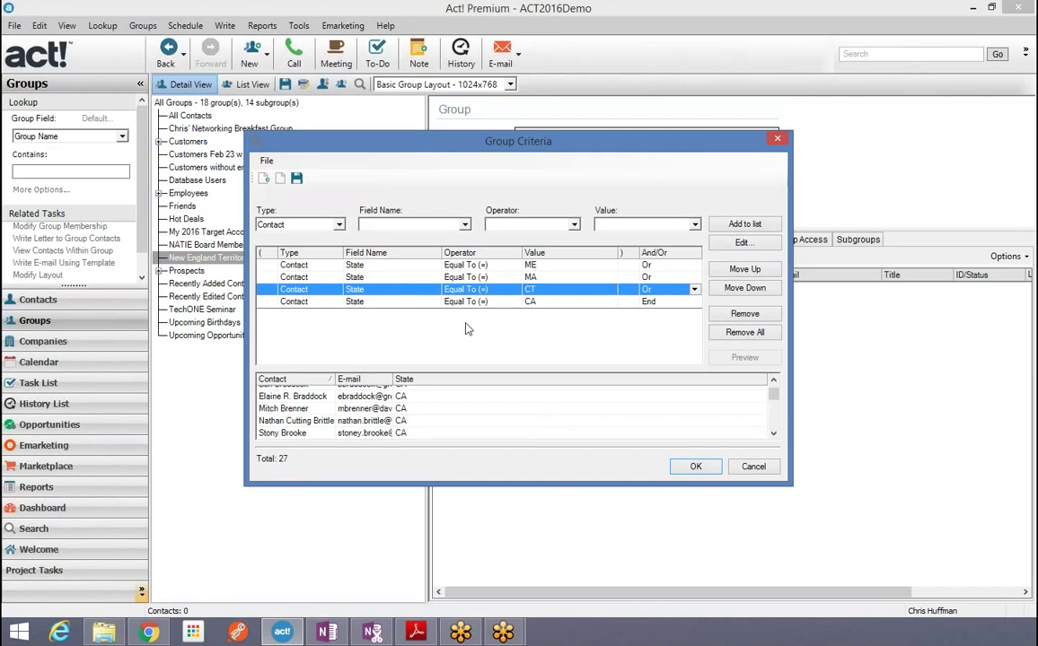
Step: Apply the State criteria to the New England Territory group and look over its member list
click(696, 467)
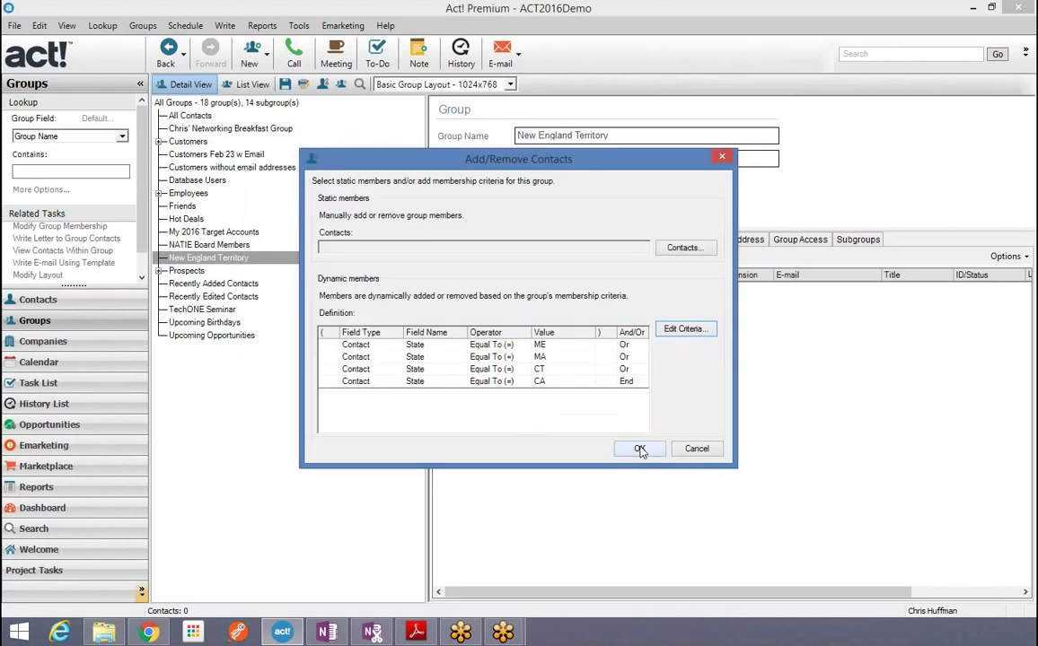
click(640, 448)
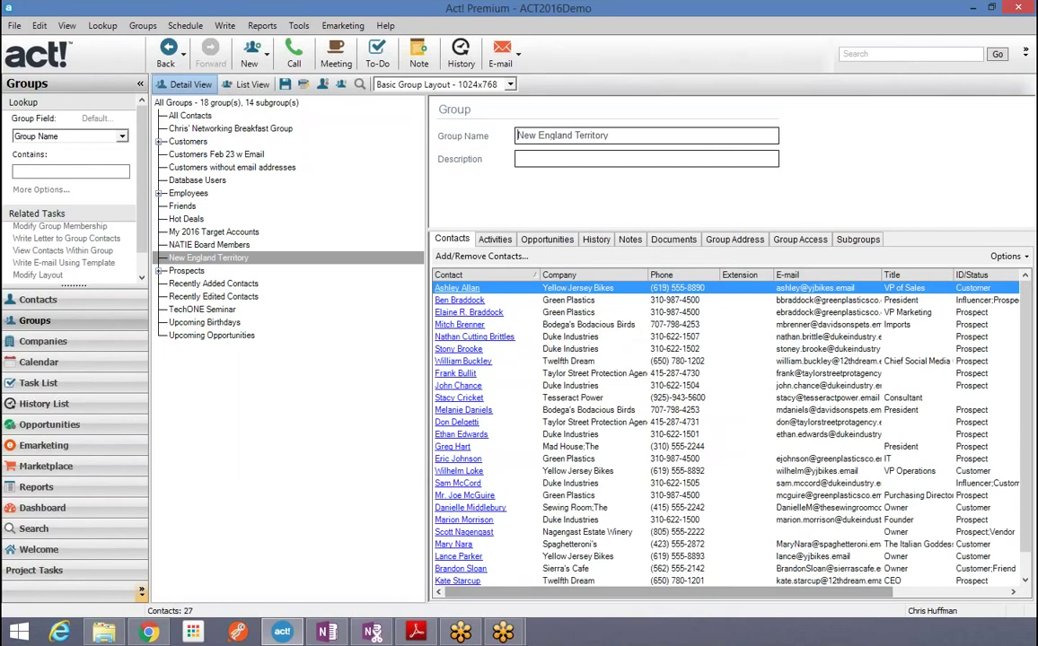
drag(609, 592, 480, 622)
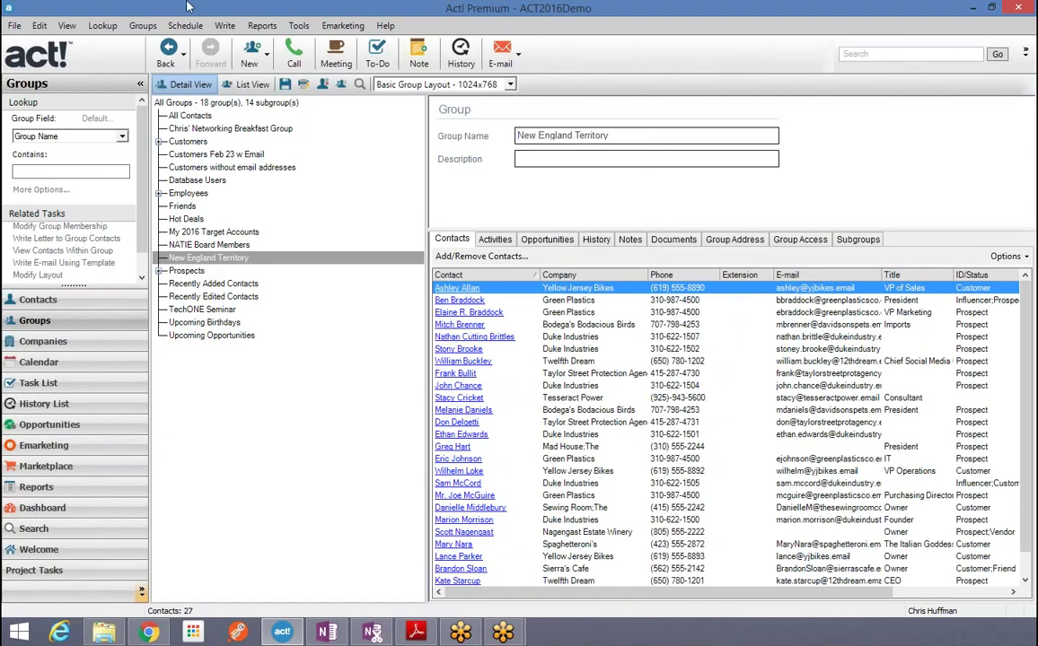
click(22, 634)
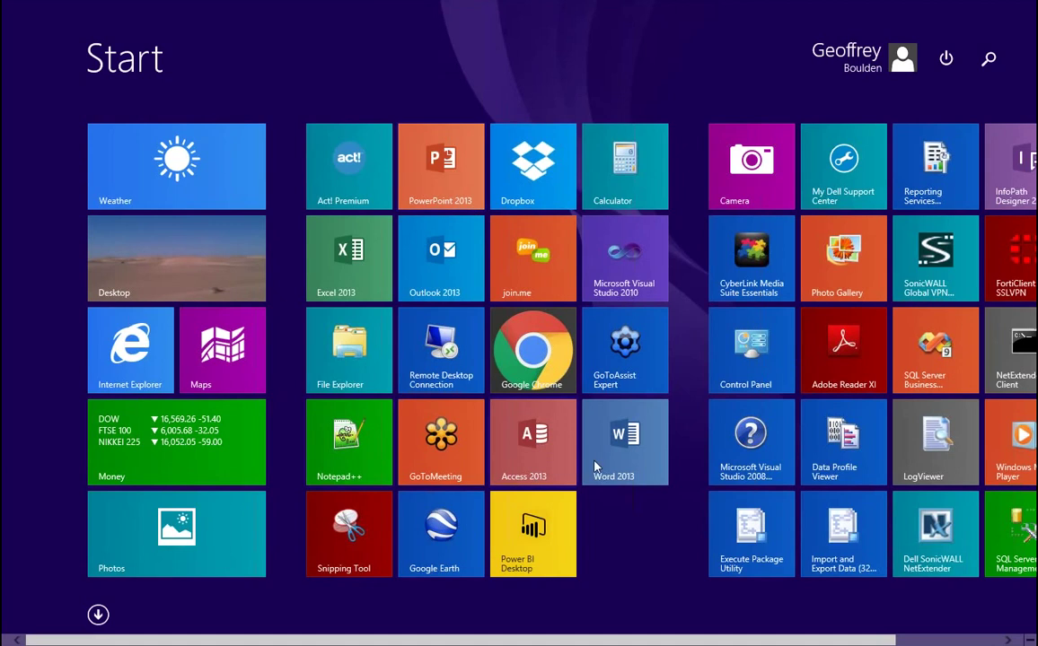
scroll(517, 493, down, 1)
scroll(517, 493, down, 1)
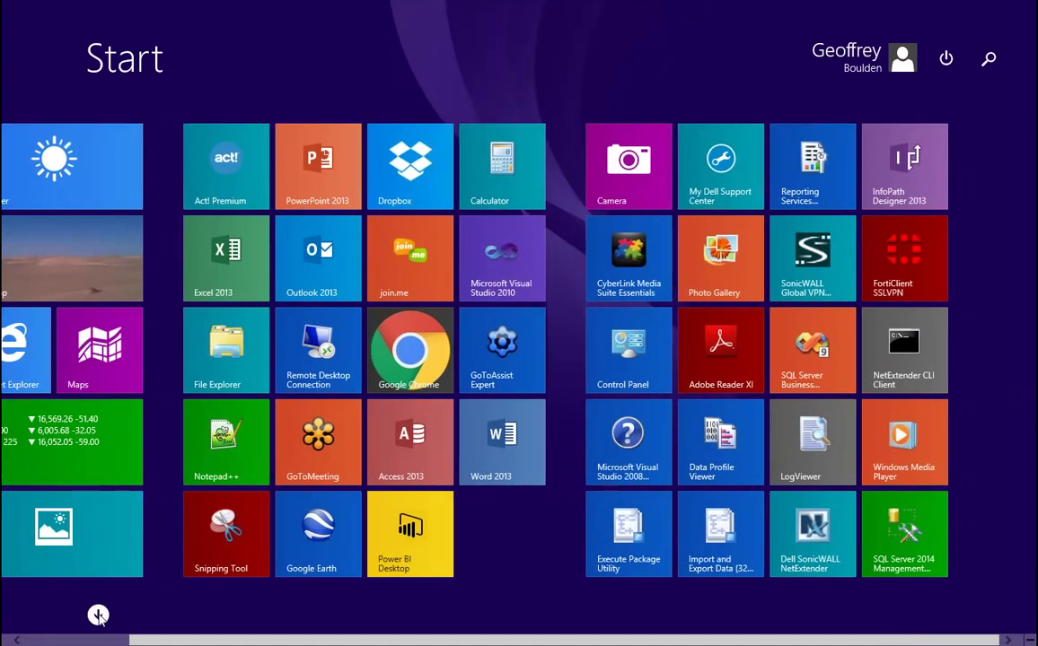
click(97, 614)
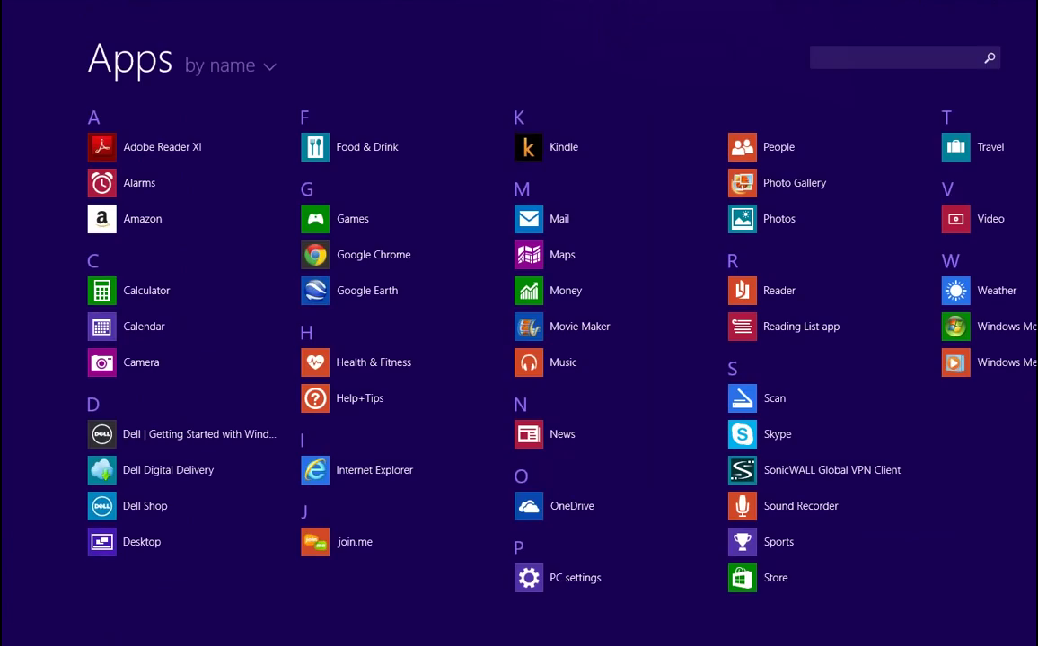
key(super)
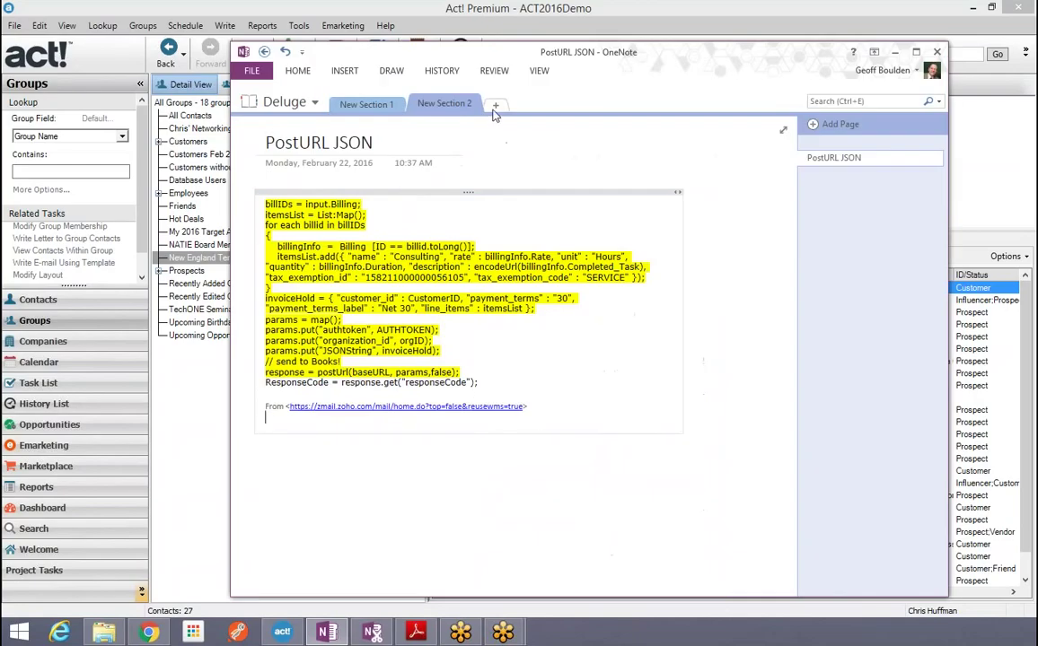
Step: In OneNote, add a new section to the Deluge notebook and write "1+2 x 3" on its page
click(494, 107)
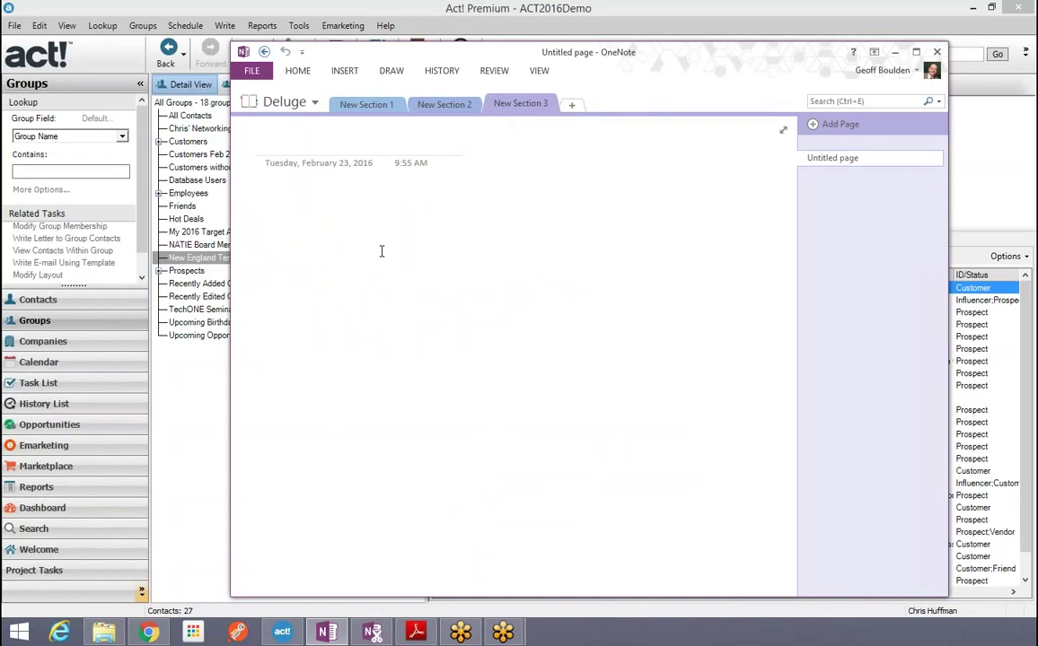
text(1+)
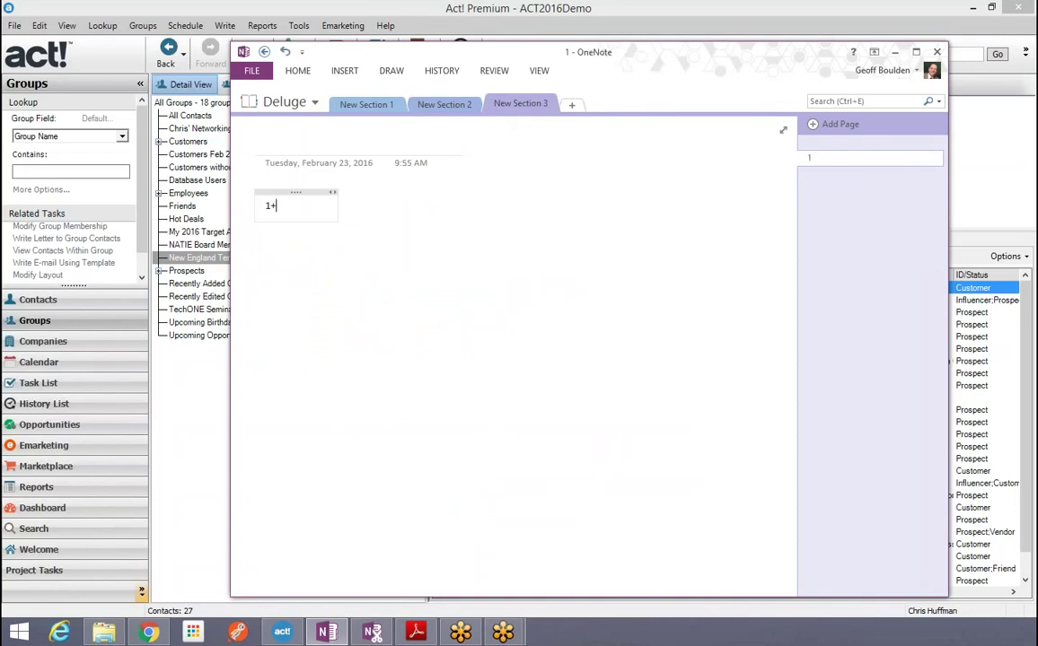
text(2 x 3)
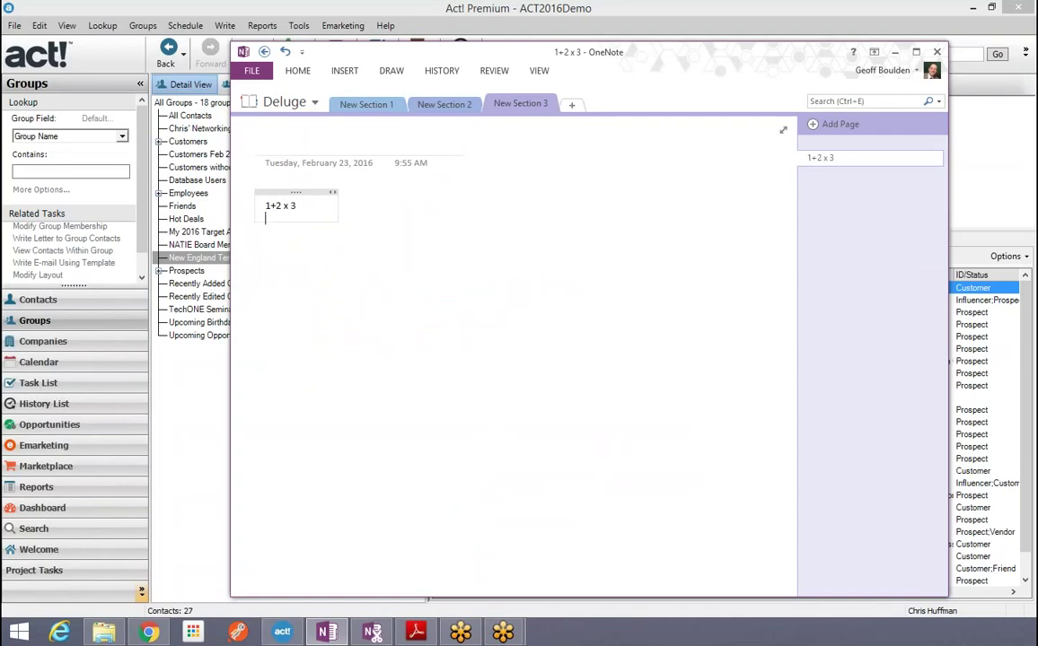
Step: Write the two grouped versions of the sum below it: "(1+2) x 3 = 9" and "1+ (2x3)=7"
key(Return)
text(1x)
key(BackSpace)
text(+2) x 3)
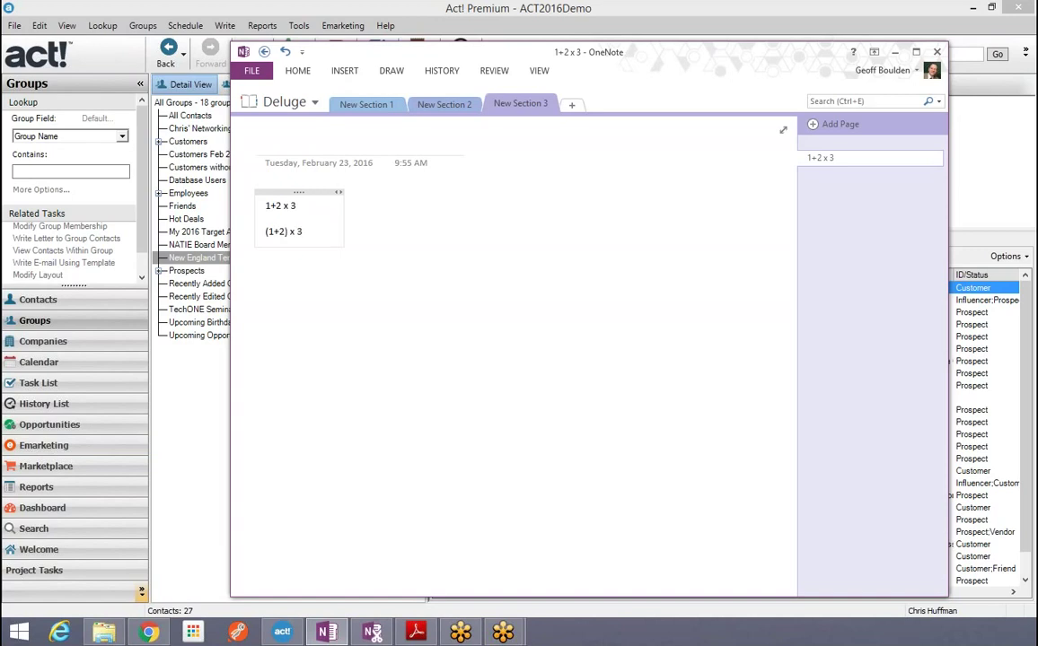
text( = 9)
key(Return)
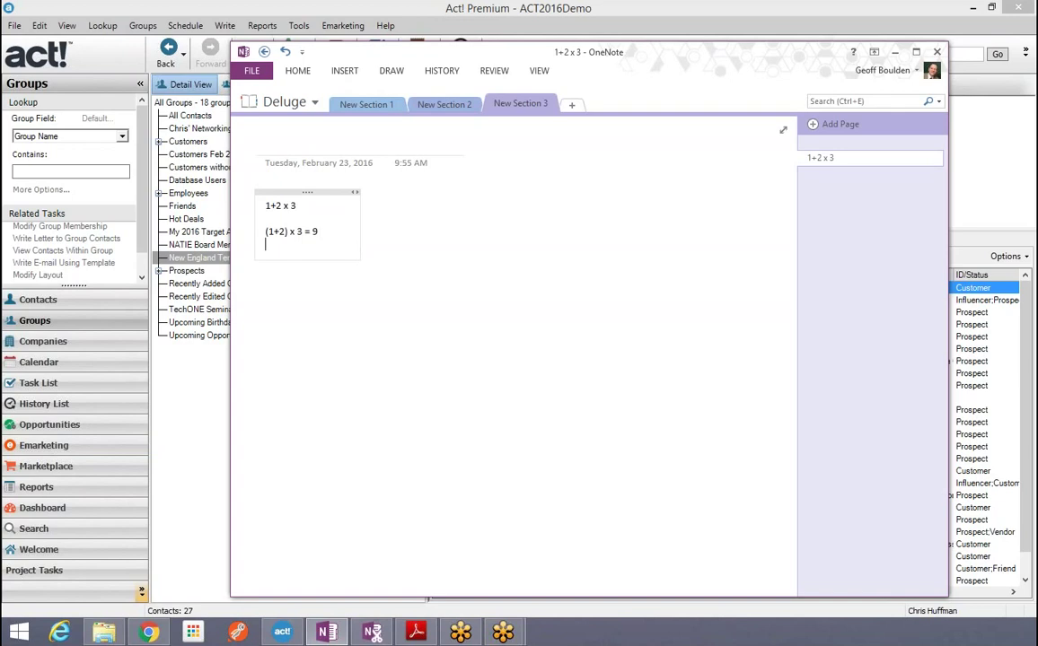
text(1+ (2)
key(Return)
text(=7)
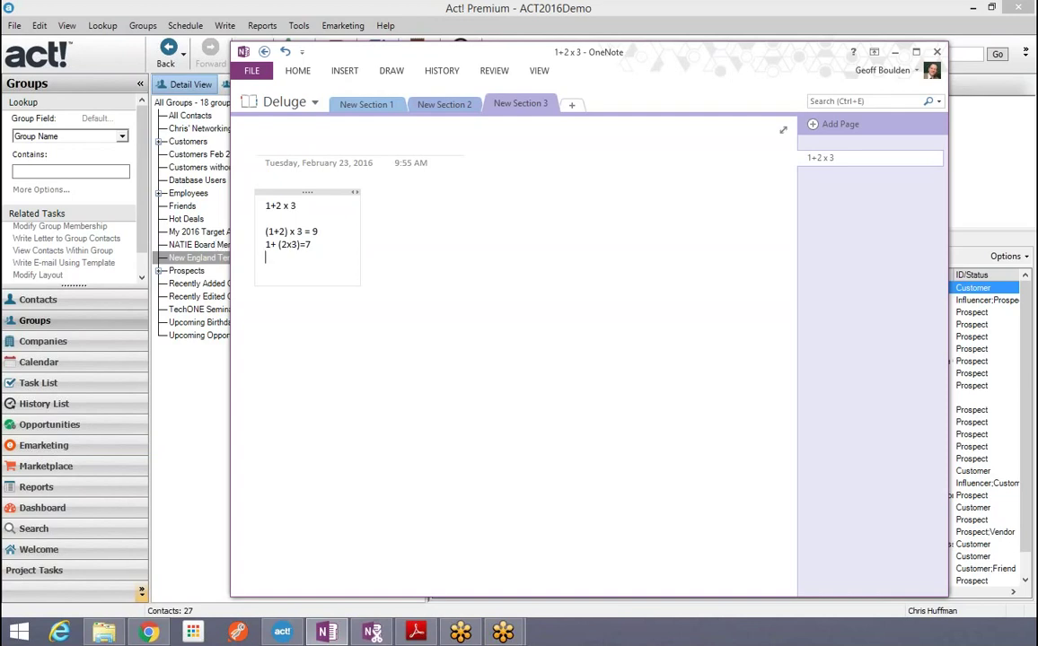
Step: Switch back to Act! and set the New England Territory group's description to "For Newsletter"
click(282, 632)
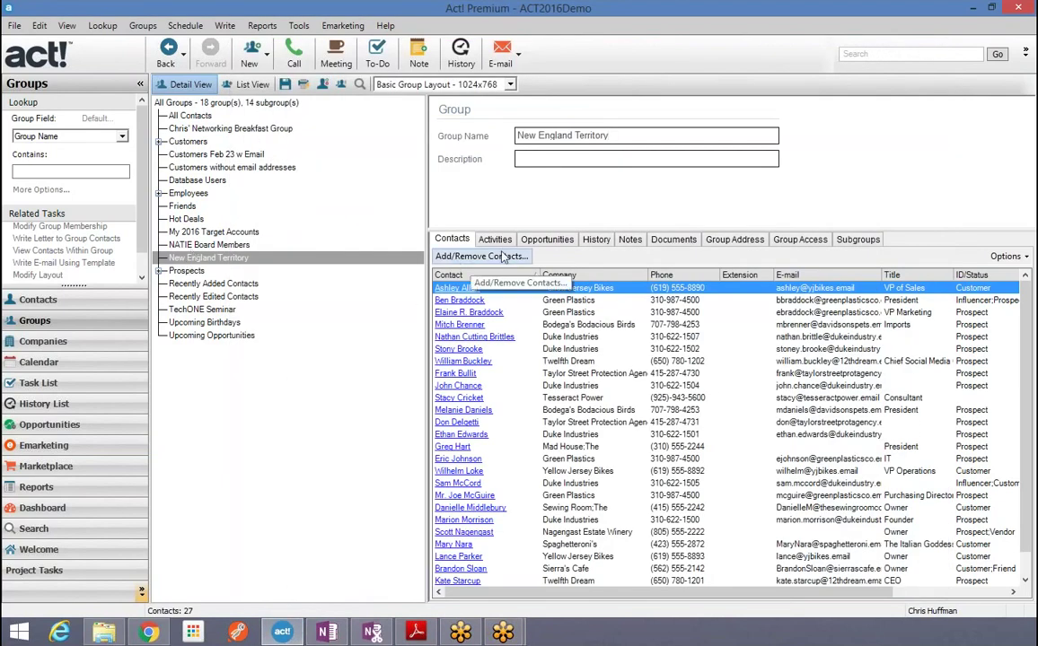
click(605, 161)
text(For Ne)
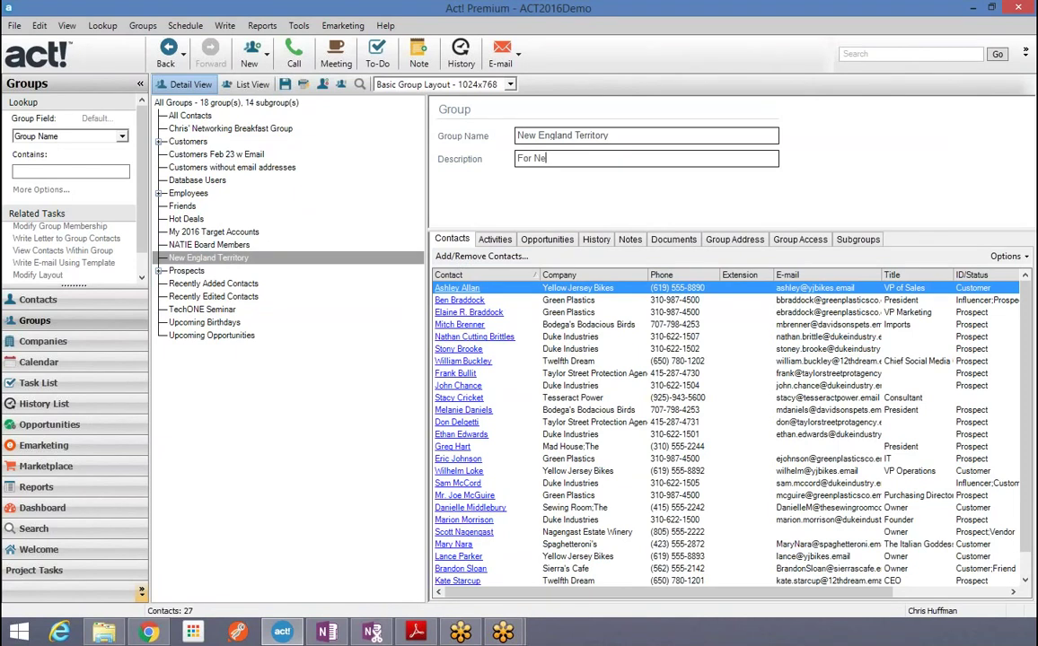
text(wsletter)
Step: Add a fifth criterion to the New England Territory group: Contact field E-mail Contains Data
click(481, 256)
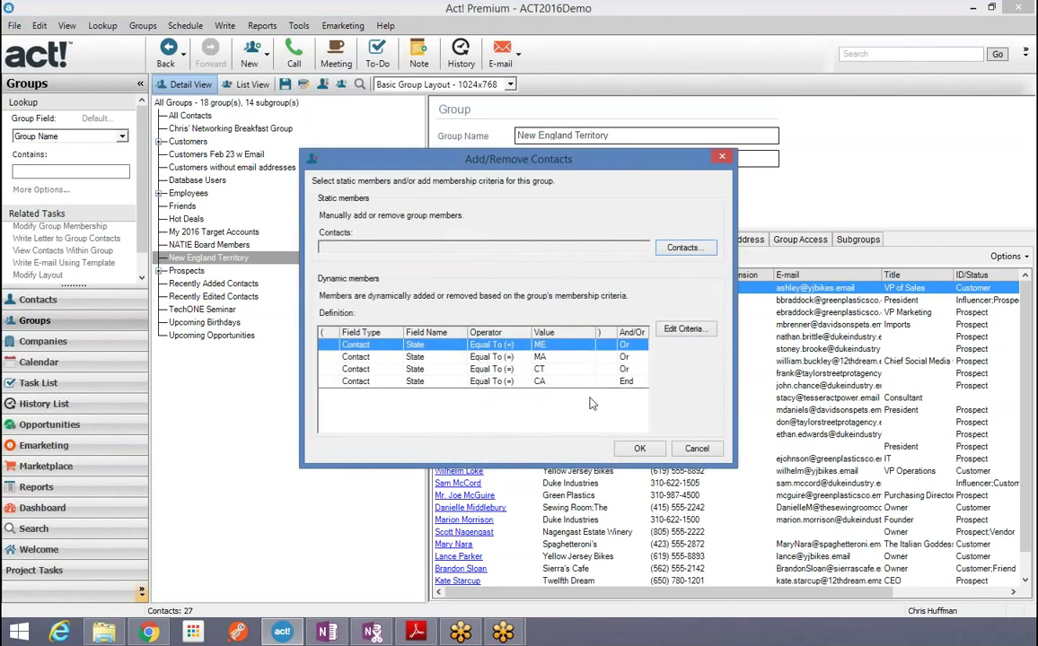
click(685, 328)
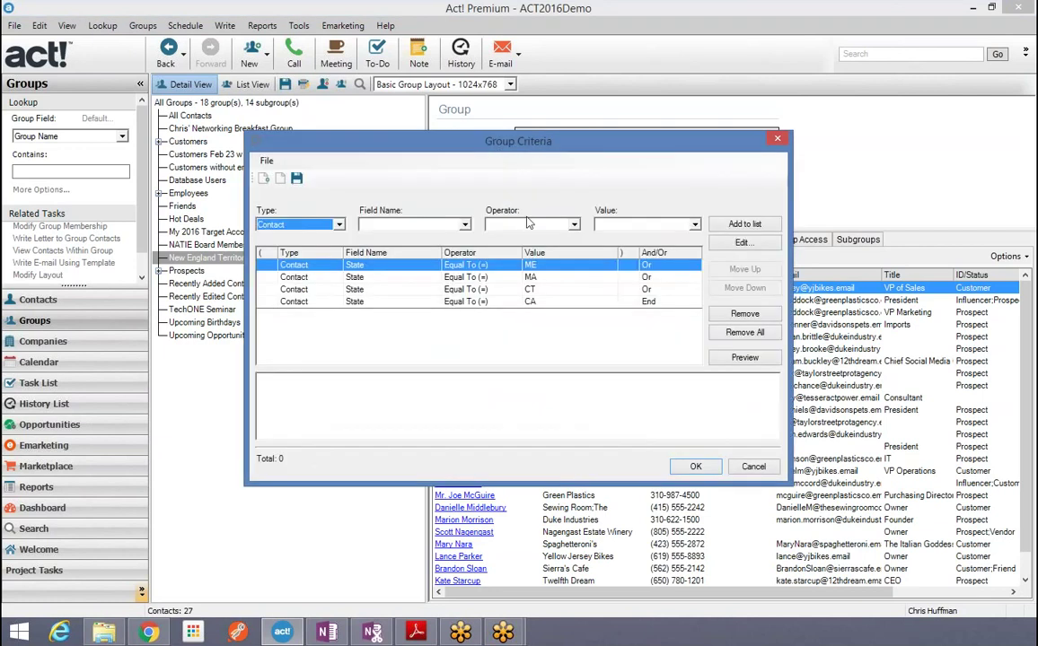
click(417, 225)
scroll(468, 286, down, 10)
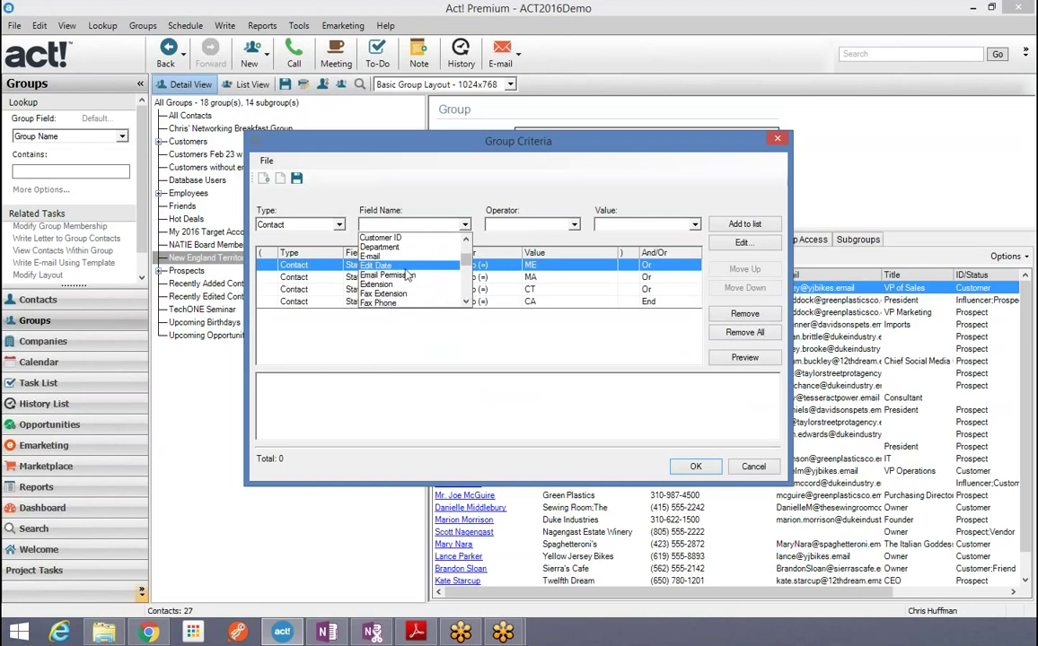
click(406, 267)
click(424, 223)
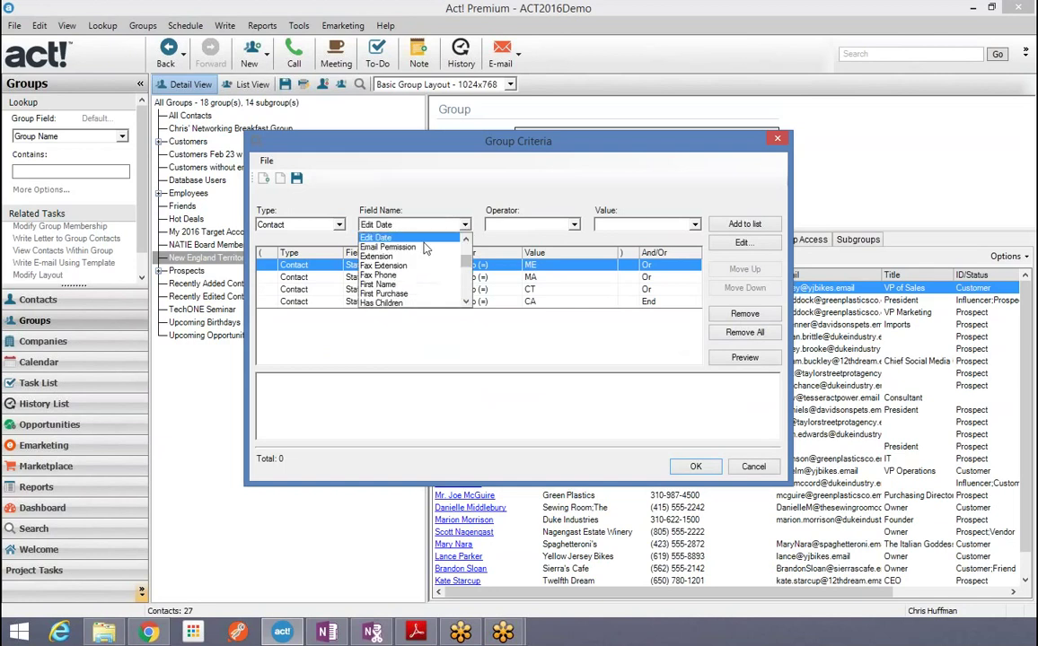
scroll(408, 263, up, 1)
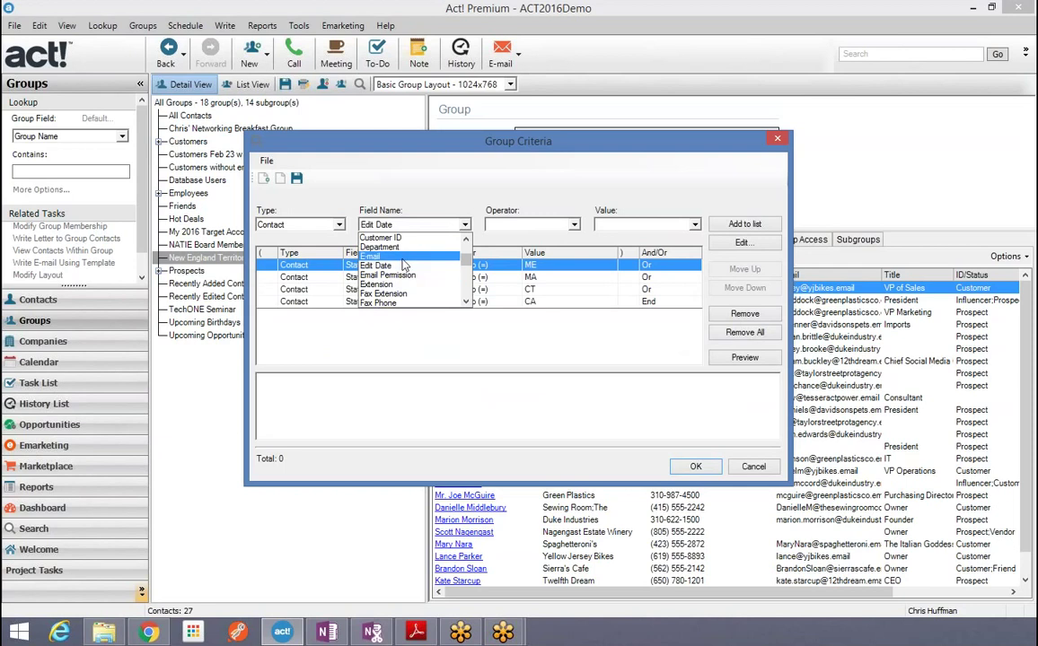
click(404, 257)
click(574, 224)
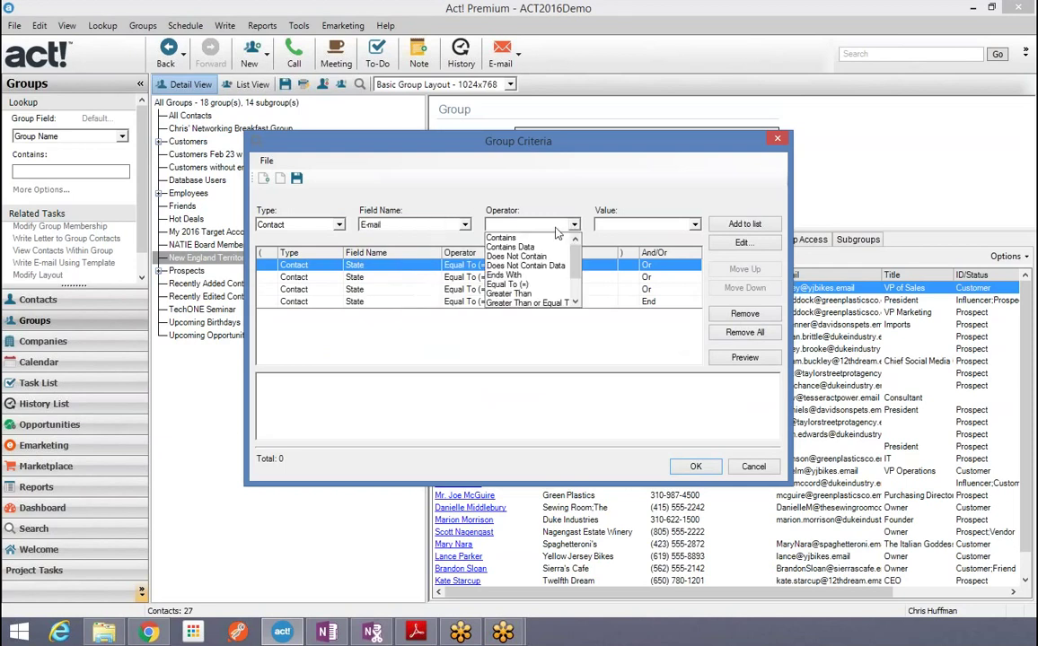
click(511, 248)
click(744, 224)
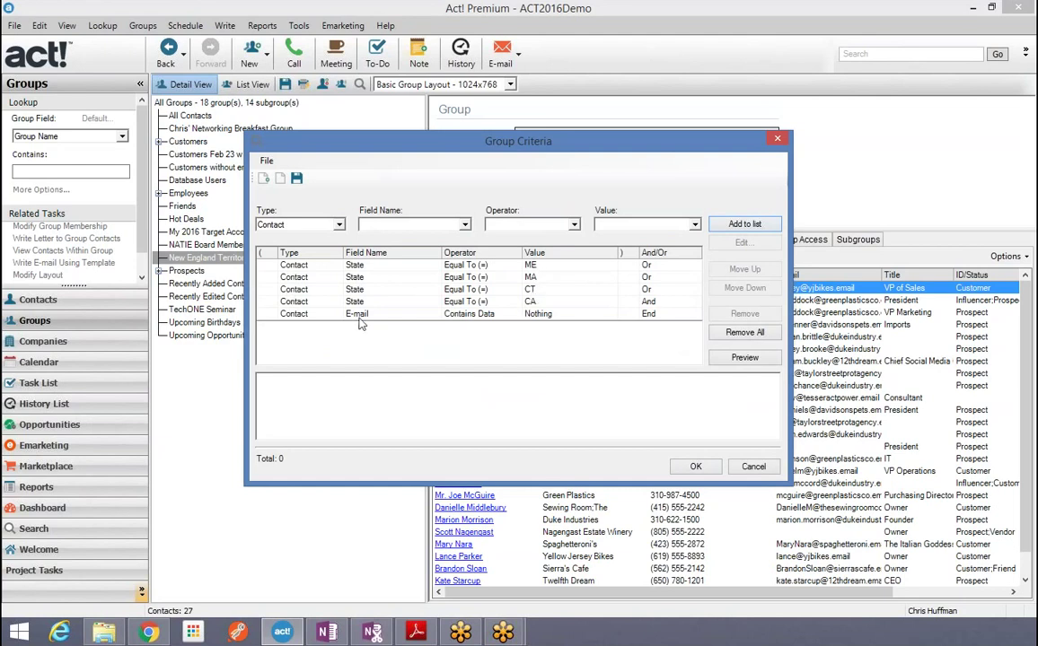
Step: Preview the contacts matching the State and E-mail criteria and look through their states and e-mail addresses
click(744, 358)
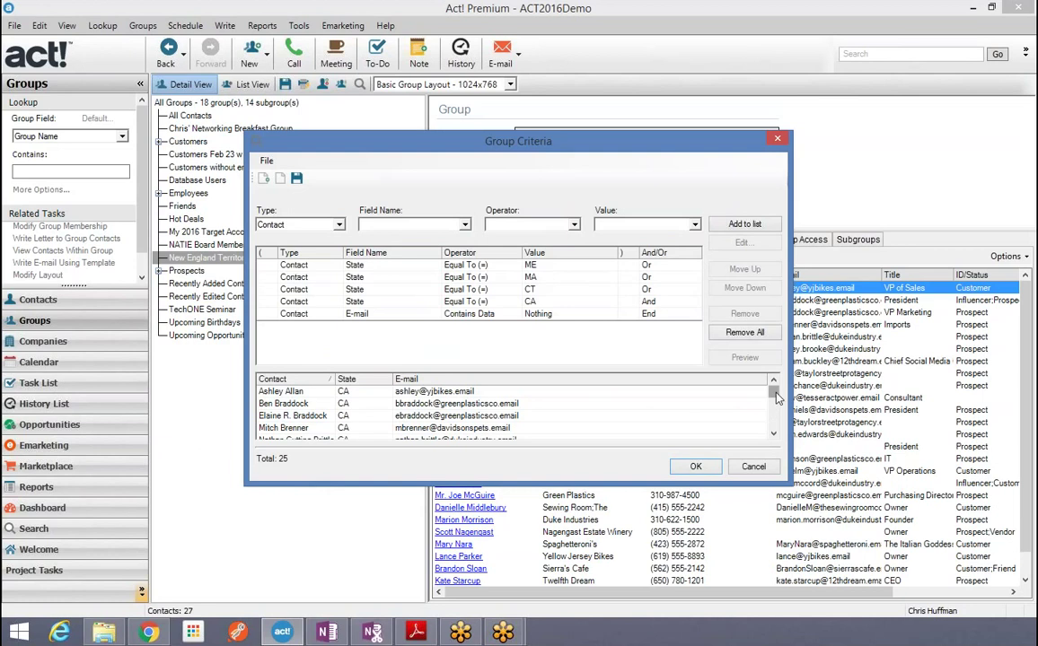
scroll(775, 430, down, 7)
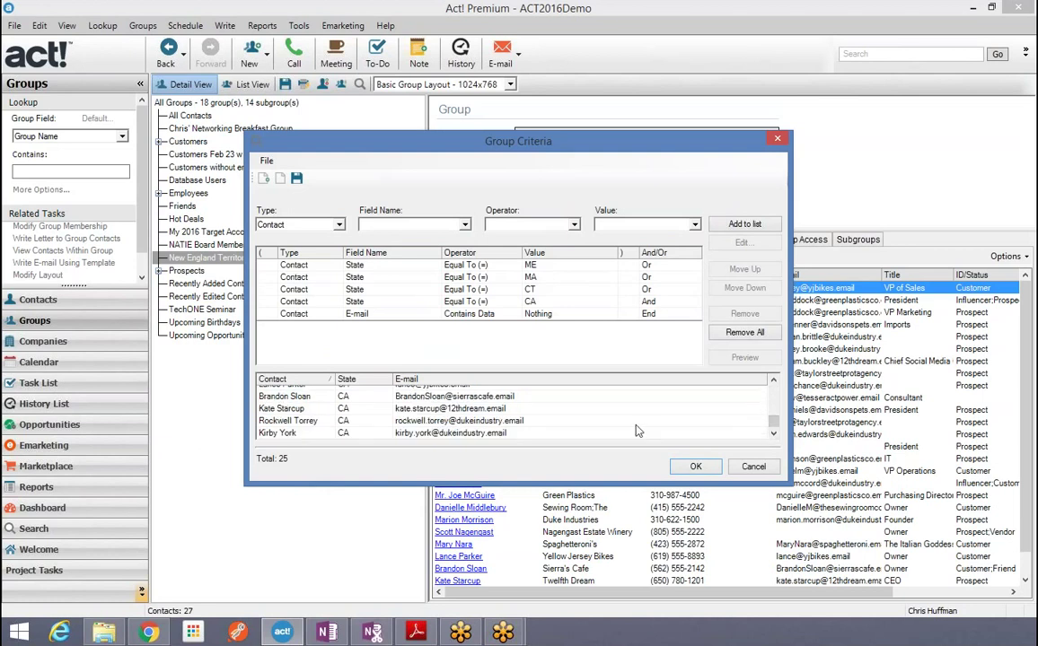
scroll(637, 429, up, 7)
scroll(637, 429, down, 2)
scroll(637, 431, down, 5)
scroll(636, 431, up, 4)
scroll(636, 431, down, 3)
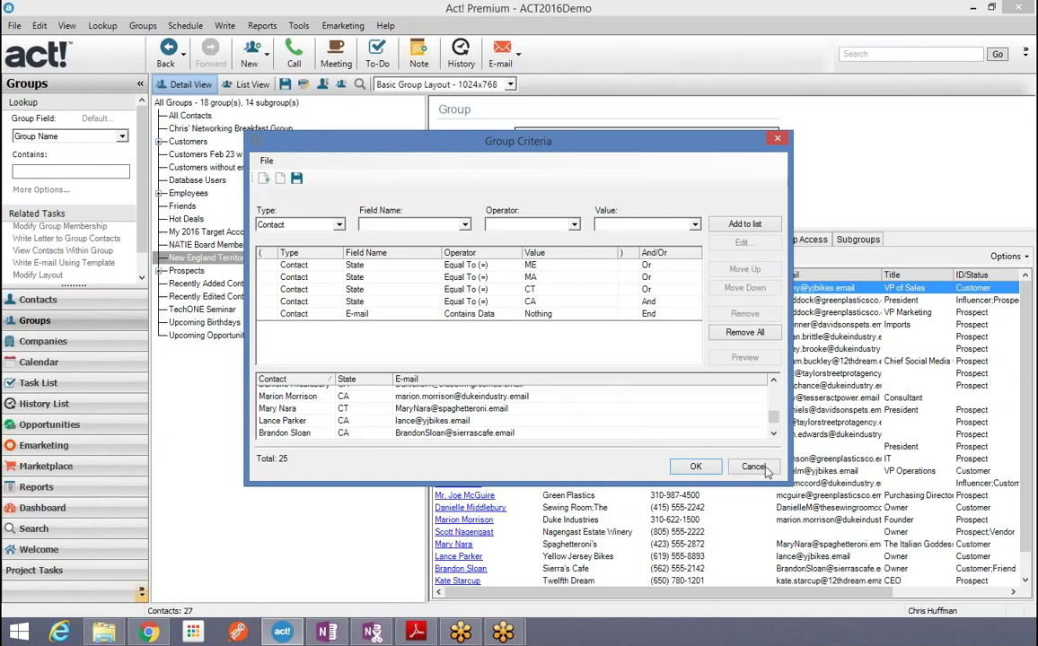
Step: Apply the extended criteria to the New England Territory group and check the State column of its member list
click(715, 472)
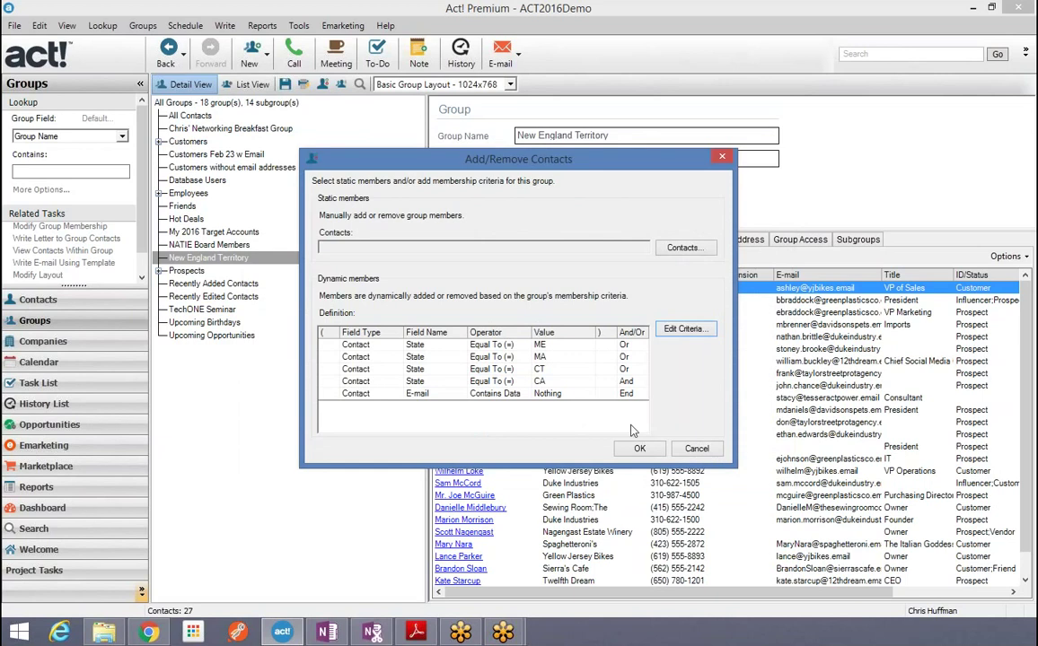
click(634, 451)
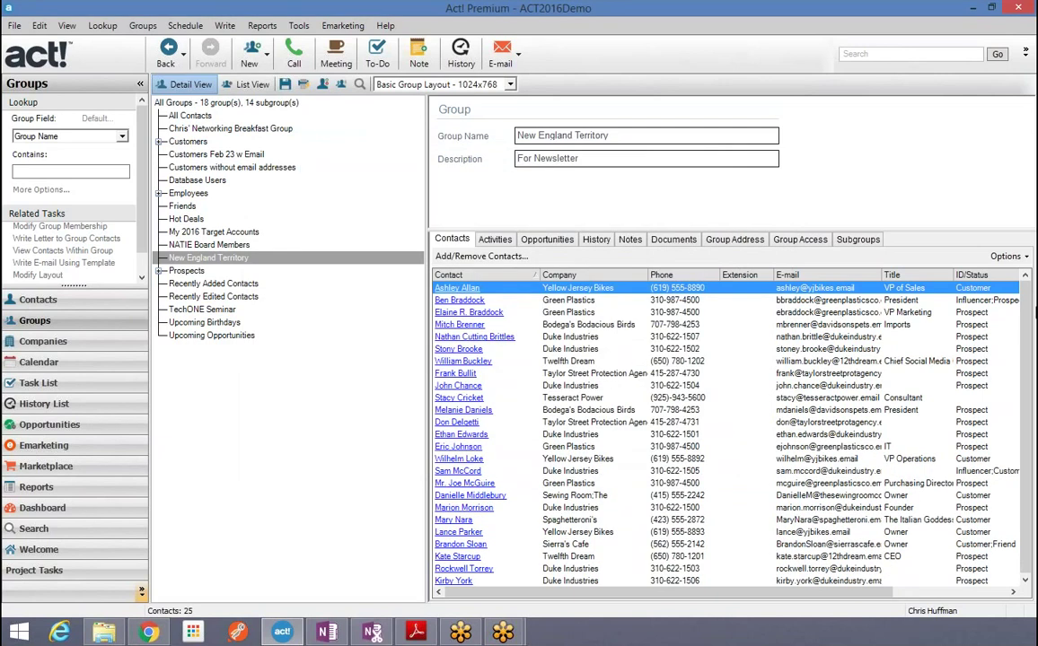
scroll(1027, 326, down, 1)
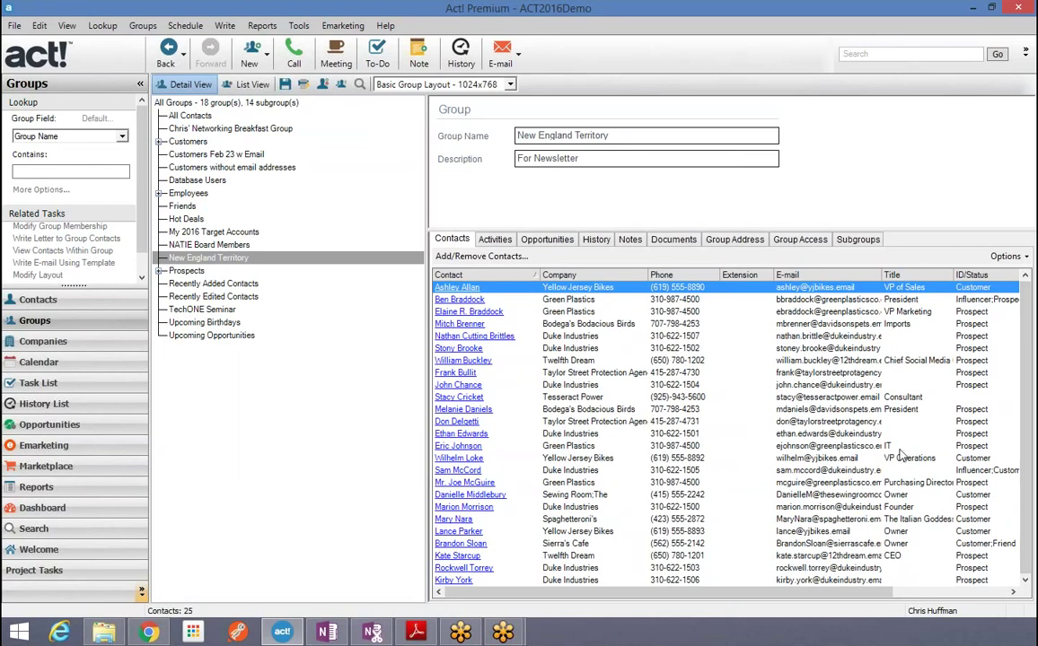
click(960, 590)
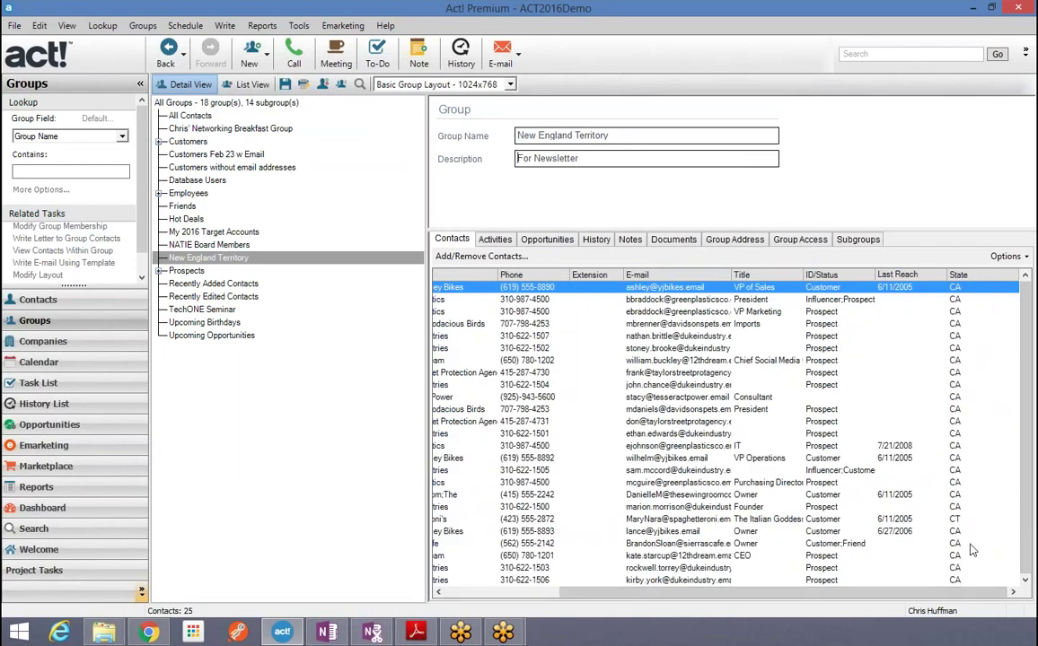
Step: Create a new contact with only the contact's full name and the state ME filled in, and save it
click(54, 299)
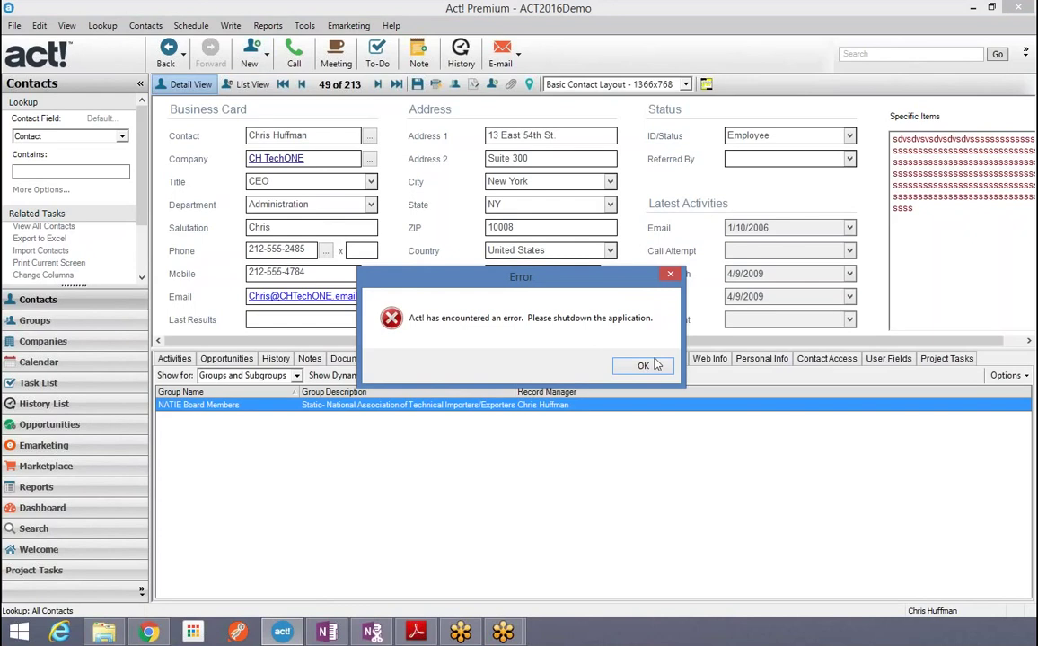
click(643, 367)
text(Jow)
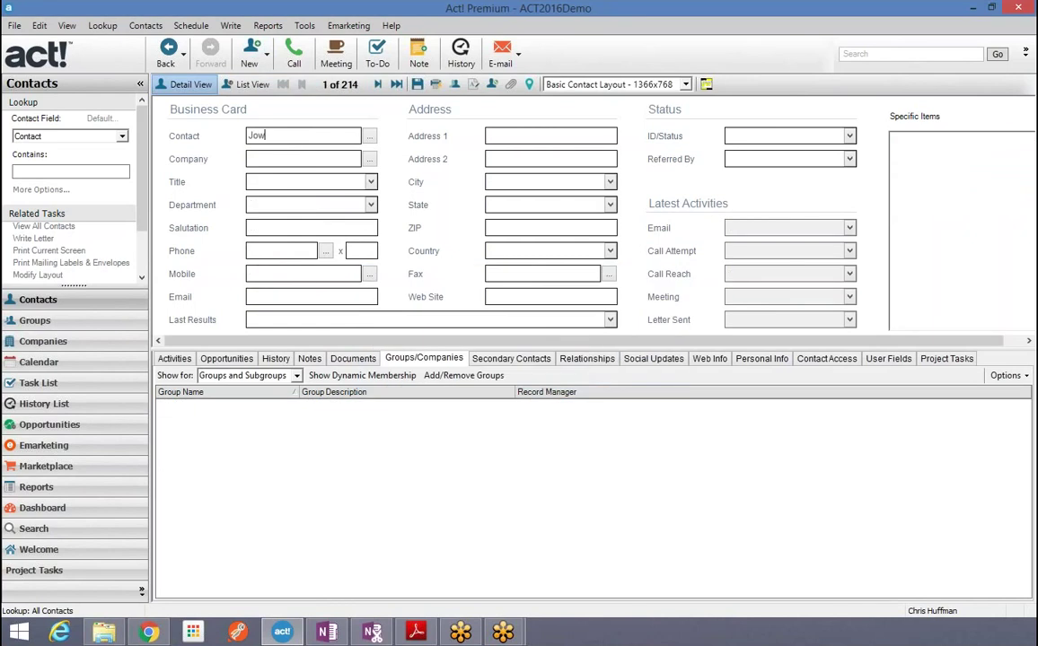
key(BackSpace)
text(e Mainer)
click(519, 204)
text(ME)
click(418, 84)
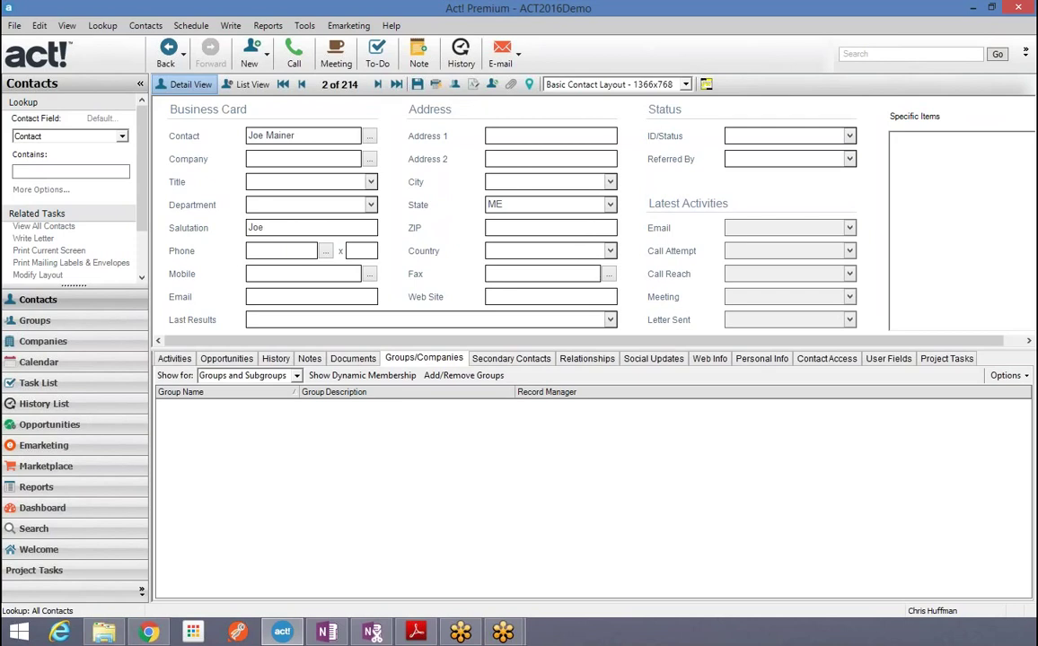
Step: Reopen the New England Territory group's criteria and put an opening parenthesis before the State ME criterion
click(25, 319)
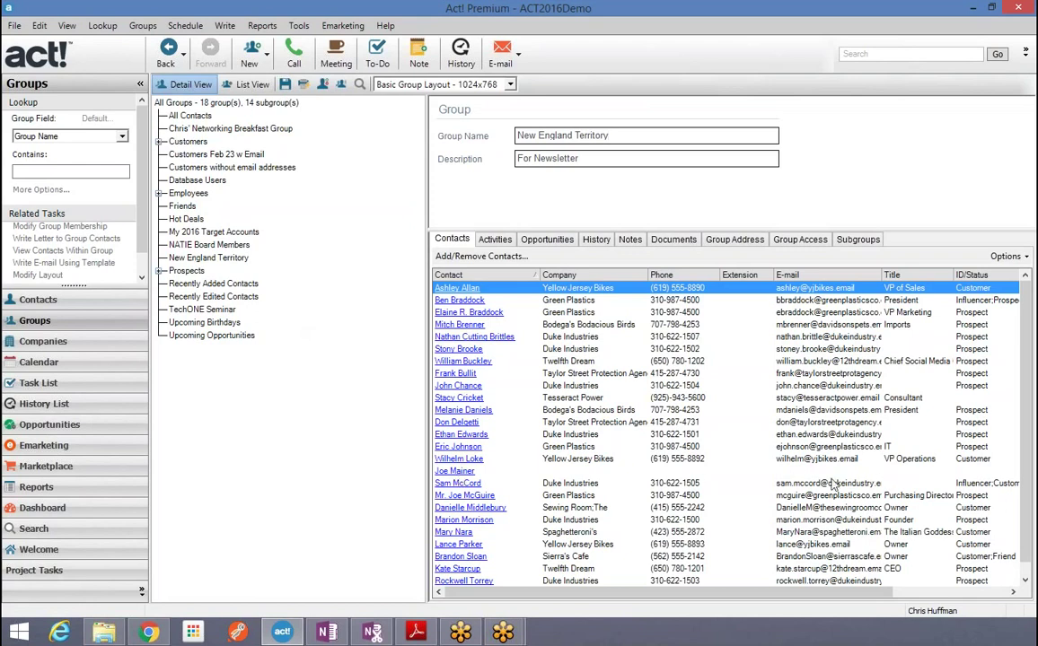
click(464, 257)
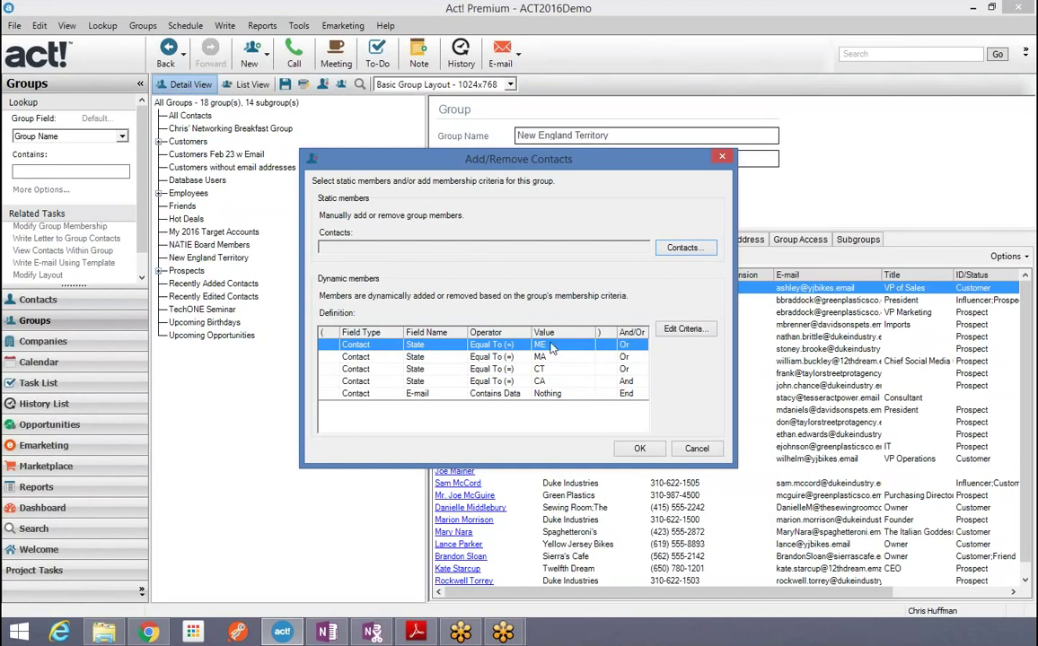
click(334, 348)
click(677, 328)
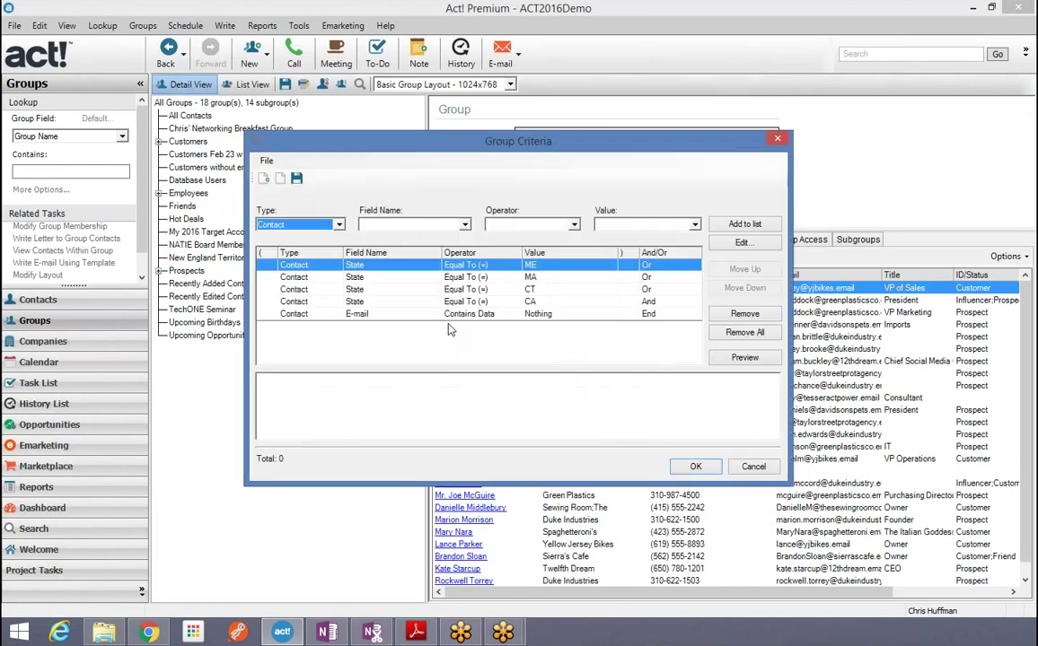
click(265, 266)
click(269, 265)
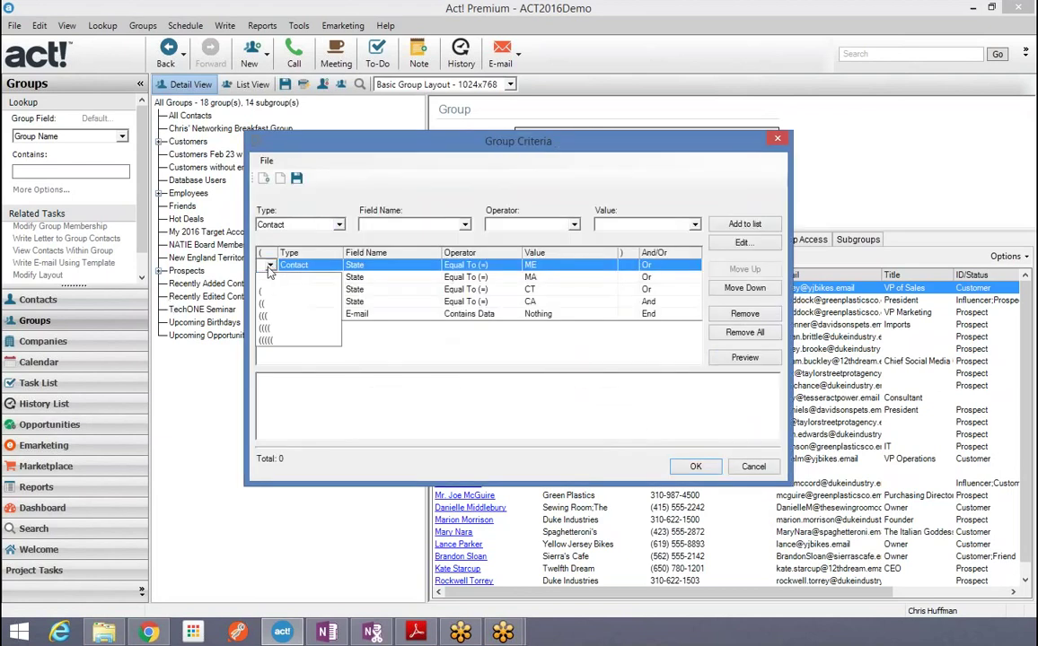
click(263, 290)
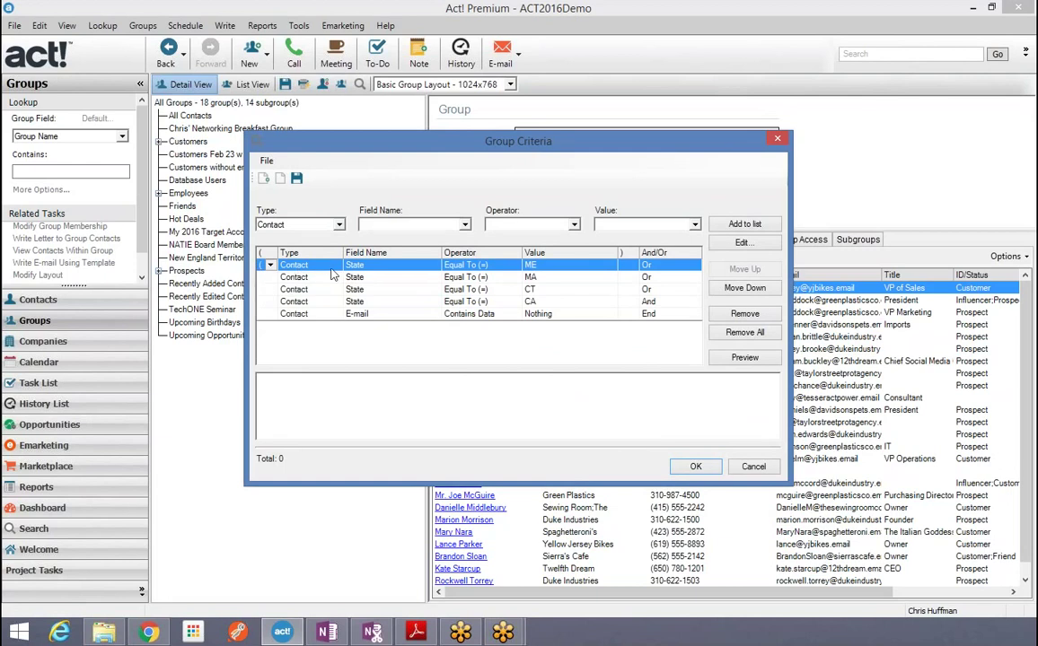
Step: Put a closing parenthesis after the State CA criterion, preview the matching contacts and apply the criteria to the New England Territory group
click(630, 302)
click(632, 303)
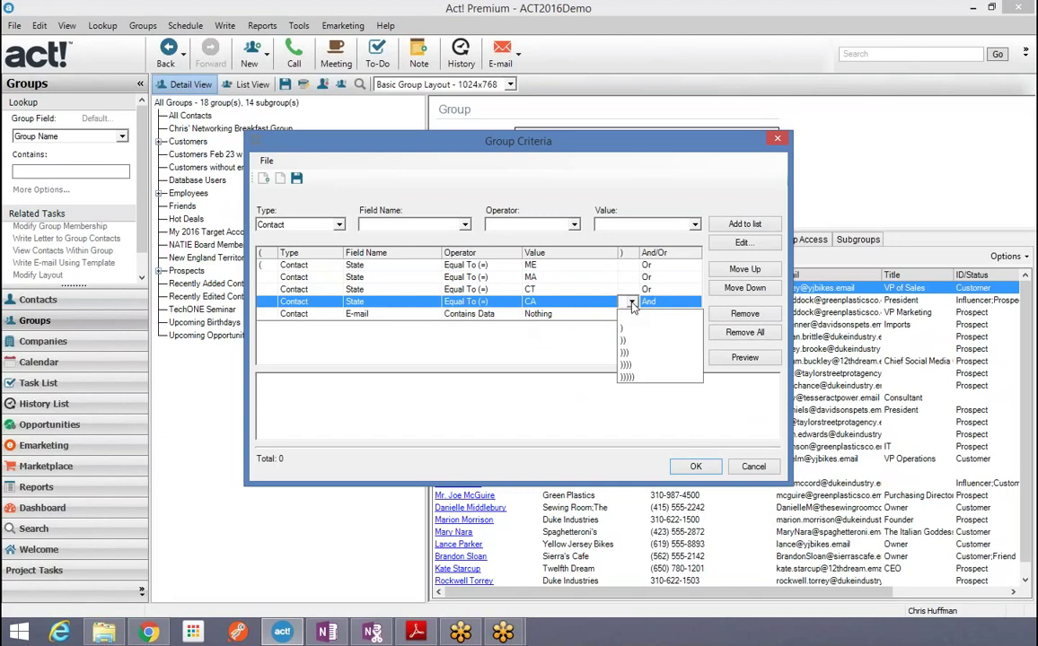
click(566, 316)
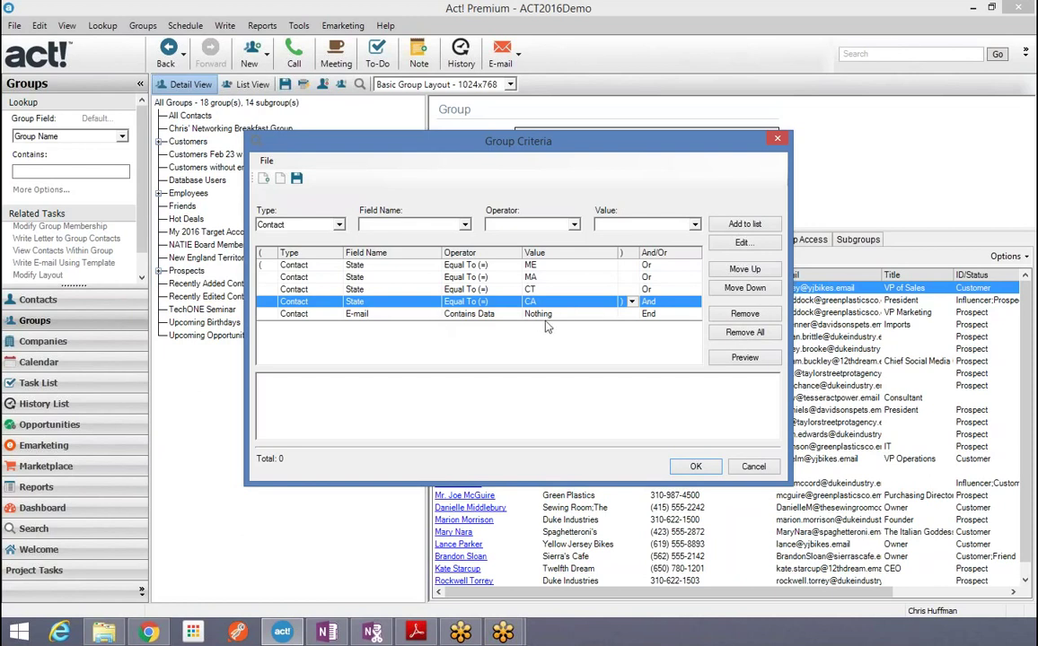
click(743, 358)
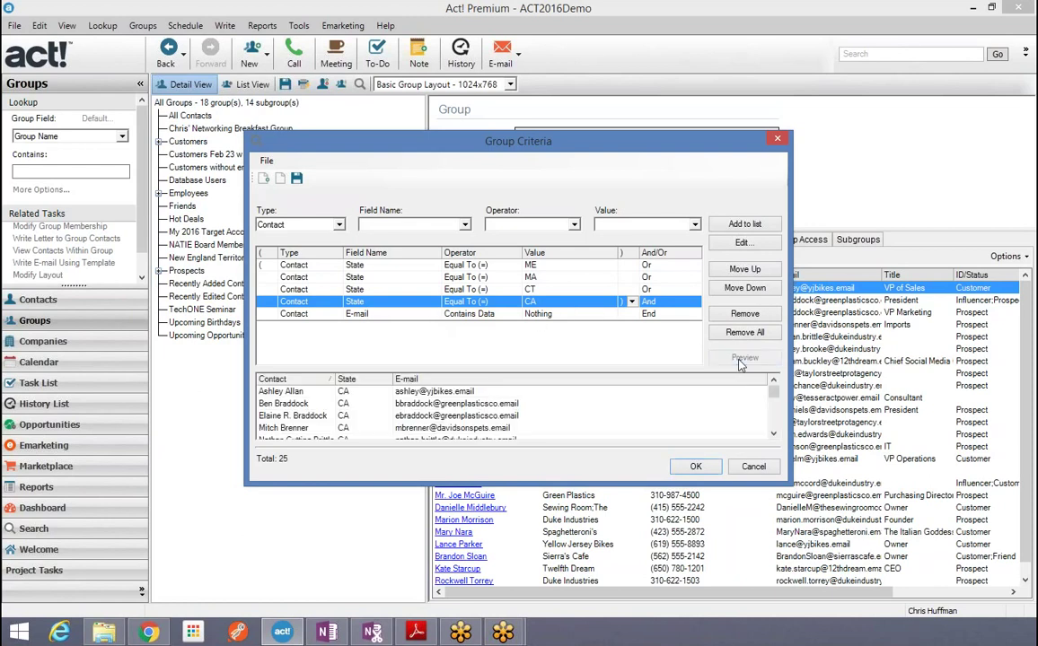
click(704, 466)
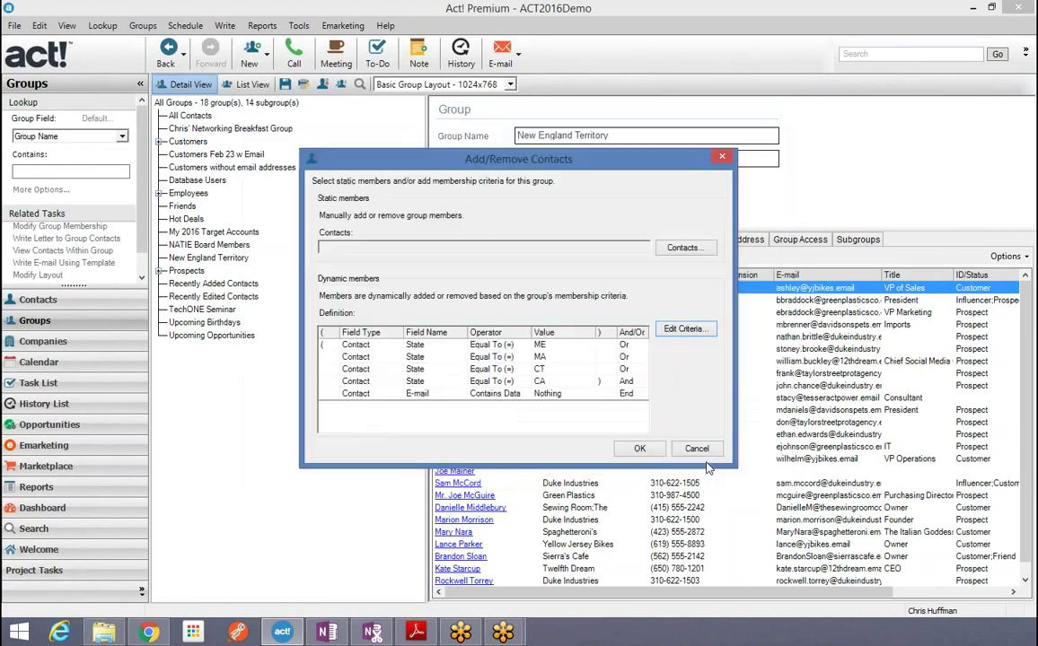
click(639, 448)
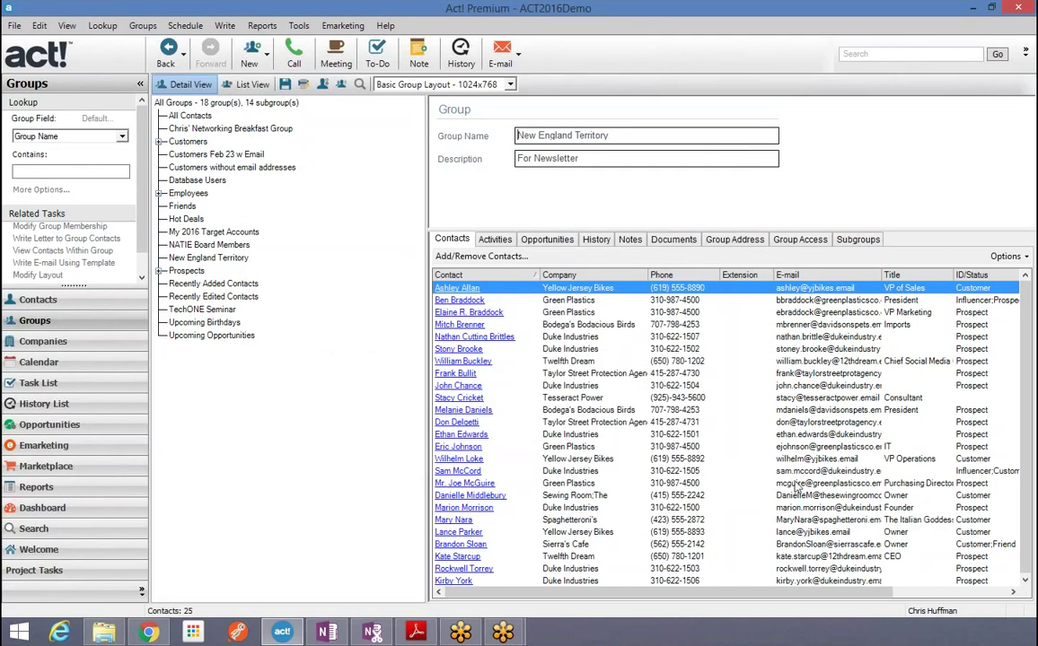
Step: Reopen the New England Territory group's criteria and check the And/Or choices for the final E-mail criterion, without changing the group
click(481, 256)
click(683, 329)
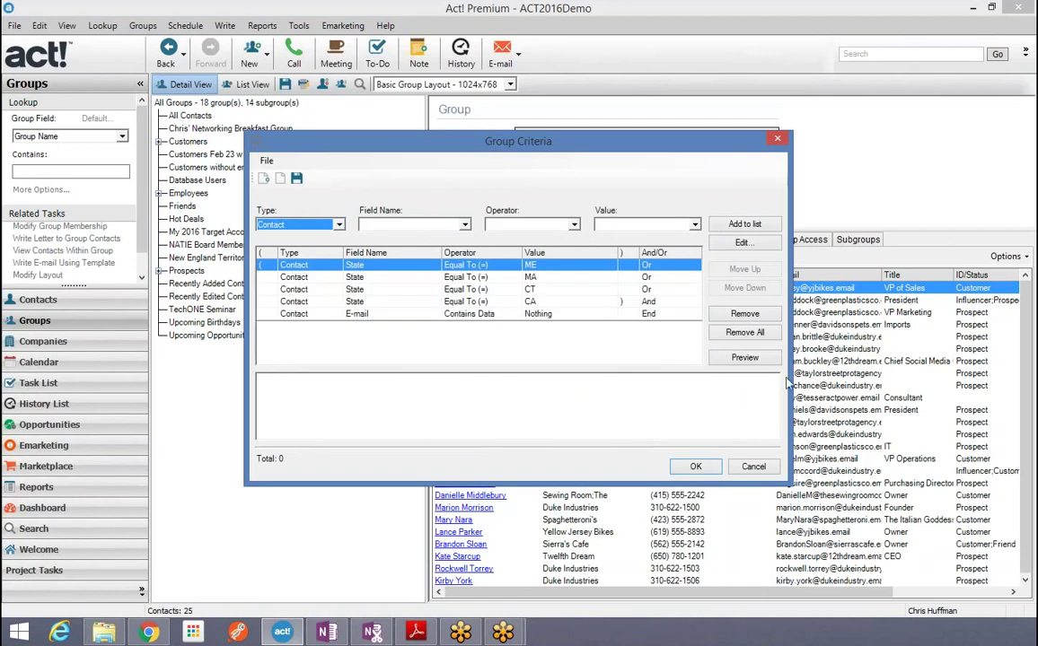
click(744, 357)
click(650, 315)
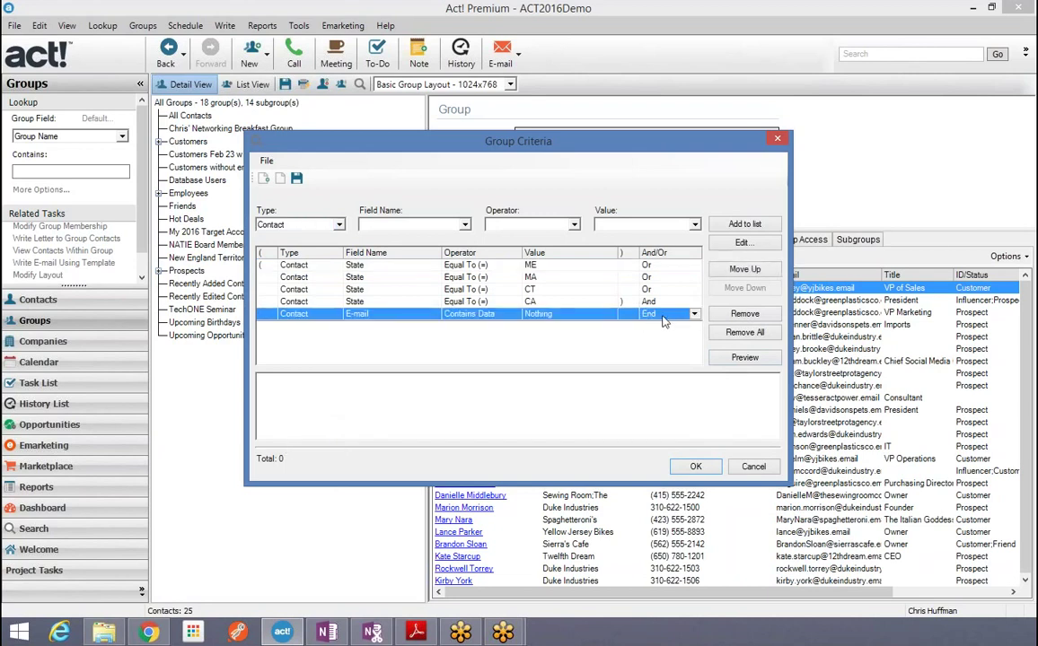
click(695, 314)
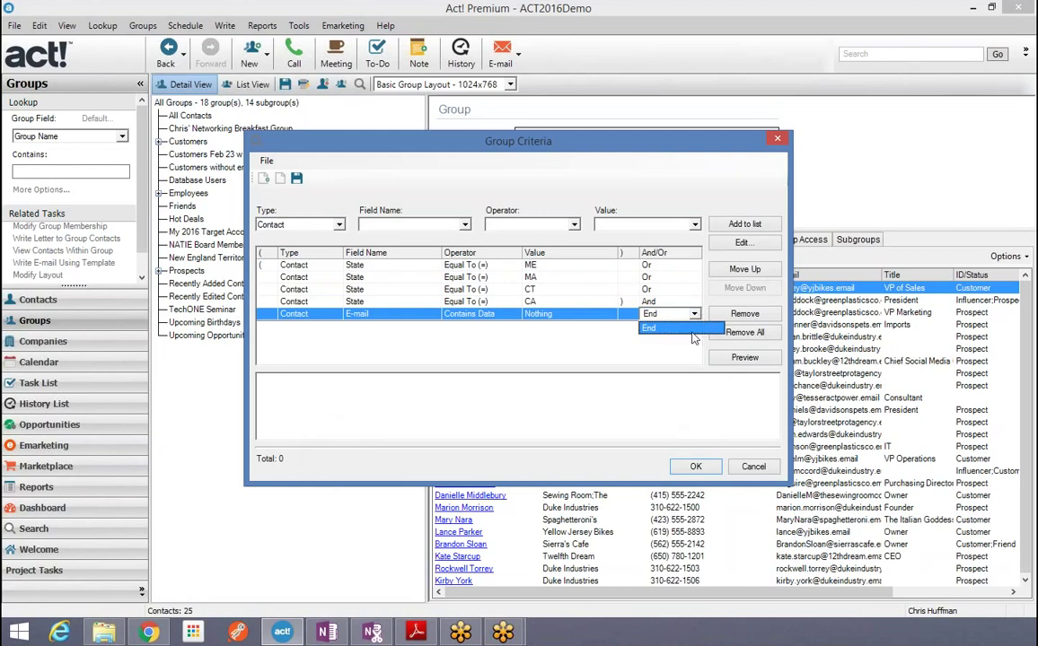
click(646, 328)
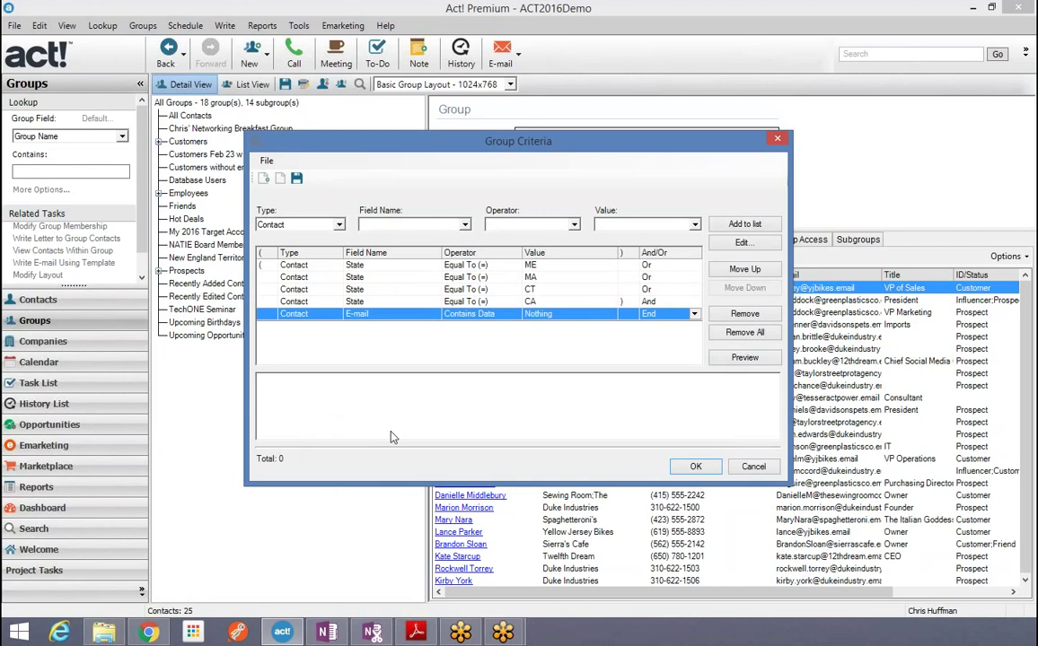
click(695, 467)
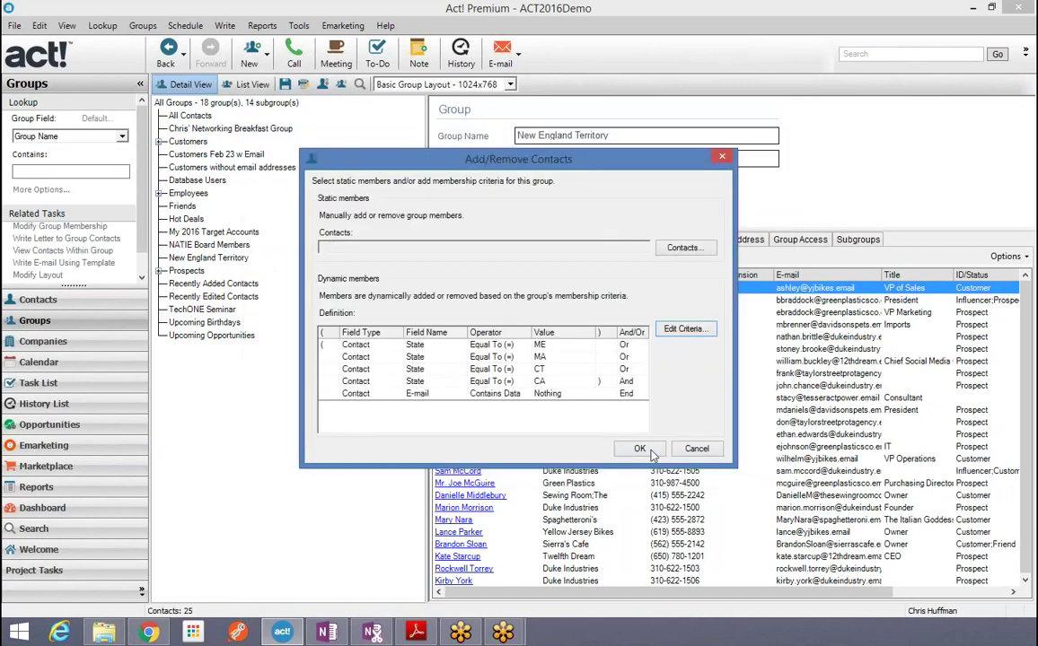
click(695, 449)
Step: Open the detail record of the London contact at CH Gourmet Coffee from the contact list and dismiss any error
click(59, 302)
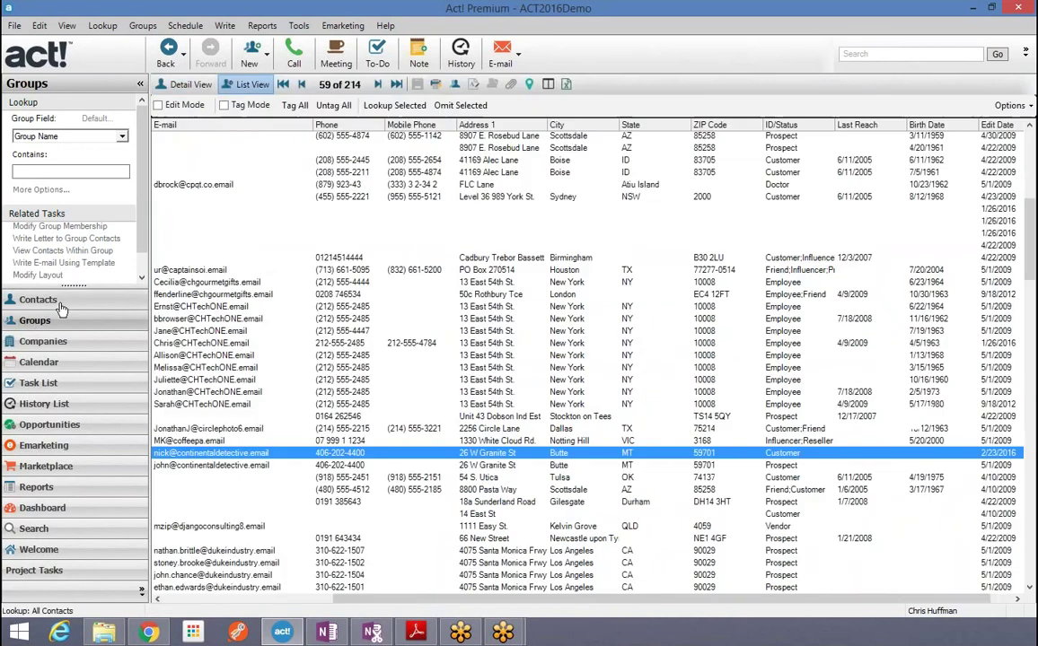
double_click(329, 265)
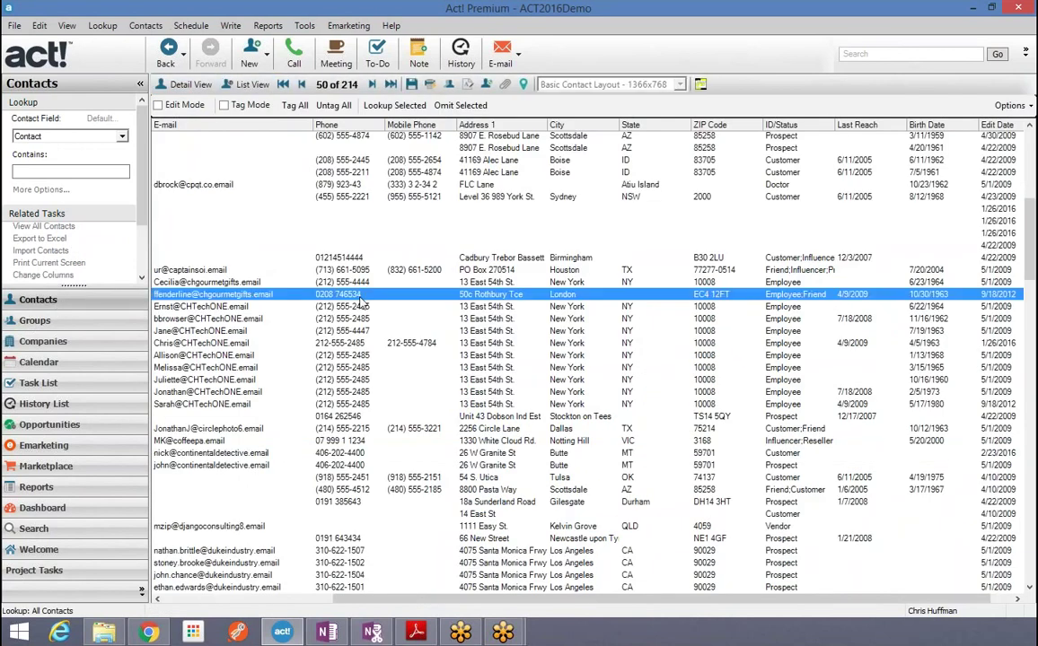
click(639, 364)
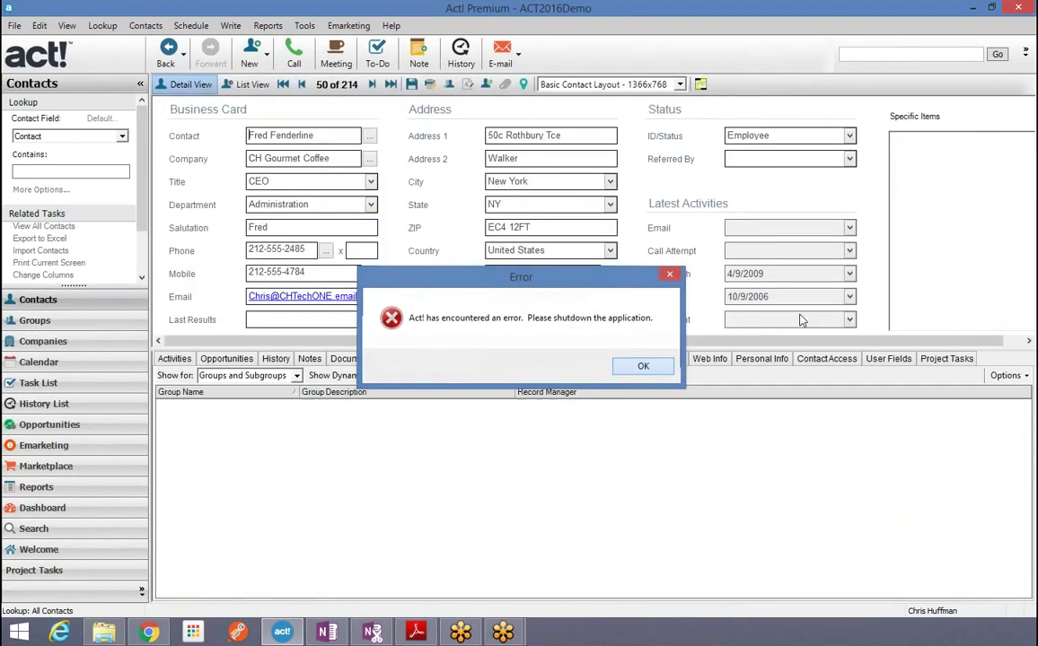
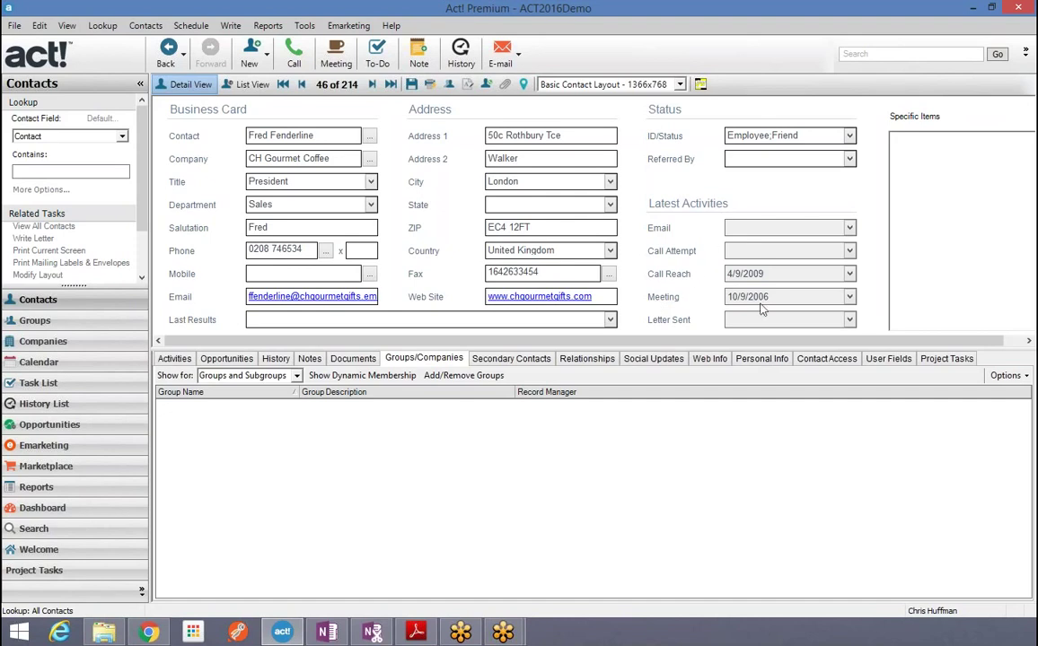
Step: Record a Call Attempted history for the contact, regarding "said hi. everything is good"
click(460, 54)
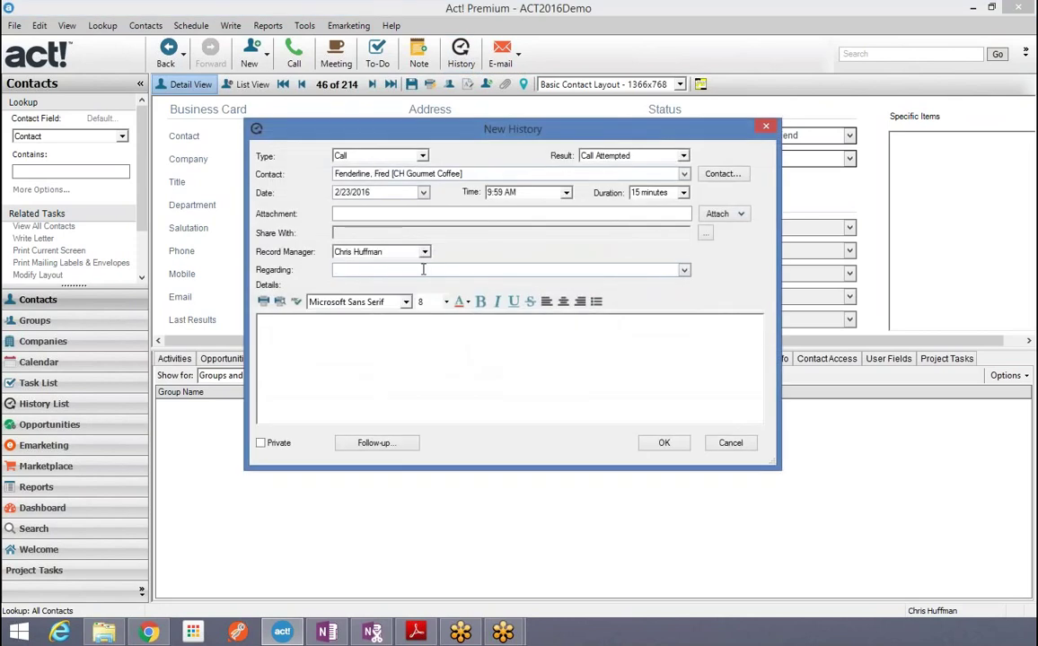
text(sald hi. everything is good)
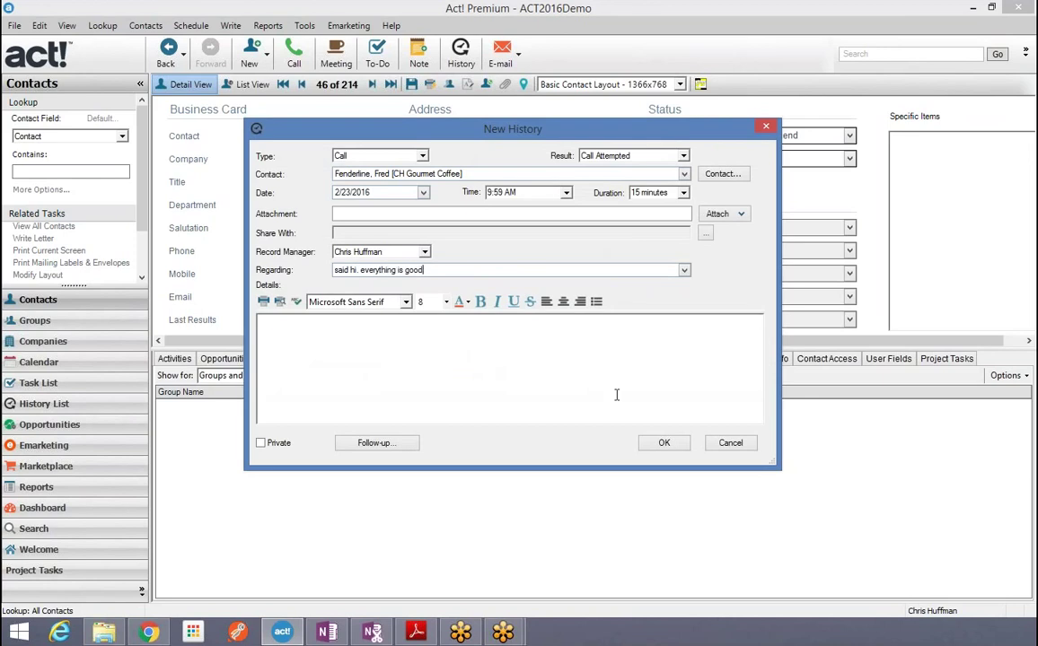
click(664, 444)
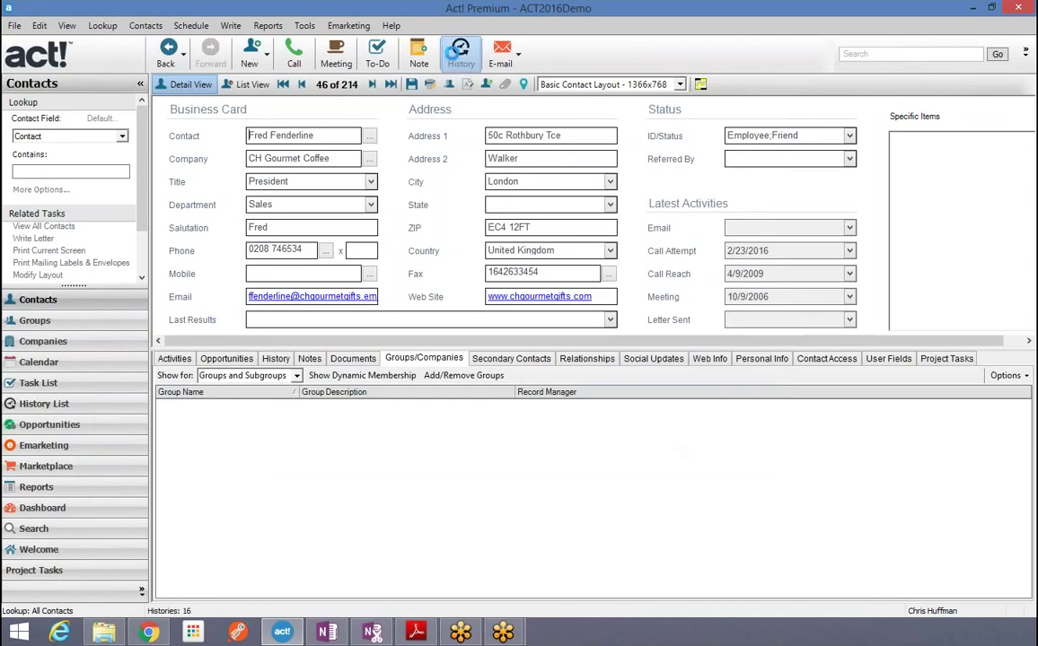
Step: Record a Call Completed history for the contact, regarding "everything is really good"
click(461, 54)
click(684, 156)
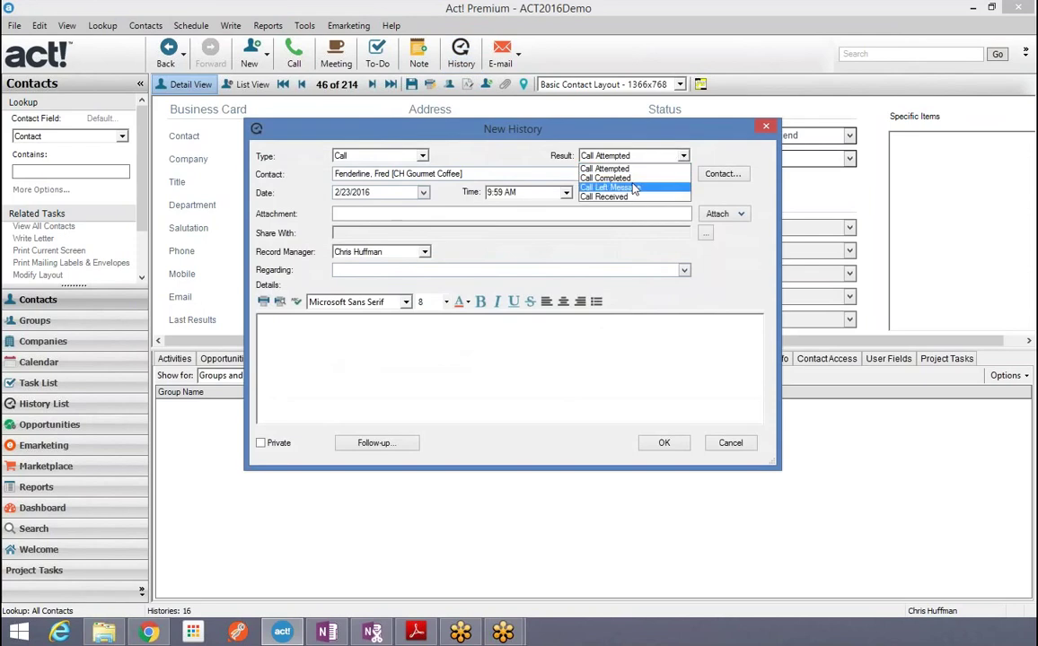
click(603, 176)
click(499, 270)
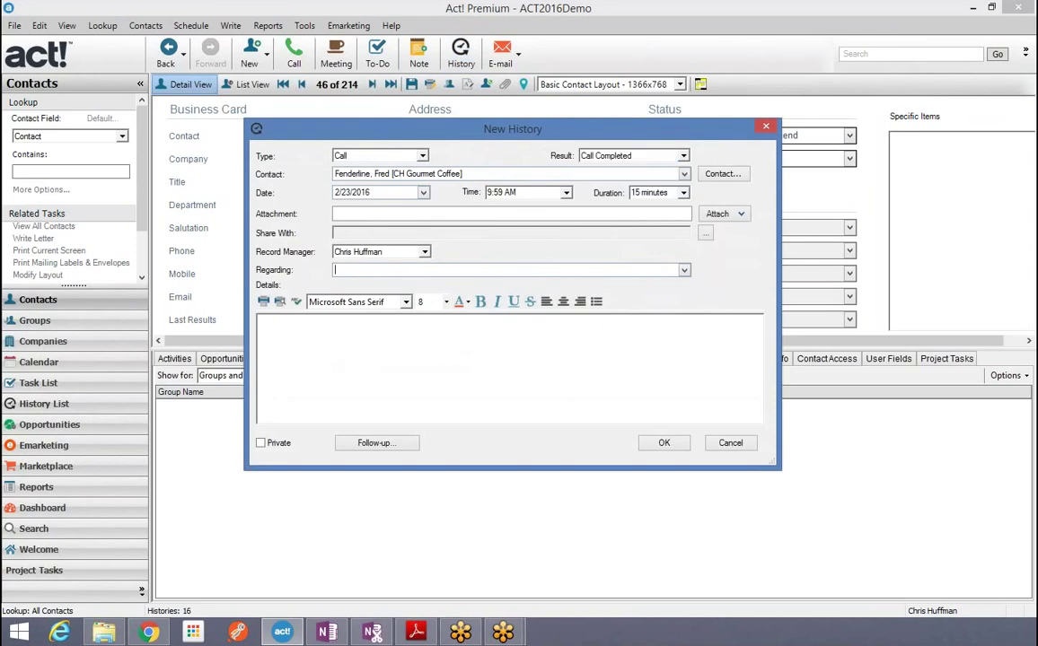
text(everything is really good)
click(663, 443)
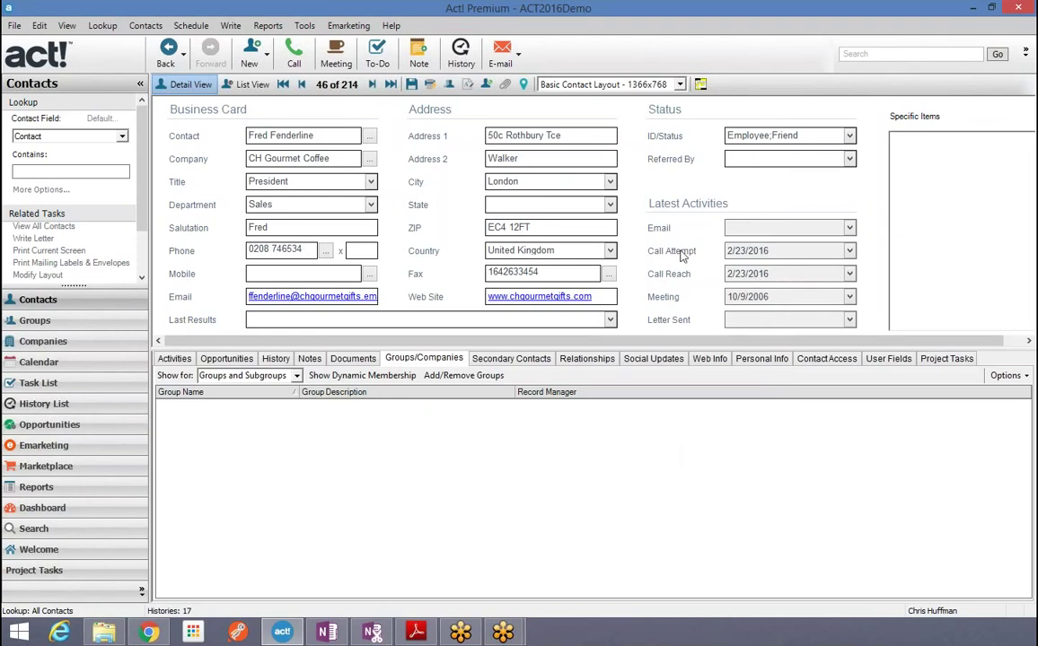
Step: Record a Meeting Held history for the contact dated 2/2/2016, regarding "demonstration", and dismiss any error dialogs
click(461, 56)
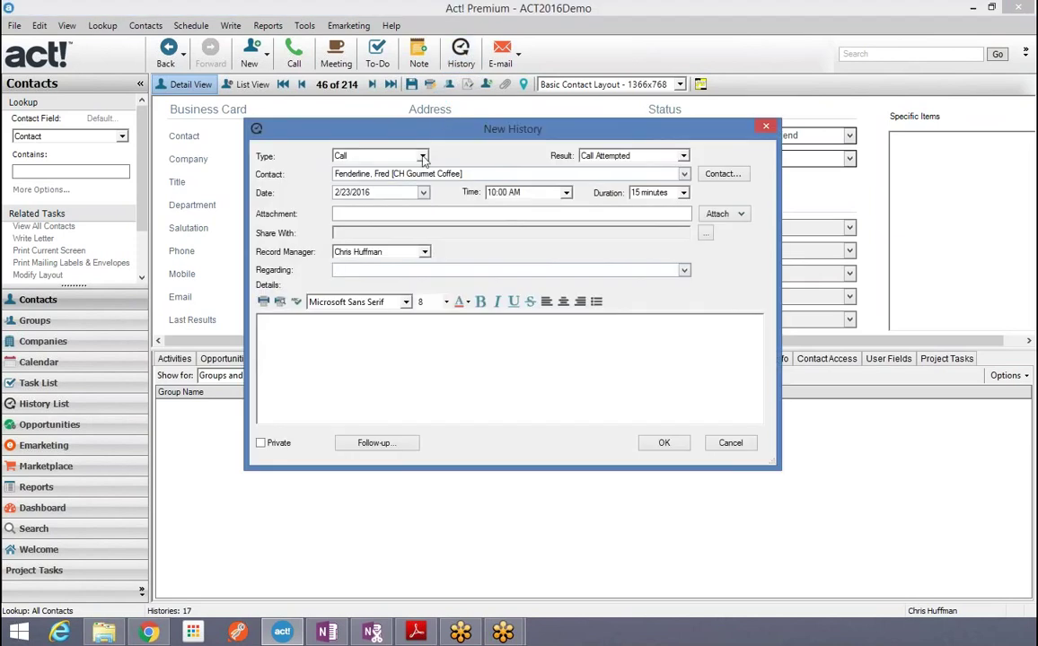
click(382, 155)
click(383, 178)
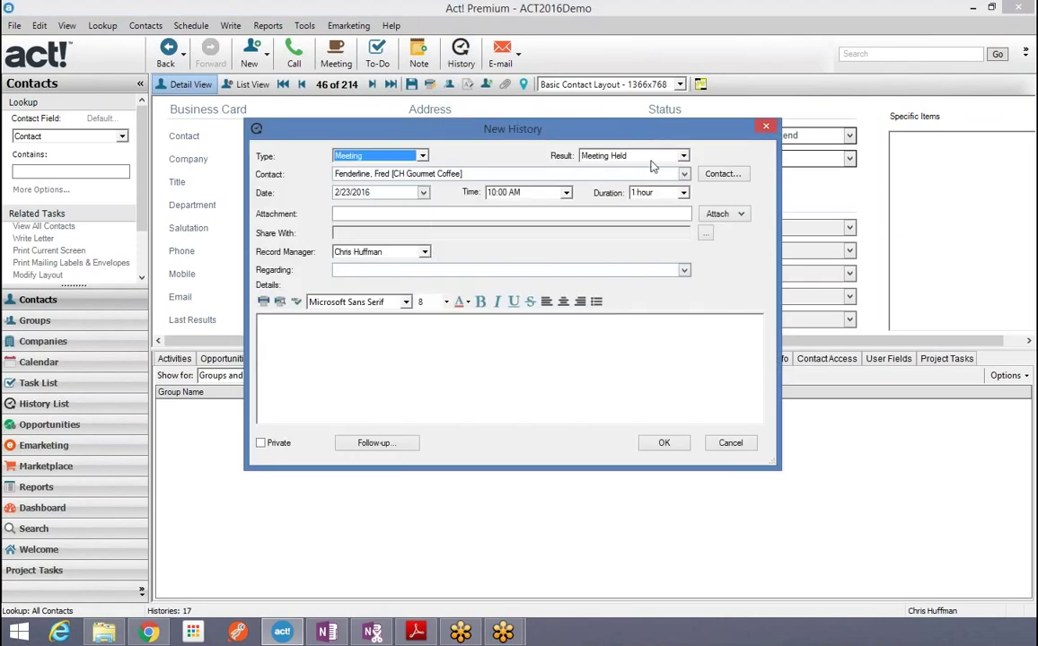
click(424, 193)
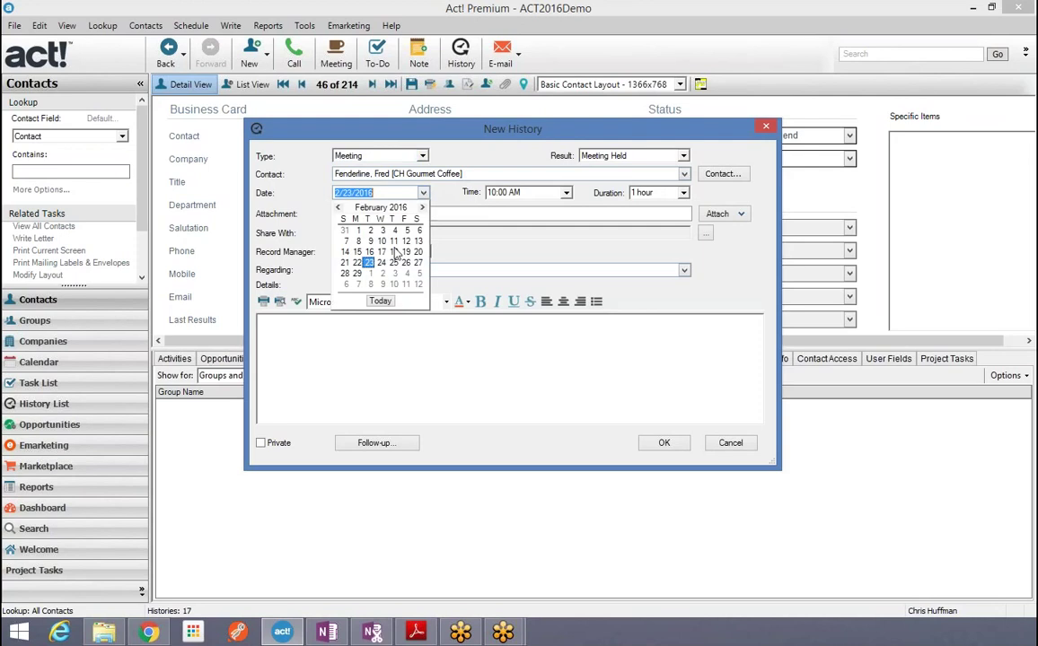
click(337, 210)
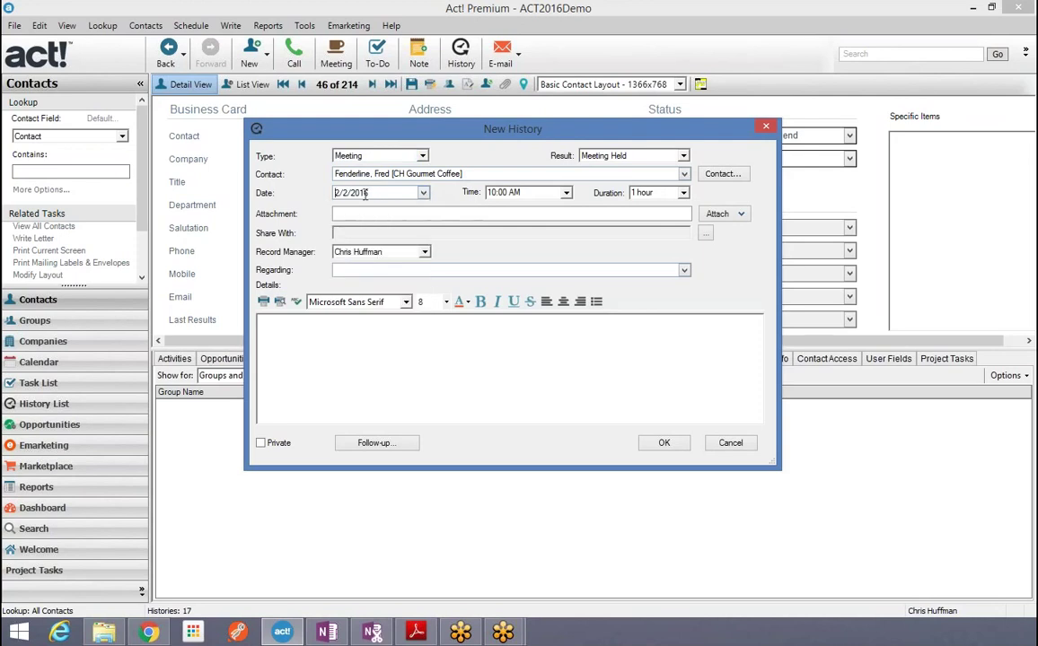
click(387, 270)
text(demonstration)
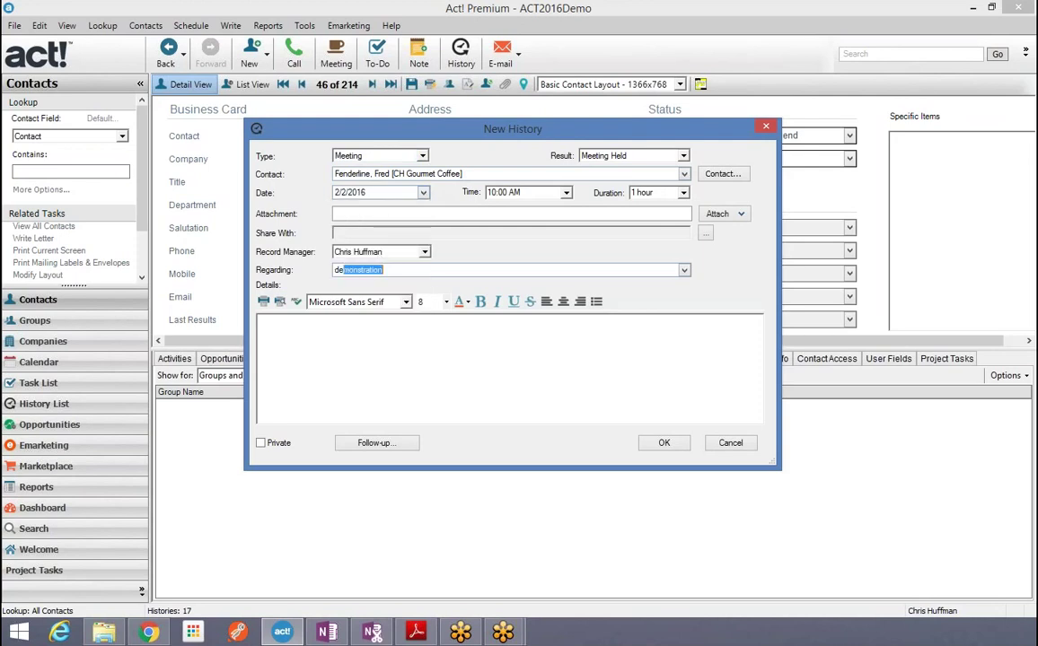
click(664, 443)
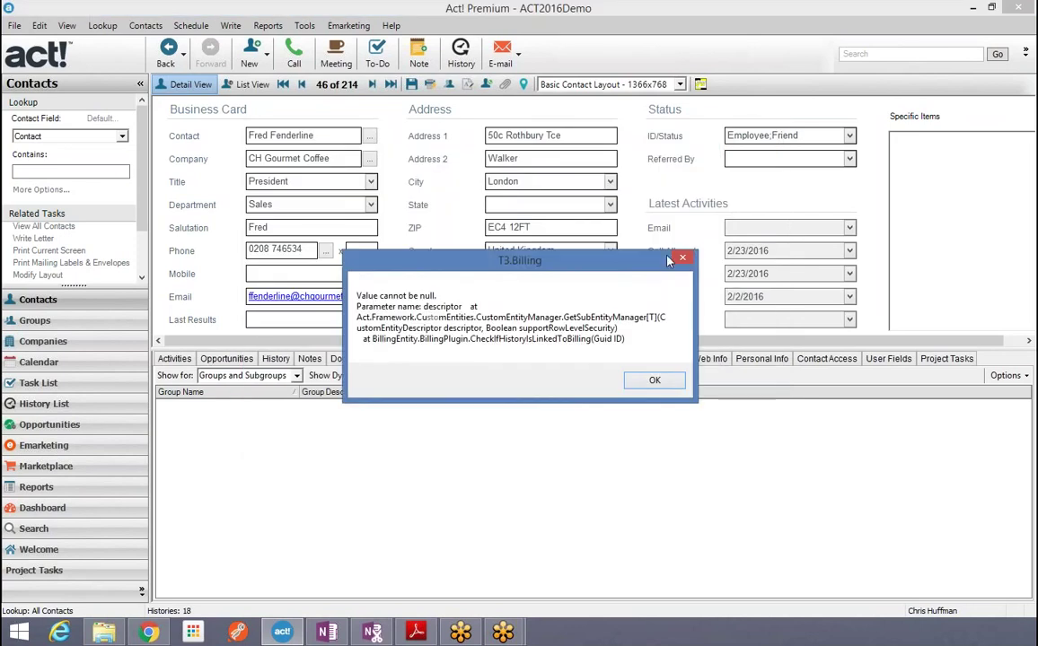
click(654, 379)
click(644, 380)
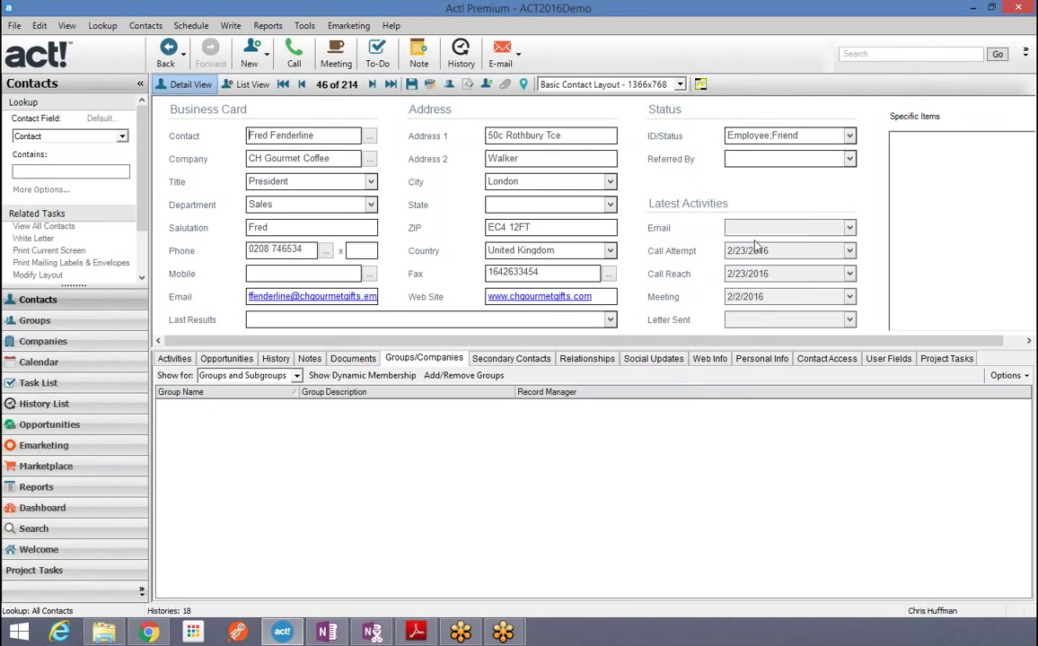
Step: Create a new group named "People met with in last 365 days"
click(37, 323)
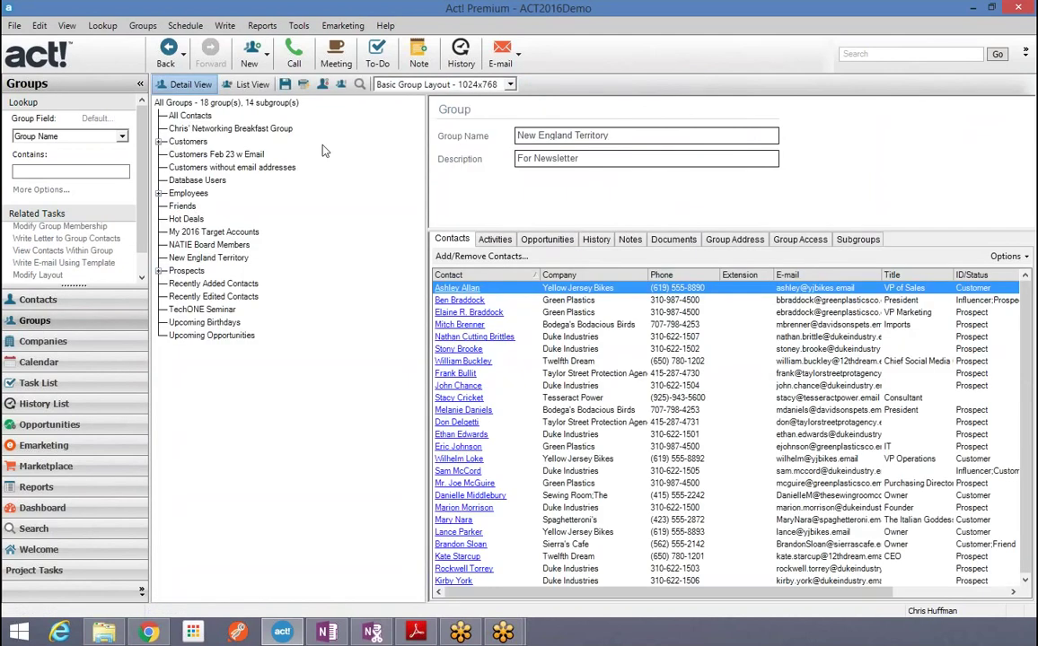
click(252, 52)
text(People met wih in last)
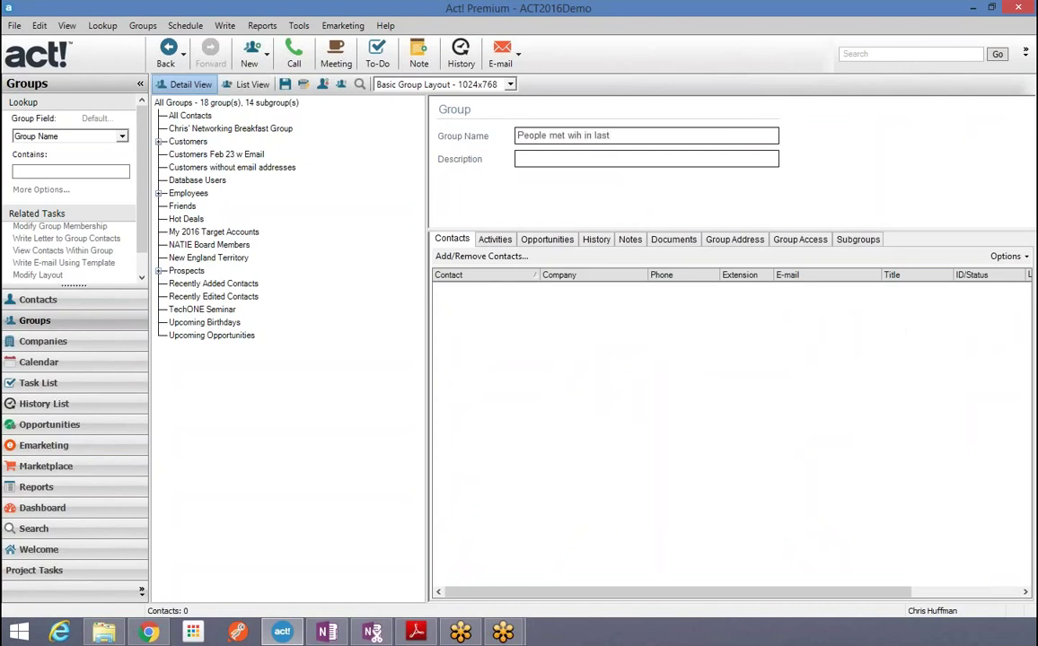
text( 365 days)
click(577, 135)
text(t)
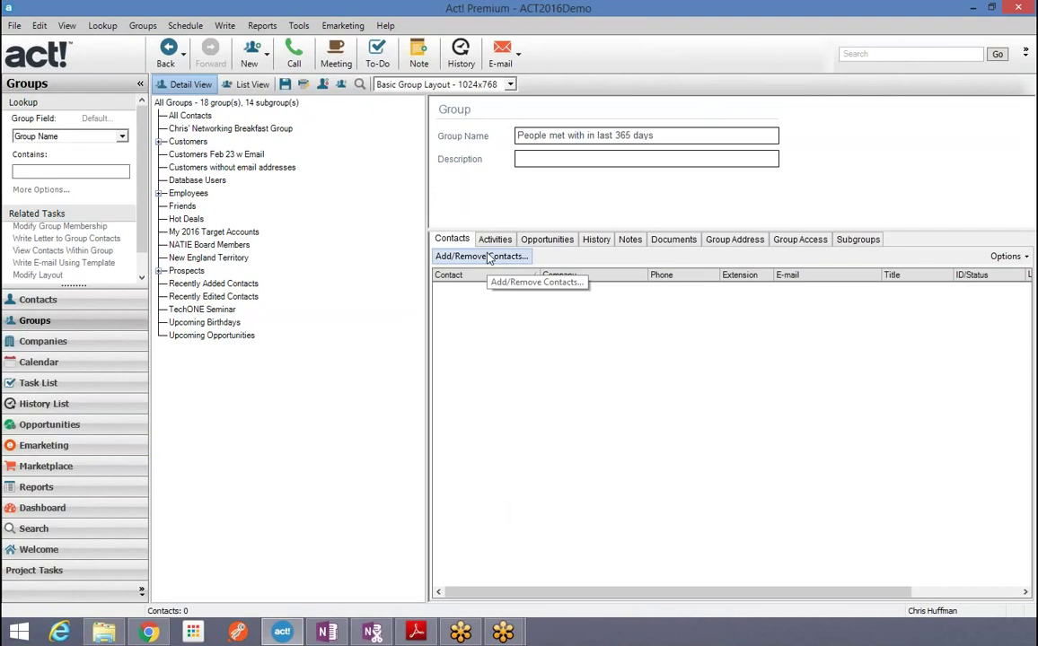
Step: Give the new group a dynamic membership criterion of contact Last Meeting Within Last [days] 365 and apply it
click(488, 258)
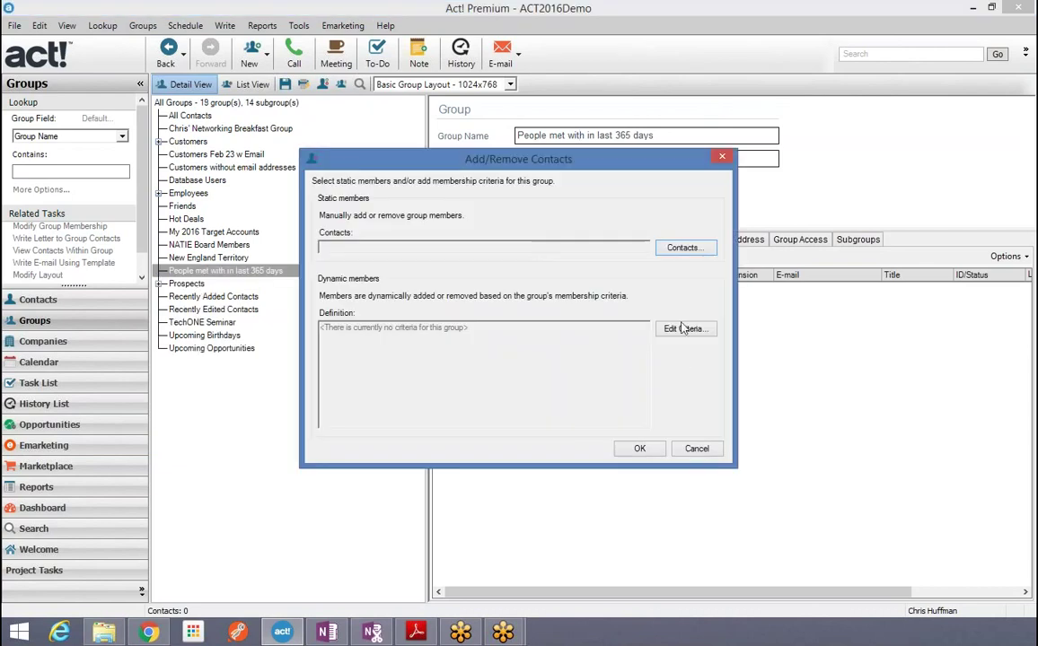
click(684, 329)
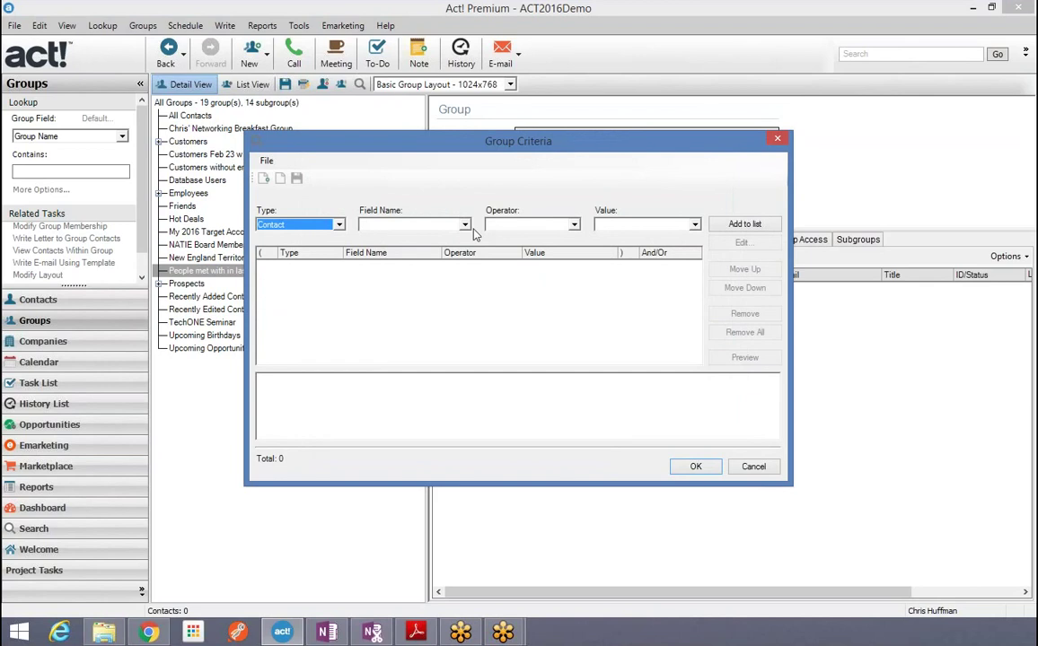
click(413, 224)
scroll(468, 291, down, 2)
scroll(468, 291, down, 12)
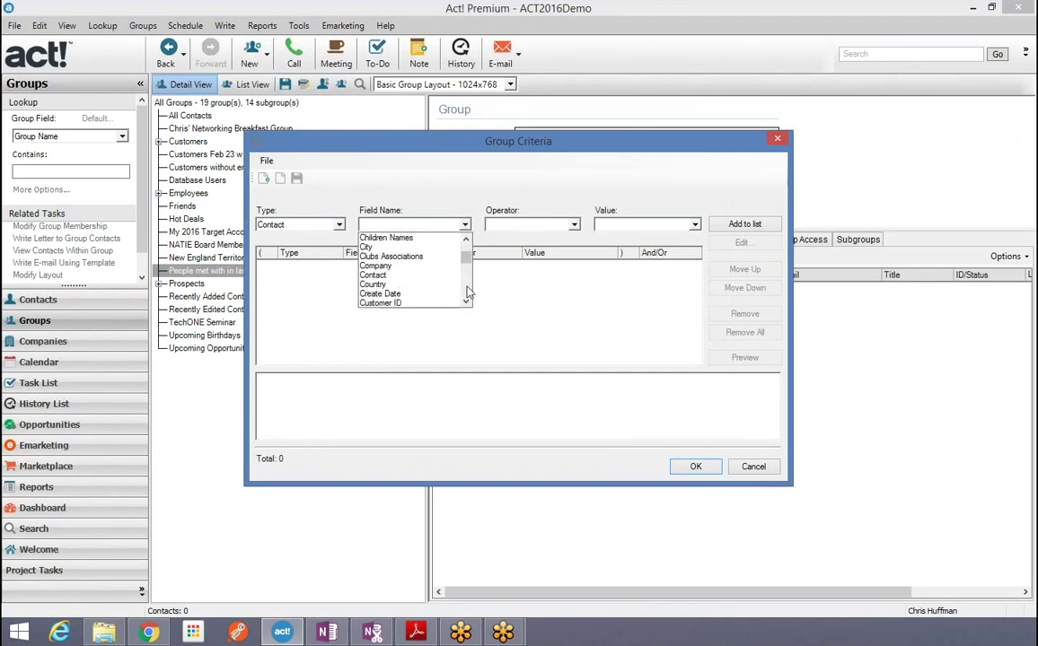
scroll(467, 292, down, 4)
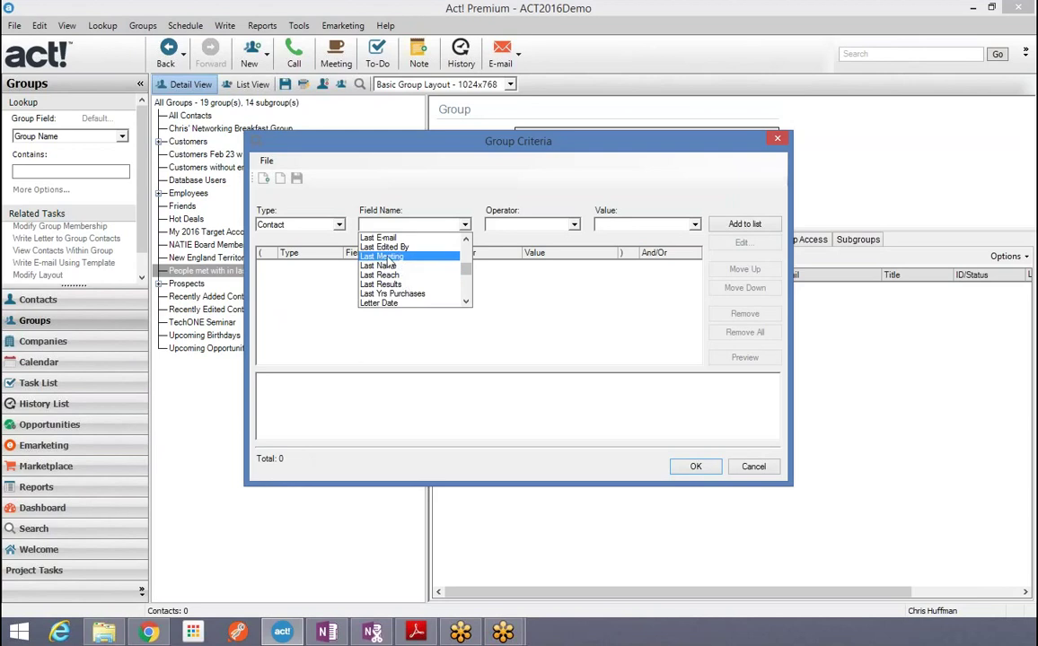
click(381, 257)
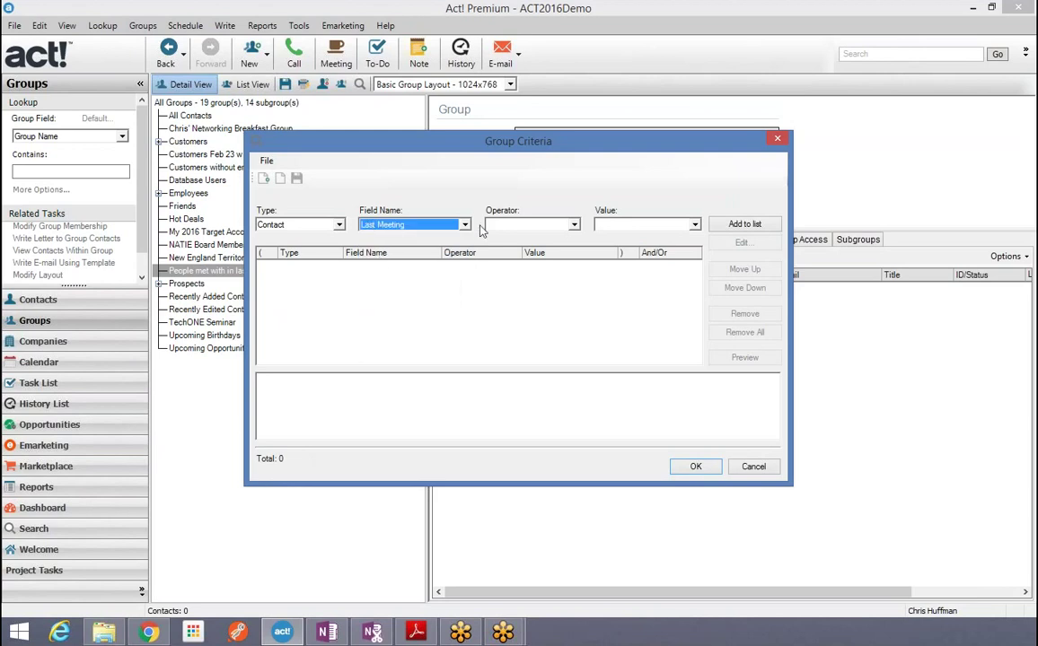
click(529, 223)
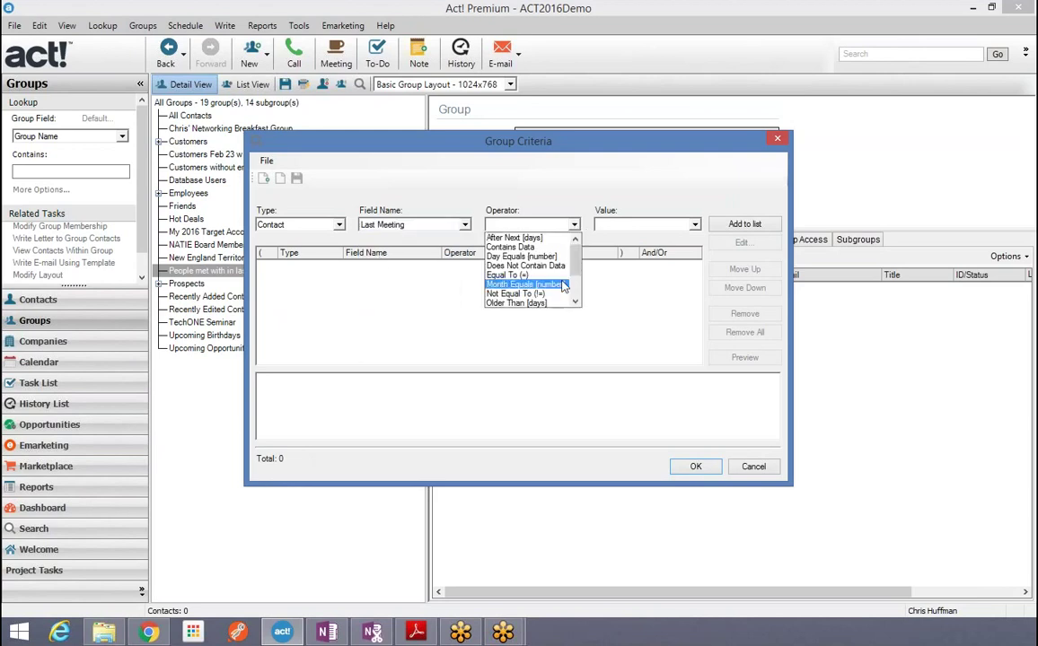
scroll(575, 286, down, 2)
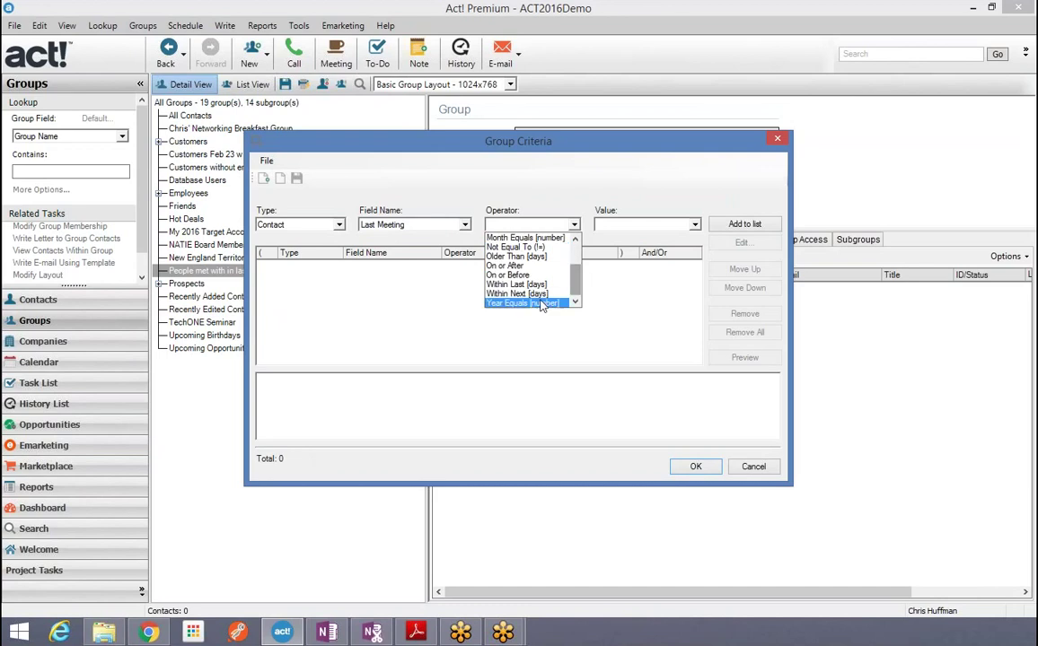
click(530, 284)
click(609, 226)
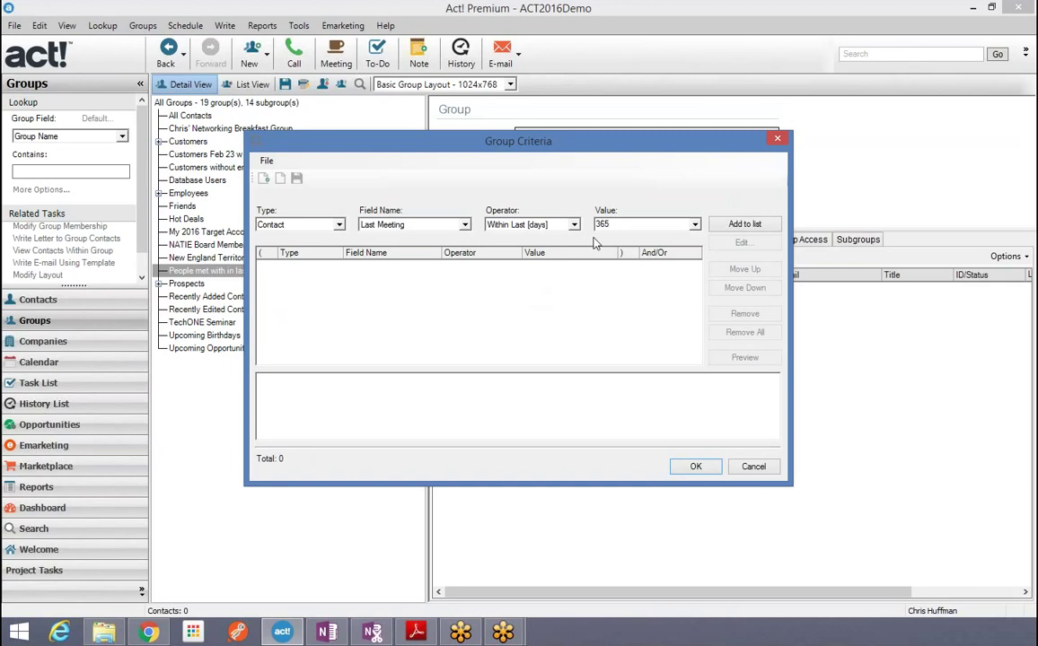
click(735, 225)
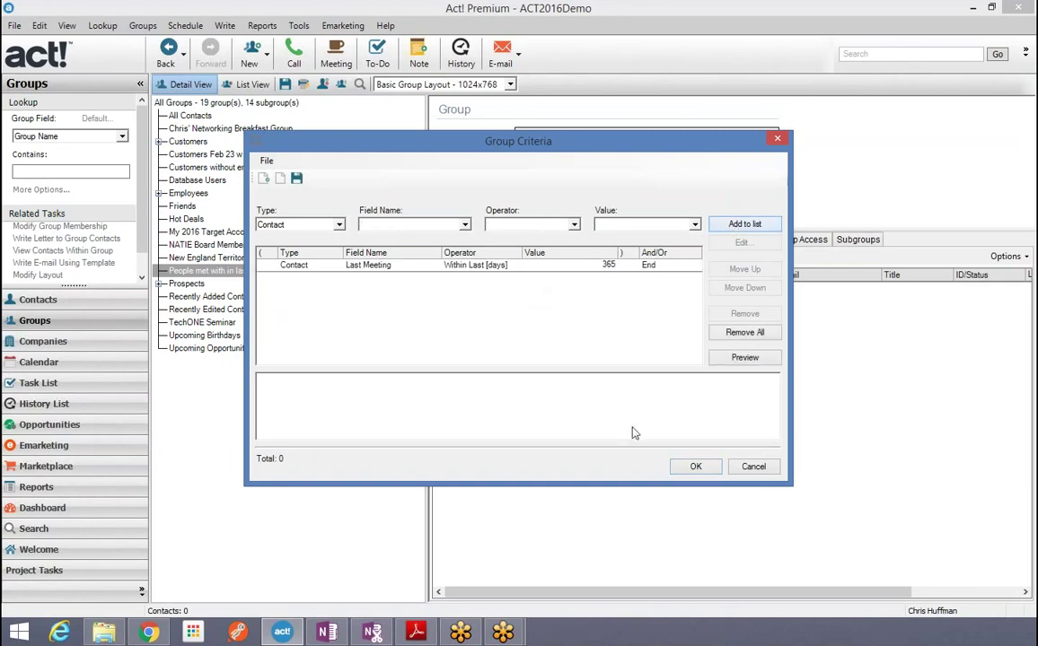
click(695, 467)
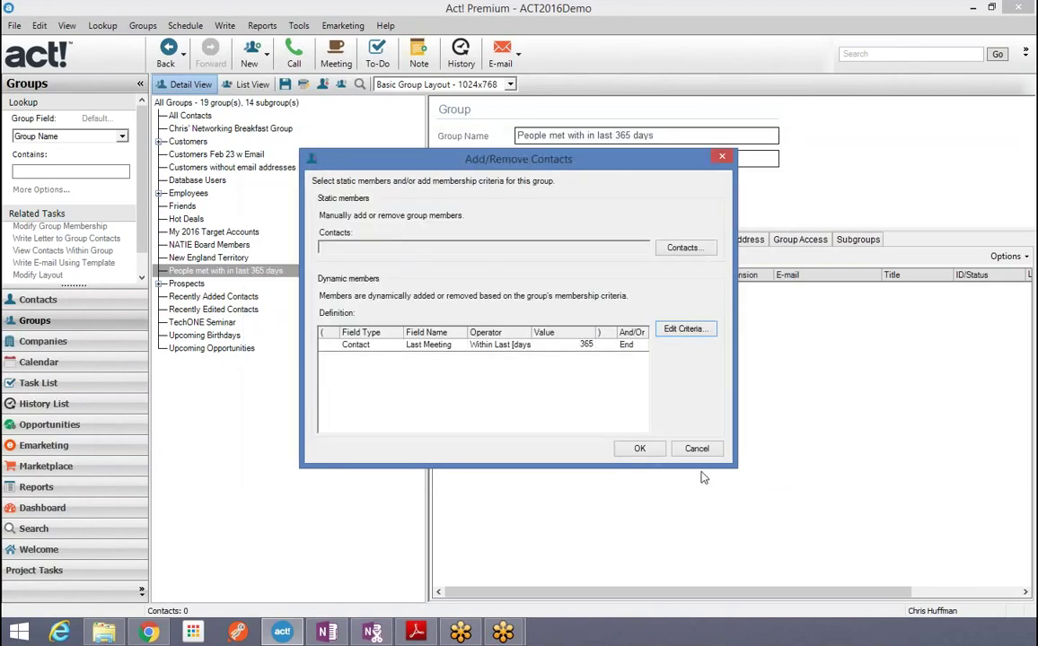
click(641, 448)
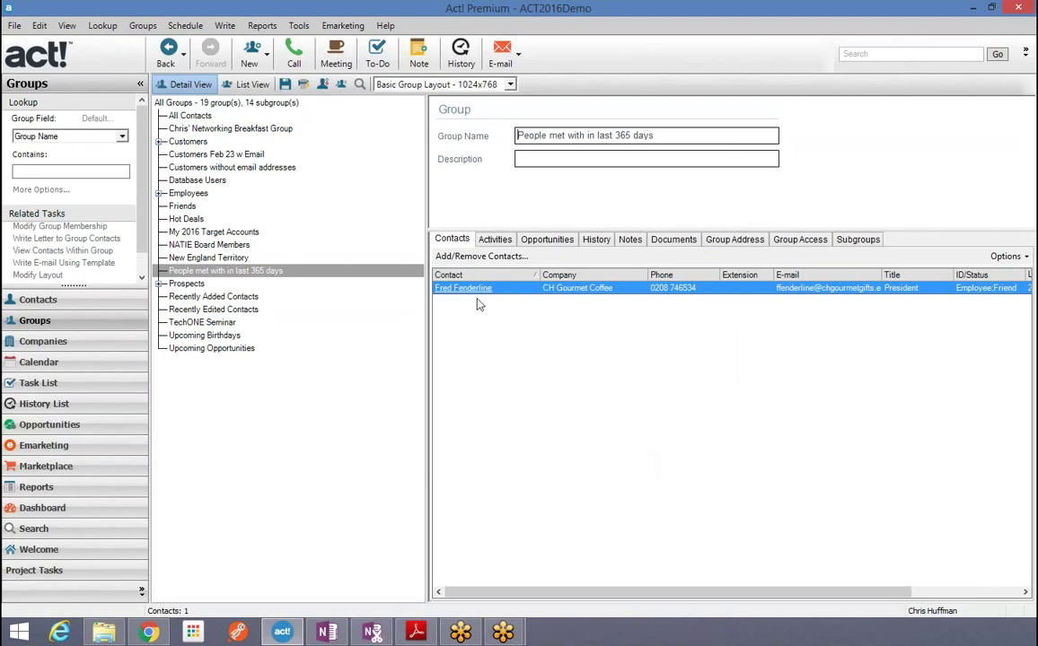
Step: Open the detail record of the Continental Energy contact in Tulsa from the contact list, dismissing the error dialog
click(107, 303)
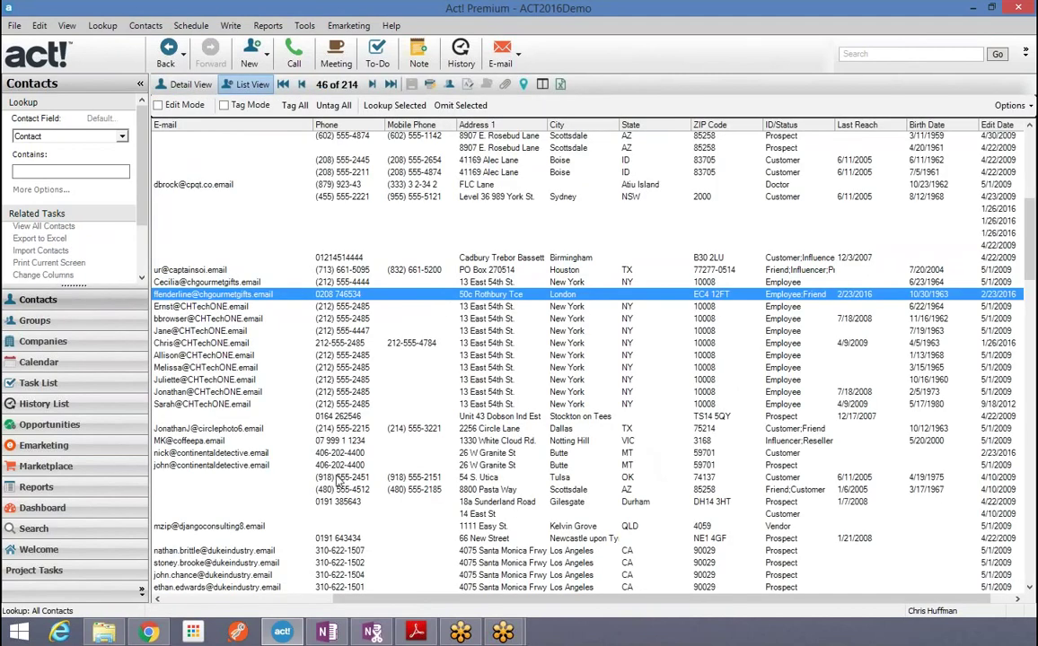
click(338, 478)
double_click(339, 481)
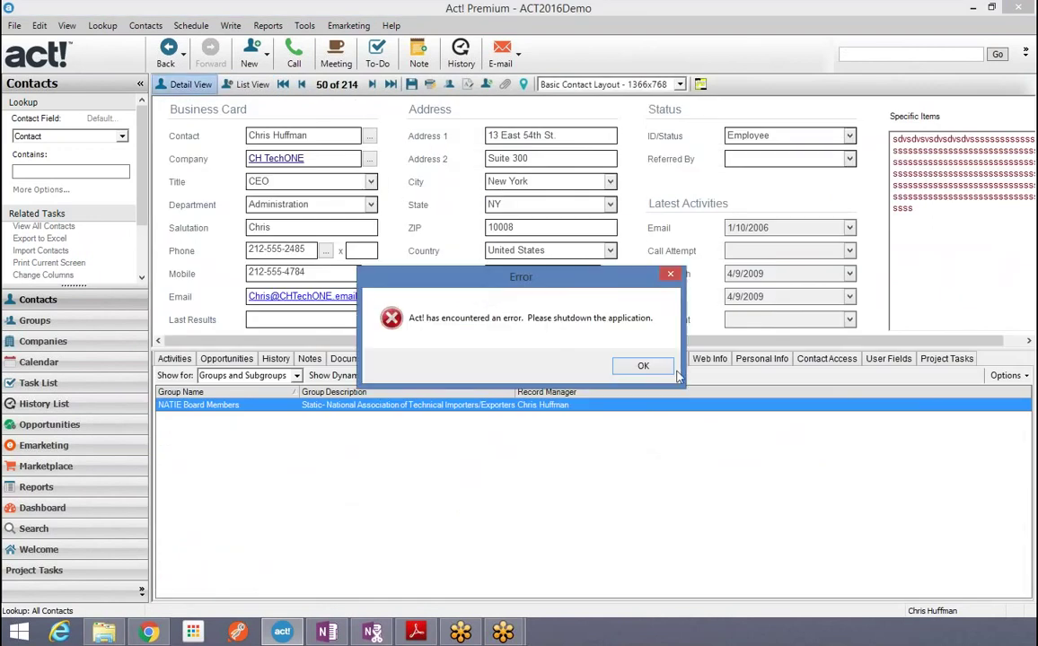
click(643, 365)
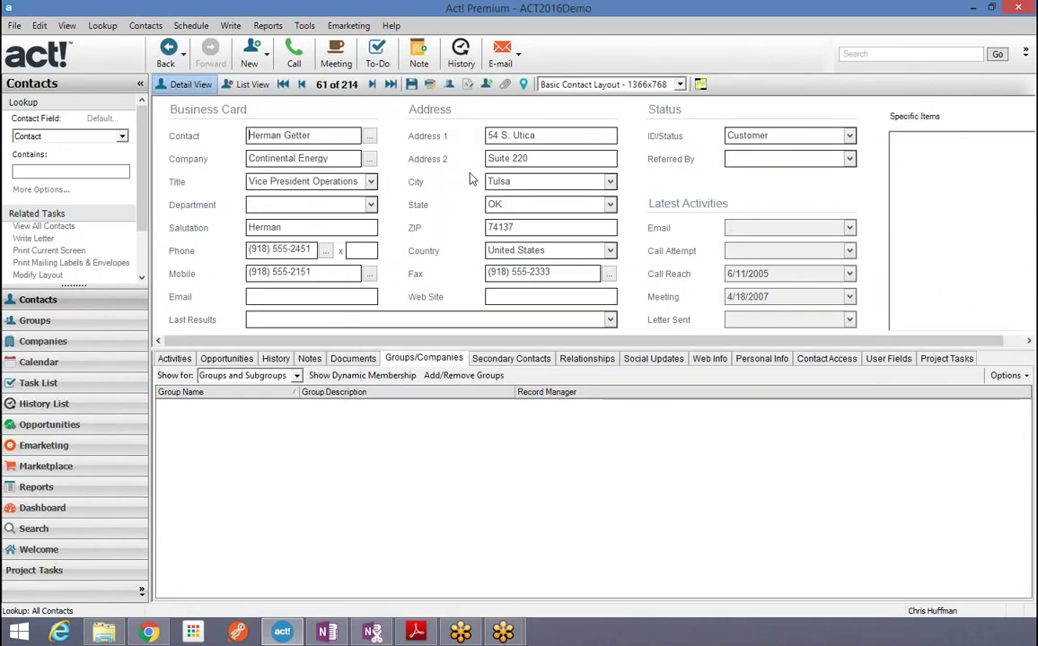
Step: Record a Meeting Held history for this contact, regarding "said hi", and dismiss any error dialogs
click(451, 61)
click(412, 157)
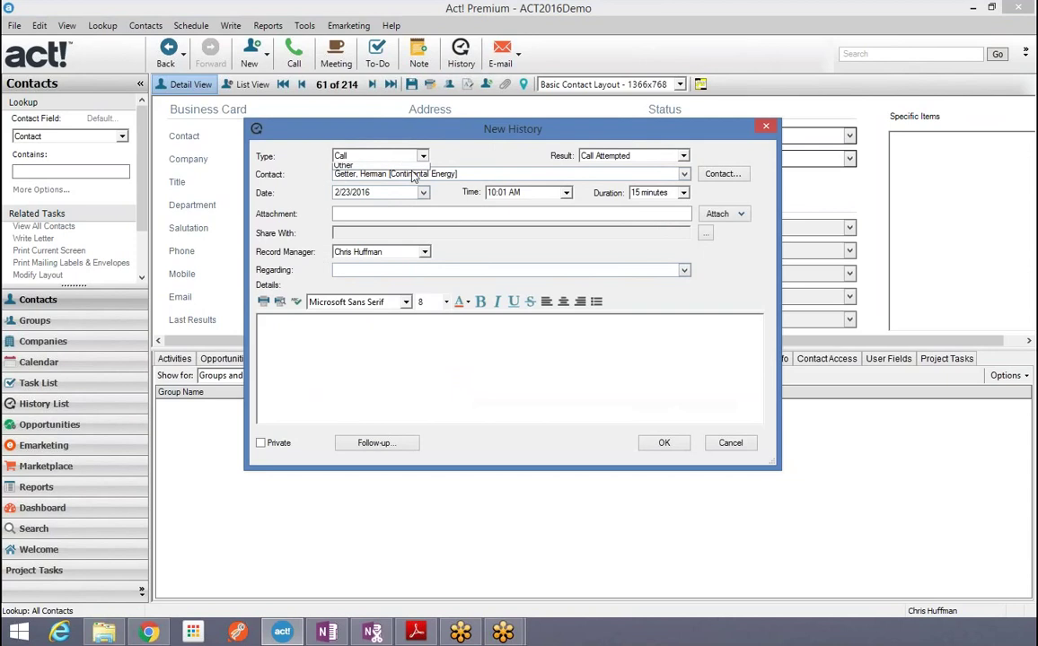
click(377, 177)
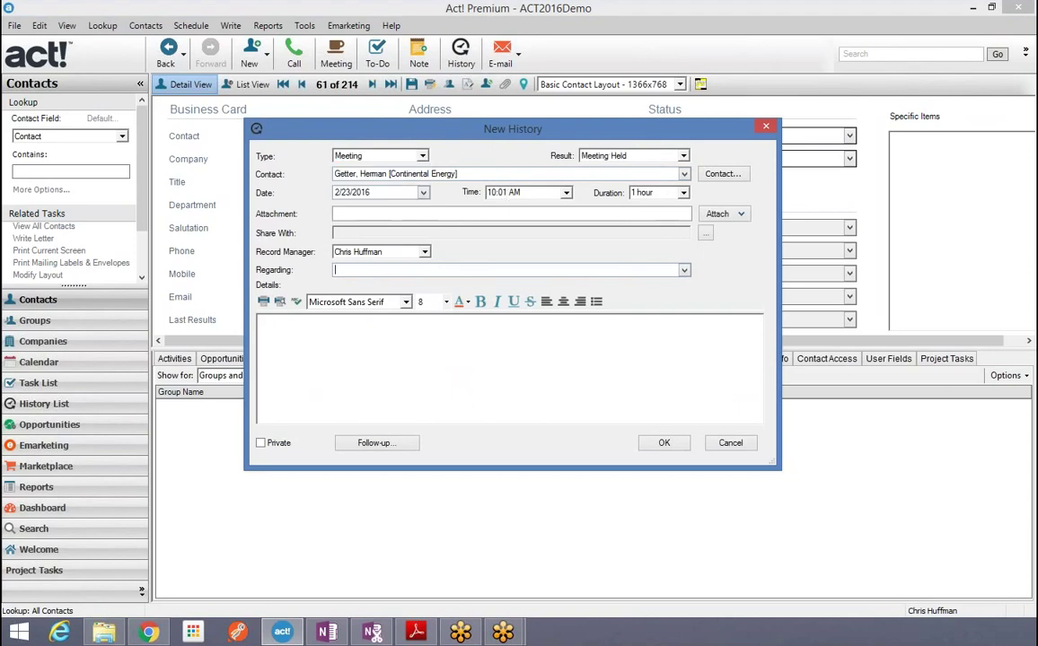
click(466, 269)
text(sal)
text(d hi)
click(663, 442)
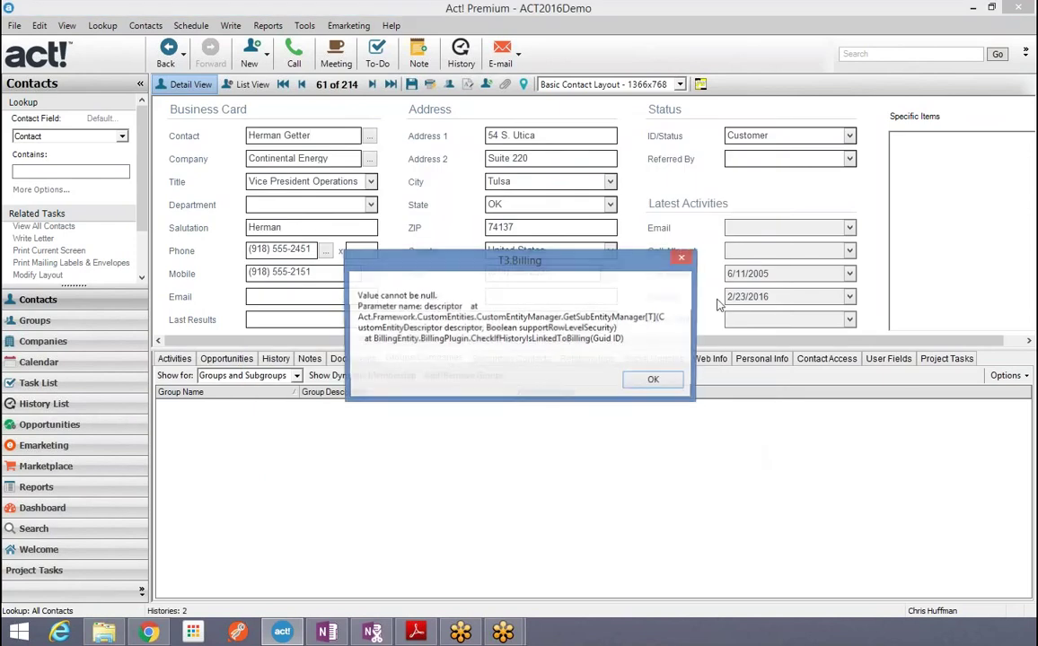
click(652, 379)
click(650, 379)
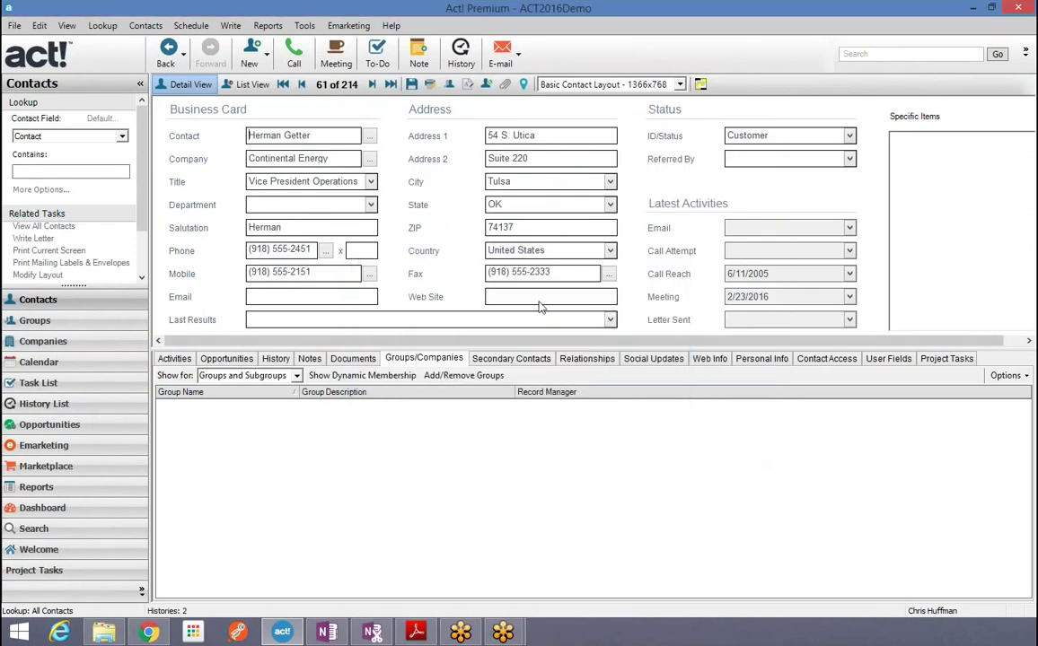
Step: Check the members of the "People met with in last 365 days" group and expand the Customers group
click(36, 320)
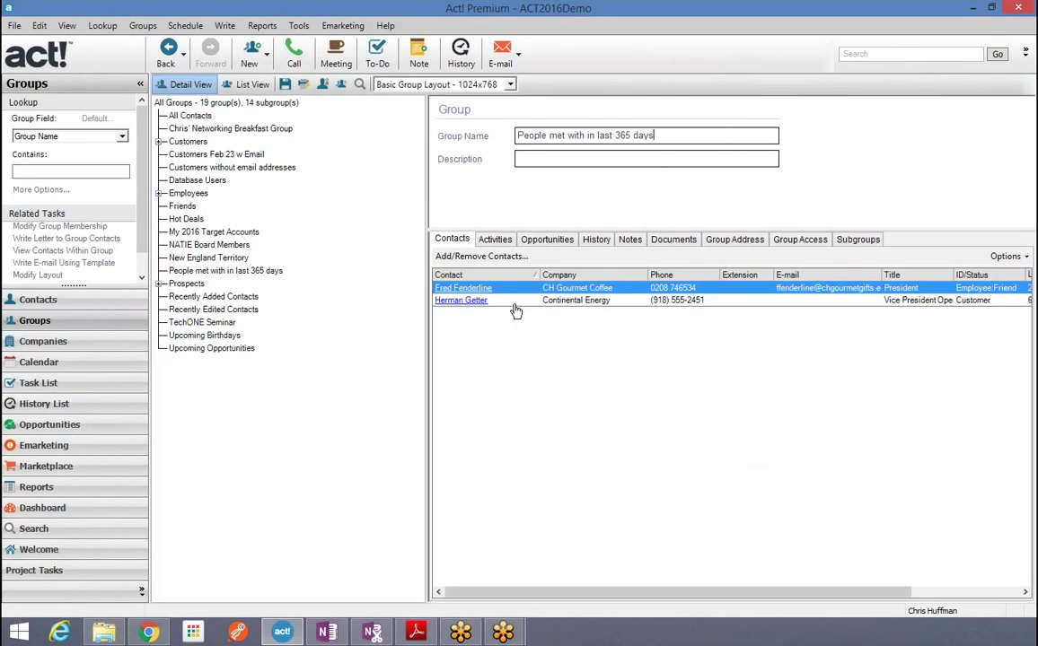
click(653, 141)
click(186, 157)
double_click(179, 141)
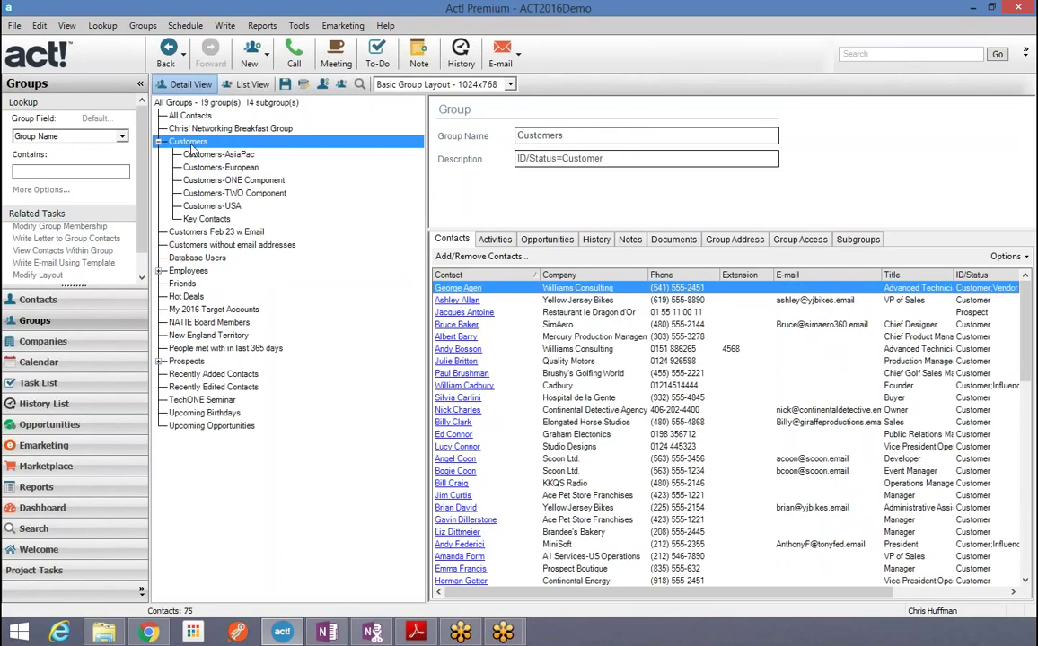
Step: Change the name of the "Customers Feb 23 w Email" group to "Customers Feb 23 falling through the cracks"
click(184, 230)
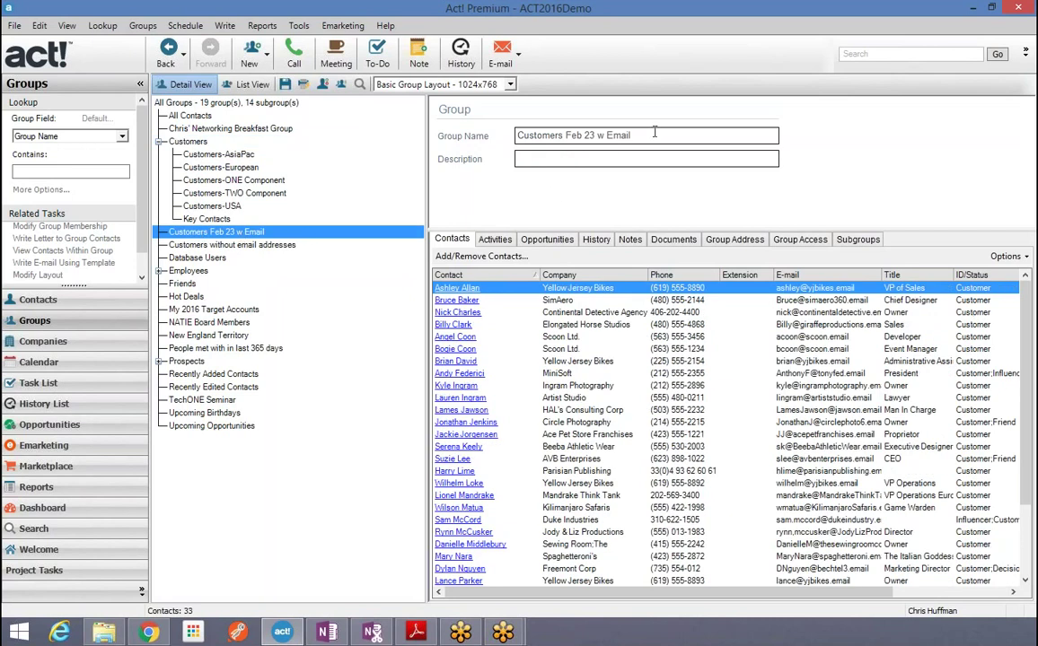
drag(598, 135, 635, 135)
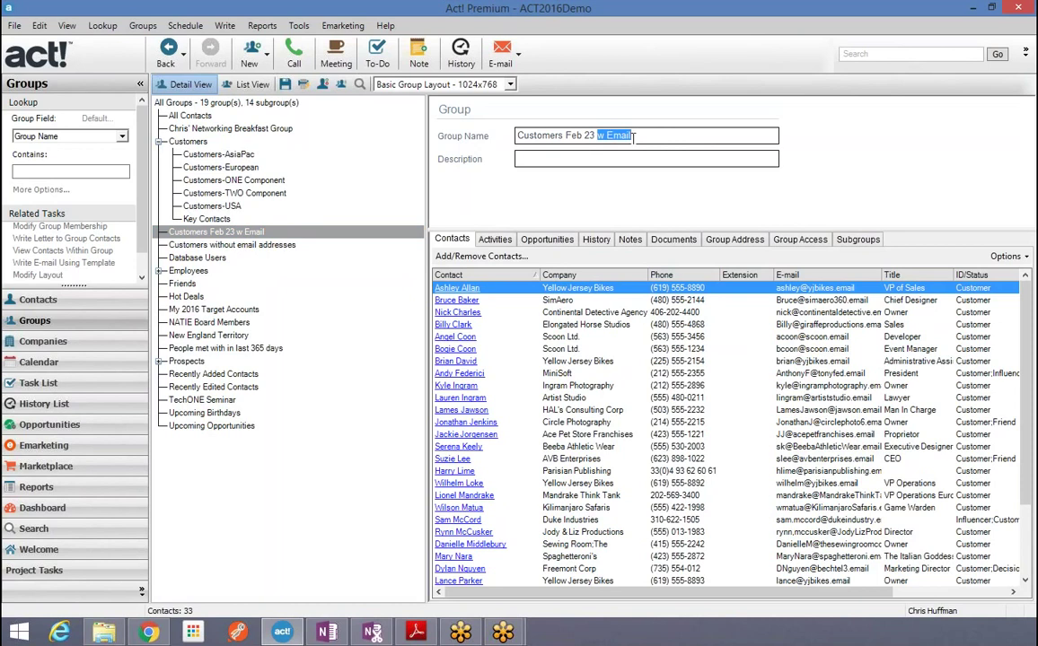
text(falling through the cracks)
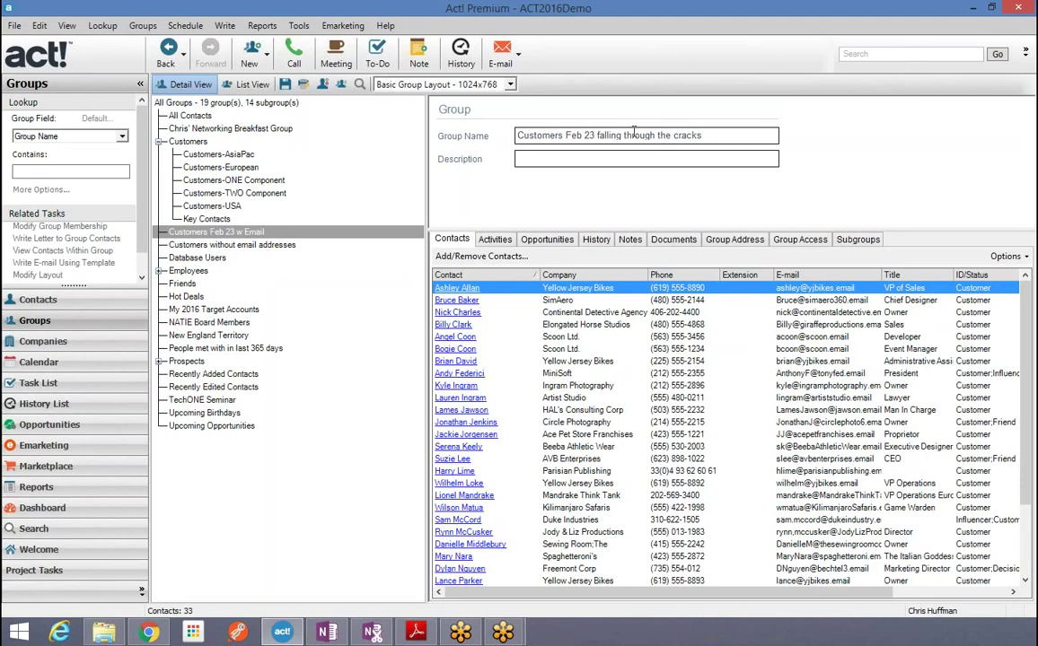
Step: Remove the E-mail Contains Data condition from this group's dynamic membership criteria
click(491, 259)
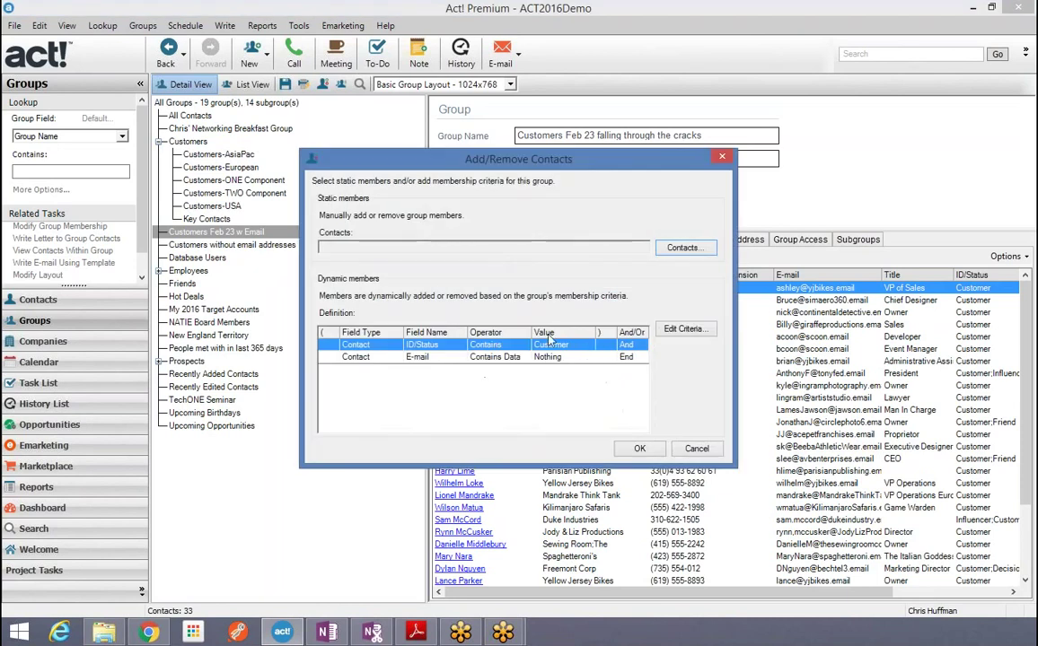
click(687, 328)
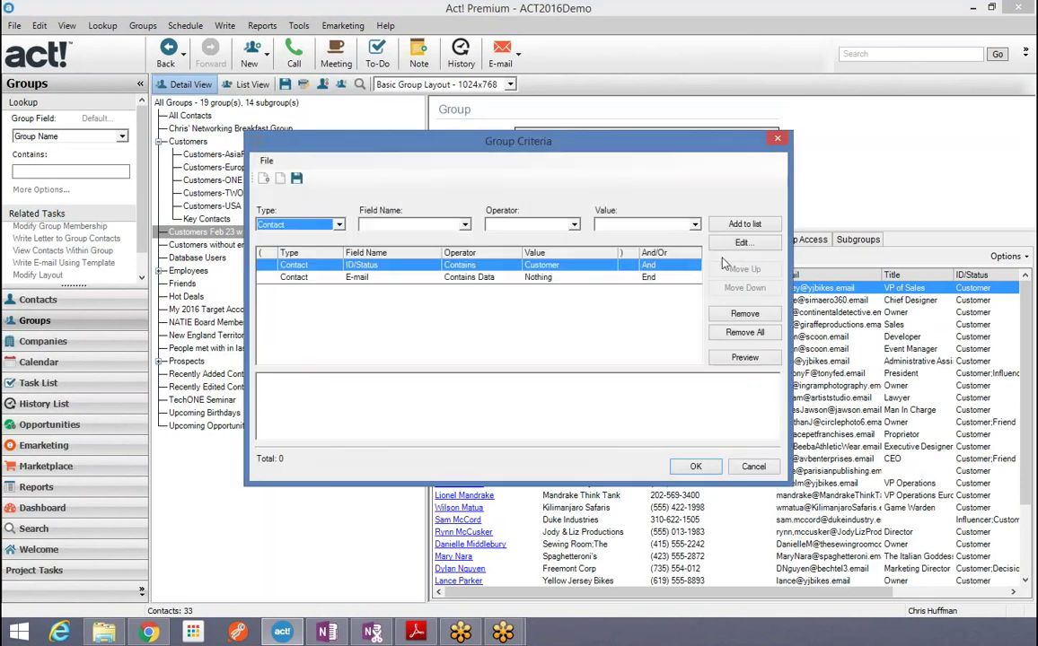
click(350, 277)
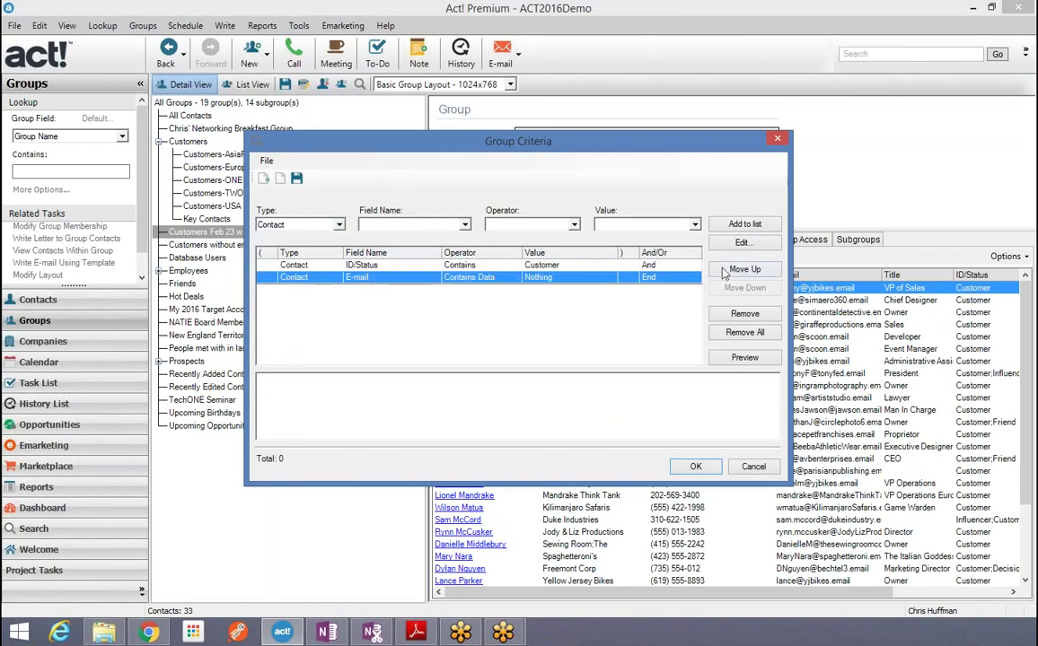
click(744, 313)
Step: Add the criterion Last Meeting Older Than [days] 365 for contacts and preview the matching contacts
click(468, 227)
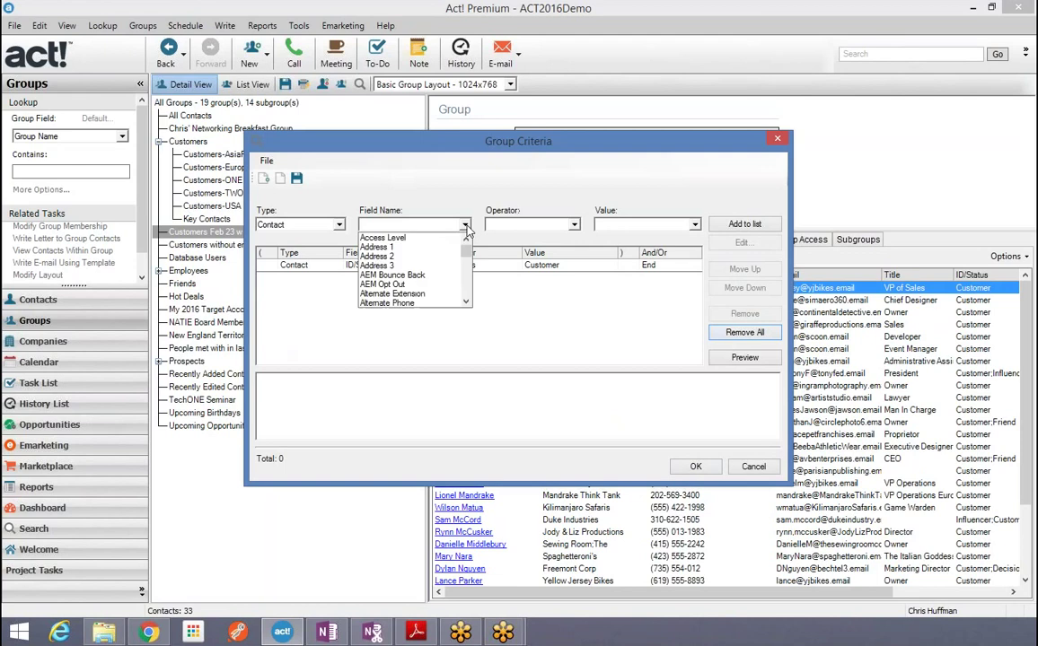
scroll(466, 280, down, 4)
scroll(467, 283, down, 12)
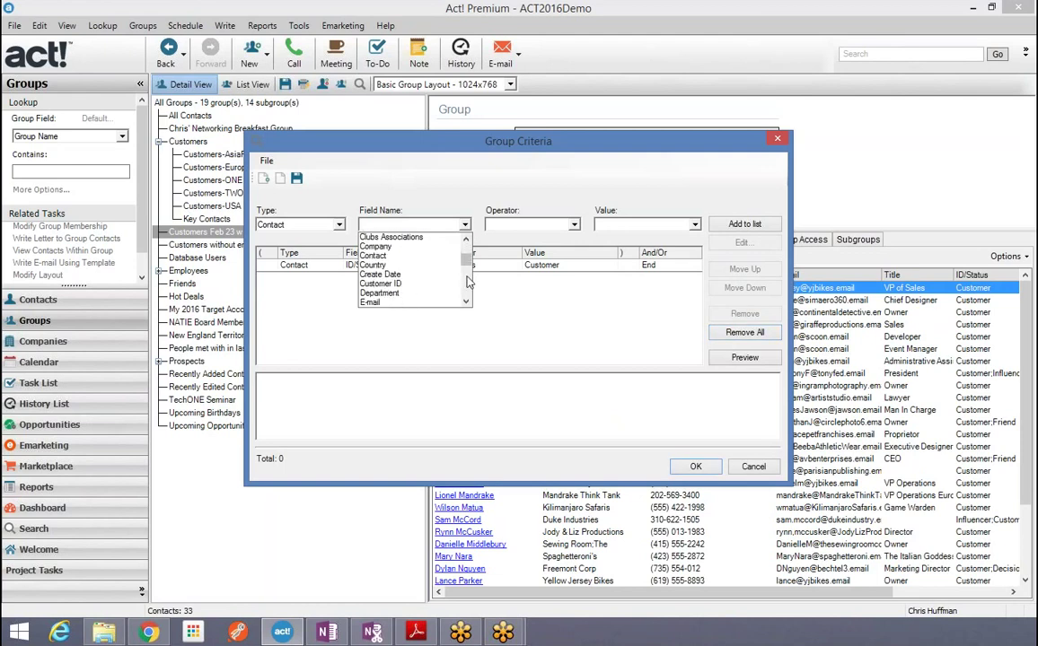
scroll(466, 287, down, 5)
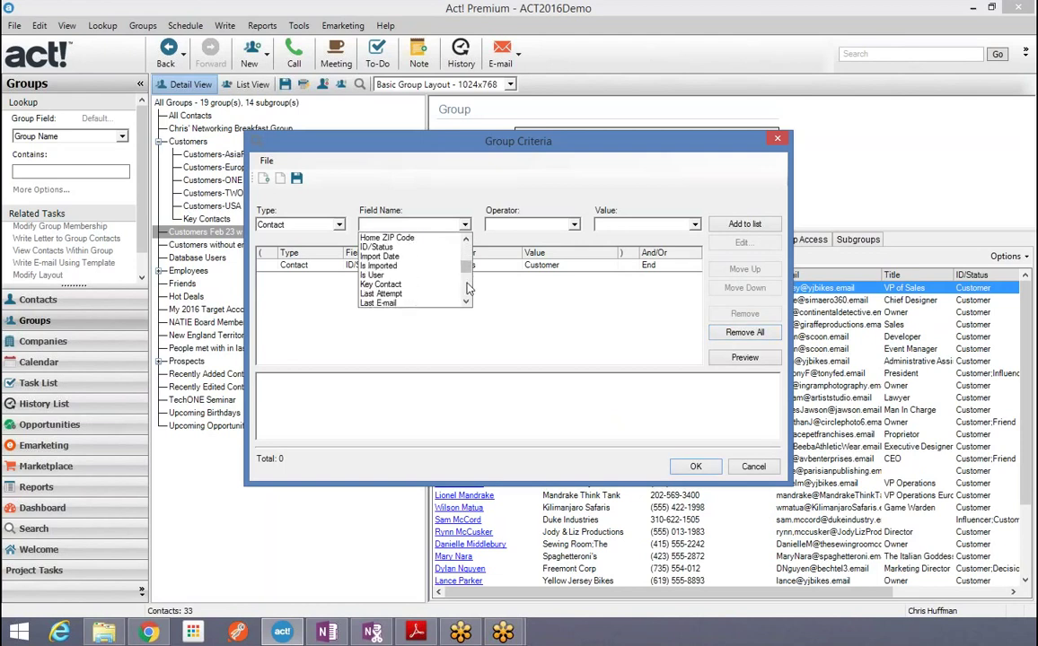
click(403, 261)
click(527, 224)
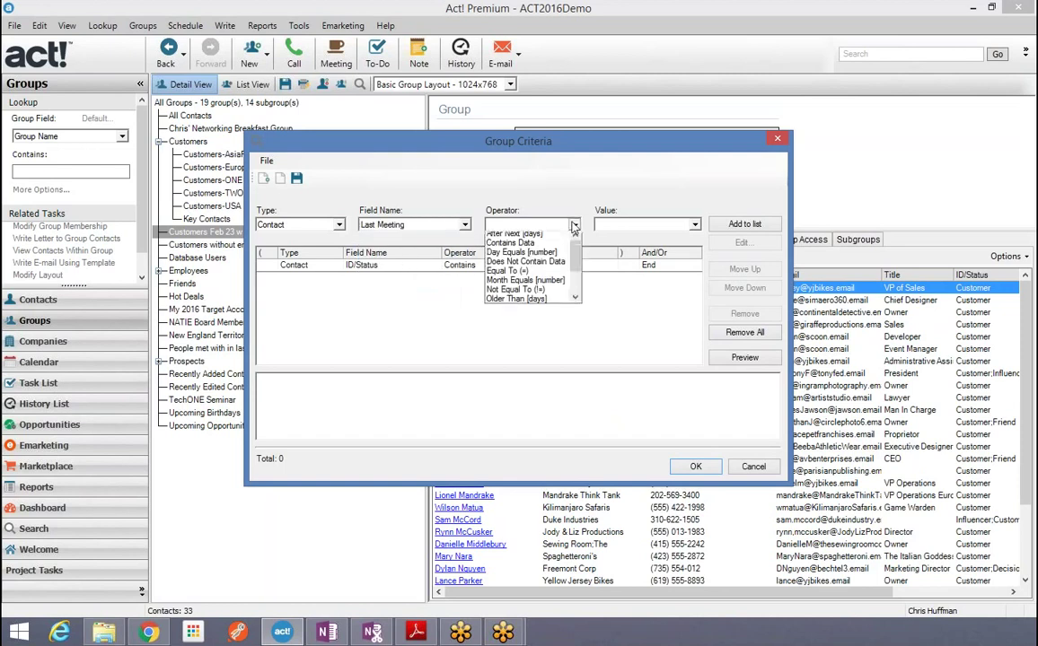
click(526, 303)
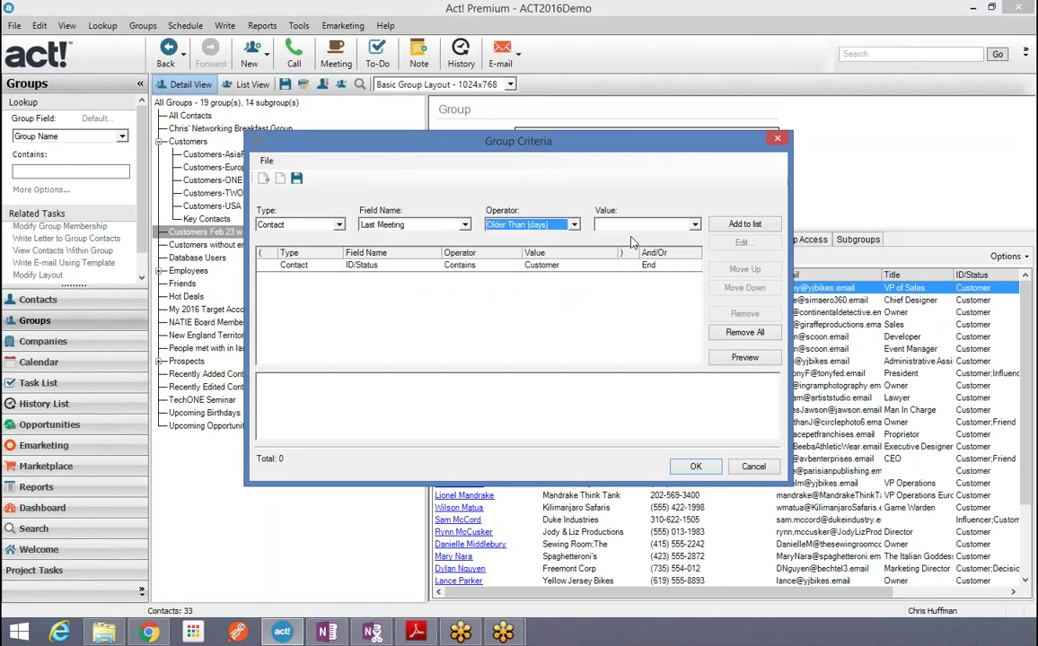
click(633, 224)
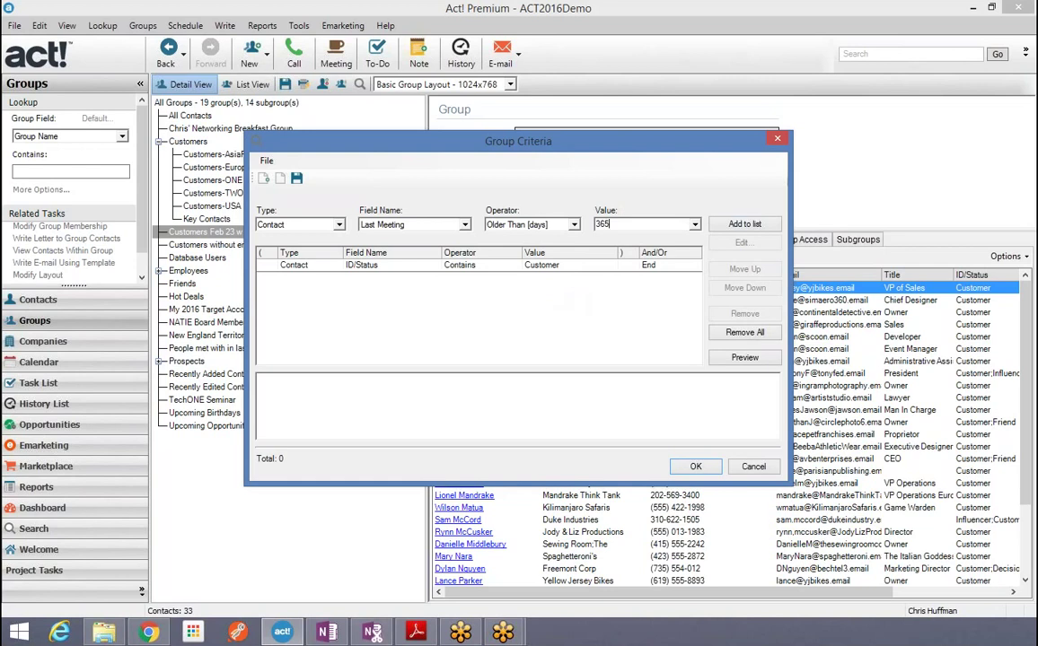
text(365)
click(754, 228)
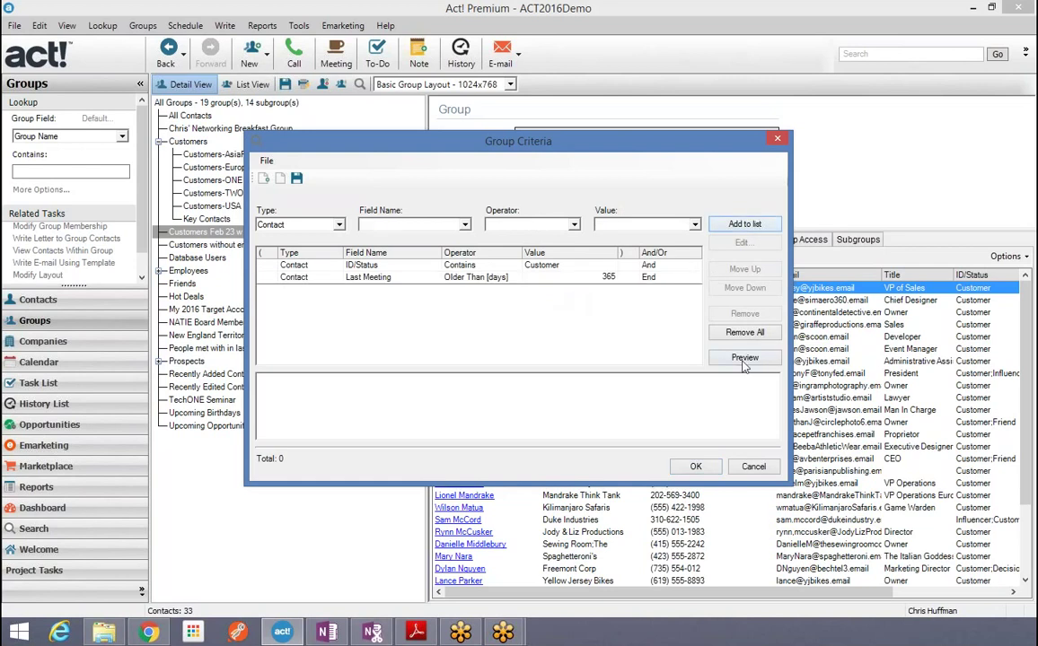
click(744, 358)
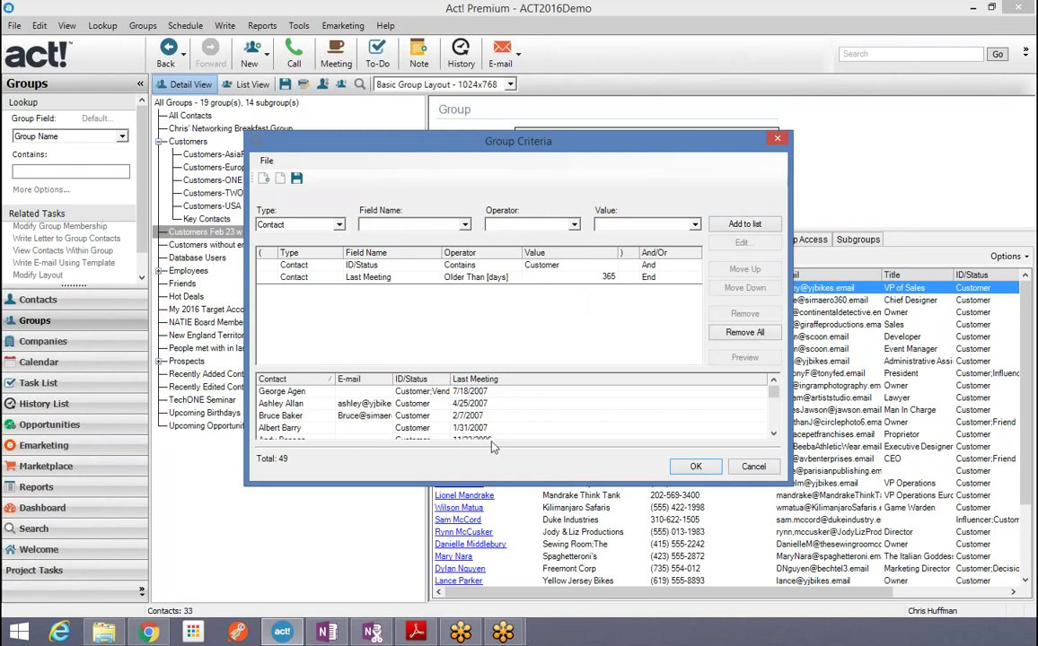
key(super+plus)
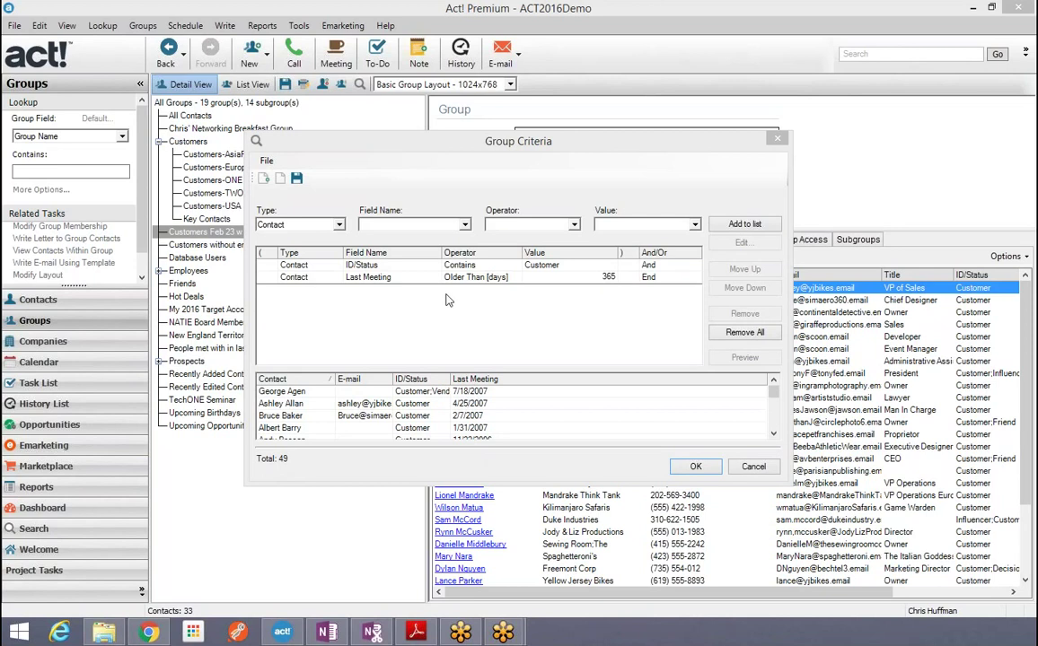
Step: Add the contact criterion Last Meeting Does Not Contain Data to the group's criteria list
click(466, 230)
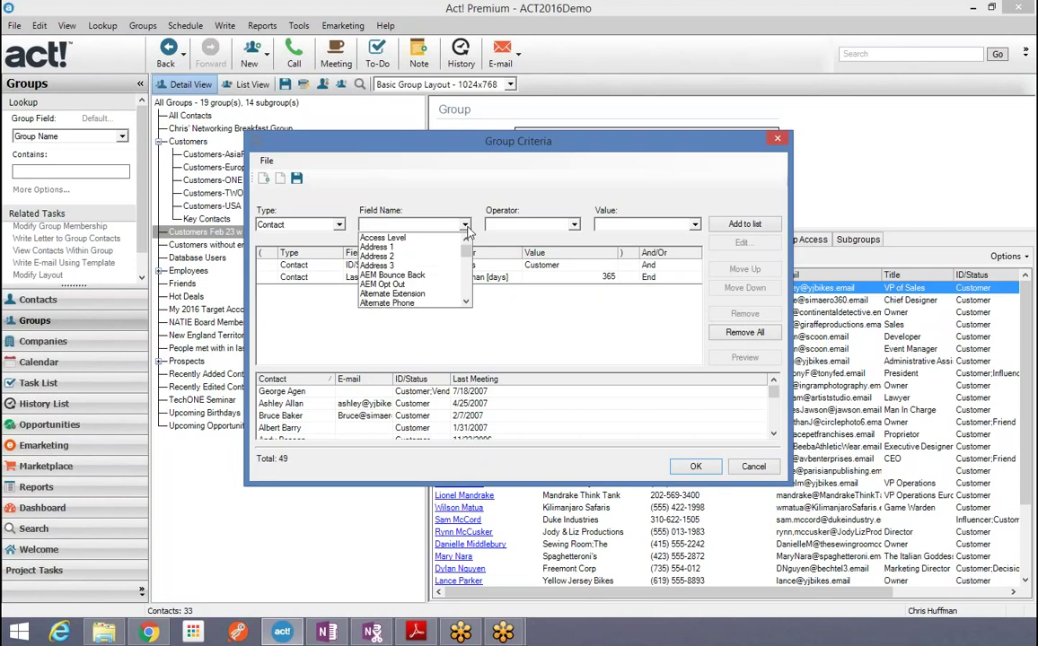
click(466, 299)
drag(467, 299, 467, 299)
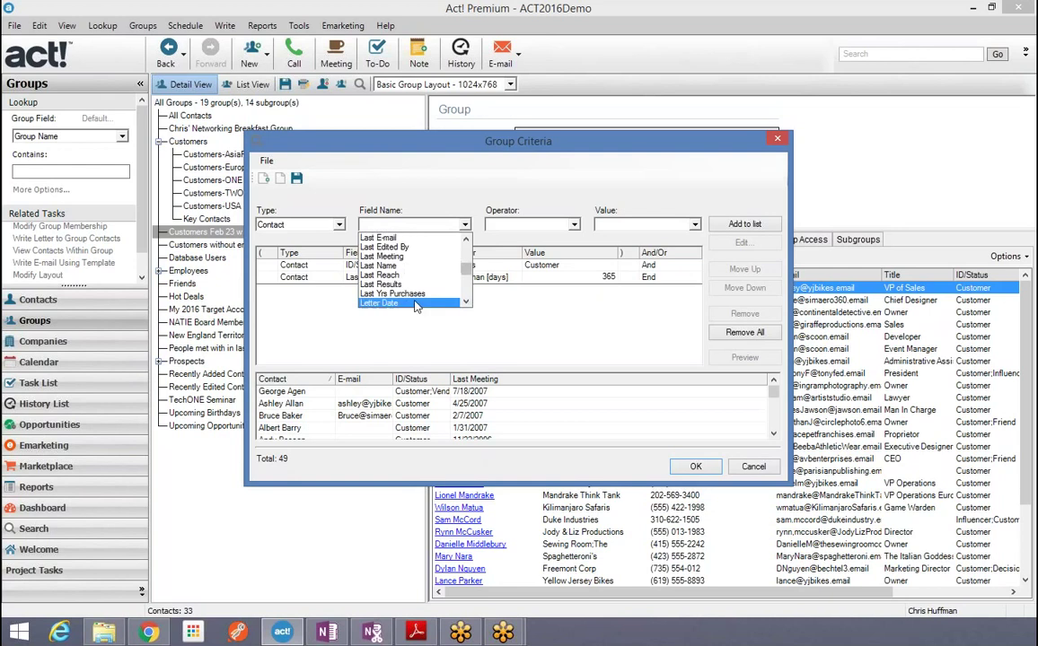
click(381, 262)
click(573, 225)
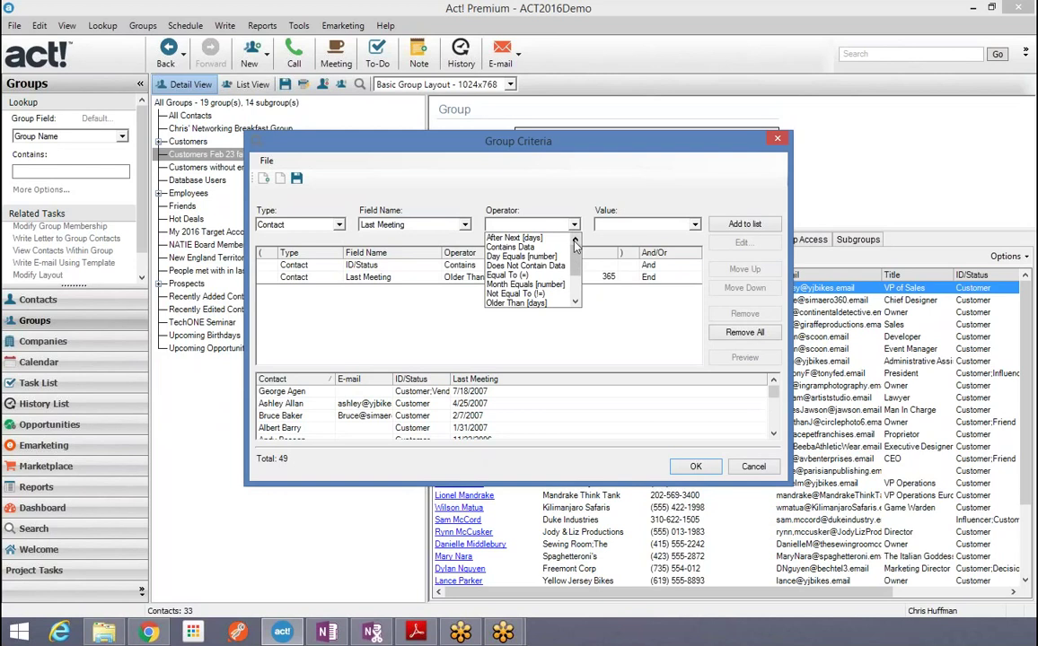
click(525, 266)
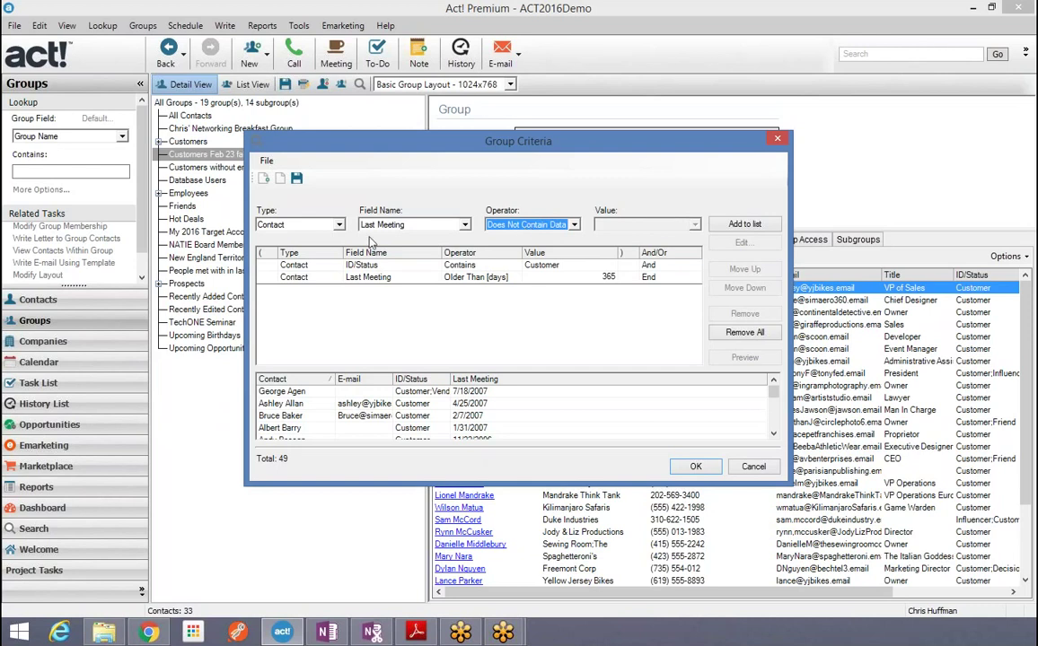
click(762, 226)
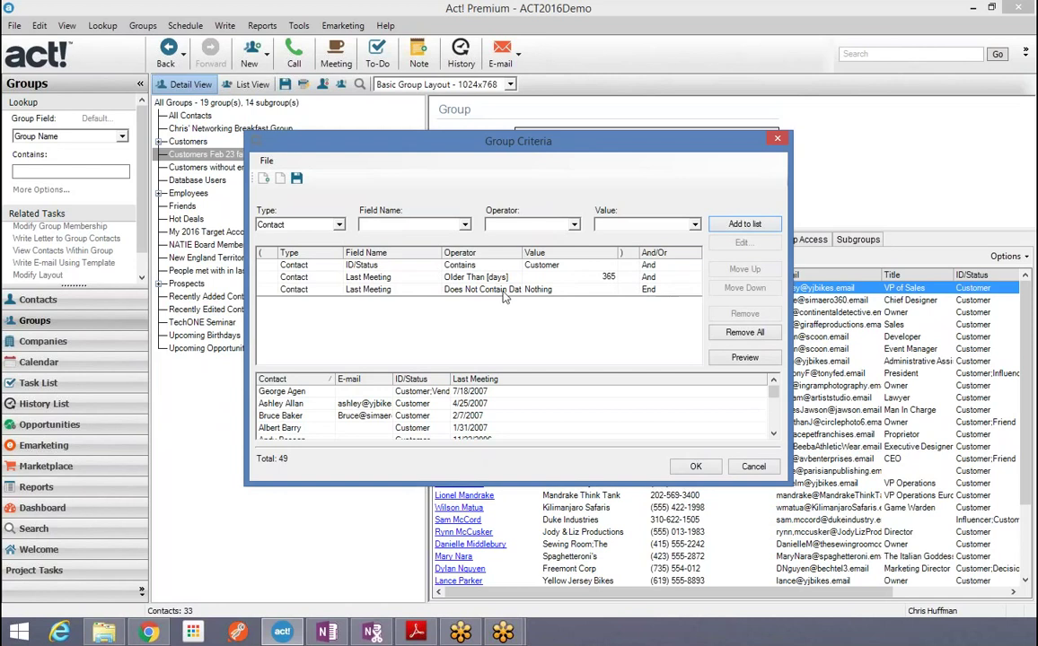
Step: Enclose the two Last Meeting criteria in one pair of parentheses
click(263, 278)
click(270, 277)
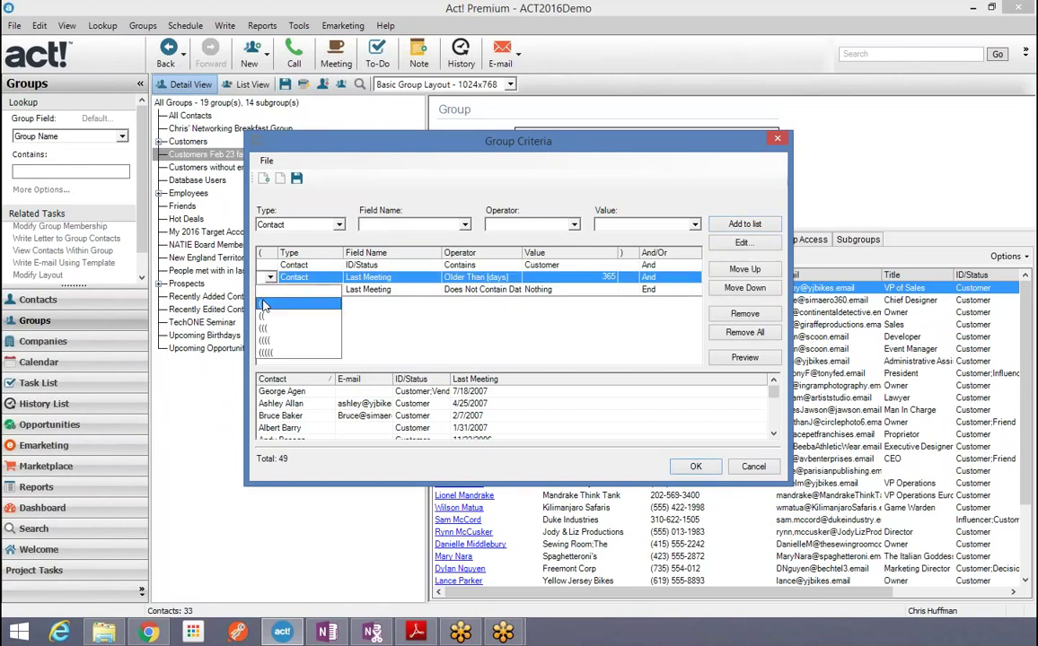
click(265, 309)
click(626, 289)
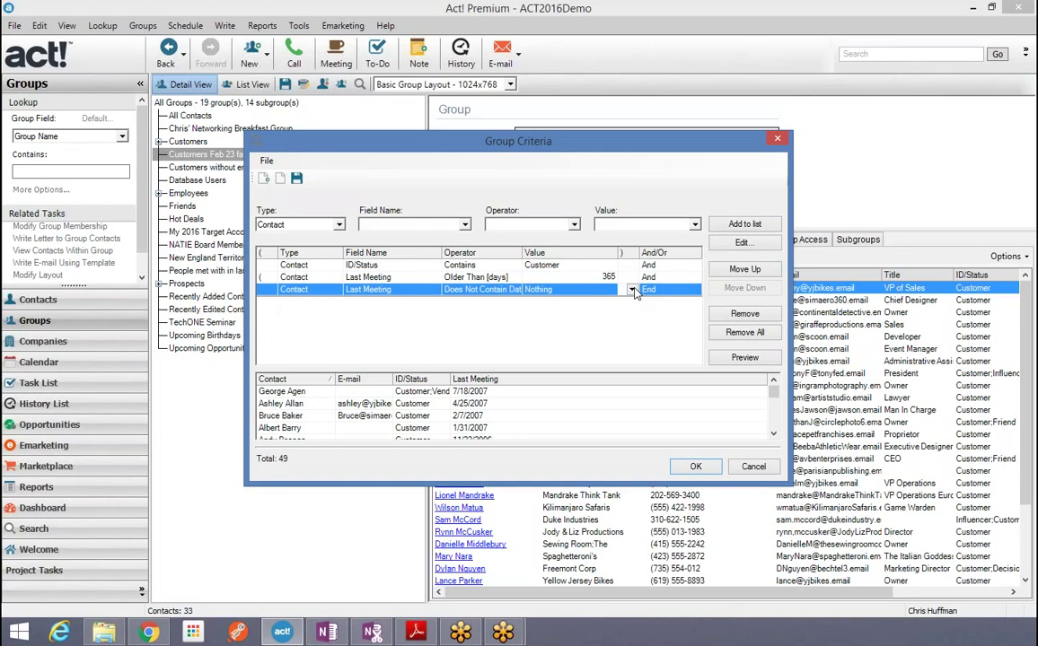
double_click(626, 289)
key(Return)
click(631, 289)
click(626, 314)
Step: Change the connector between the two Last Meeting criteria to Or and preview the matching contacts
click(659, 278)
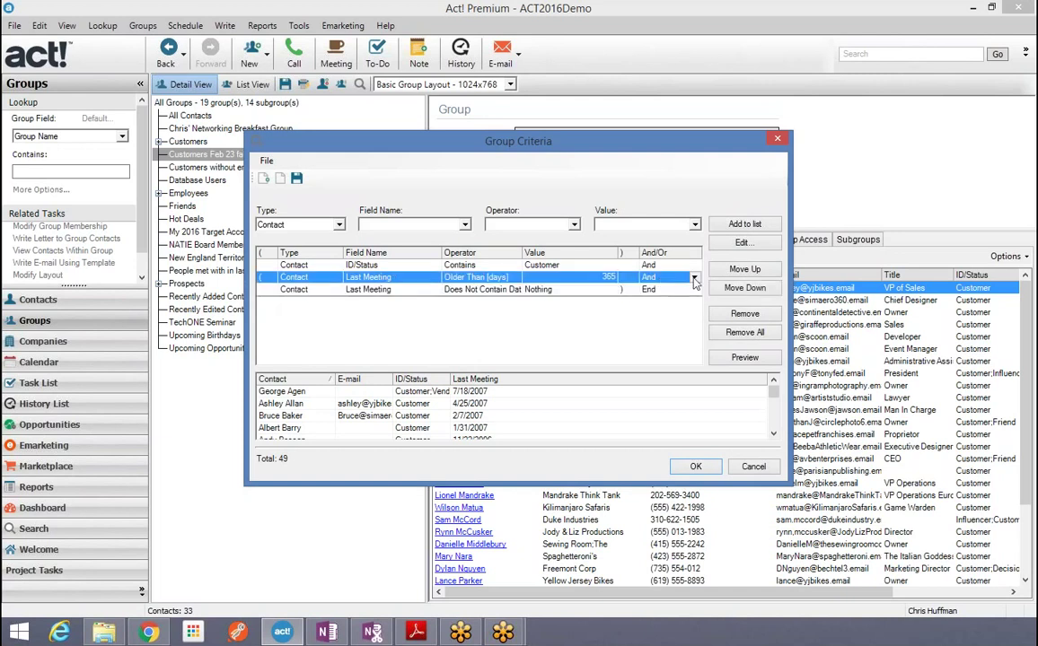
click(659, 280)
click(659, 298)
click(741, 359)
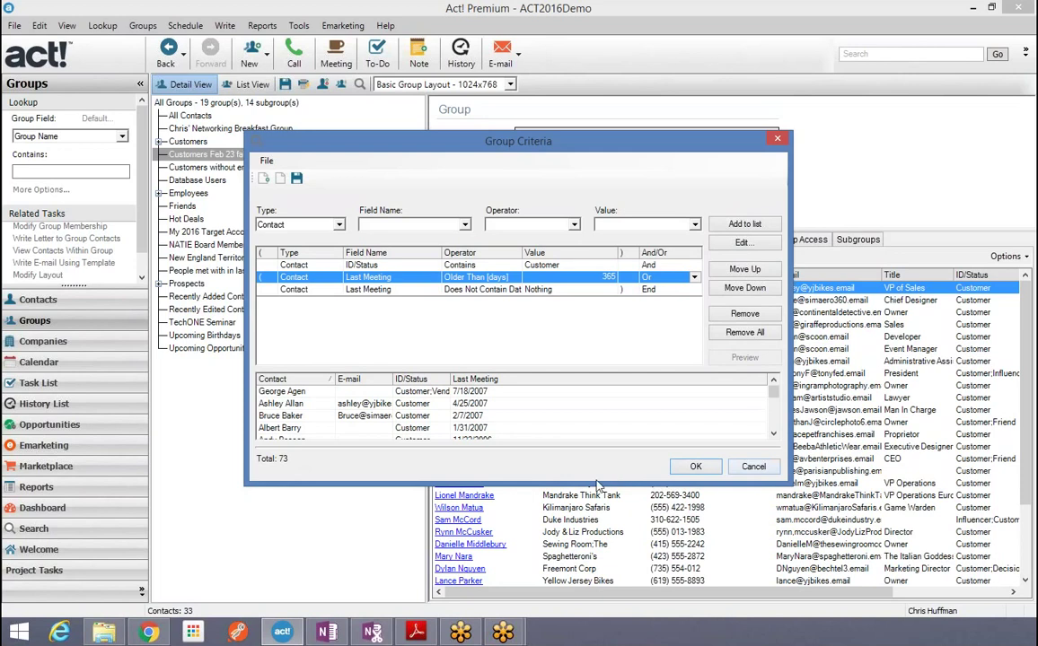
Step: Look through the previewed contacts for customers with old or empty Last Meeting dates
click(774, 434)
click(773, 435)
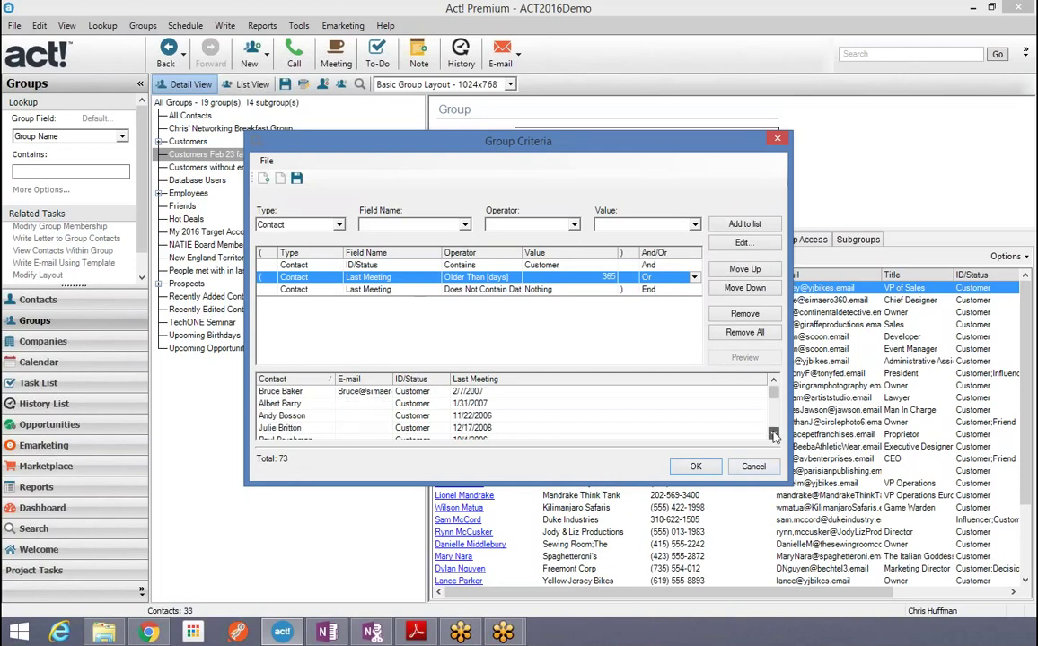
click(773, 434)
click(774, 435)
click(773, 435)
click(774, 434)
click(774, 435)
click(774, 434)
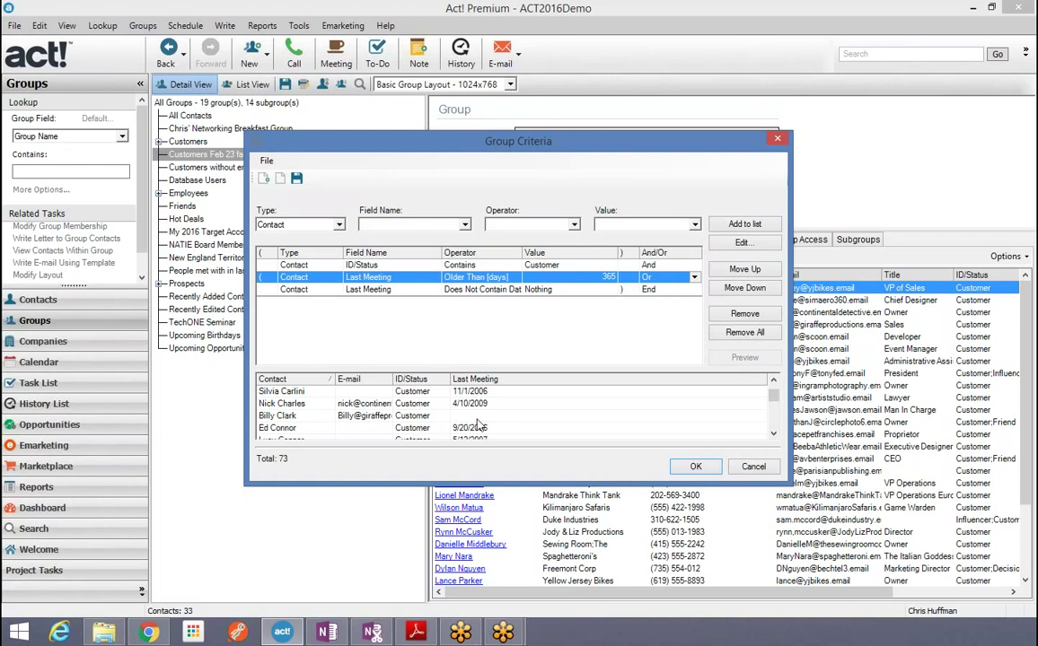
click(774, 434)
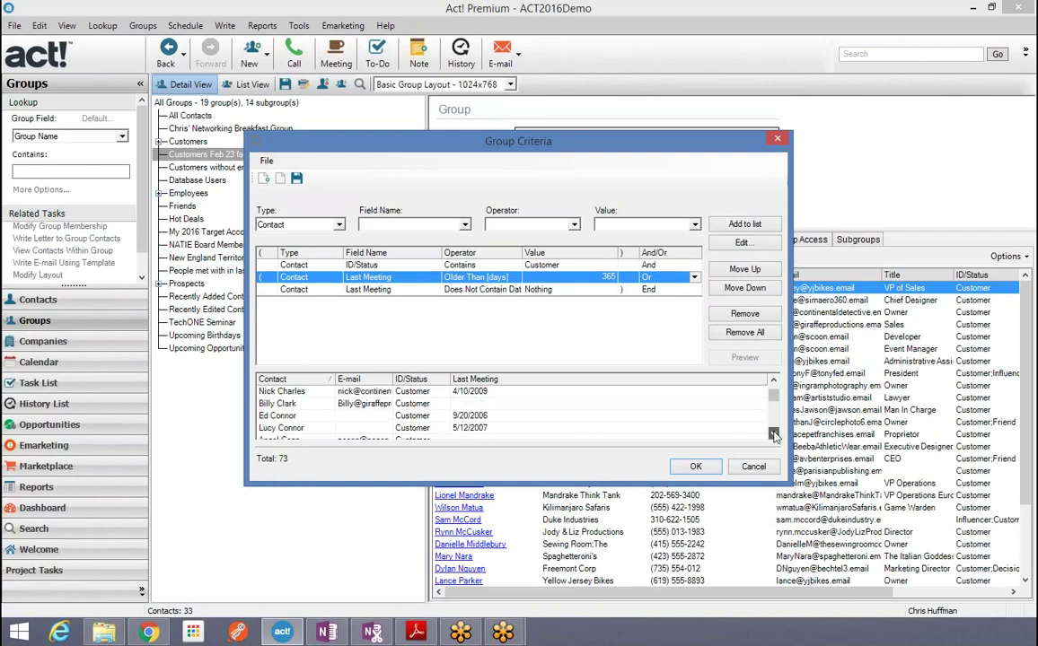
click(773, 435)
click(773, 435)
click(773, 434)
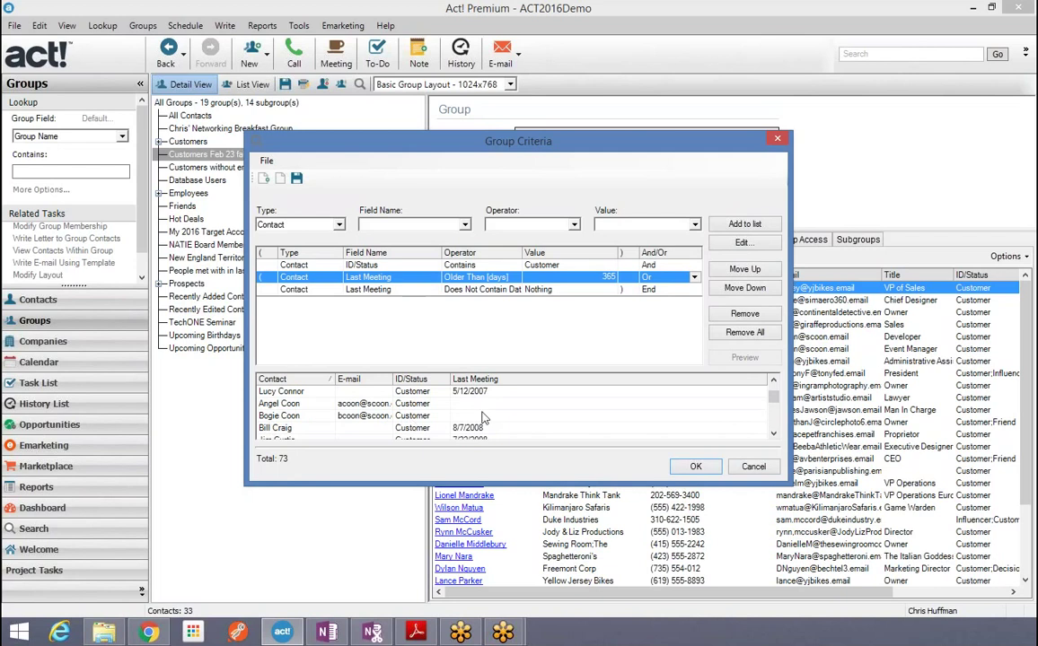
click(774, 434)
click(774, 435)
click(773, 435)
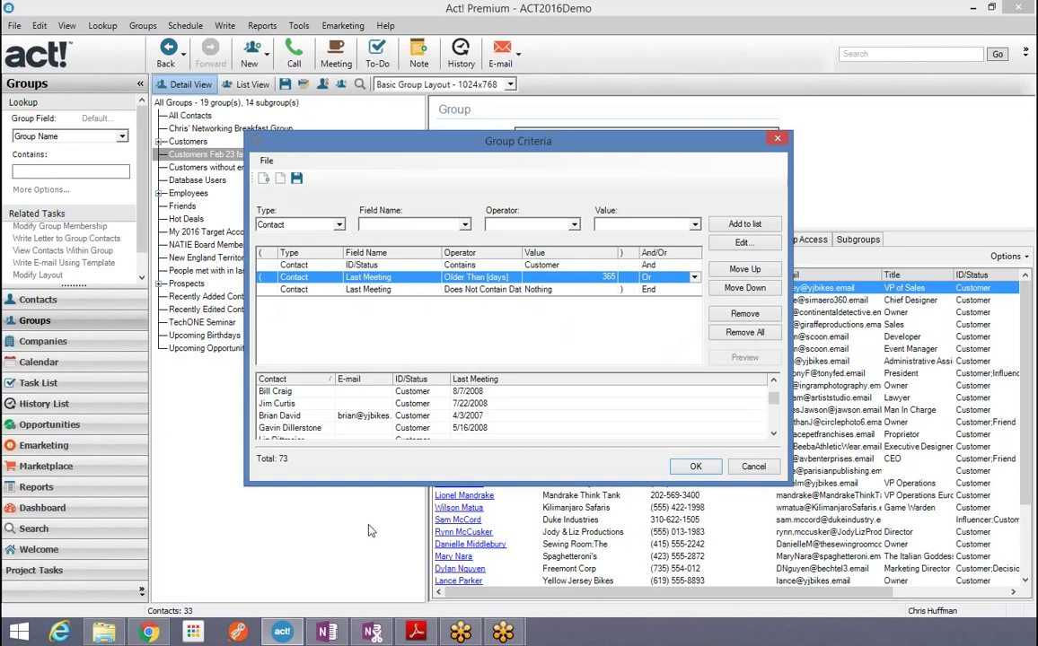
Step: Save the revised dynamic membership criteria and open the Continental Detective Agency contact from the group's member list
click(696, 467)
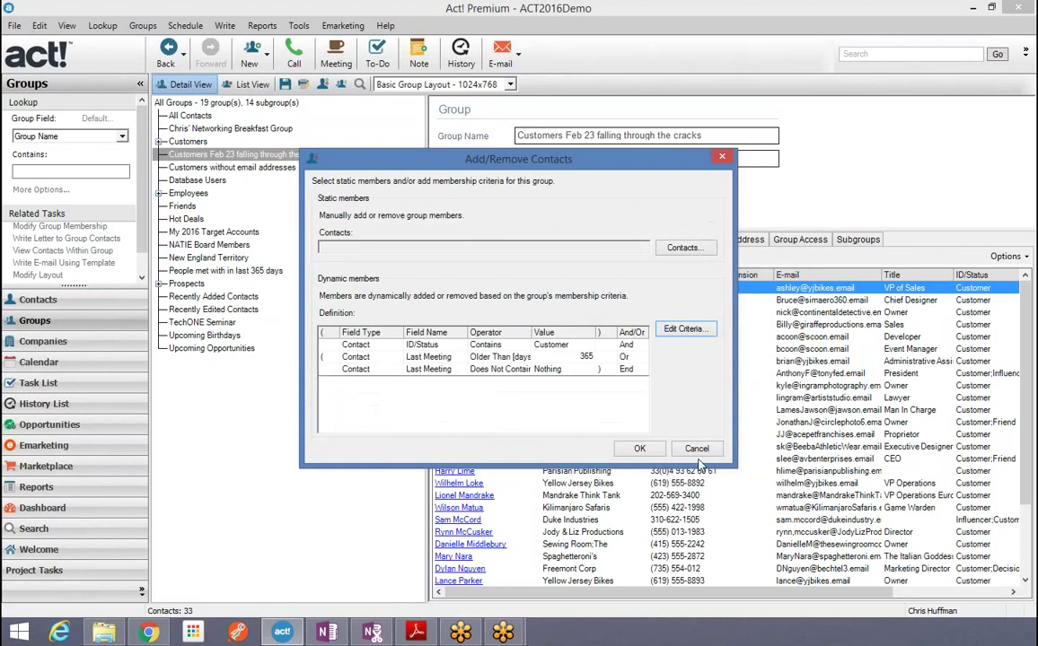
click(637, 448)
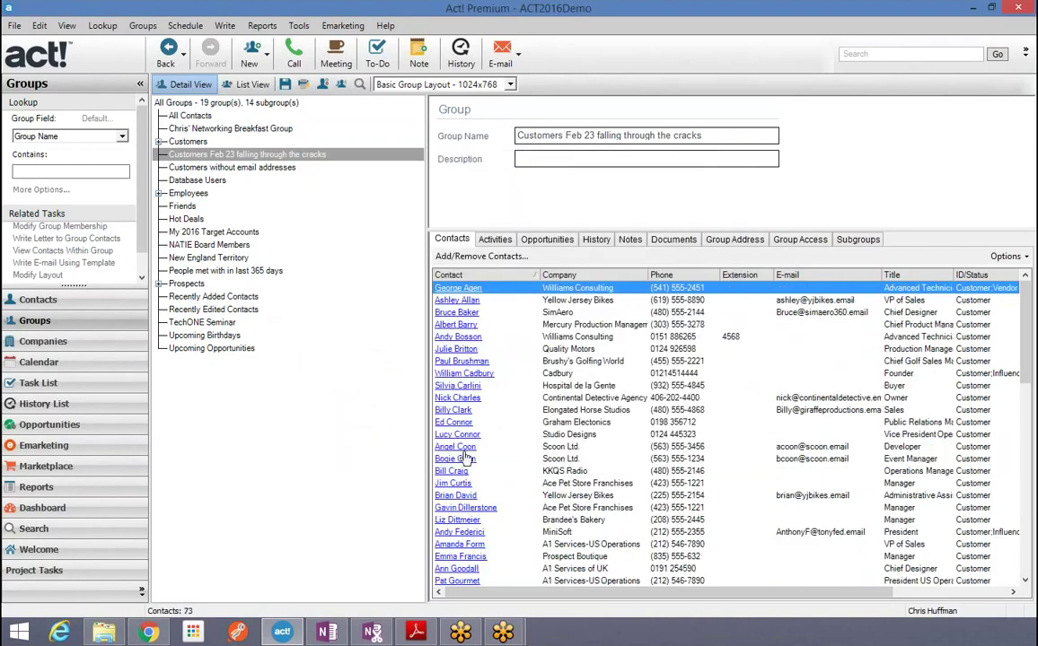
click(460, 398)
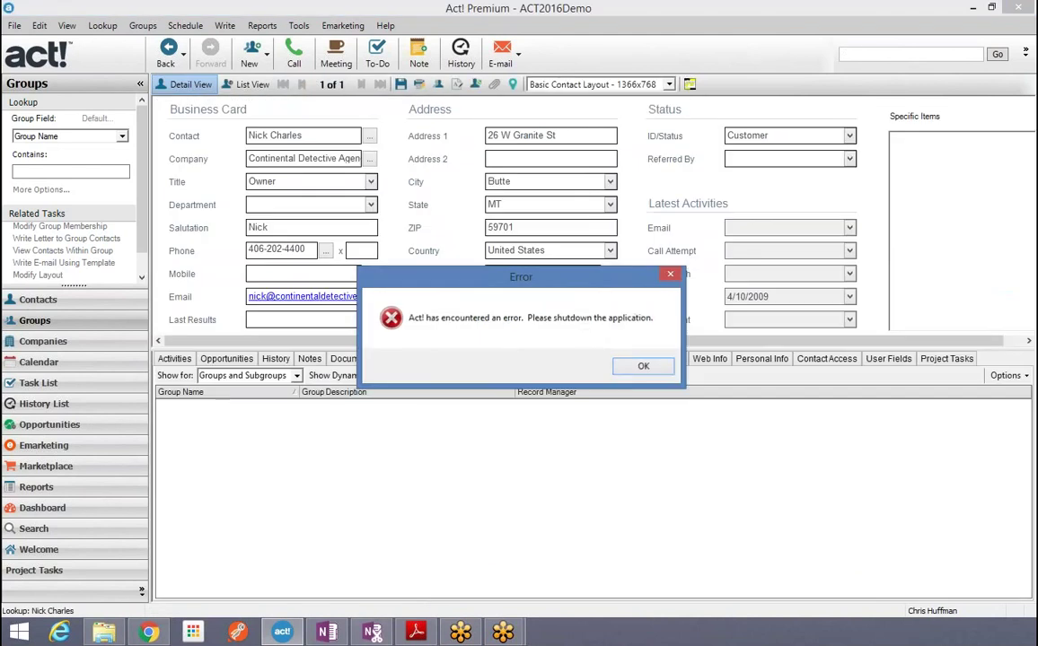
click(633, 363)
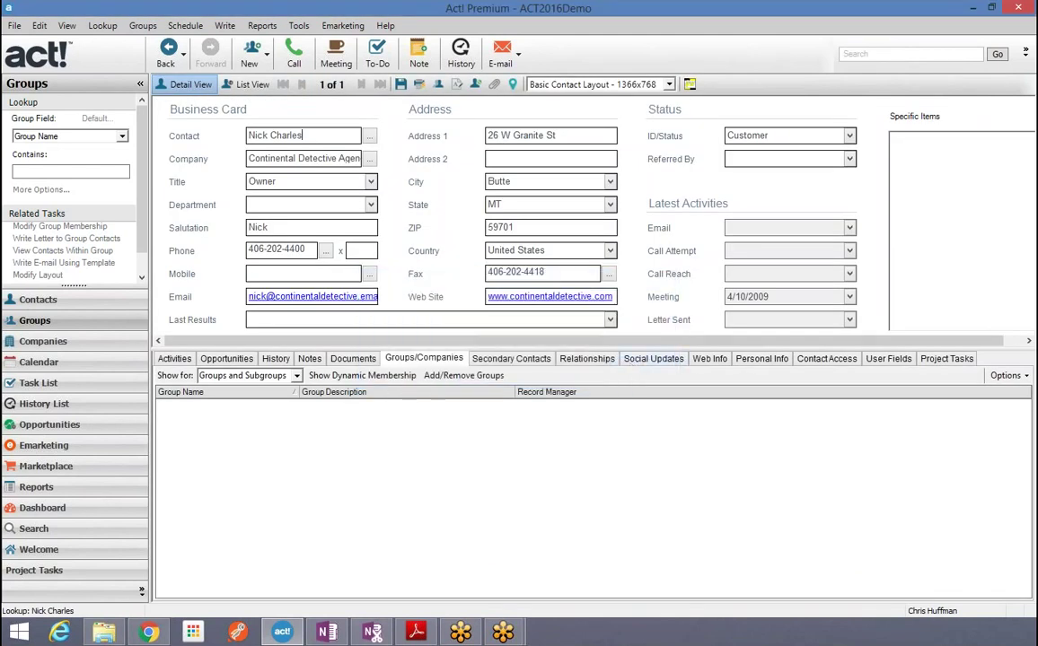
Step: Record a Meeting history entry with the regarding text "Demonstration" for this contact
click(460, 53)
click(379, 156)
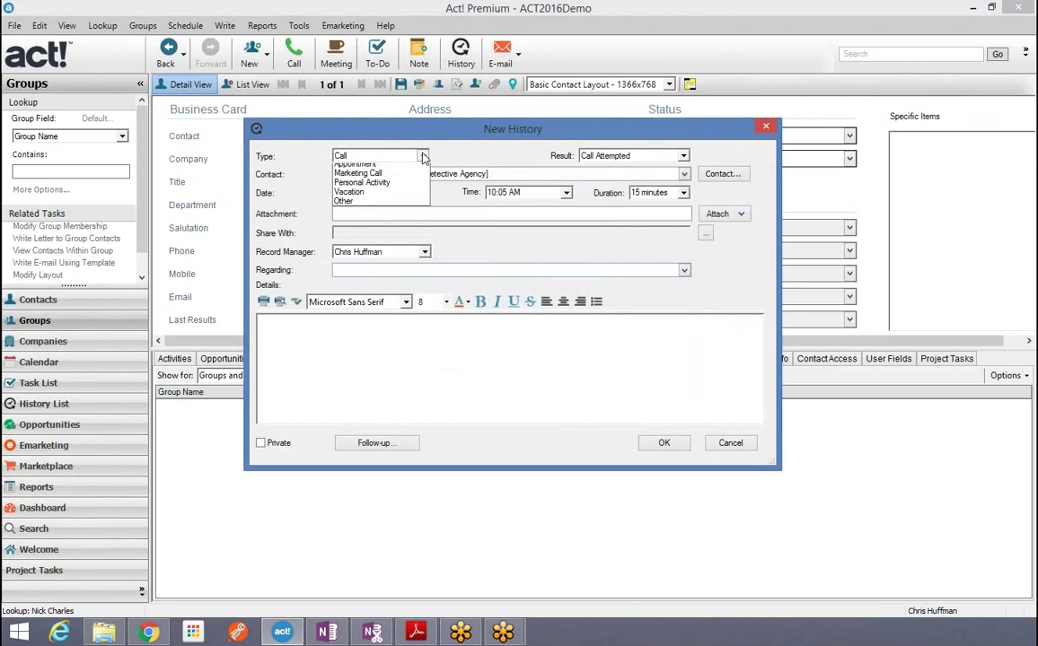
click(380, 179)
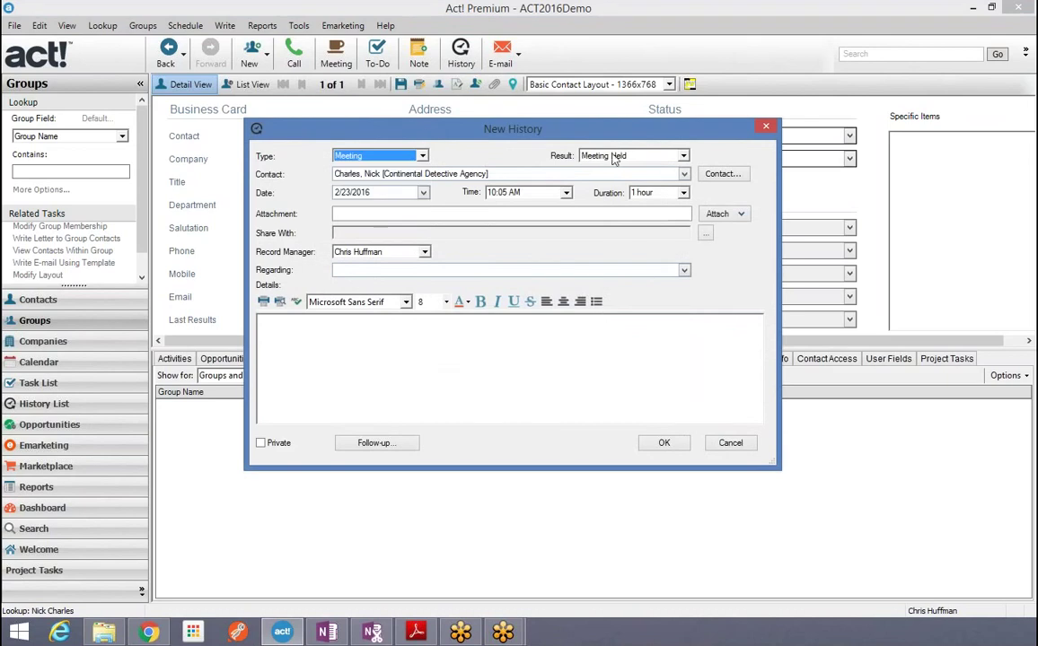
click(449, 269)
text(demonstration)
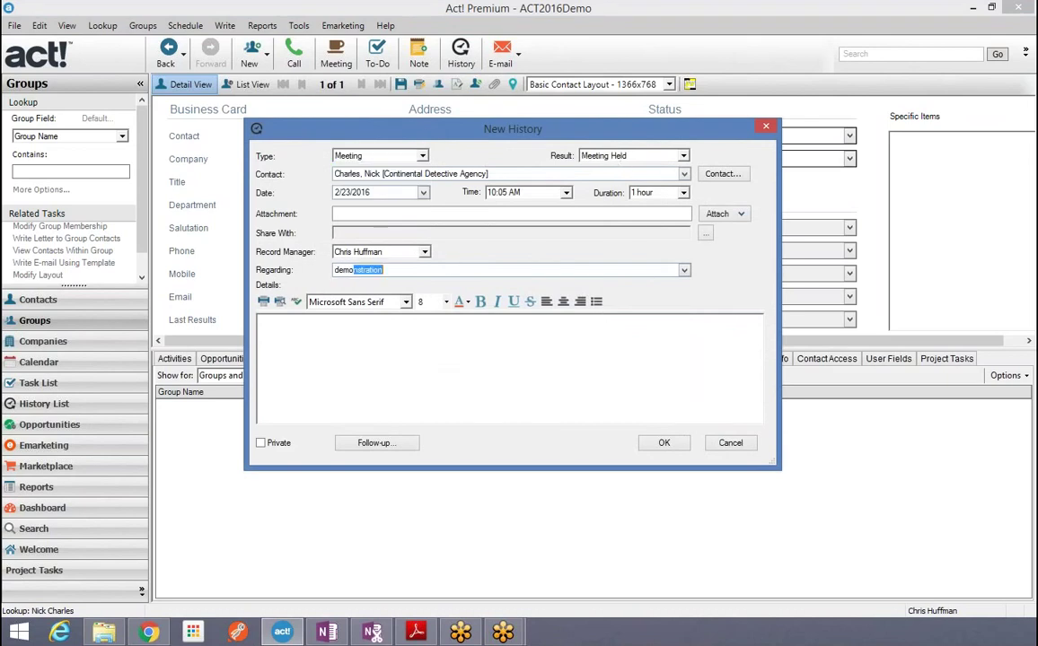
click(663, 443)
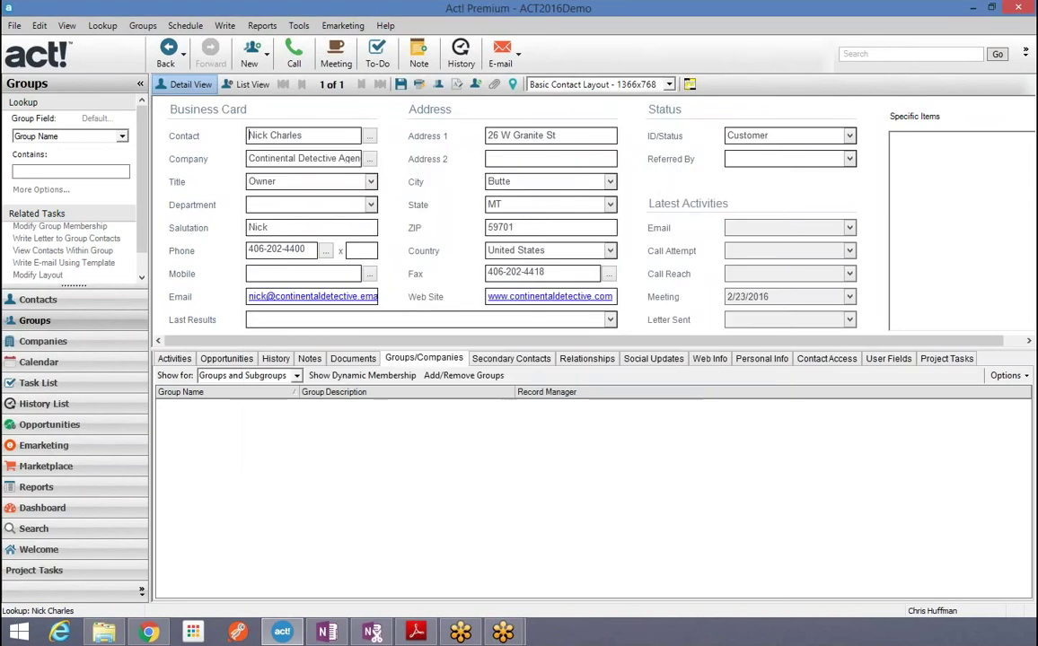
click(656, 382)
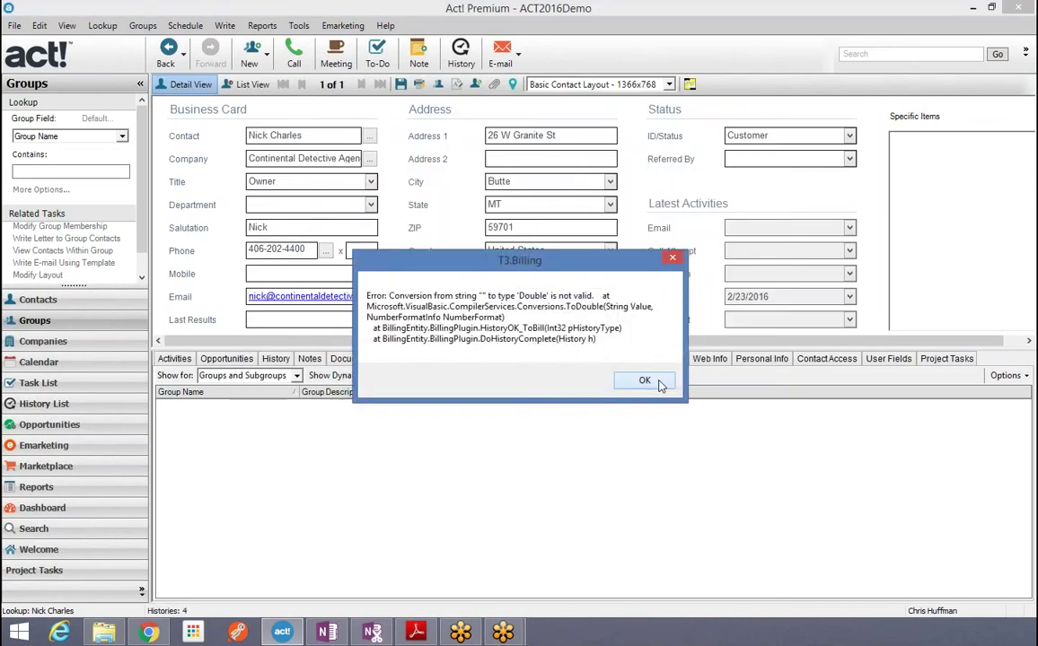
click(657, 386)
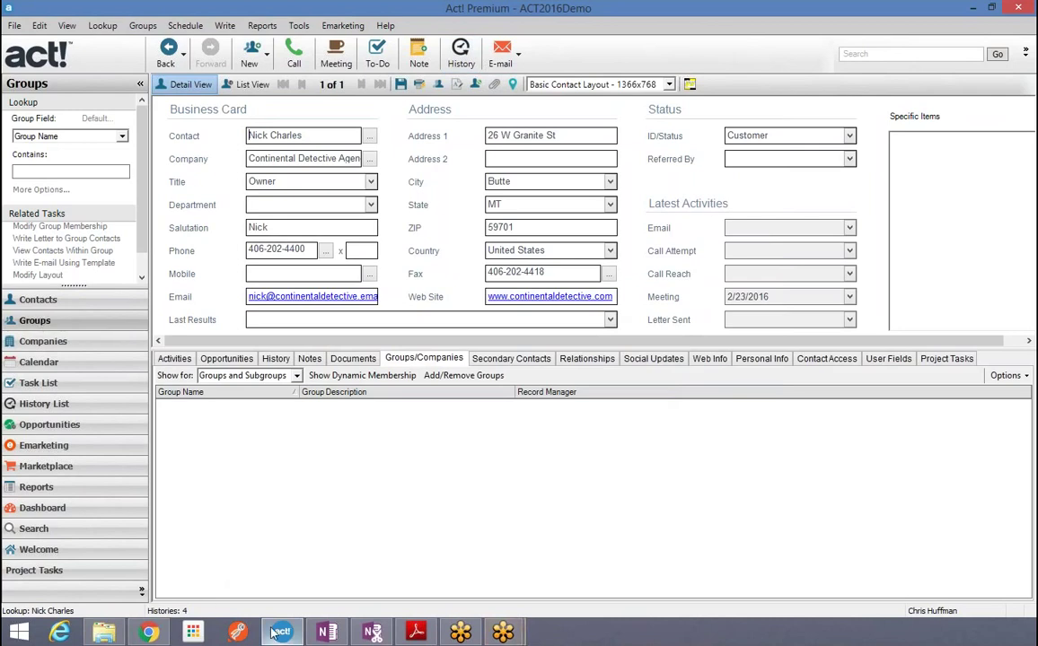
Step: Review the contact's history and recheck the members of the "Customers Feb 23 falling through the cracks" group
click(276, 358)
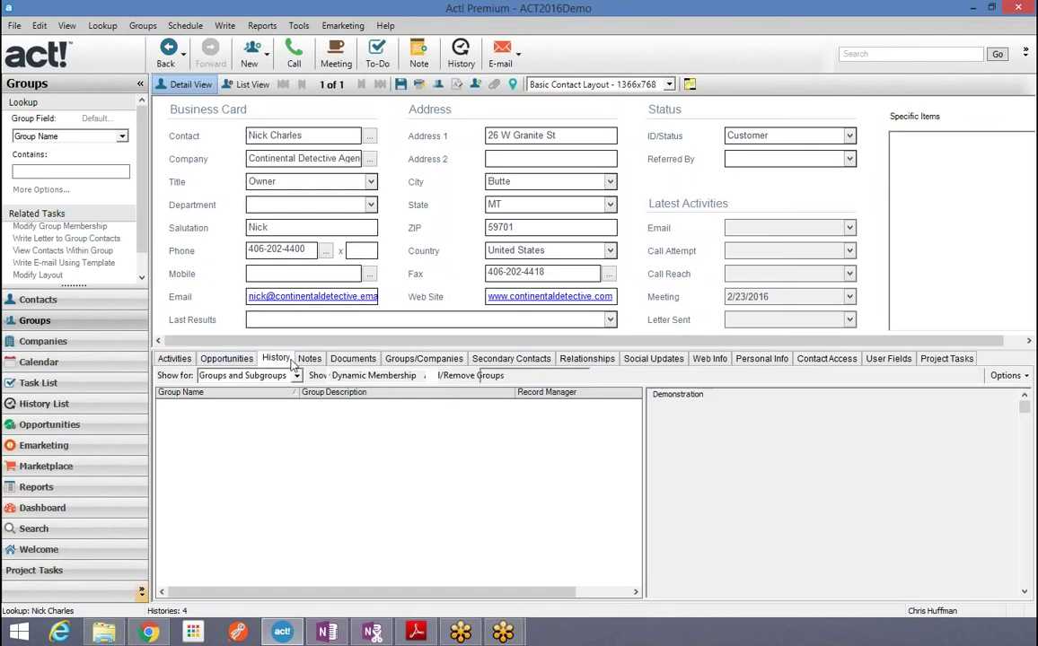
click(45, 300)
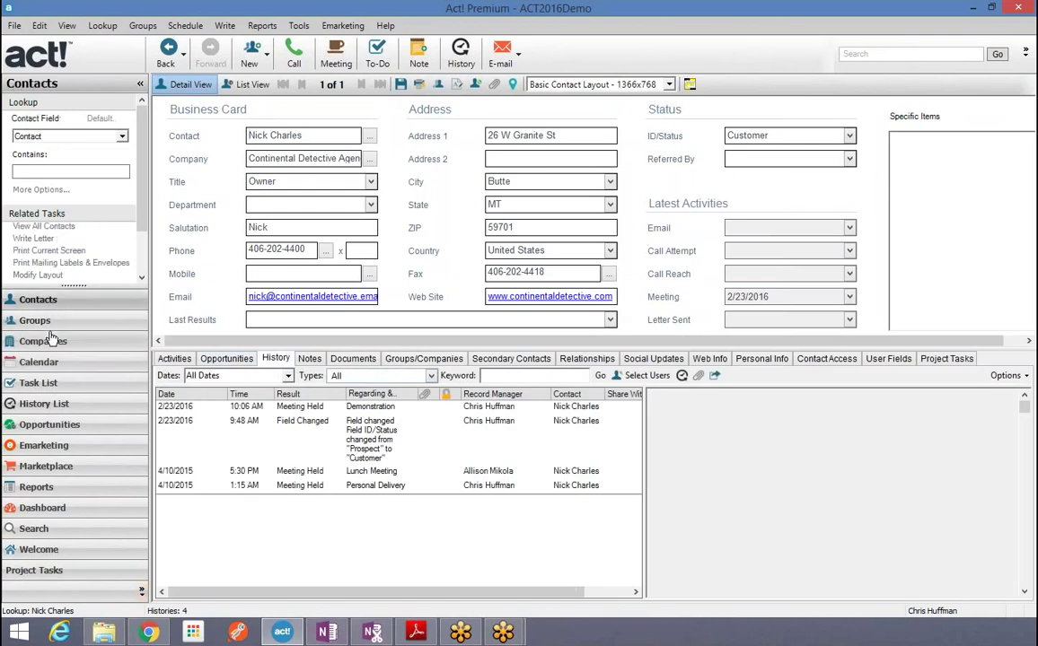
click(45, 320)
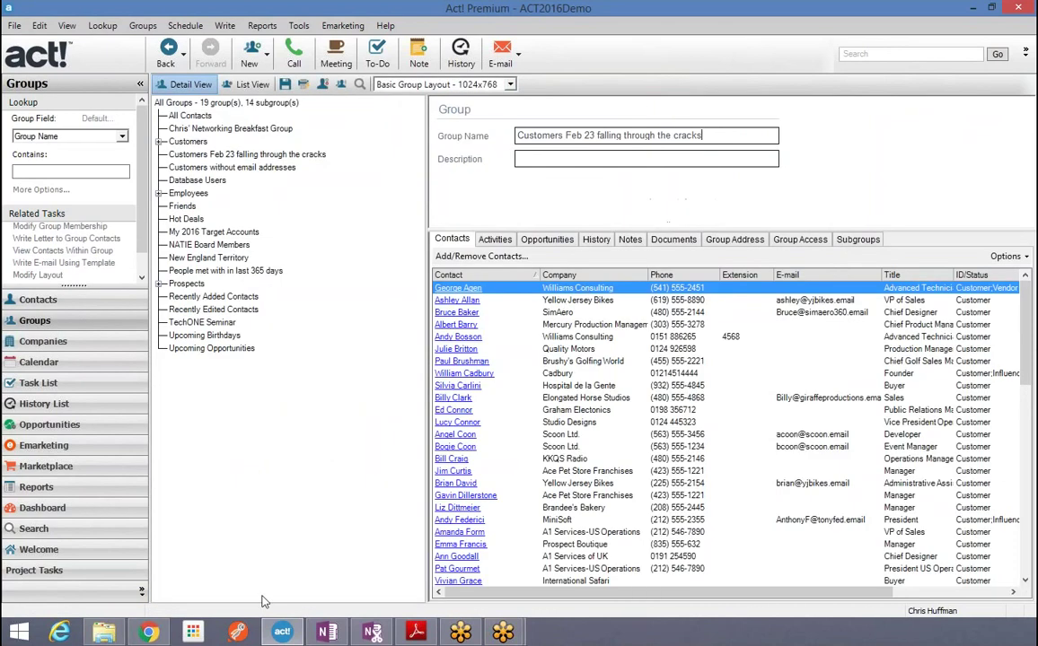
click(251, 156)
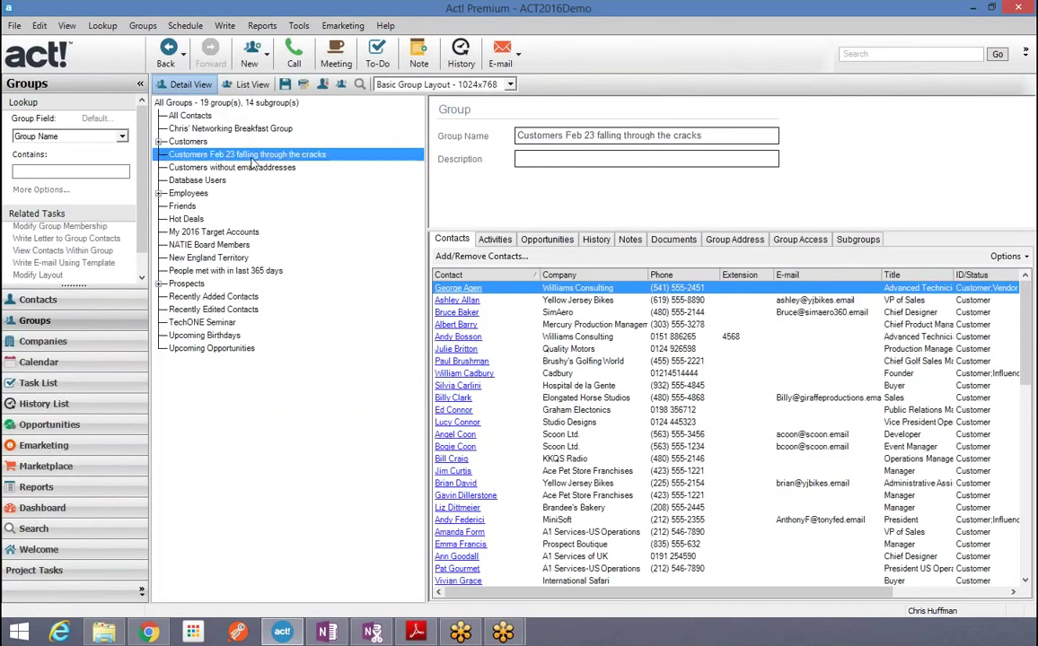